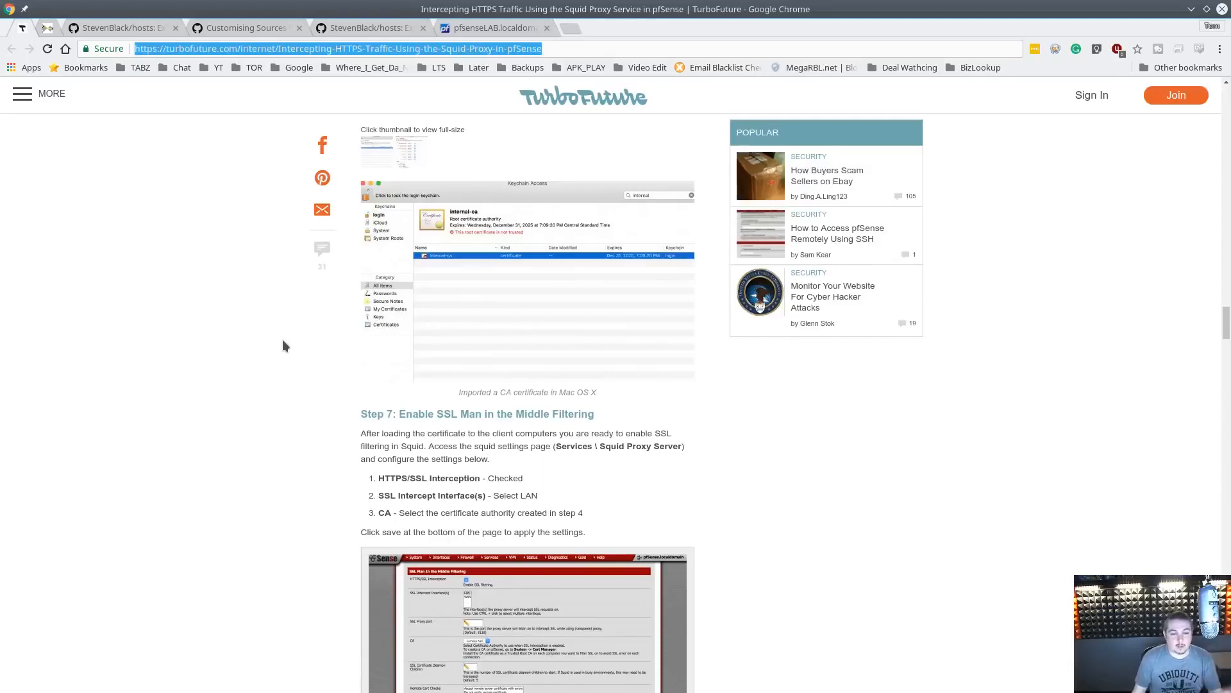
Scroll through the TurboFuture article's SSL interception and testing steps
{"action": "scroll", "coordinate": [660, 428], "scroll_direction": "up", "scroll_amount": 8}
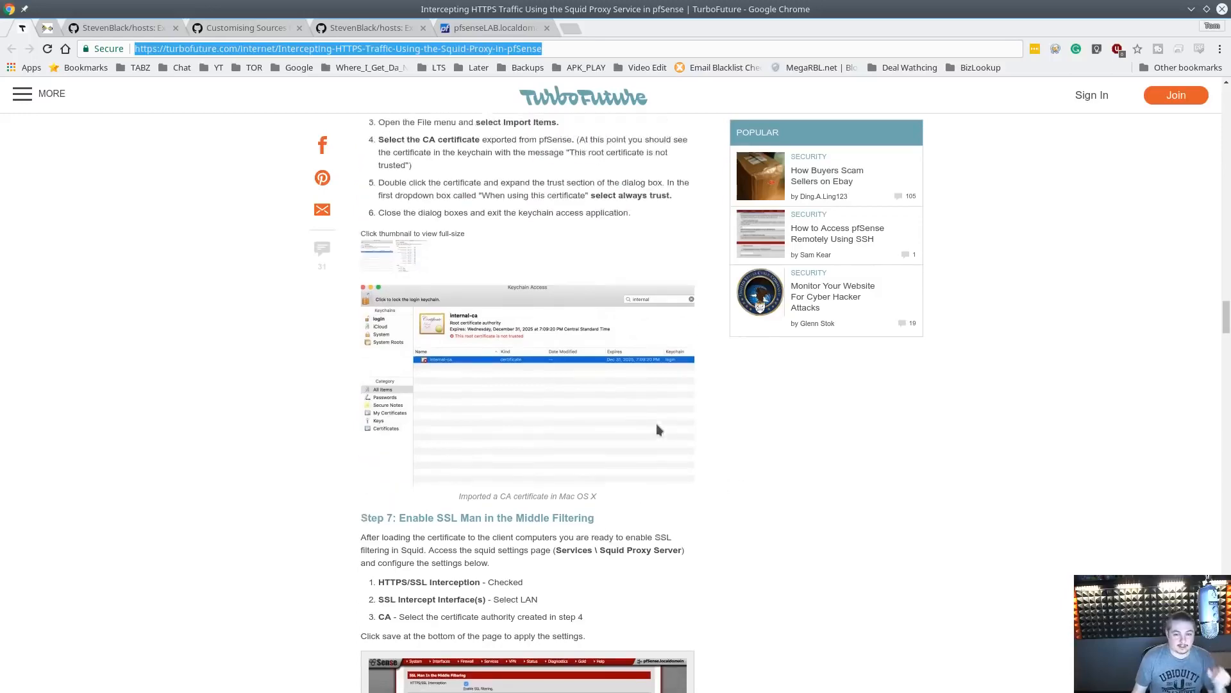
{"action": "scroll", "coordinate": [651, 429], "scroll_direction": "down", "scroll_amount": 5}
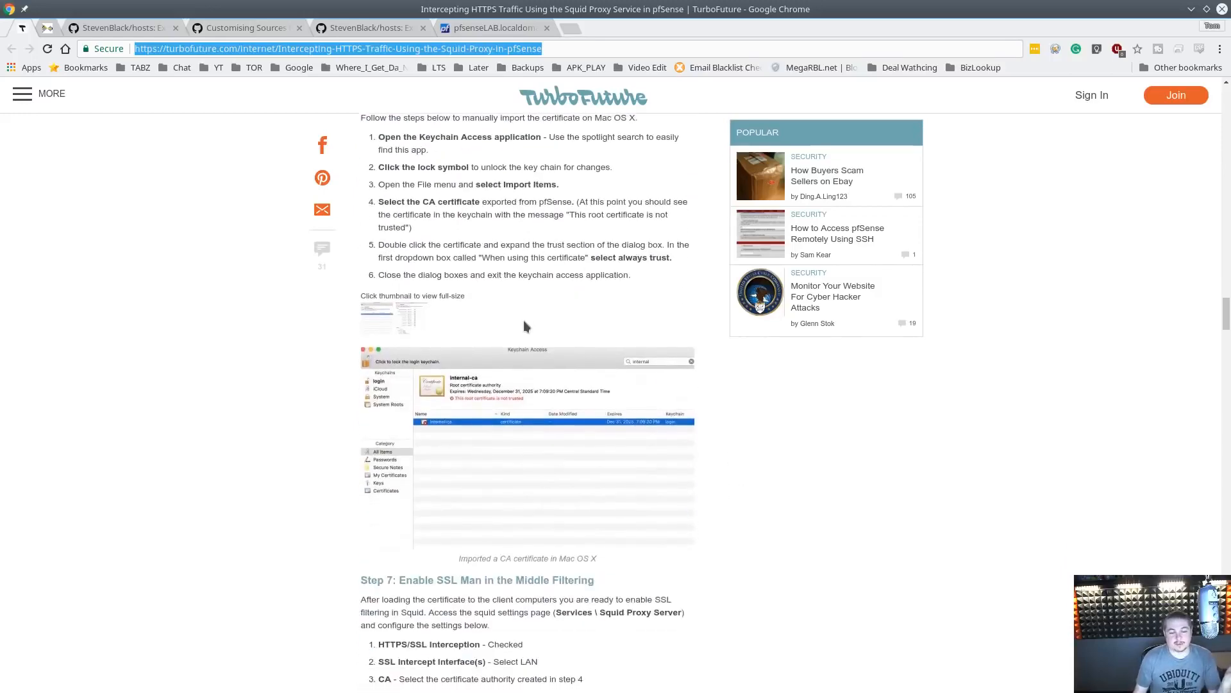
{"action": "scroll", "coordinate": [524, 322], "scroll_direction": "down", "scroll_amount": 2}
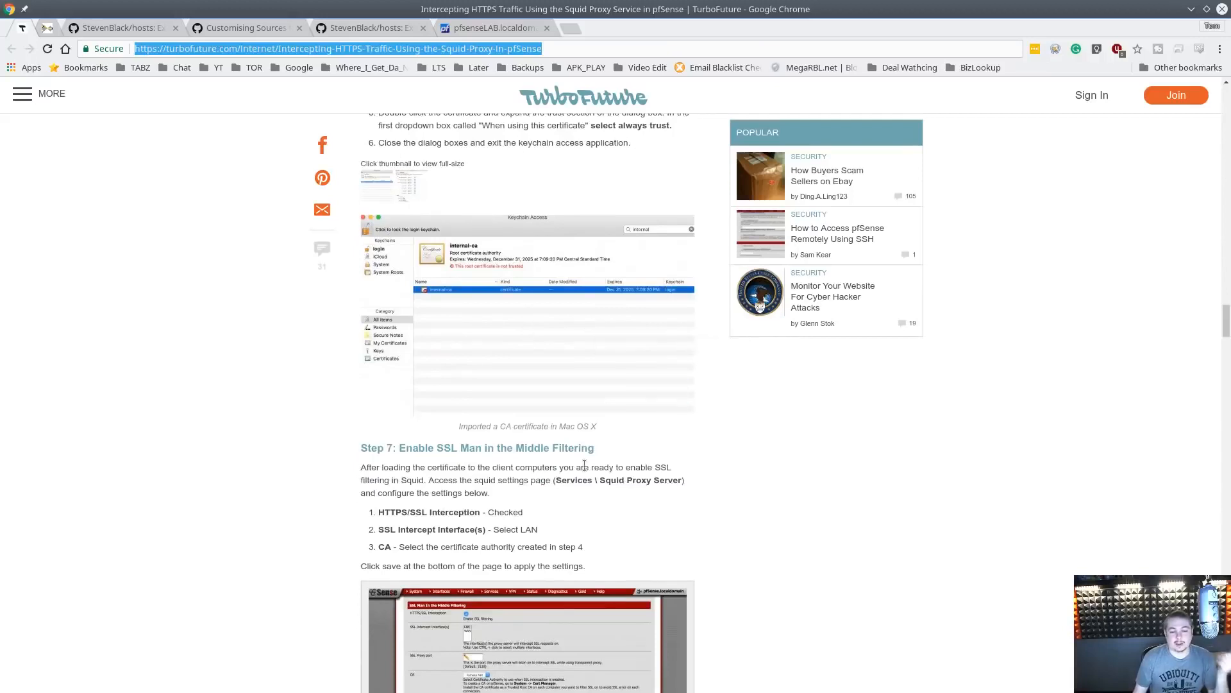
{"action": "scroll", "coordinate": [584, 464], "scroll_direction": "down", "scroll_amount": 3}
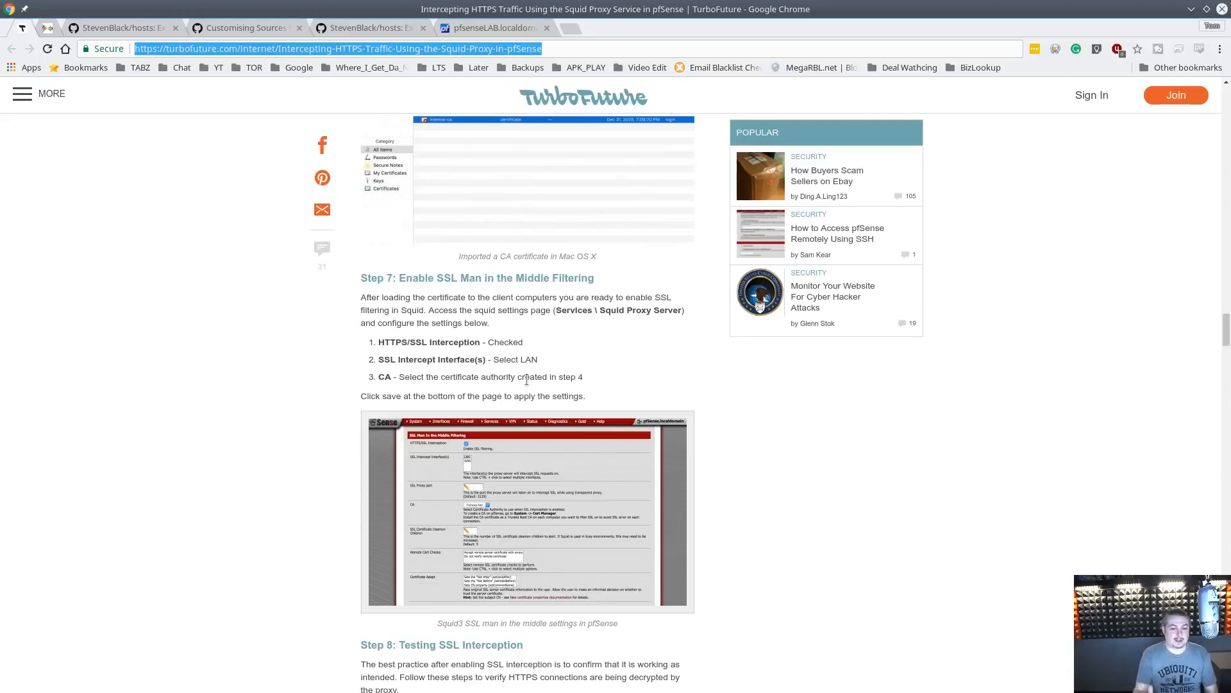
{"action": "scroll", "coordinate": [527, 379], "scroll_direction": "down", "scroll_amount": 5}
{"action": "scroll", "coordinate": [560, 382], "scroll_direction": "down", "scroll_amount": 2}
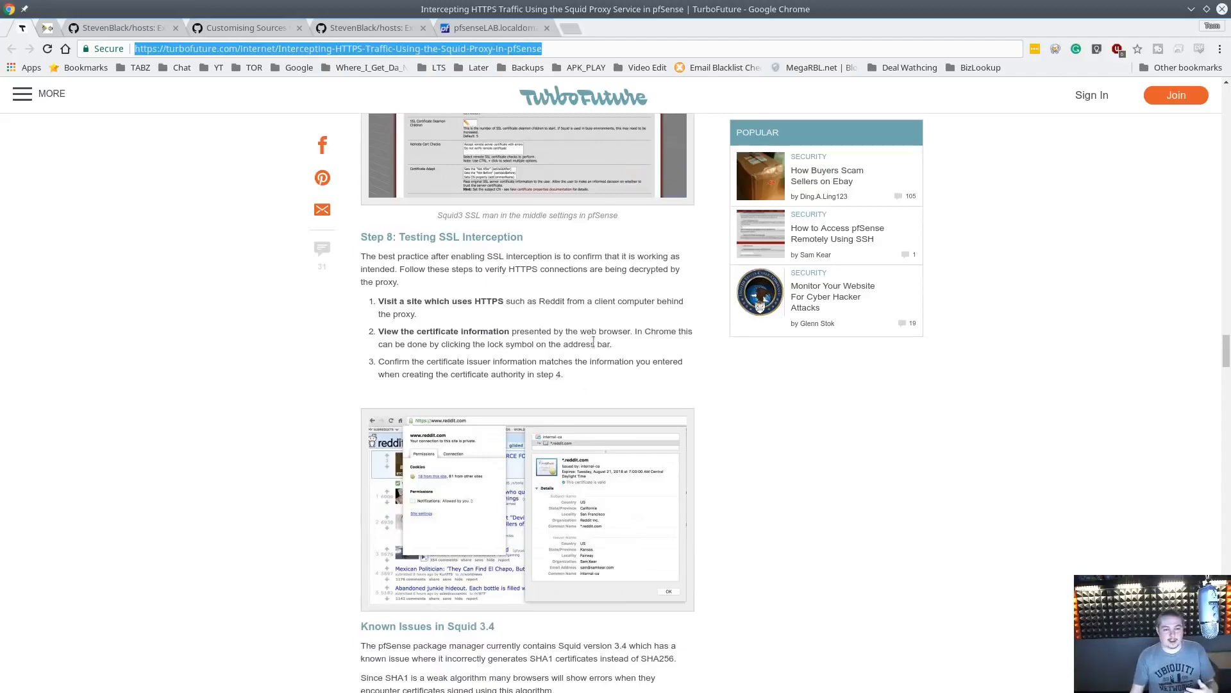
{"action": "scroll", "coordinate": [717, 429], "scroll_direction": "up", "scroll_amount": 6}
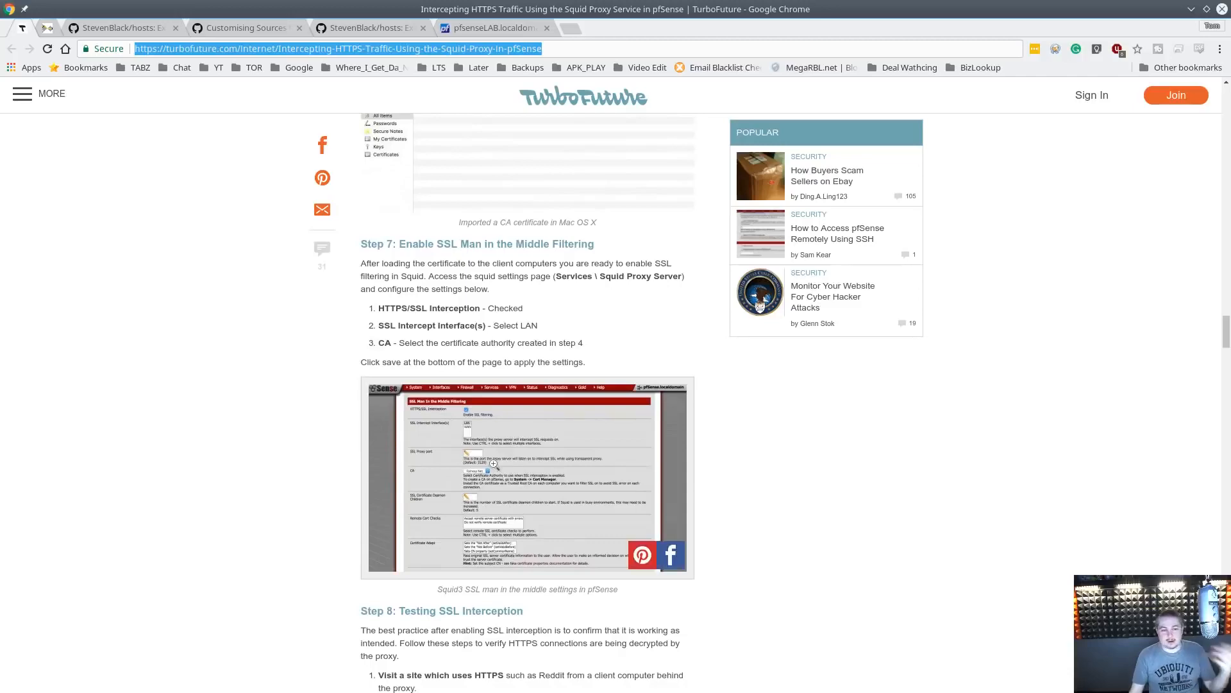
Switch to the TLS 1.3 Impact on Network-Based Security draft and read its abstract and contents
{"action": "left_click", "coordinate": [51, 29]}
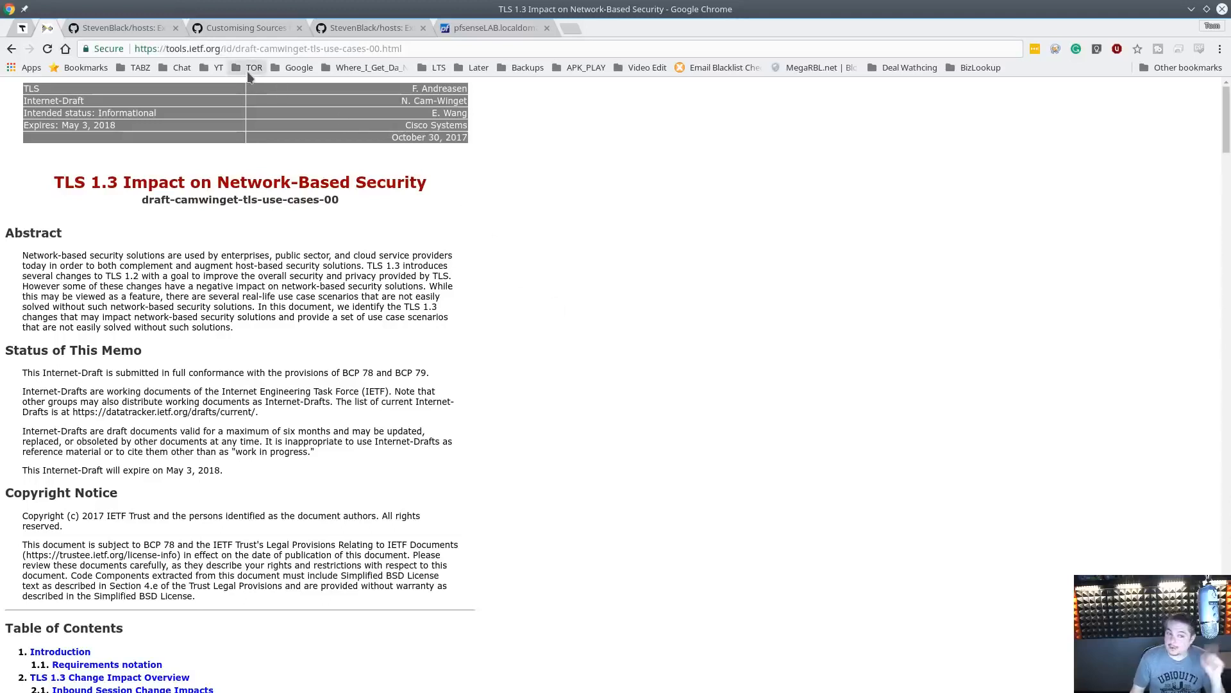
{"action": "left_click", "coordinate": [198, 48]}
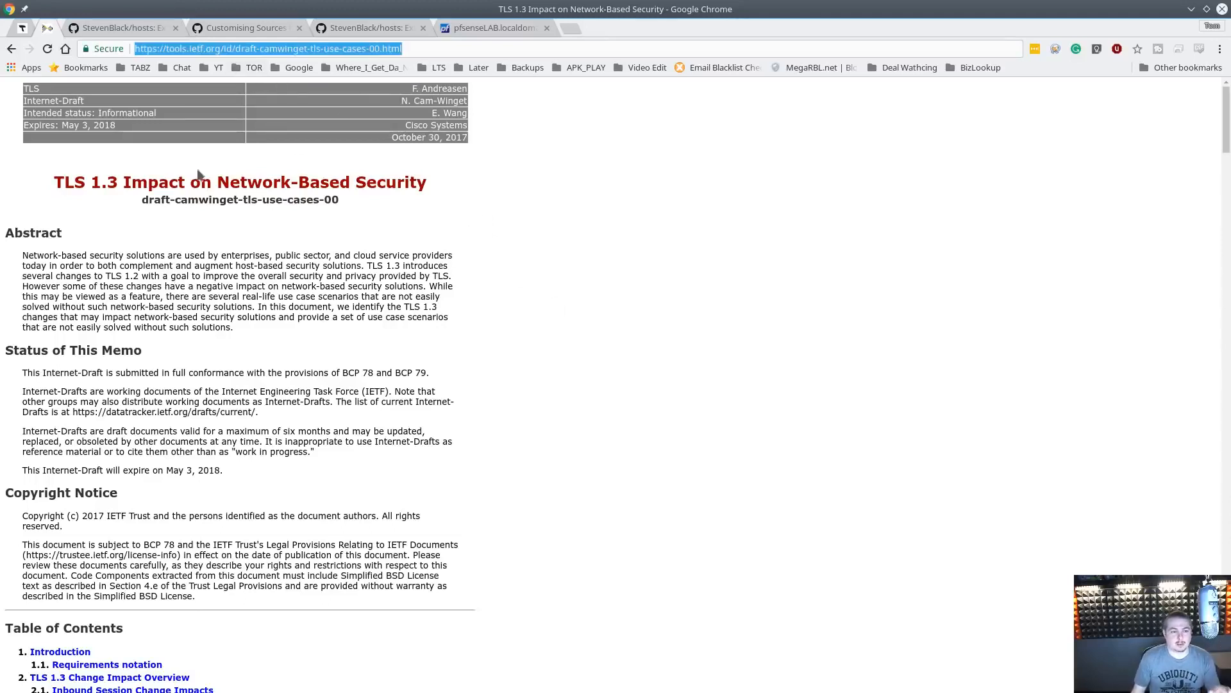
{"action": "left_click", "coordinate": [420, 224]}
{"action": "scroll", "coordinate": [418, 224], "scroll_direction": "down", "scroll_amount": 2}
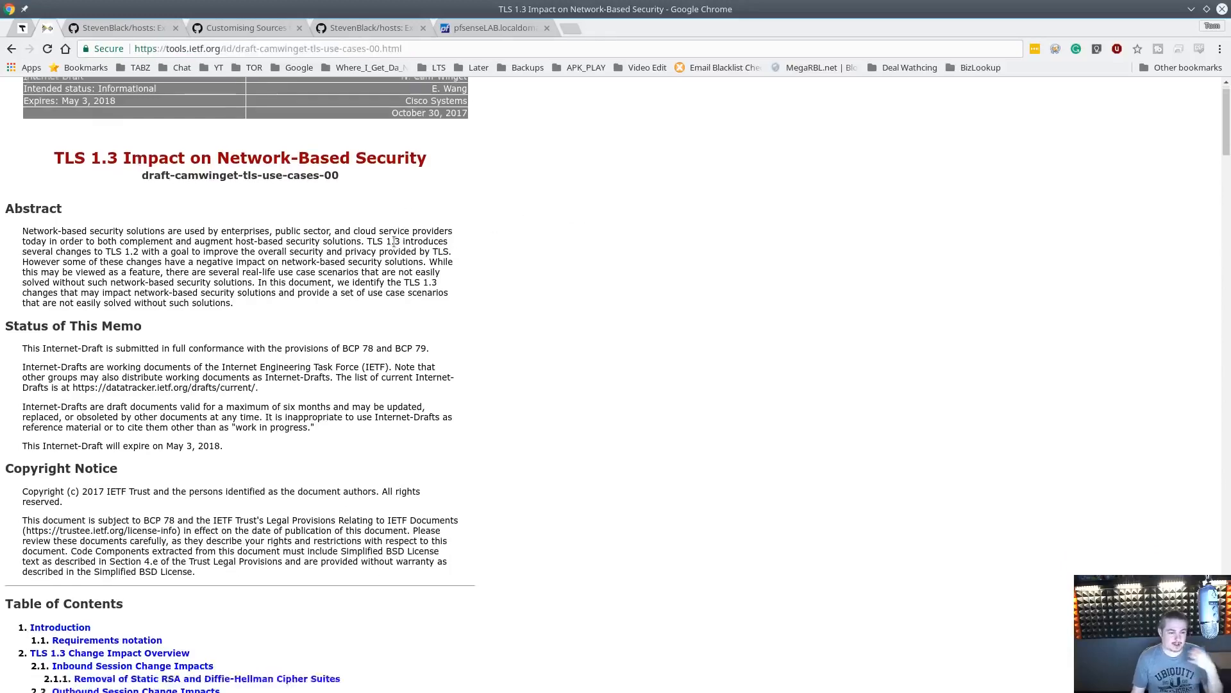
{"action": "scroll", "coordinate": [393, 240], "scroll_direction": "up", "scroll_amount": 2}
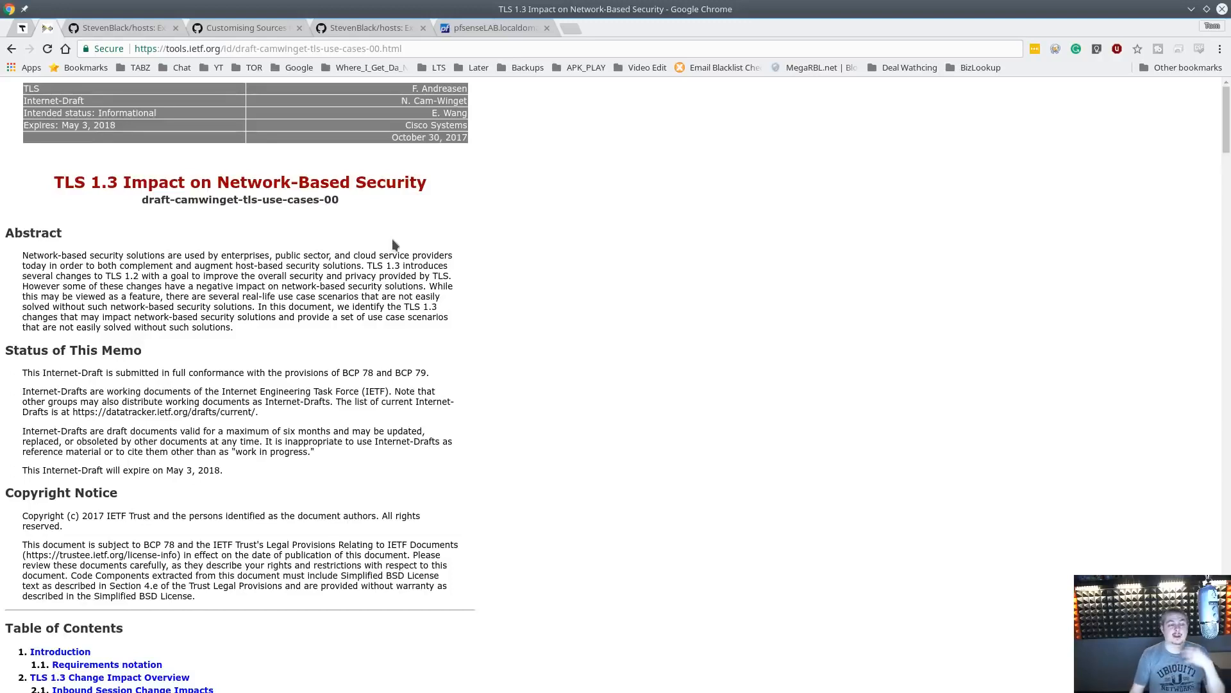
{"action": "scroll", "coordinate": [480, 275], "scroll_direction": "down", "scroll_amount": 4}
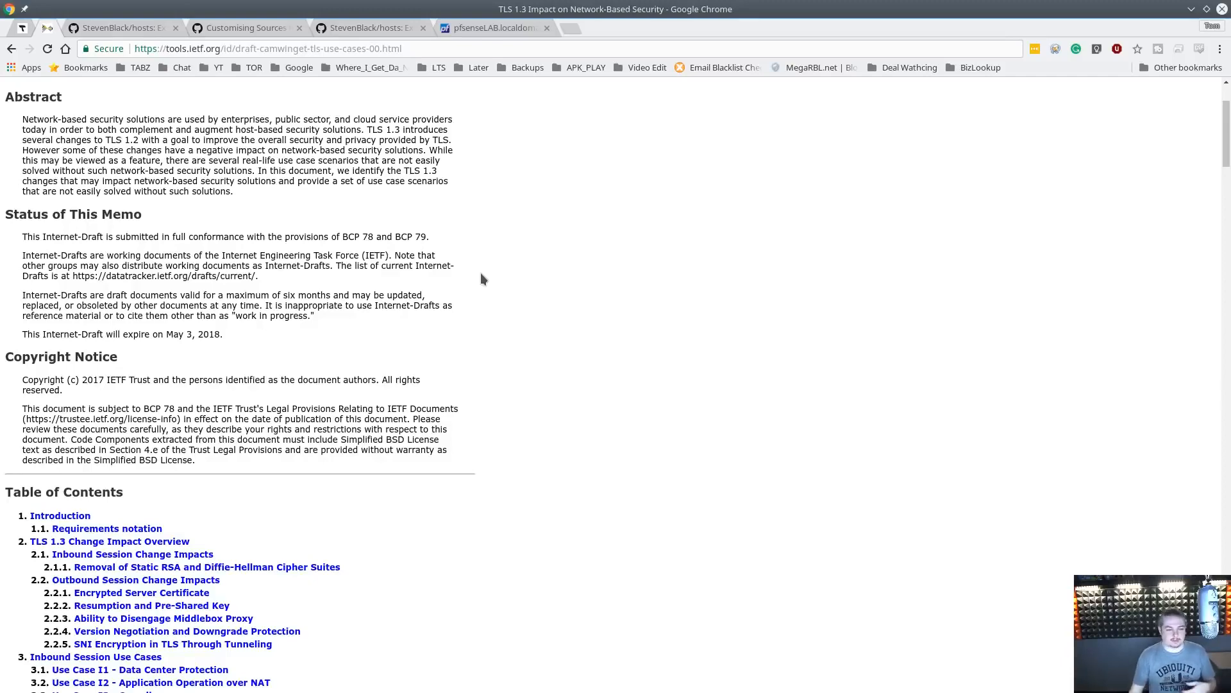
{"action": "scroll", "coordinate": [483, 276], "scroll_direction": "up", "scroll_amount": 2}
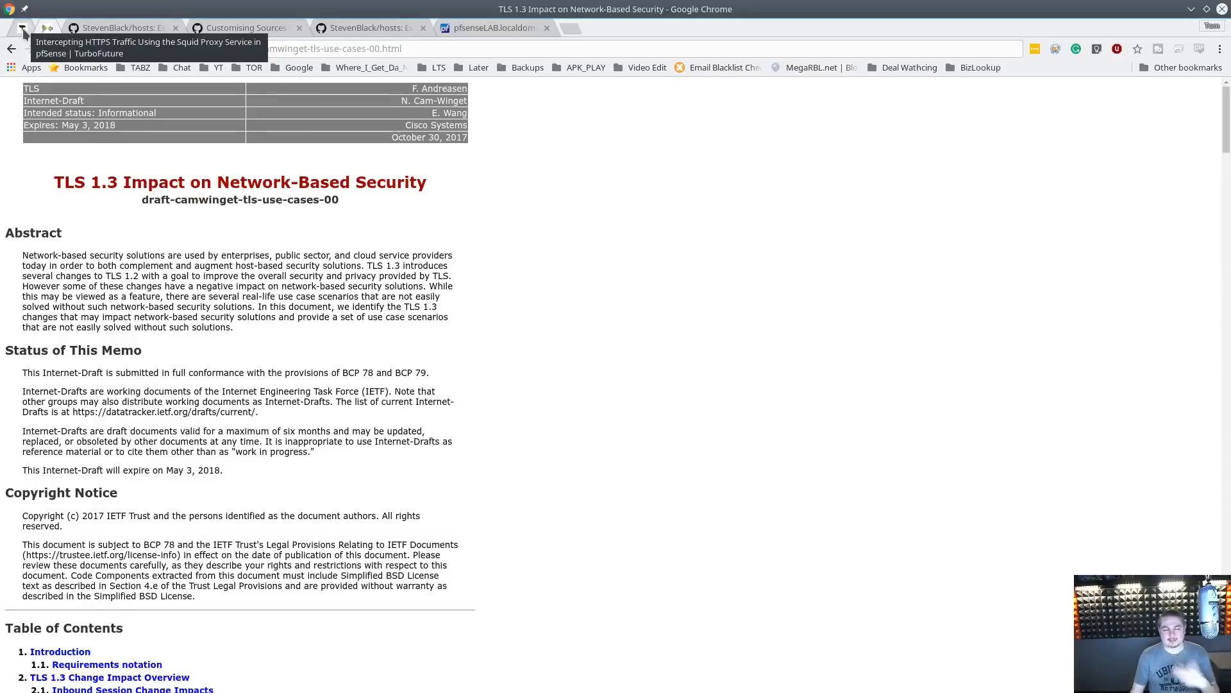
Close the article and draft tabs and switch to the pfSense tab
{"action": "middle_click", "coordinate": [23, 30]}
{"action": "middle_click", "coordinate": [23, 30]}
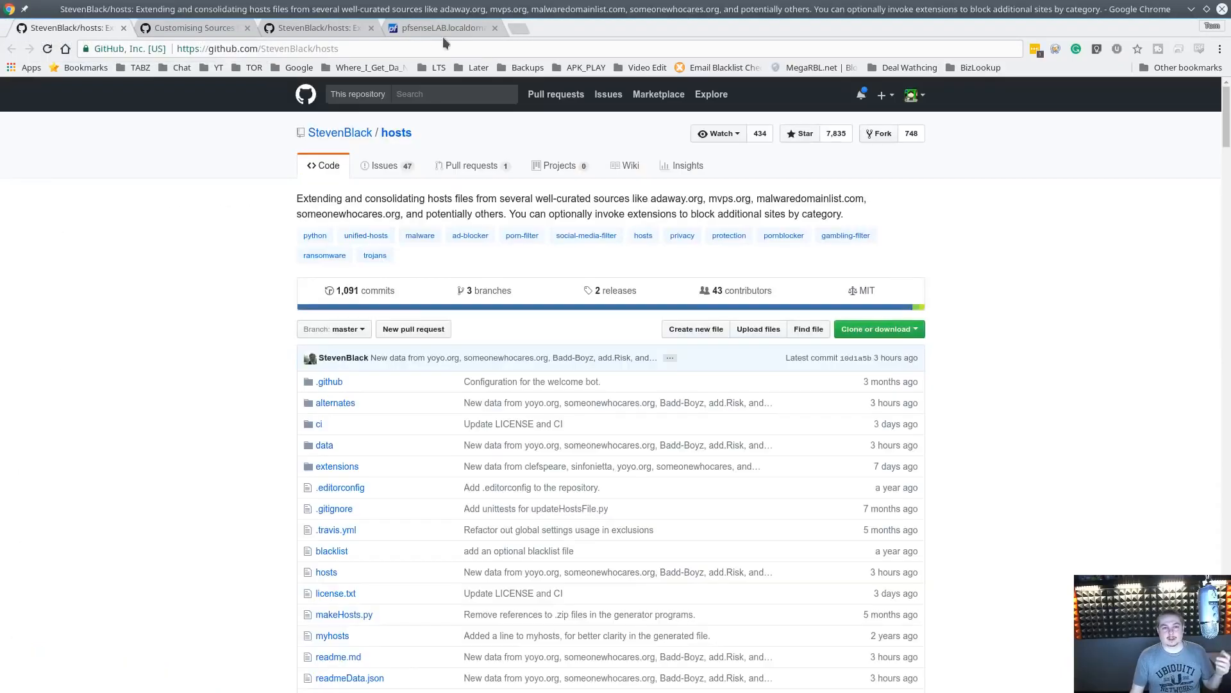
{"action": "left_click", "coordinate": [443, 31]}
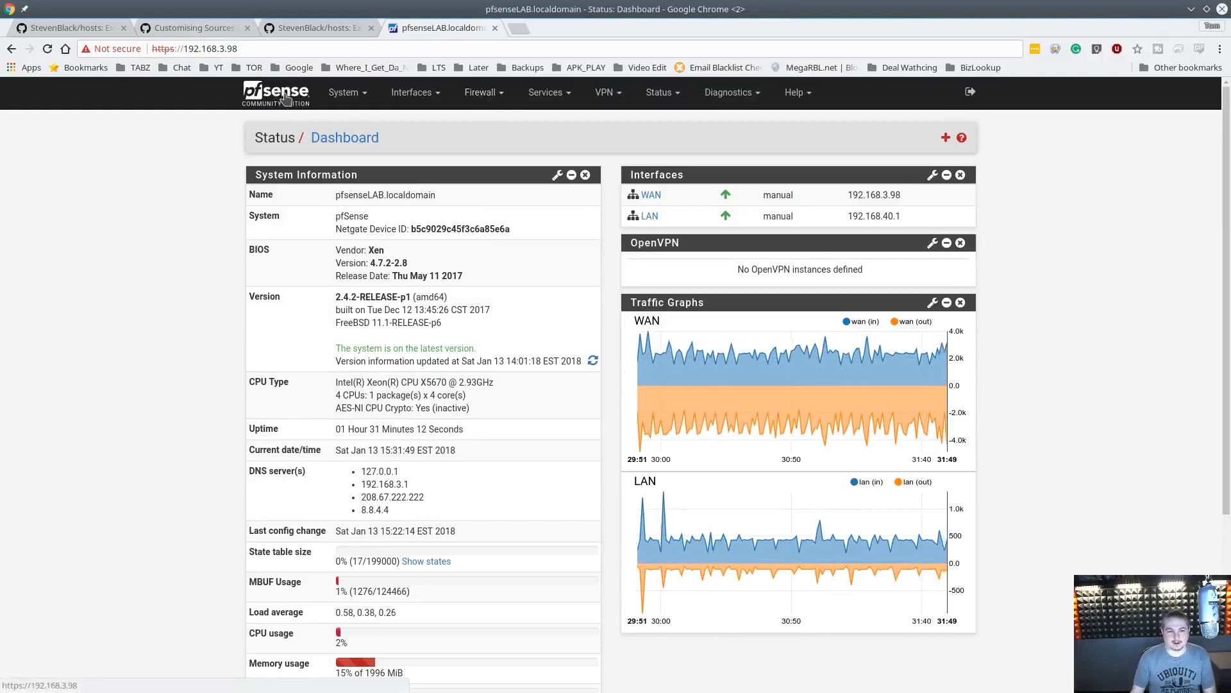
Open the pfSense firewall rules for the LAN interface
{"action": "left_click", "coordinate": [480, 93]}
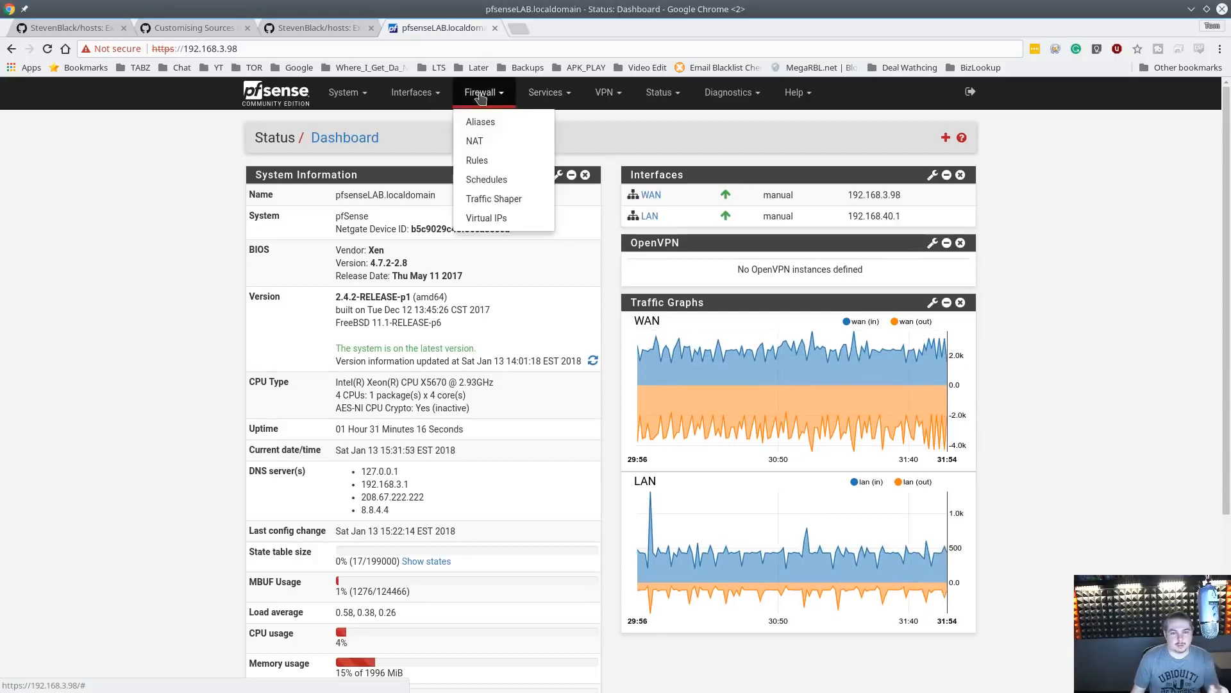
{"action": "left_click", "coordinate": [509, 160]}
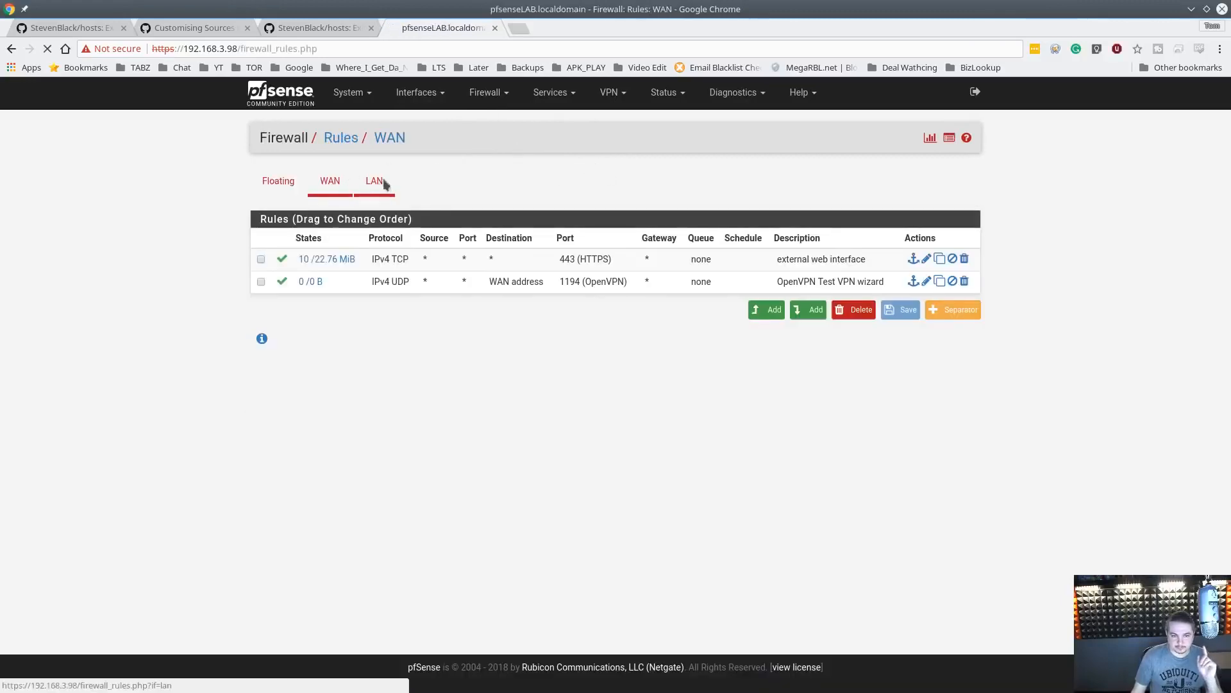
{"action": "left_click", "coordinate": [375, 182]}
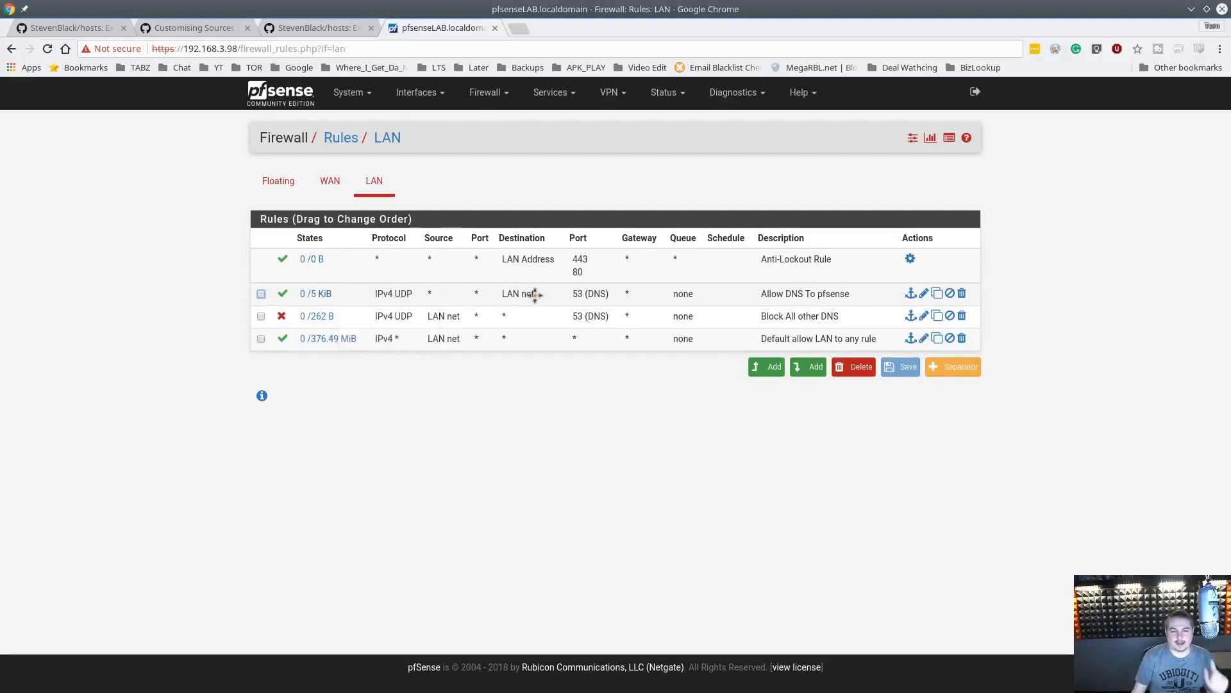
Inspect the settings of the Allow DNS To pfsense rule, then return to the LAN rules list
{"action": "mouse_move", "coordinate": [300, 289]}
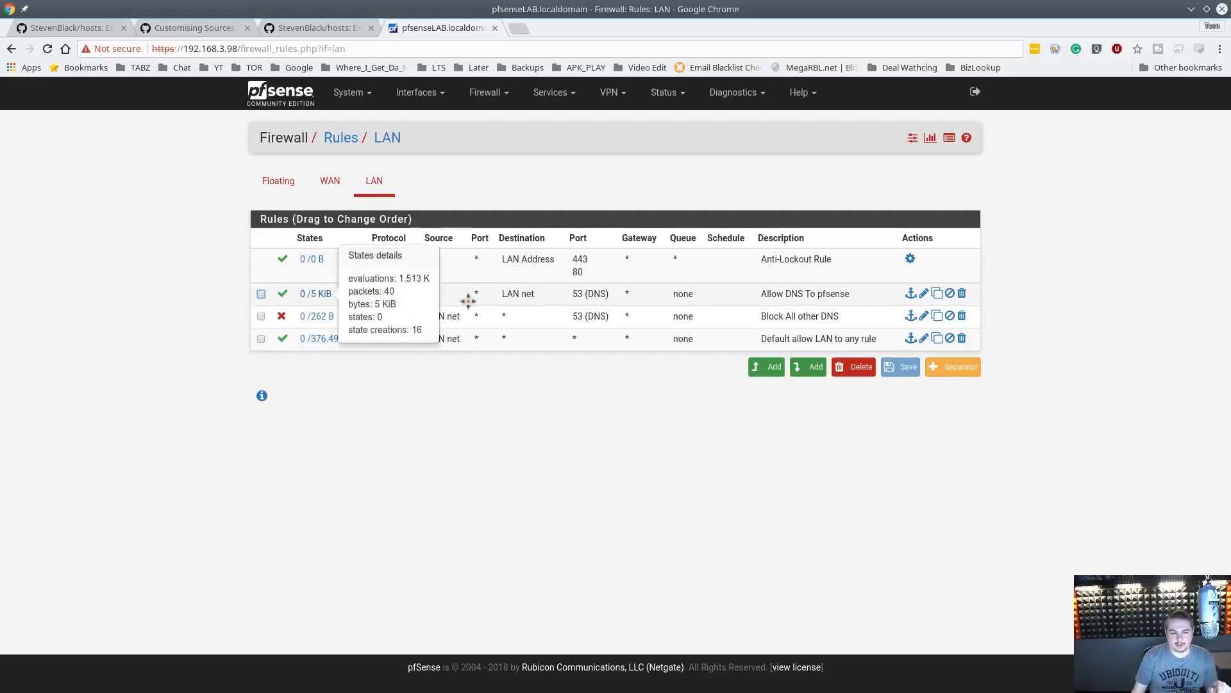
{"action": "left_click", "coordinate": [523, 295]}
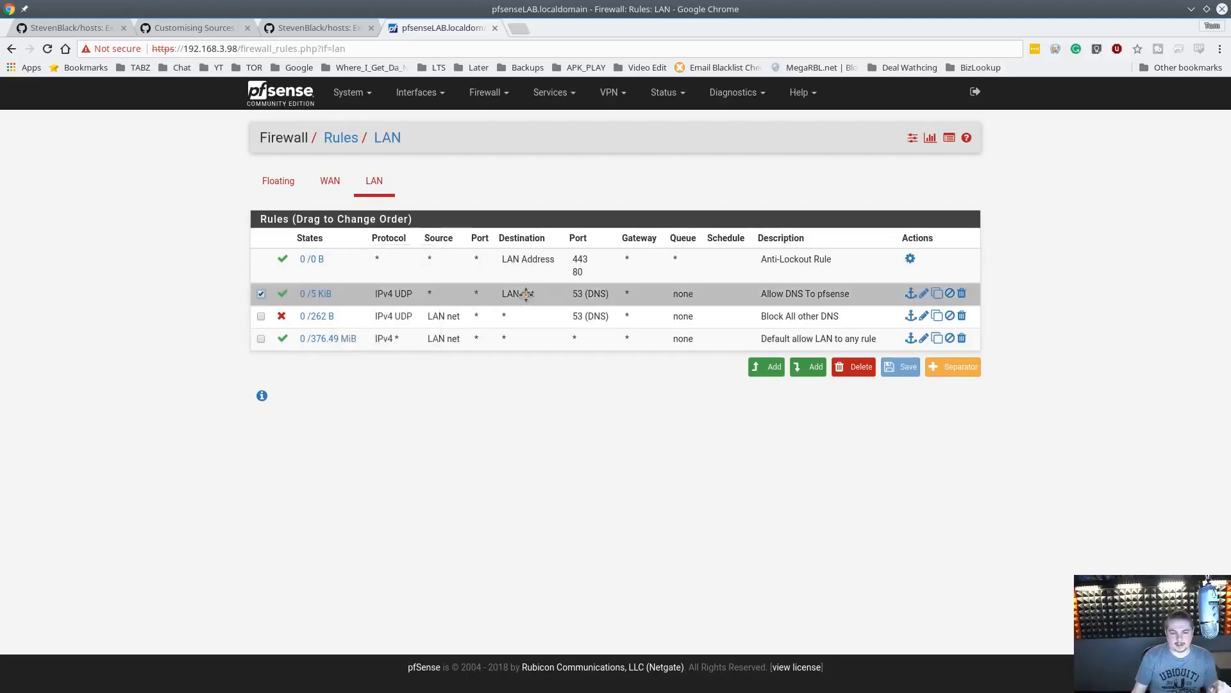
{"action": "left_click", "coordinate": [923, 294]}
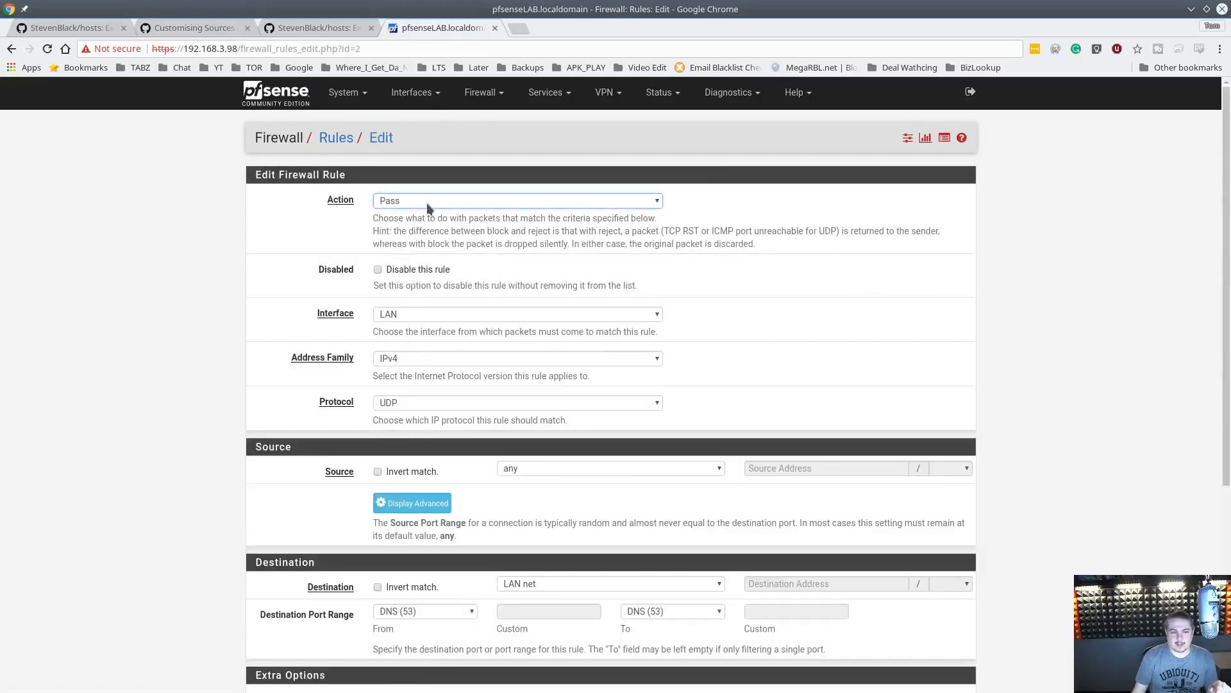
{"action": "scroll", "coordinate": [675, 349], "scroll_direction": "down", "scroll_amount": 4}
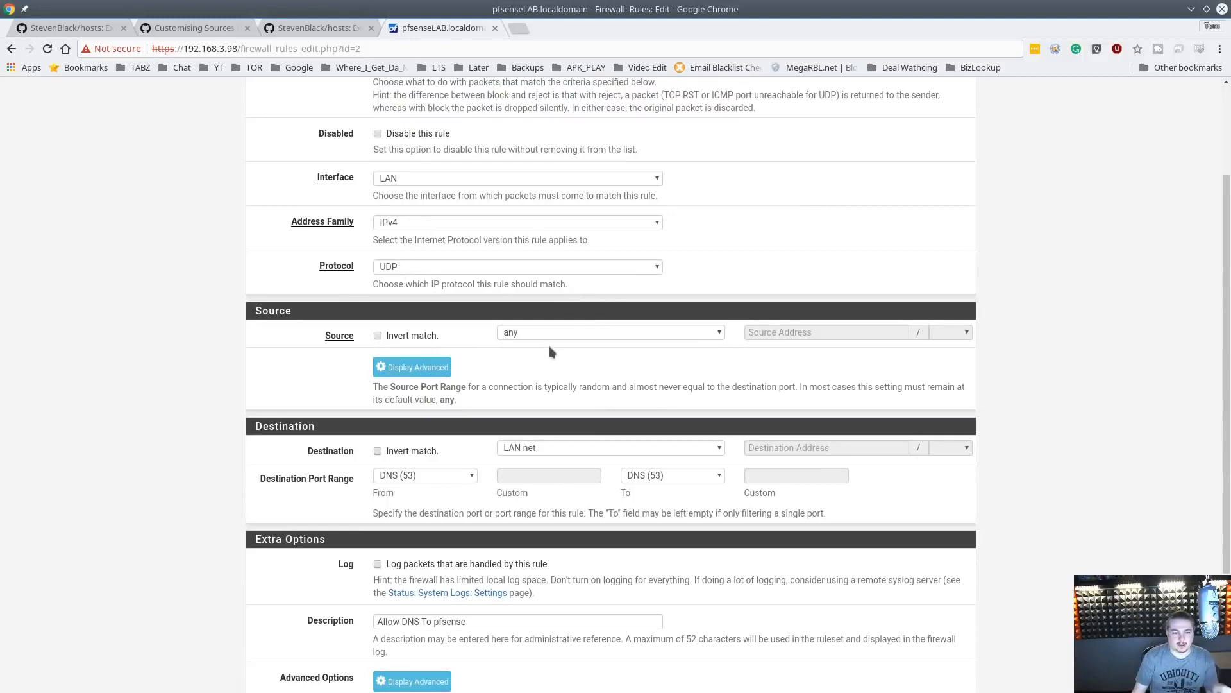
{"action": "scroll", "coordinate": [564, 328], "scroll_direction": "down", "scroll_amount": 4}
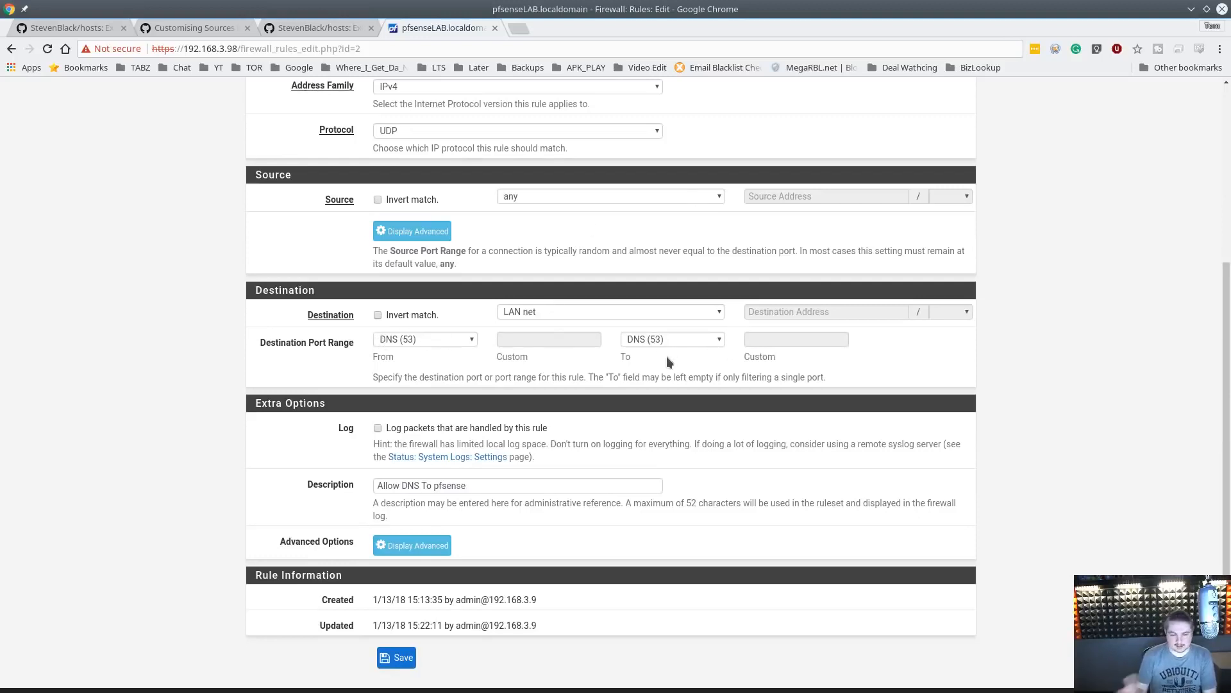
{"action": "scroll", "coordinate": [576, 392], "scroll_direction": "up", "scroll_amount": 4}
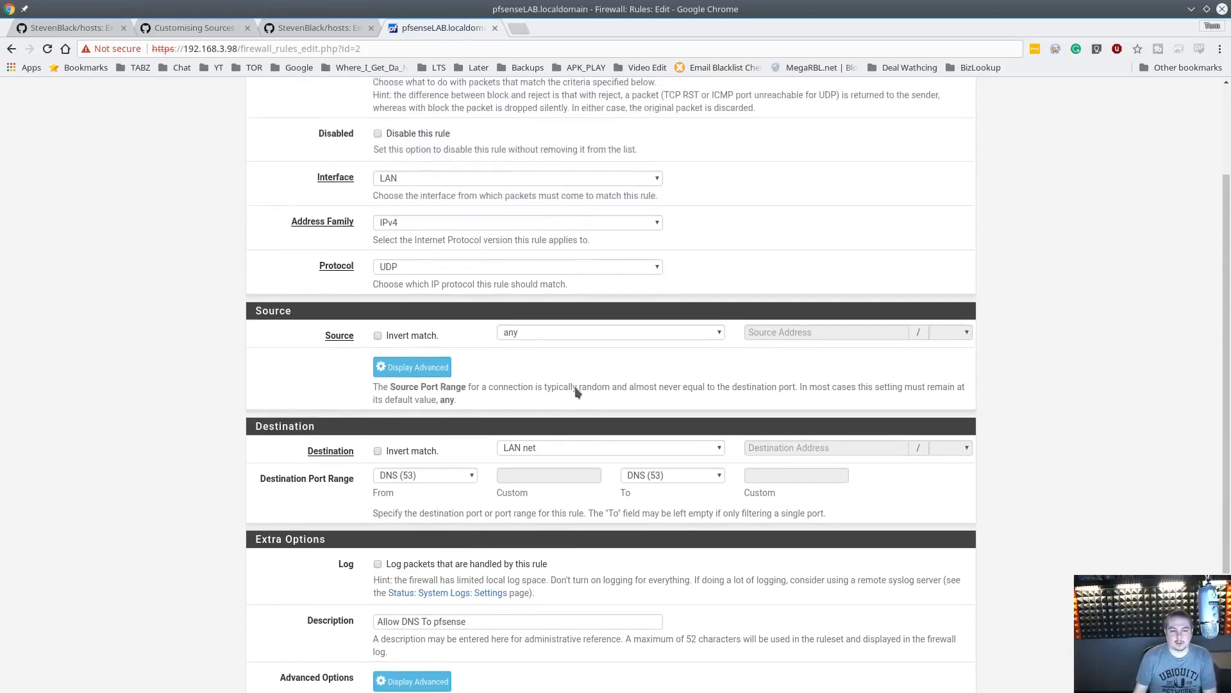
{"action": "scroll", "coordinate": [428, 479], "scroll_direction": "down", "scroll_amount": 5}
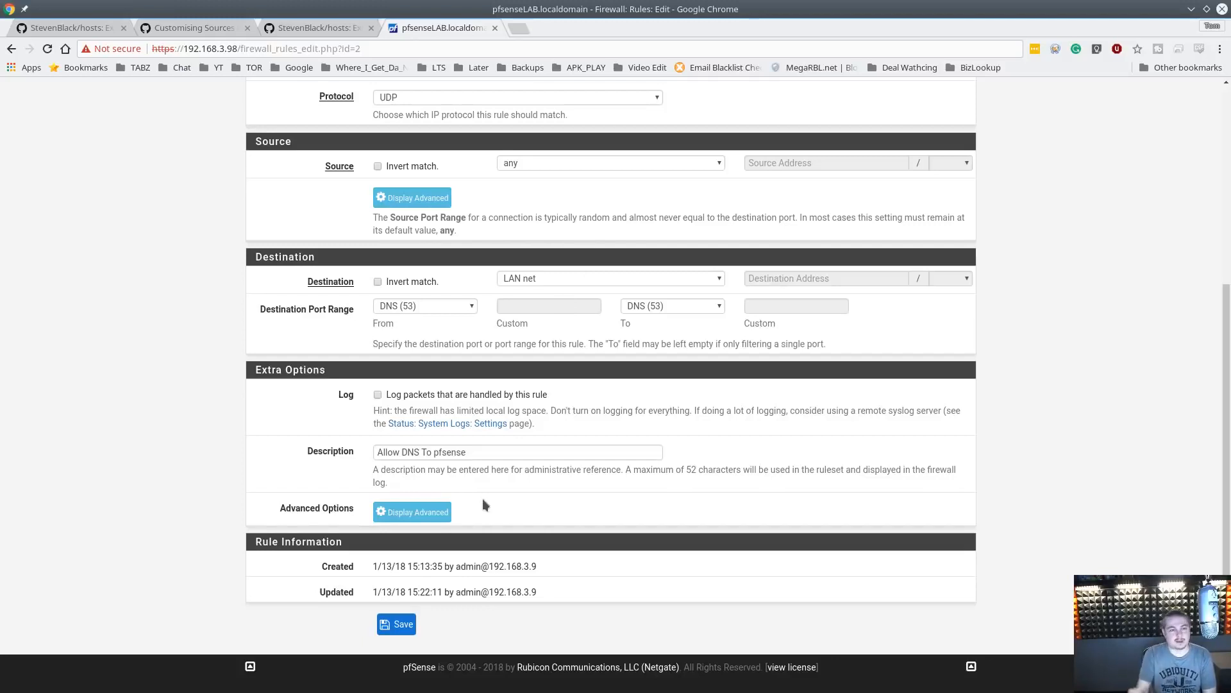
{"action": "key", "text": "alt+Left"}
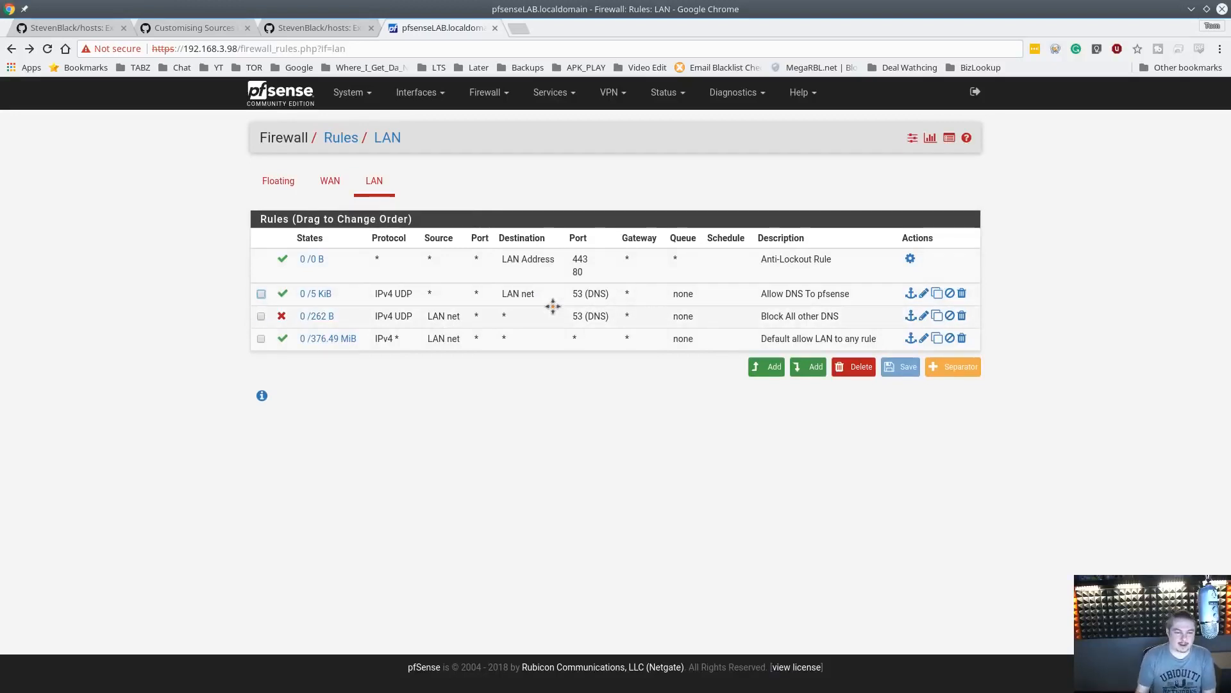
Inspect the settings of the Block All other DNS rule, then go back to the dashboard
{"action": "left_click", "coordinate": [924, 315]}
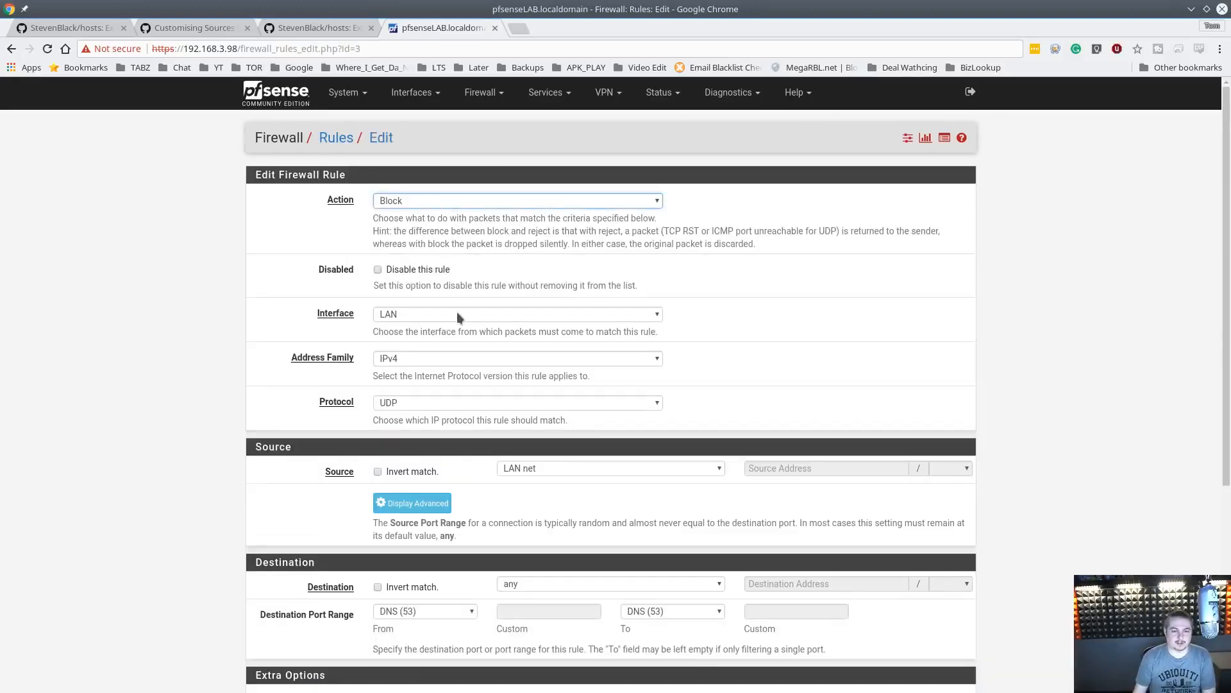
{"action": "scroll", "coordinate": [492, 308], "scroll_direction": "down", "scroll_amount": 3}
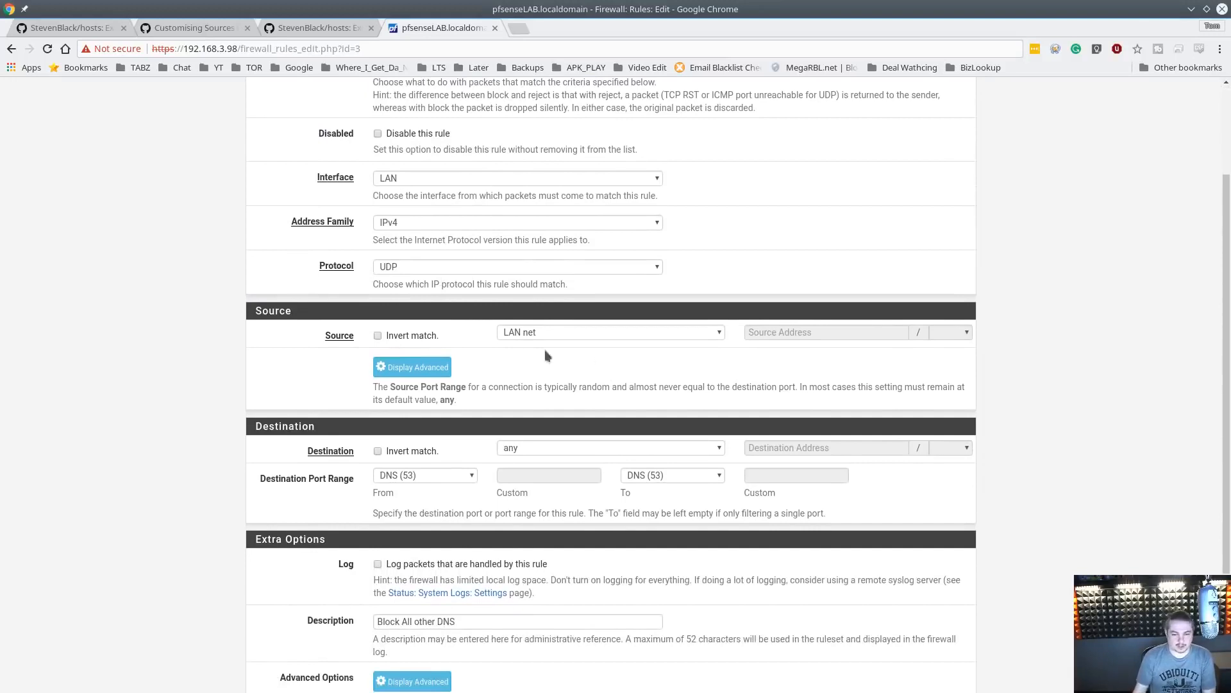
{"action": "scroll", "coordinate": [522, 331], "scroll_direction": "down", "scroll_amount": 2}
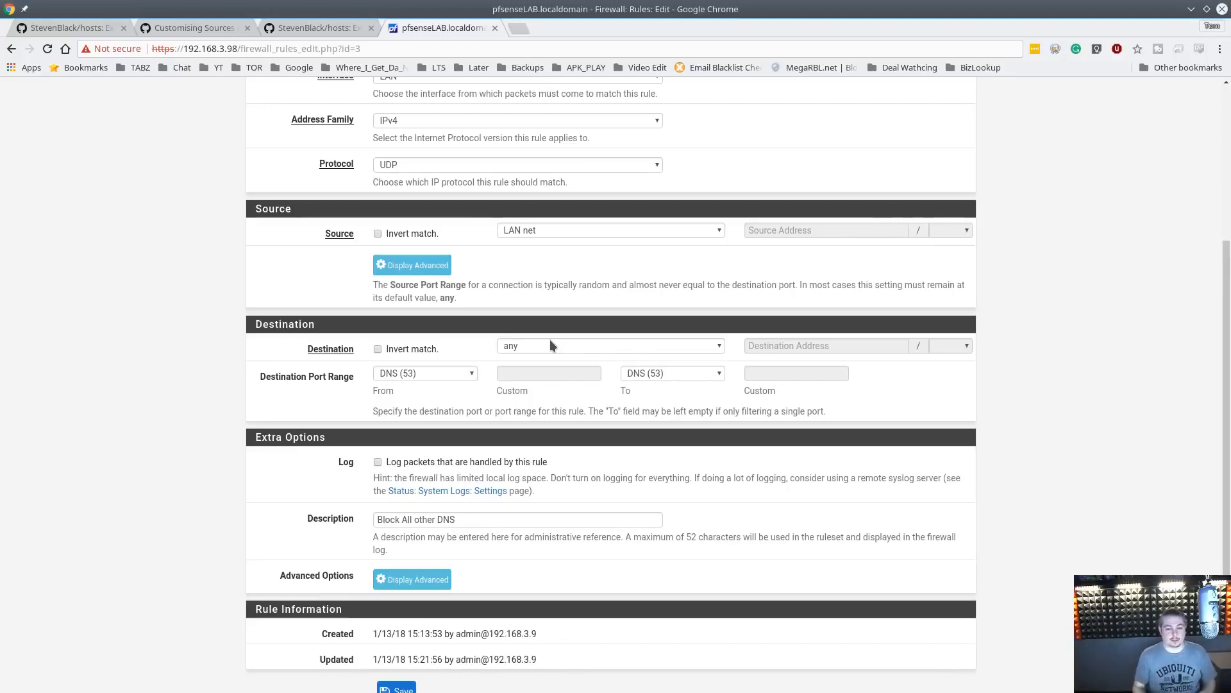
{"action": "scroll", "coordinate": [549, 340], "scroll_direction": "down", "scroll_amount": 2}
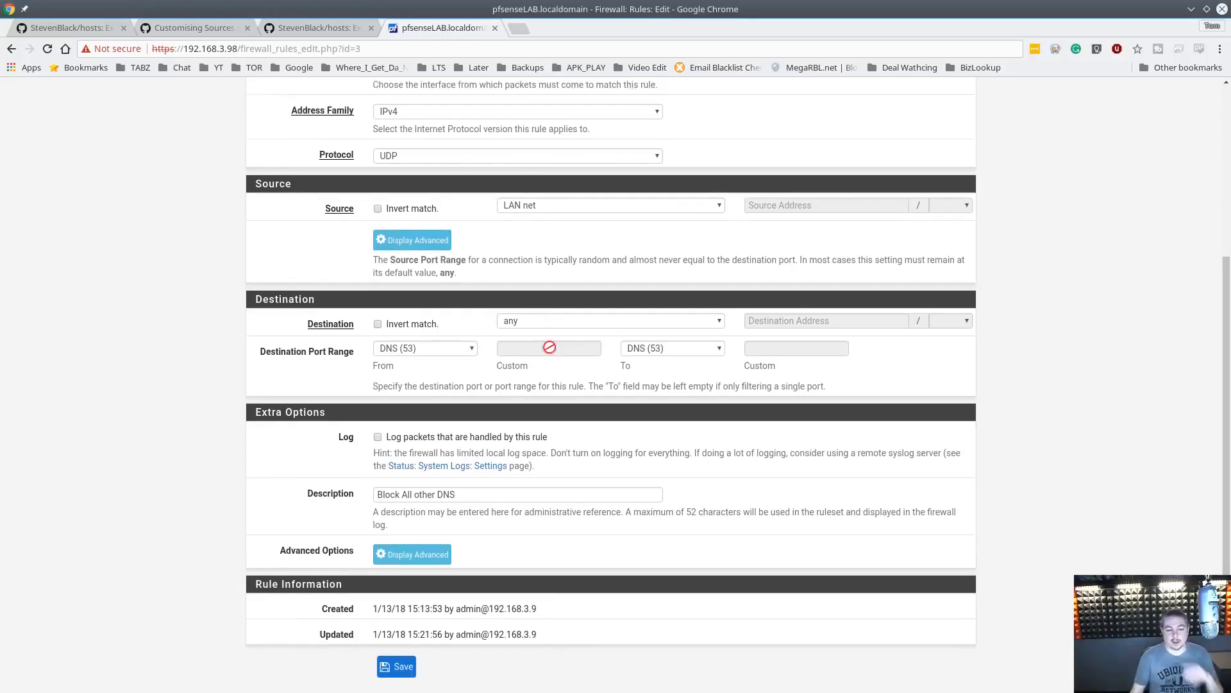
{"action": "scroll", "coordinate": [567, 358], "scroll_direction": "up", "scroll_amount": 5}
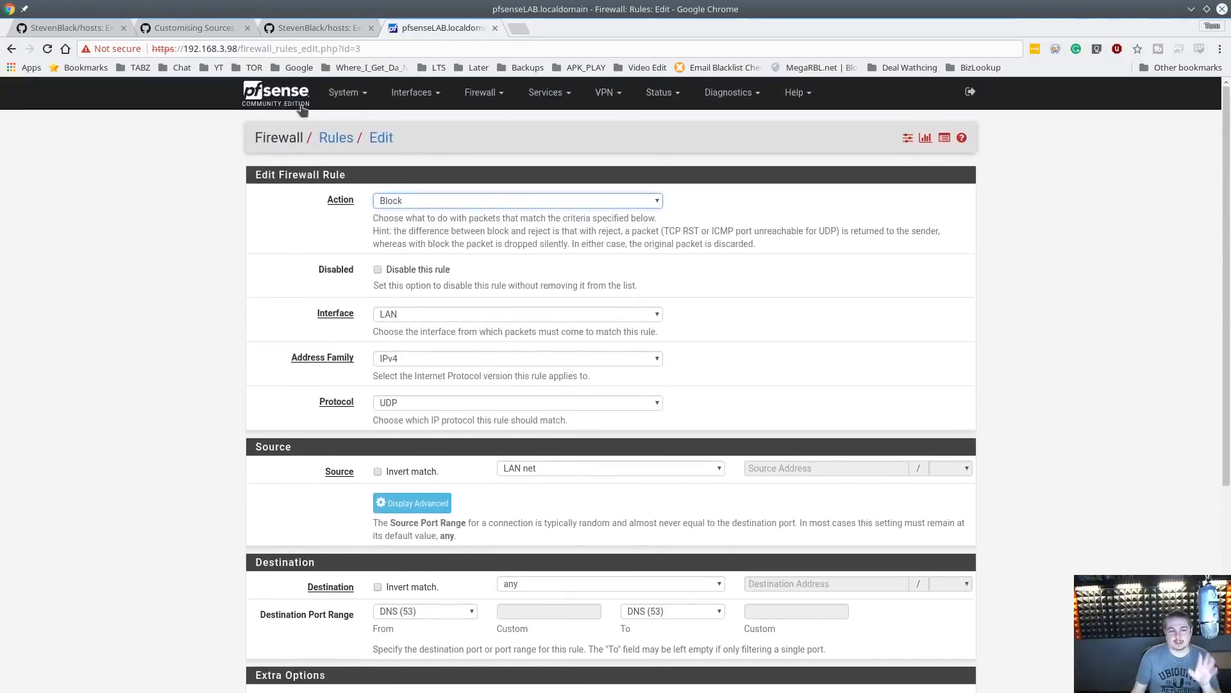
{"action": "left_click", "coordinate": [300, 104]}
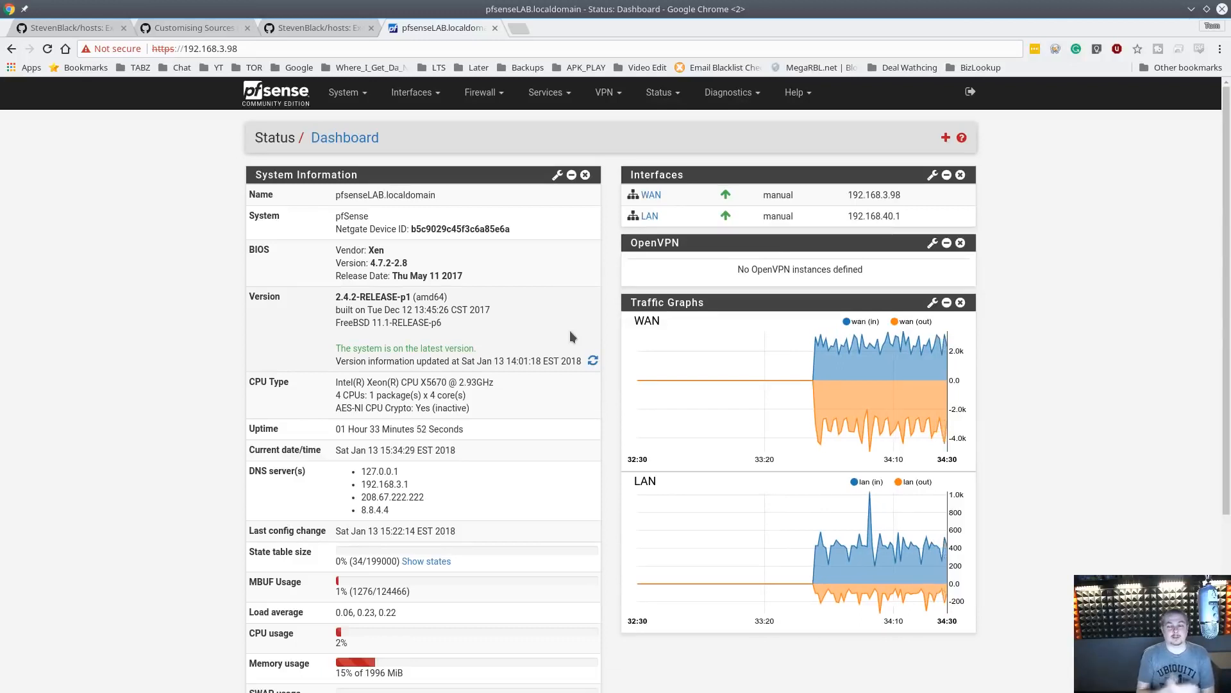
Open the Package Manager's available packages and search for pfblocker
{"action": "left_click", "coordinate": [344, 94]}
{"action": "left_click", "coordinate": [392, 237]}
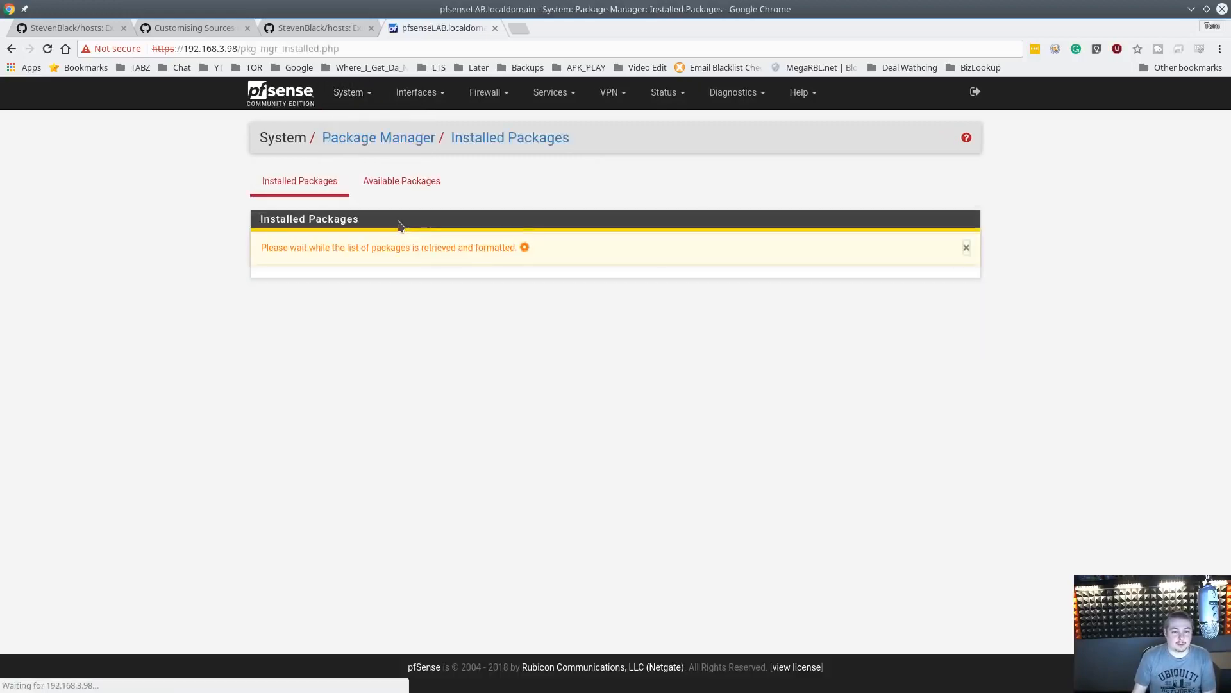
{"action": "left_click", "coordinate": [399, 182]}
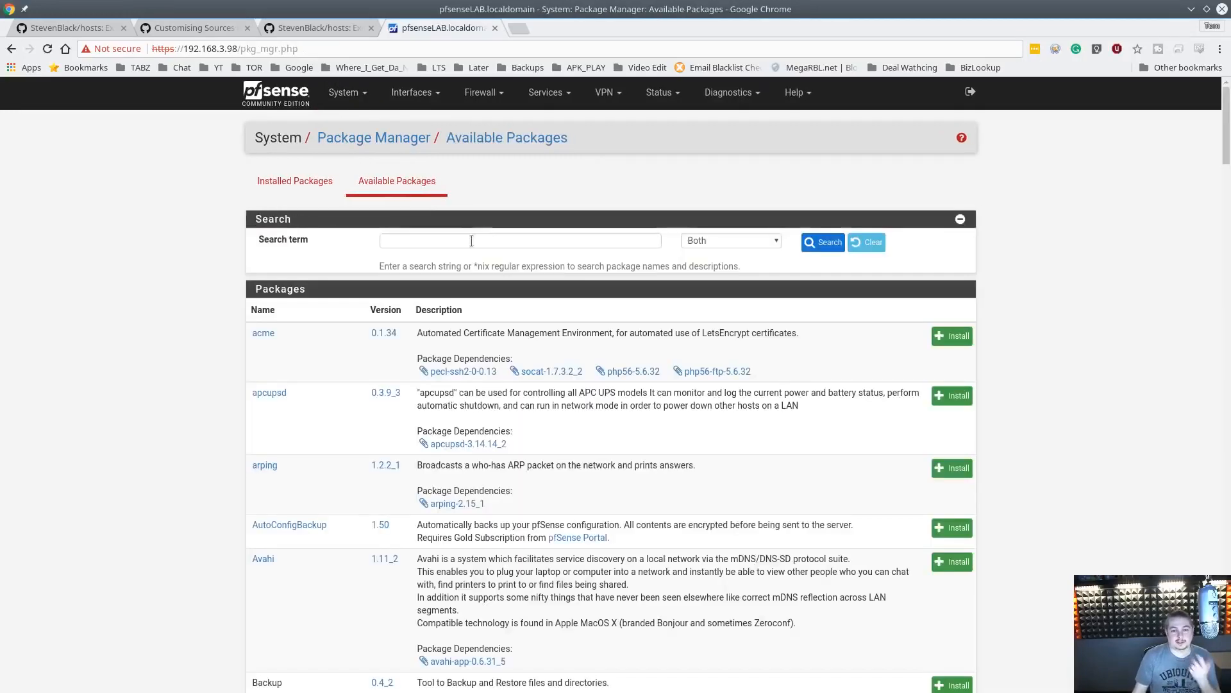
{"action": "left_click", "coordinate": [468, 241]}
{"action": "type", "text": "pfblo"}
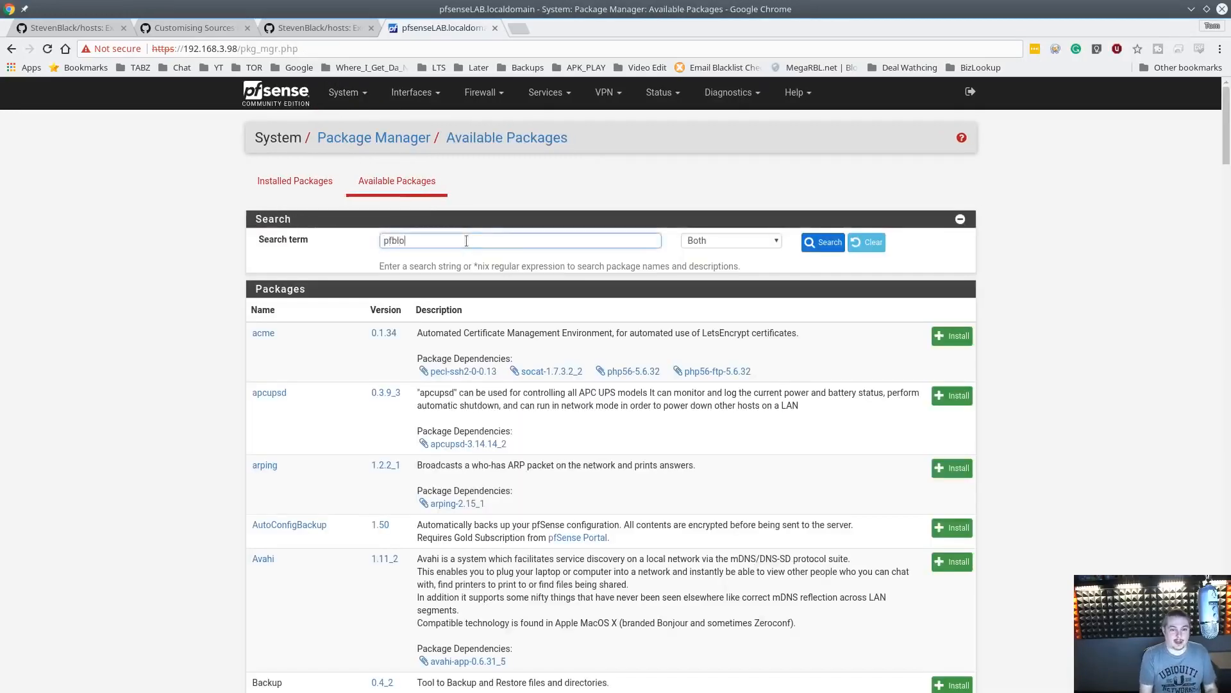
{"action": "type", "text": "cker"}
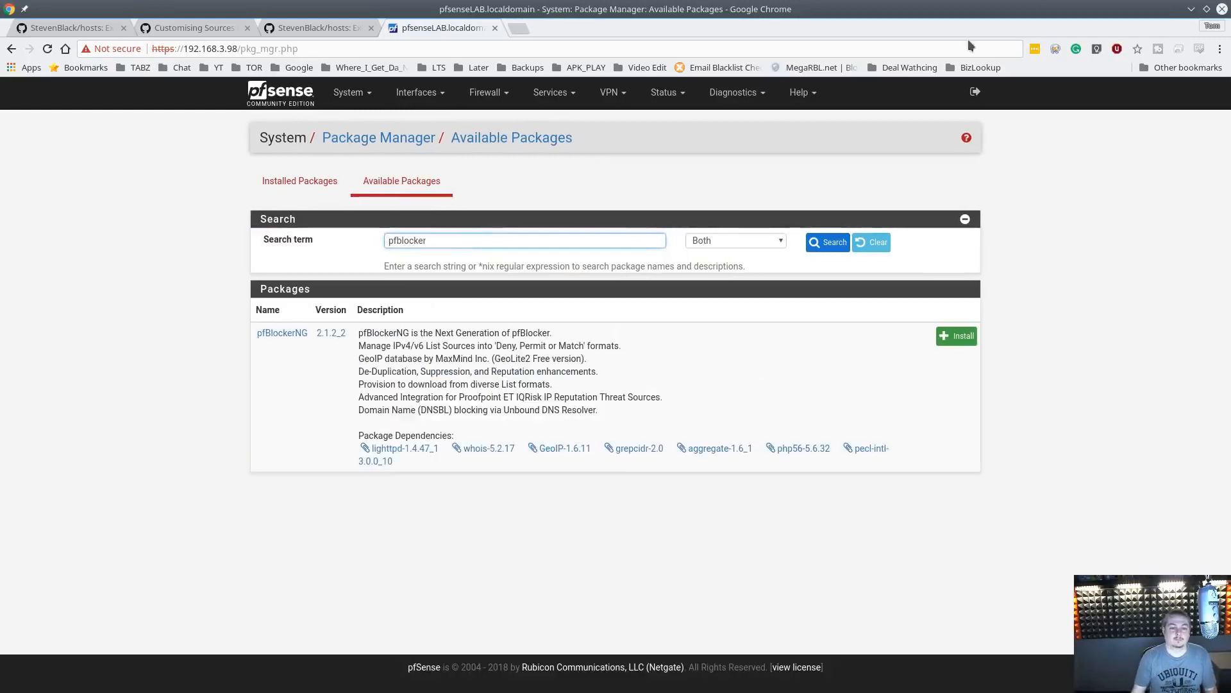
Install the pfBlockerNG package and return to the dashboard
{"action": "left_click", "coordinate": [949, 342]}
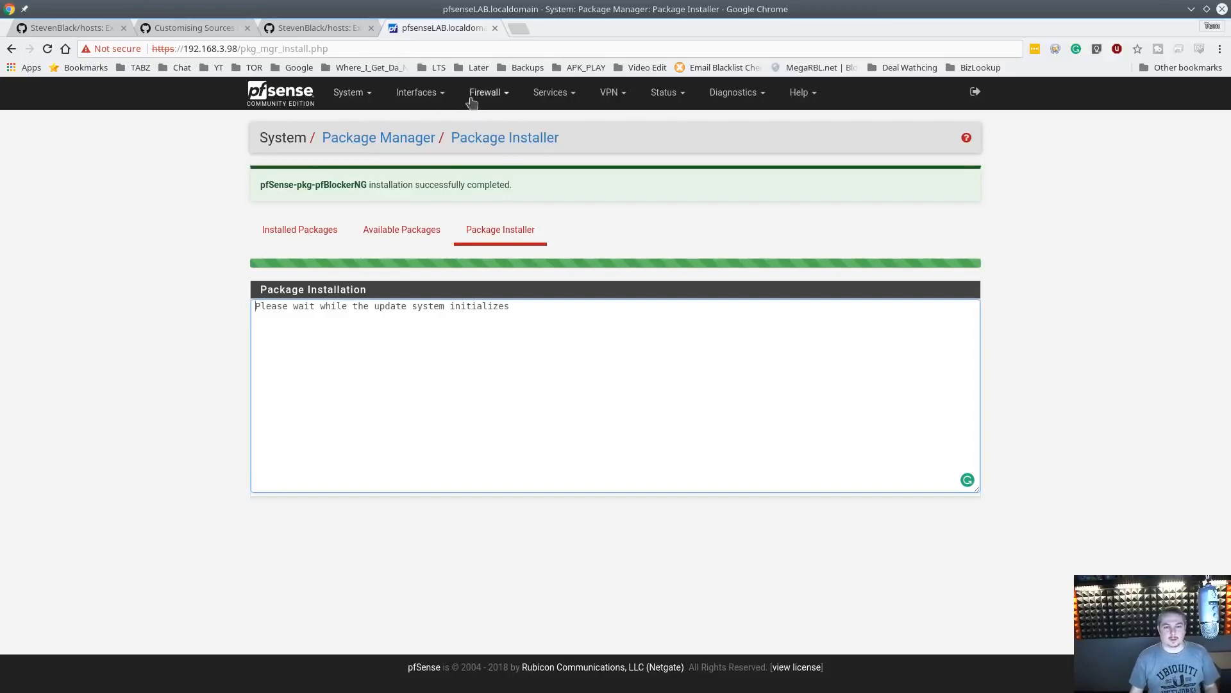
{"action": "left_click", "coordinate": [281, 93]}
Open pfBlockerNG's general settings, enable pfBlockerNG, and save the settings
{"action": "left_click", "coordinate": [501, 100]}
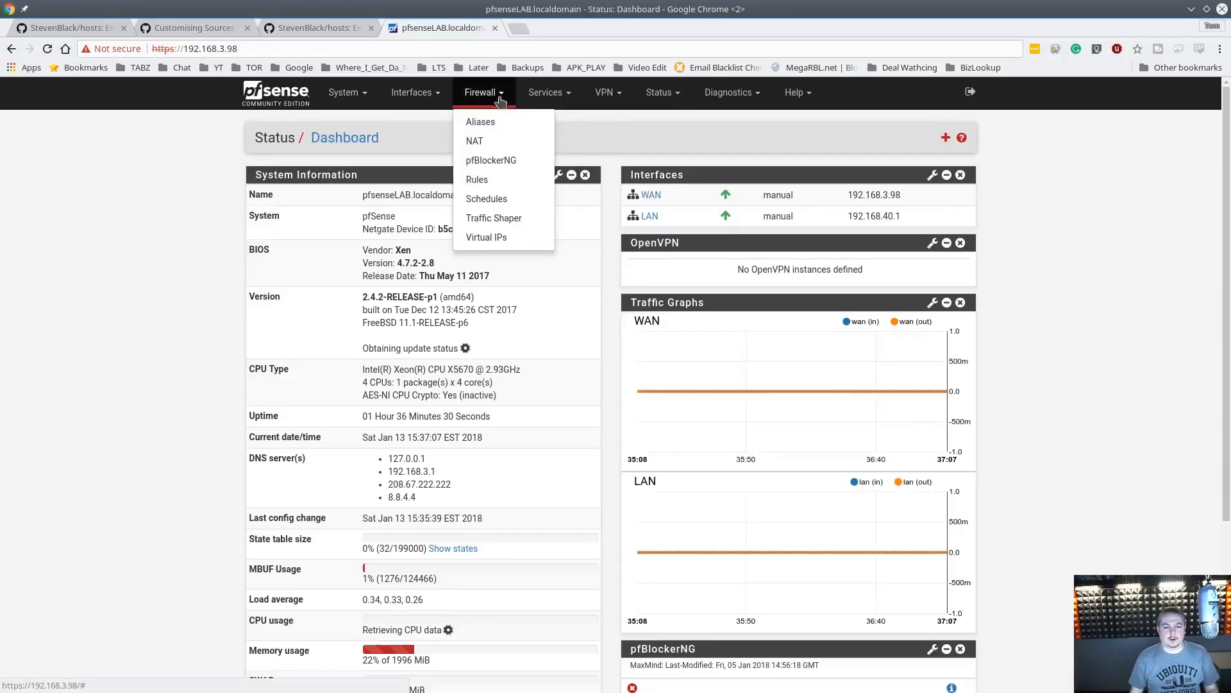
{"action": "left_click", "coordinate": [509, 160]}
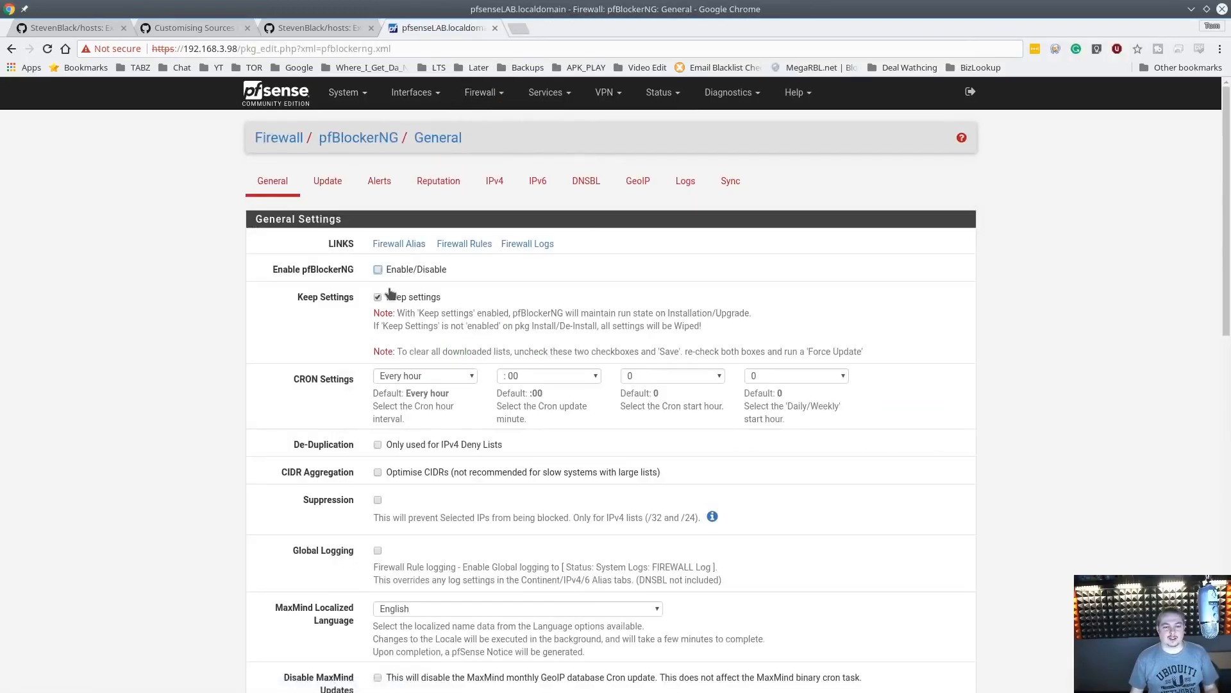
{"action": "scroll", "coordinate": [411, 356], "scroll_direction": "down", "scroll_amount": 5}
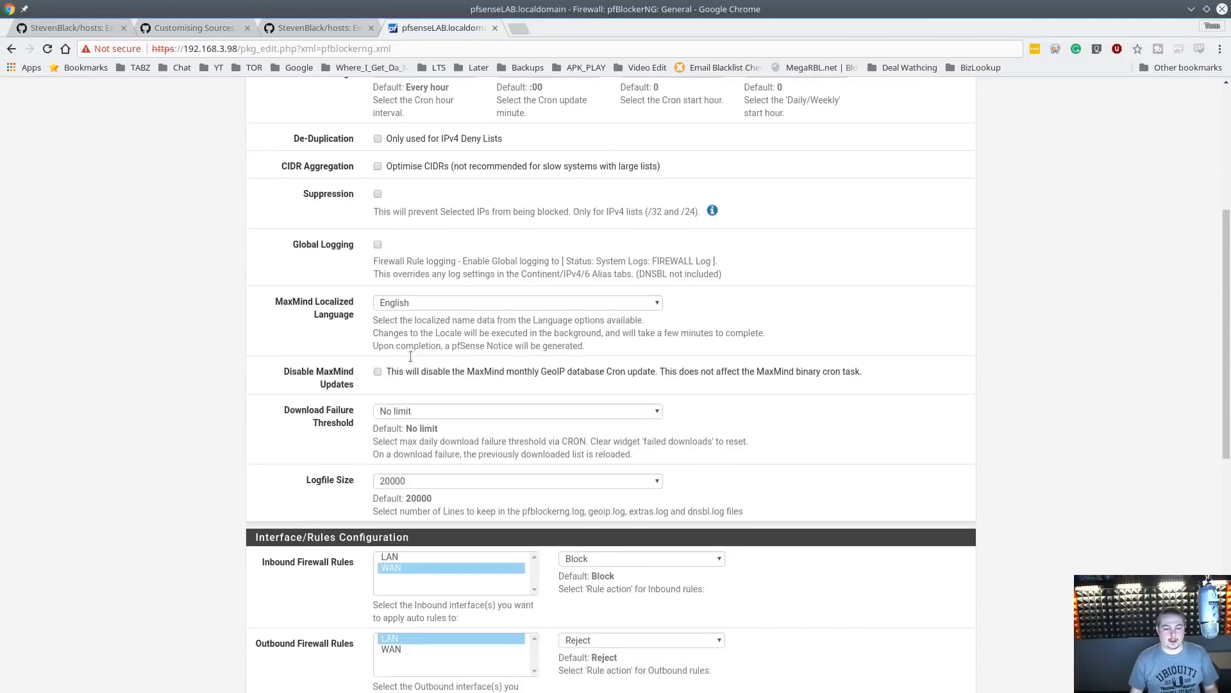
{"action": "scroll", "coordinate": [410, 356], "scroll_direction": "down", "scroll_amount": 9}
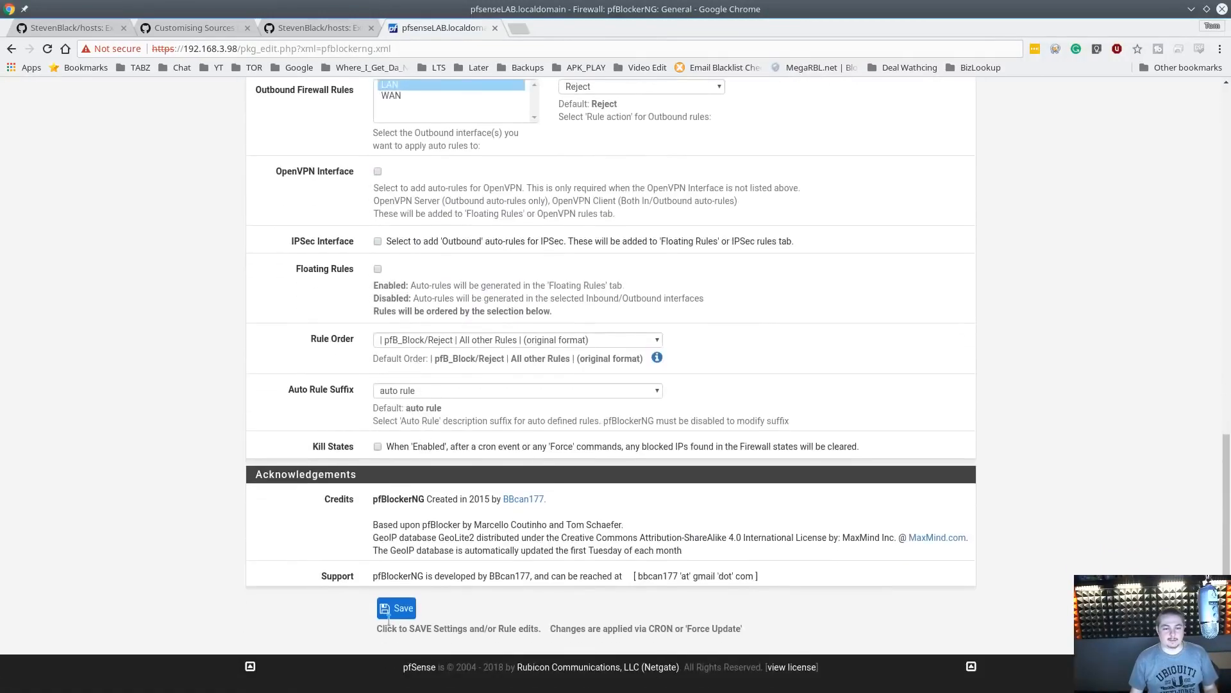
{"action": "left_click", "coordinate": [388, 615]}
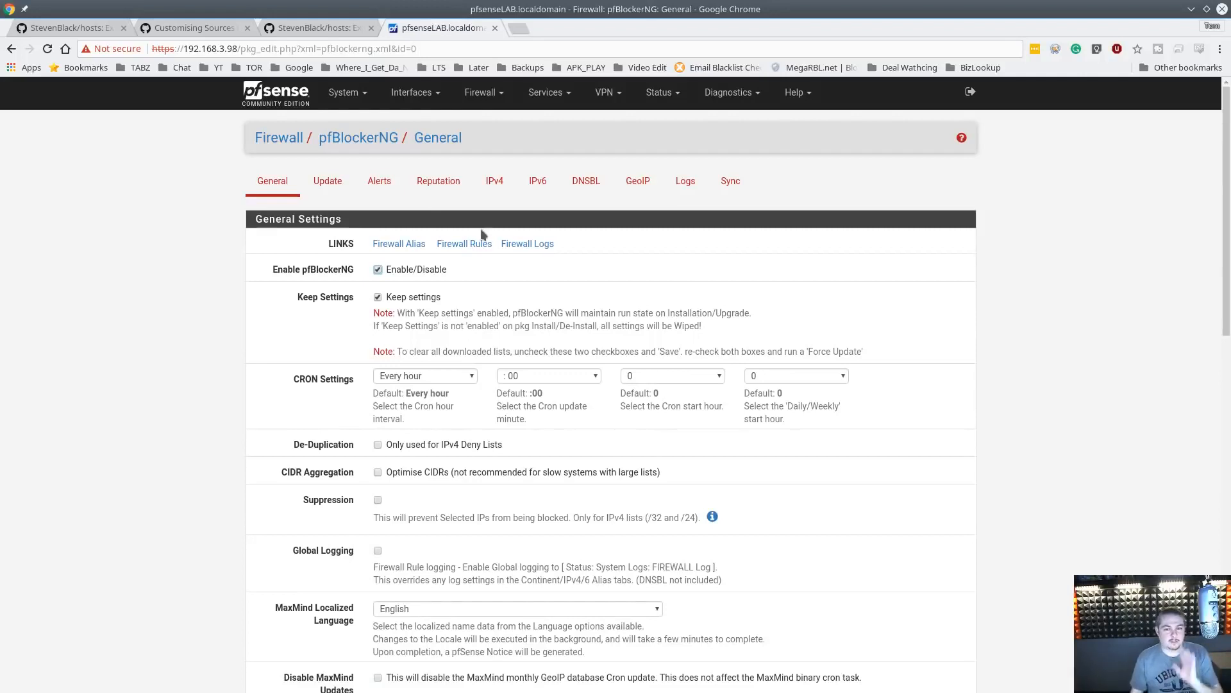
Enable DNSBL on pfBlockerNG's DNSBL settings page, with the DNSBL Virtual IP 10.10.10.1
{"action": "left_click", "coordinate": [589, 187]}
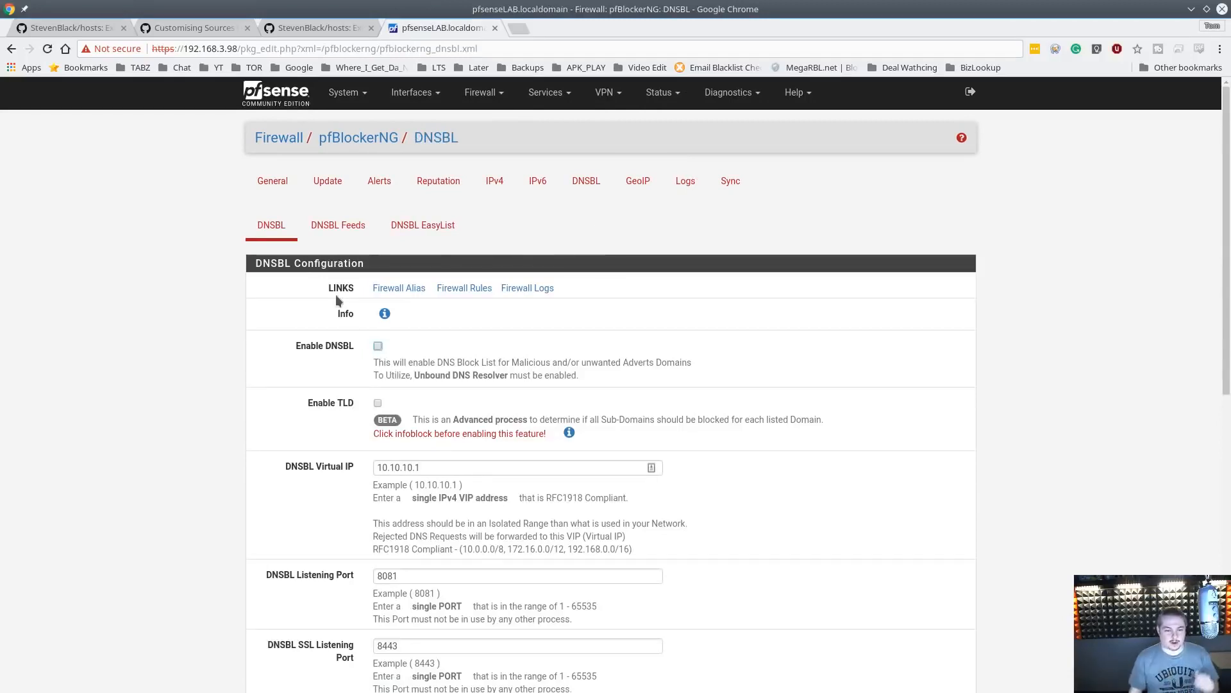
{"action": "left_click", "coordinate": [378, 347]}
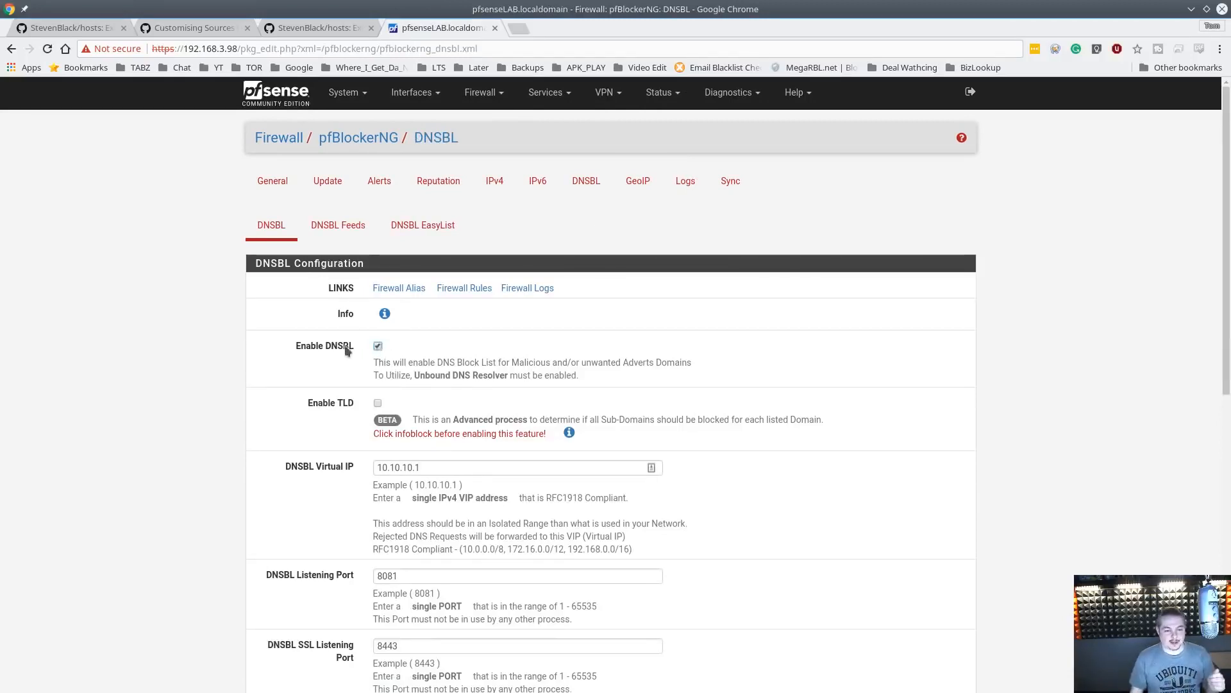
{"action": "scroll", "coordinate": [486, 390], "scroll_direction": "down", "scroll_amount": 2}
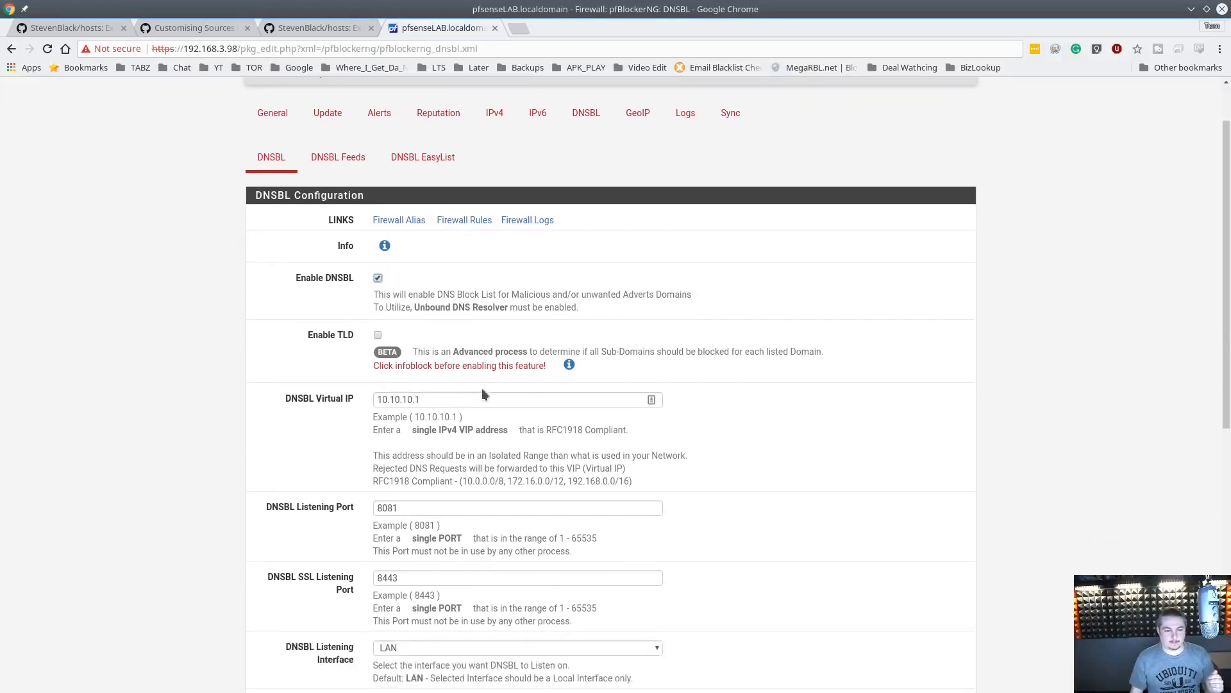
{"action": "scroll", "coordinate": [393, 339], "scroll_direction": "down", "scroll_amount": 5}
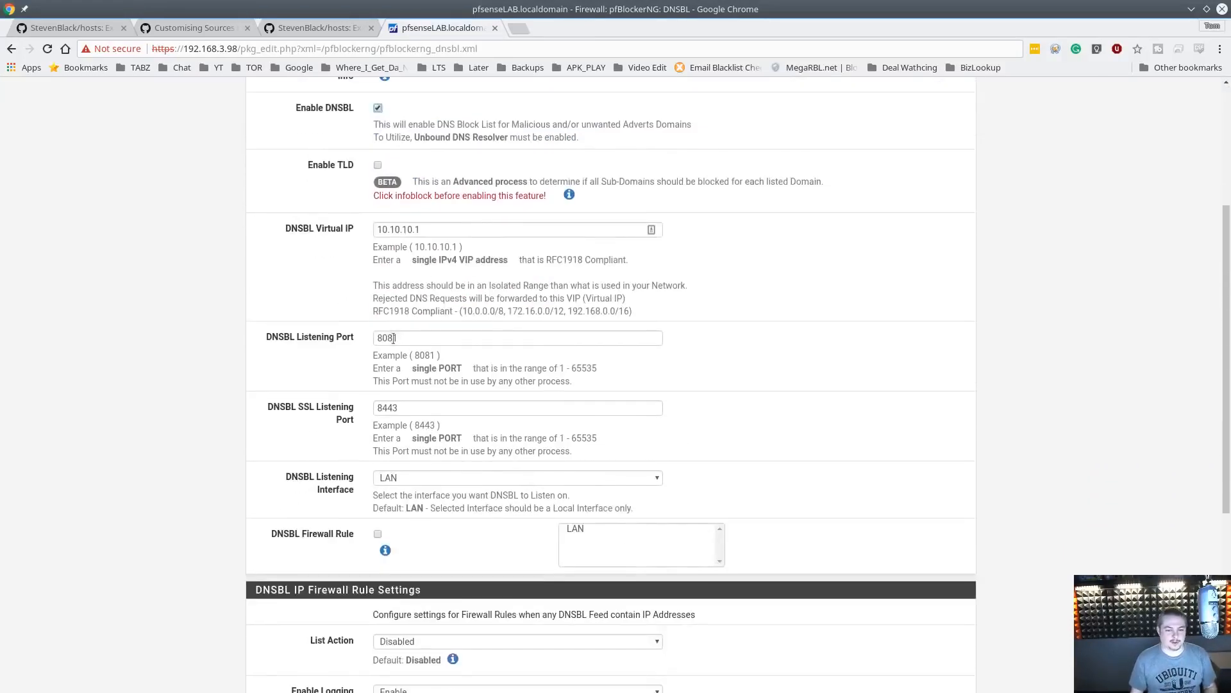
{"action": "left_click", "coordinate": [474, 236]}
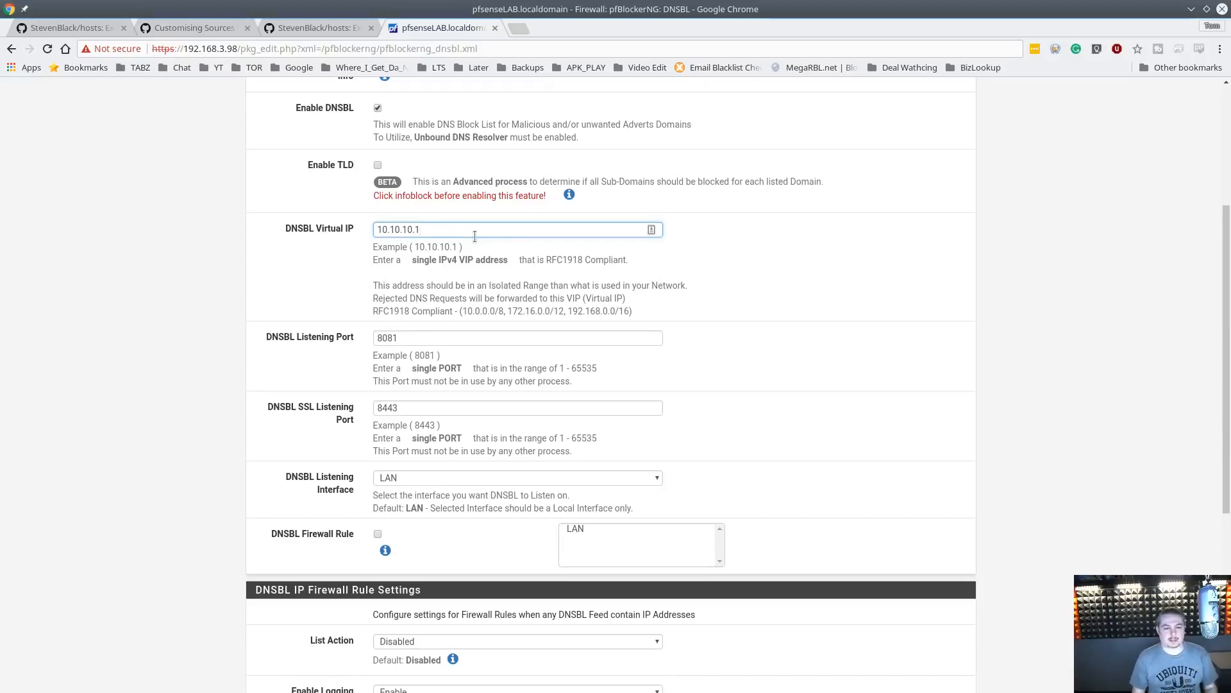
{"action": "triple_click", "coordinate": [475, 236]}
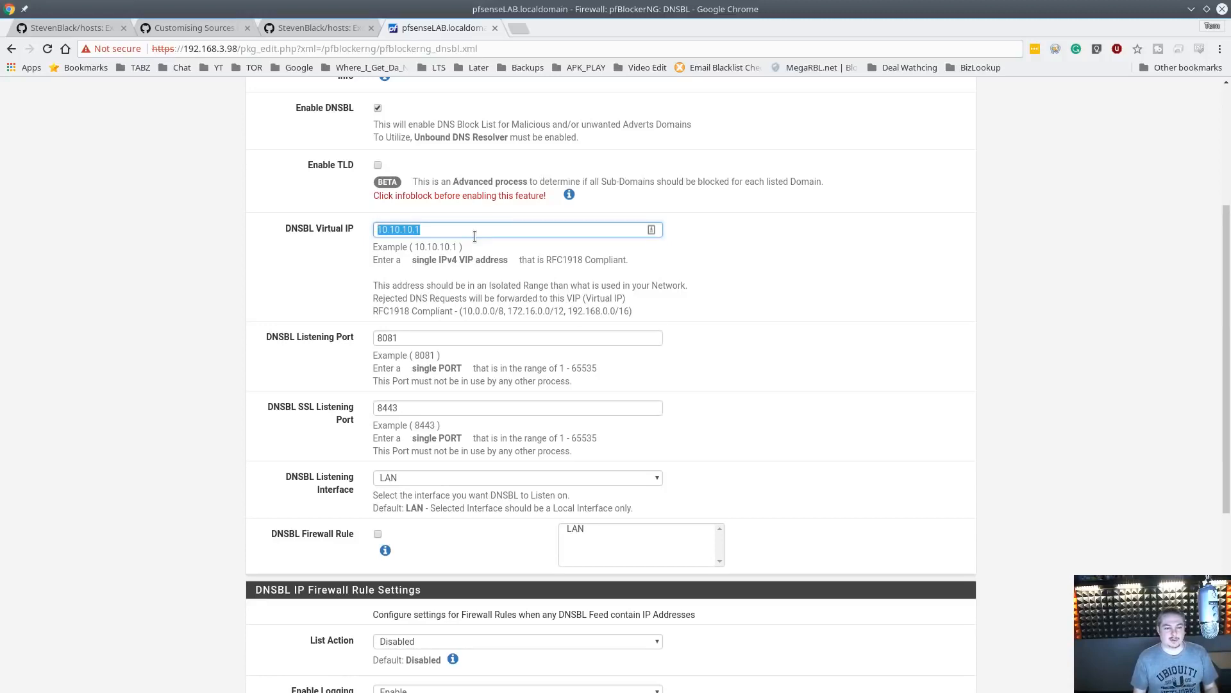
{"action": "left_click", "coordinate": [475, 236]}
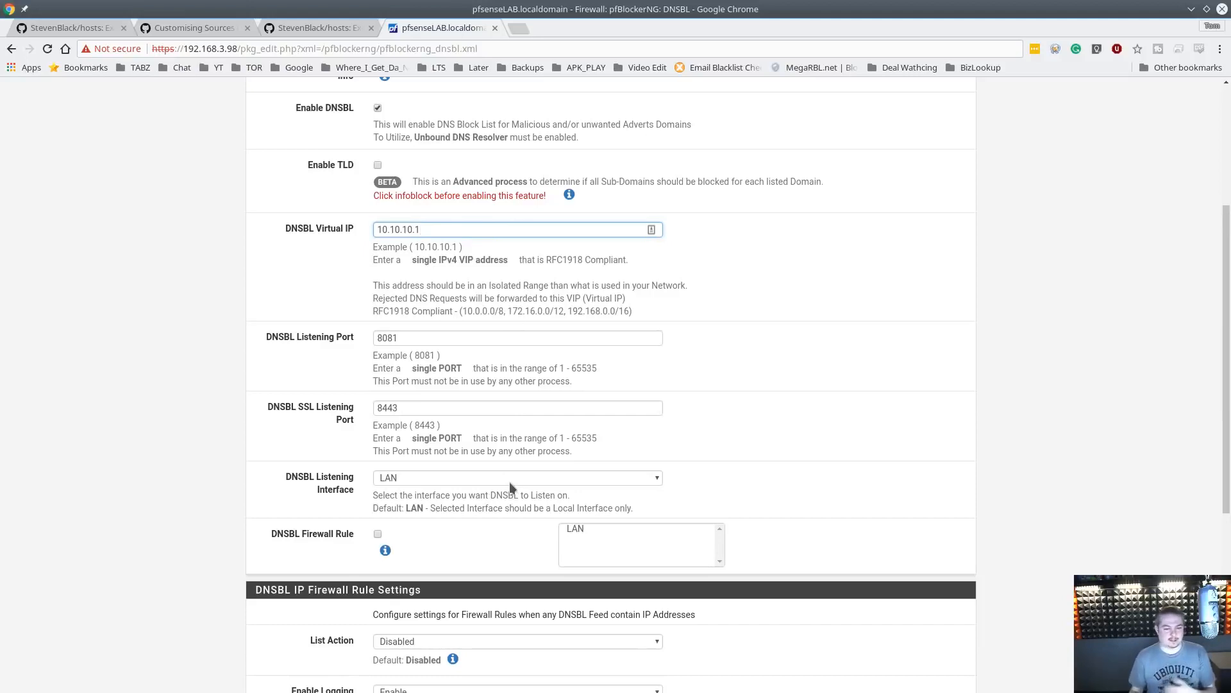
Set the DNSBL IP firewall List Action to Disabled and save the DNSBL settings
{"action": "scroll", "coordinate": [571, 333], "scroll_direction": "up", "scroll_amount": 3}
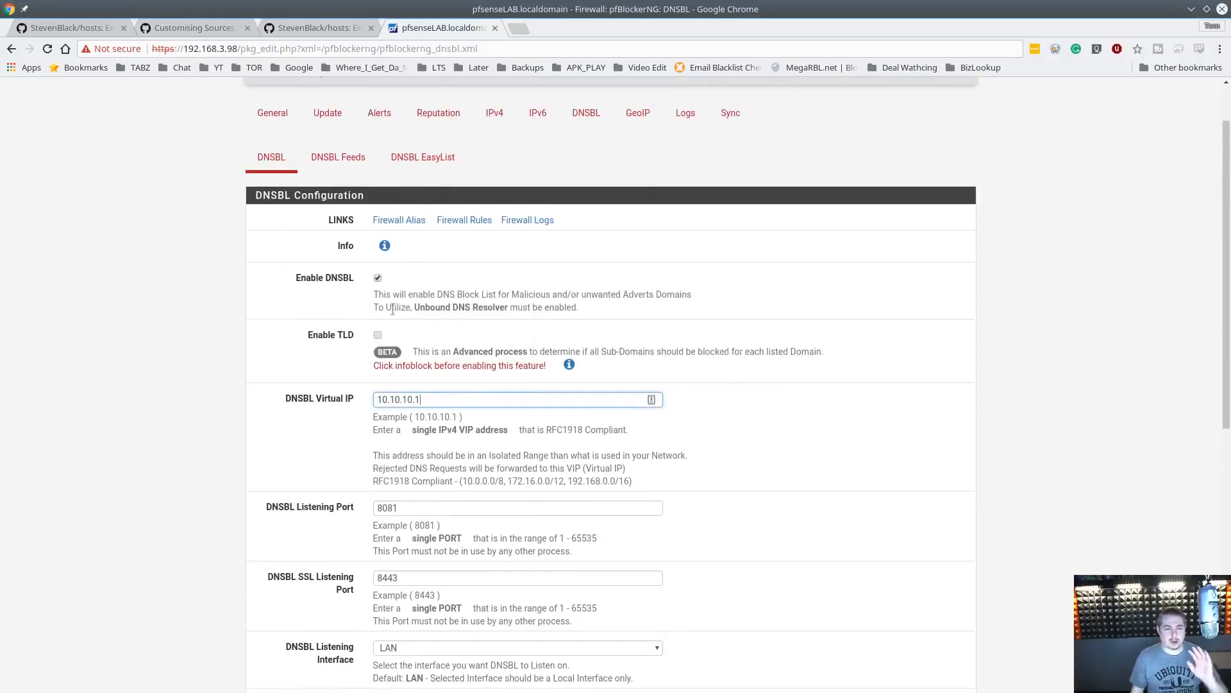
{"action": "scroll", "coordinate": [462, 303], "scroll_direction": "down", "scroll_amount": 4}
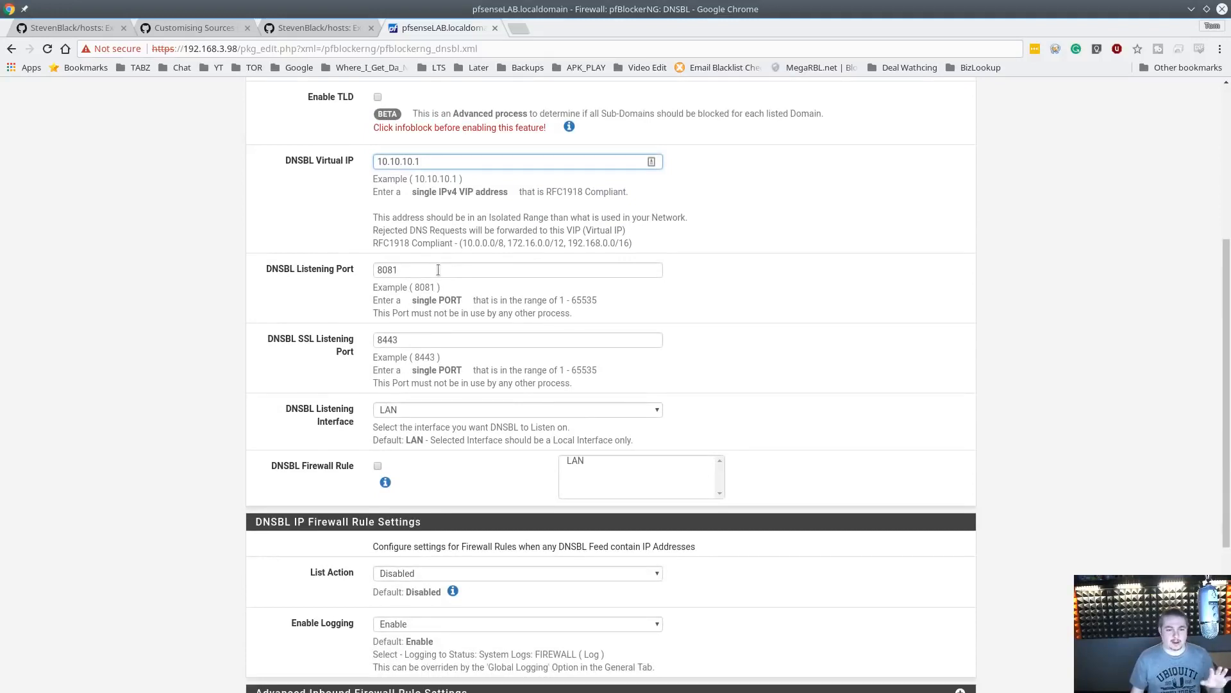
{"action": "scroll", "coordinate": [449, 337], "scroll_direction": "down", "scroll_amount": 4}
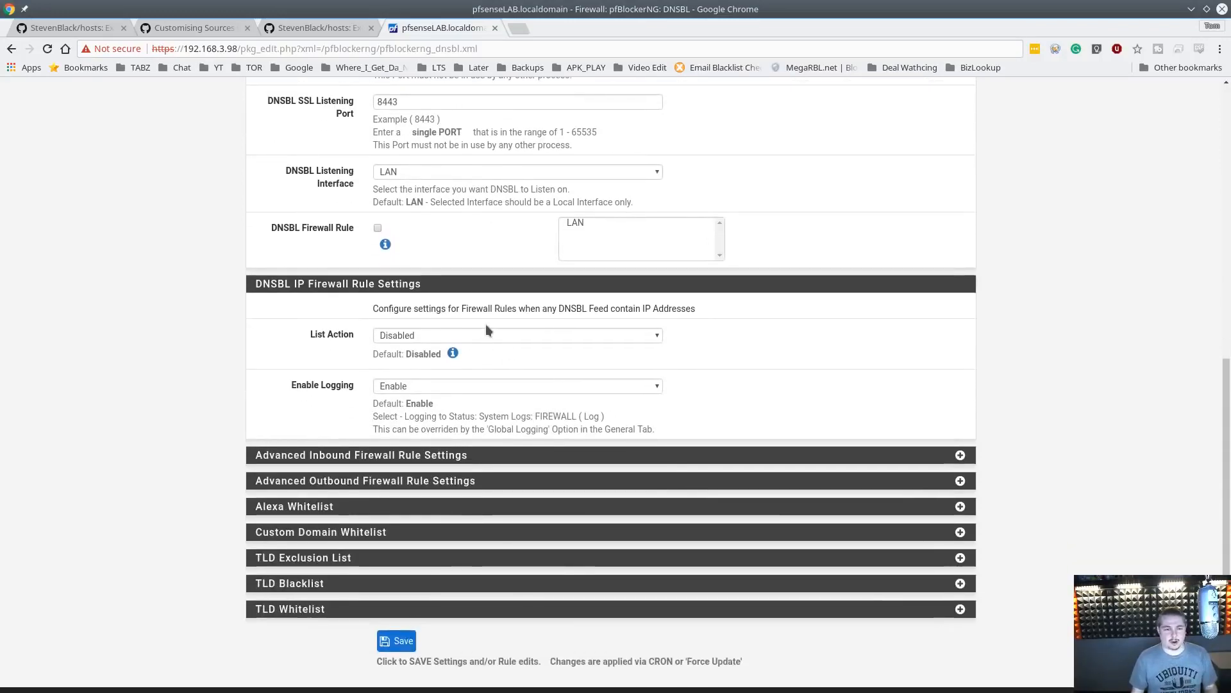
{"action": "scroll", "coordinate": [486, 324], "scroll_direction": "down", "scroll_amount": 1}
{"action": "left_click", "coordinate": [423, 304]}
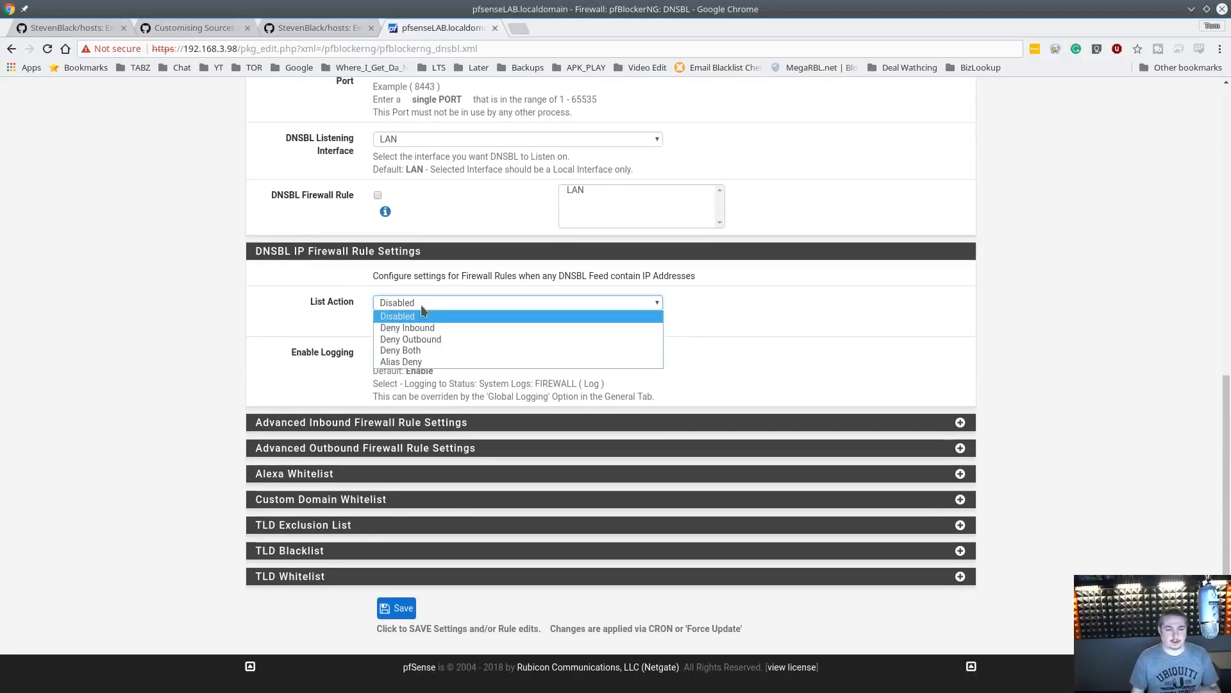
{"action": "left_click", "coordinate": [422, 314]}
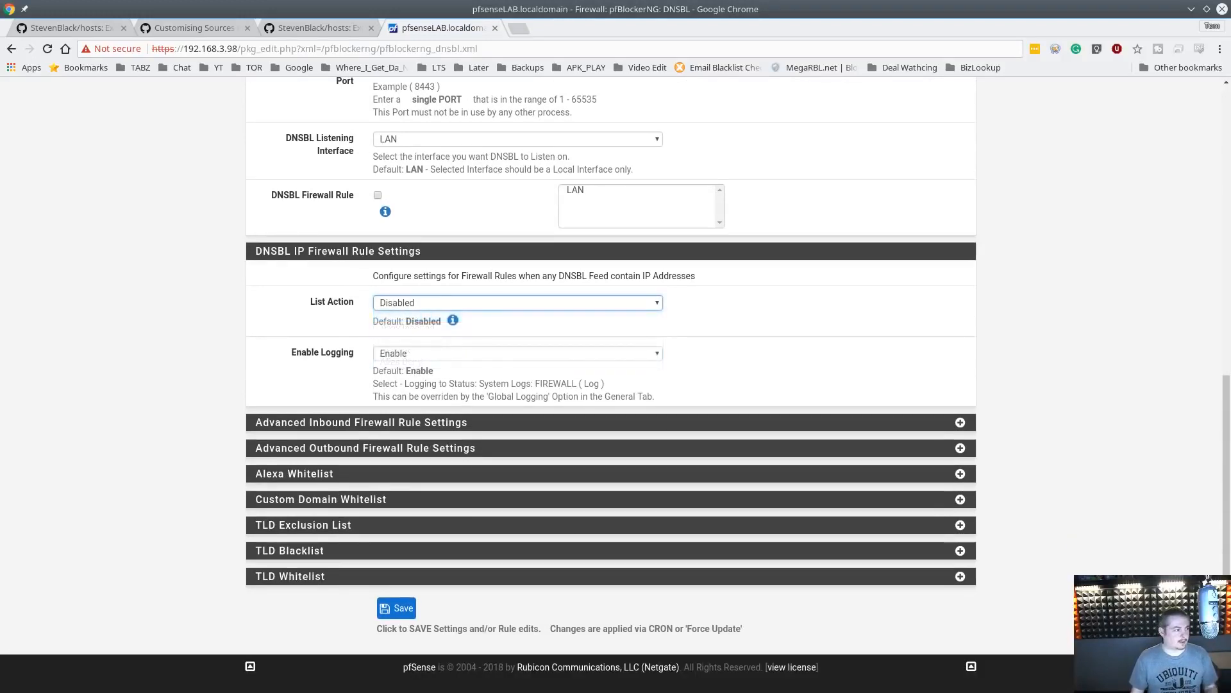
{"action": "left_click", "coordinate": [475, 225]}
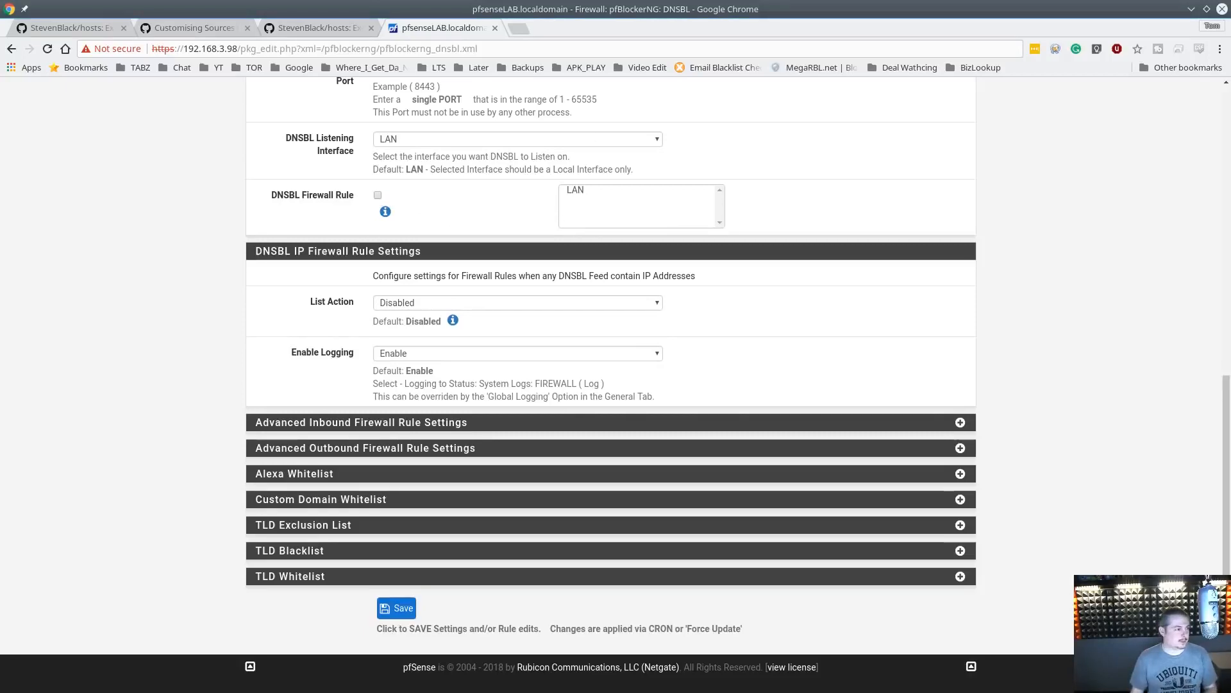
{"action": "left_click_drag", "start_coordinate": [1, 125], "coordinate": [0, 77]}
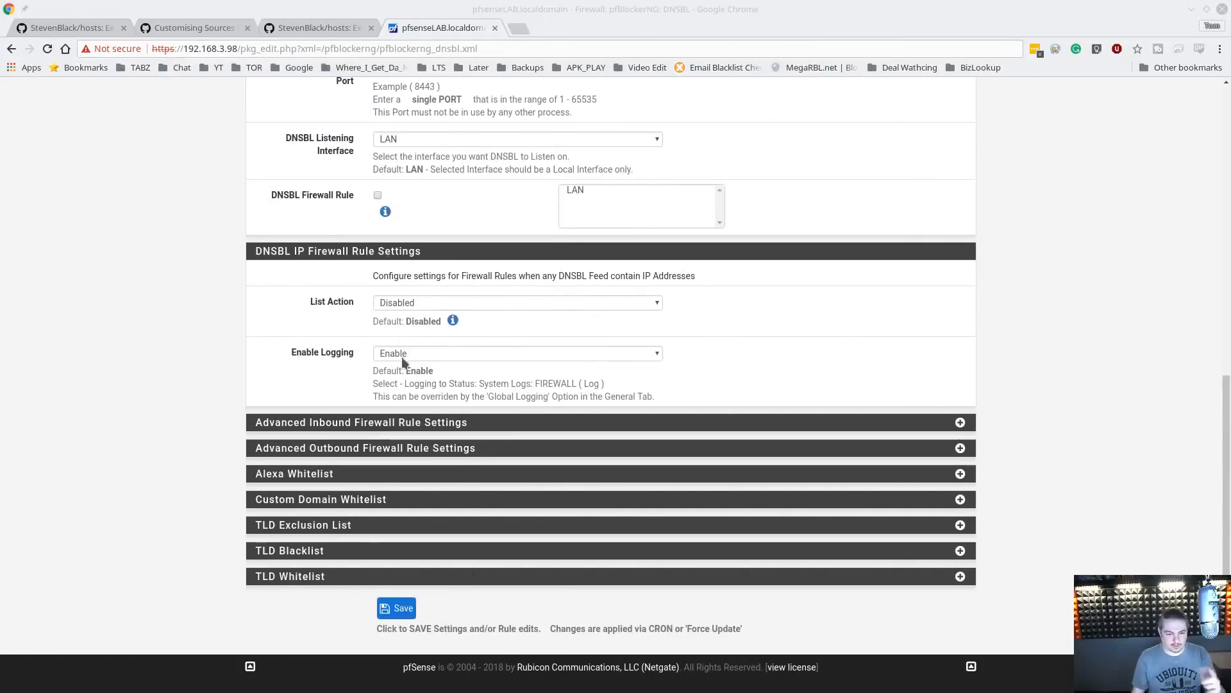
{"action": "left_click", "coordinate": [403, 610]}
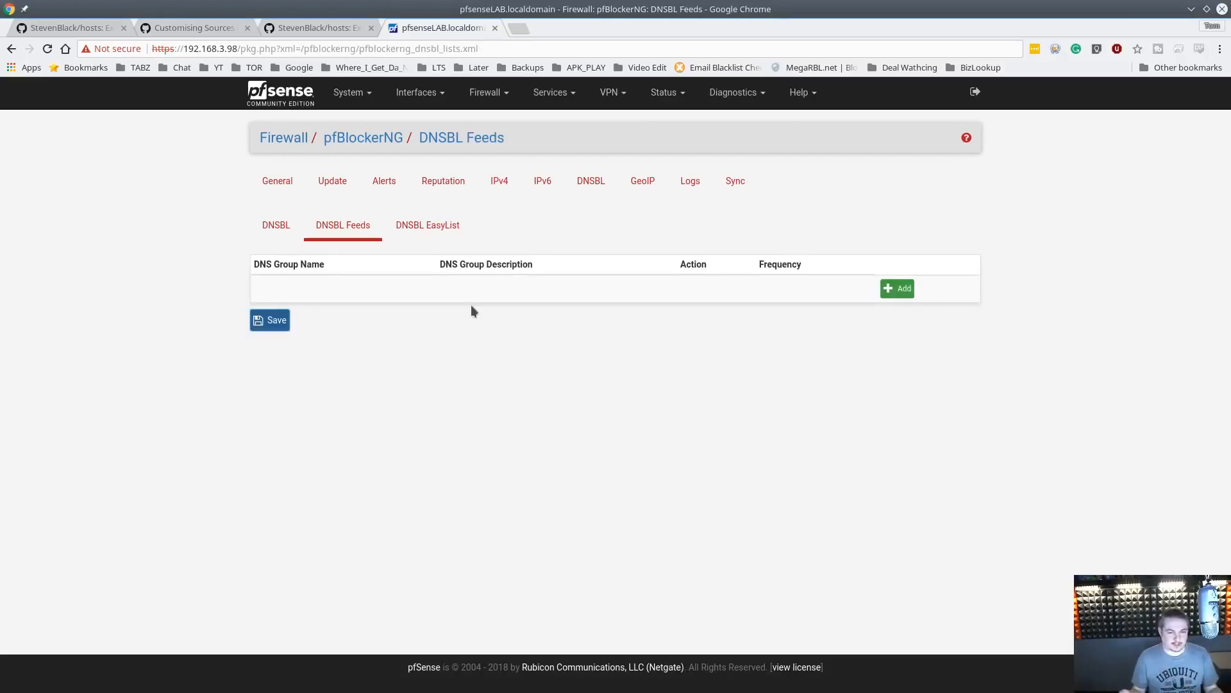
Review the DNSBL EasyList page, then return to the DNSBL Feeds list
{"action": "left_click", "coordinate": [442, 237]}
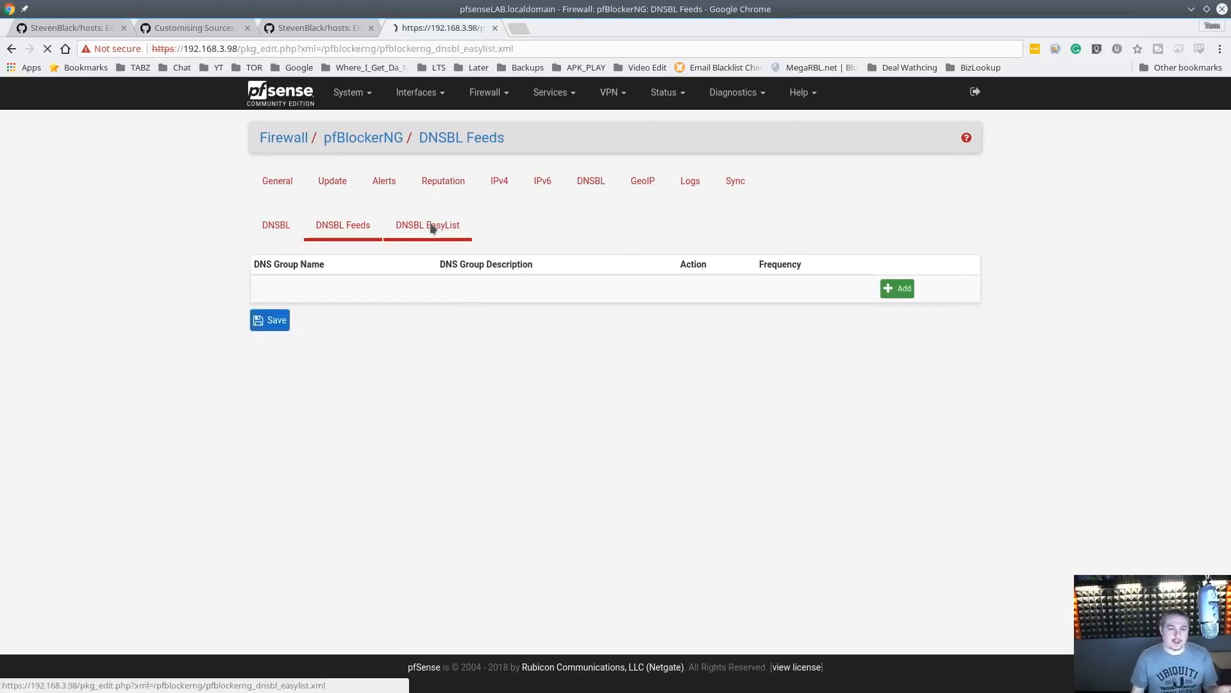
{"action": "scroll", "coordinate": [583, 409], "scroll_direction": "down", "scroll_amount": 4}
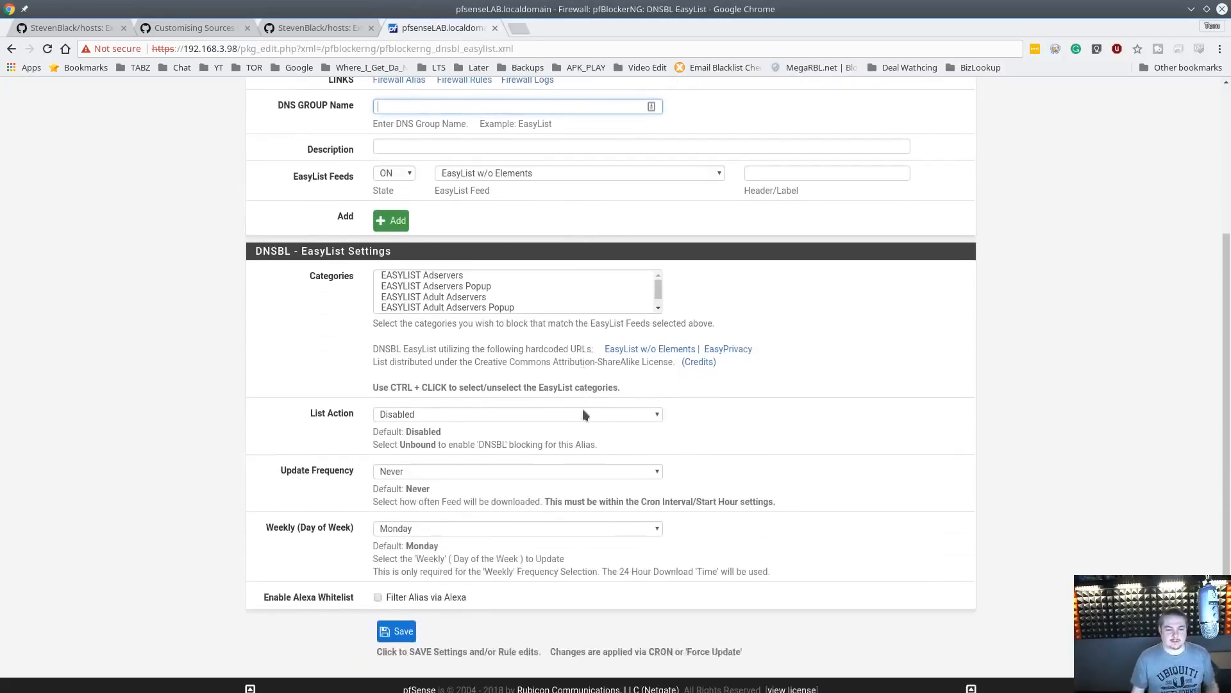
{"action": "scroll", "coordinate": [584, 414], "scroll_direction": "up", "scroll_amount": 4}
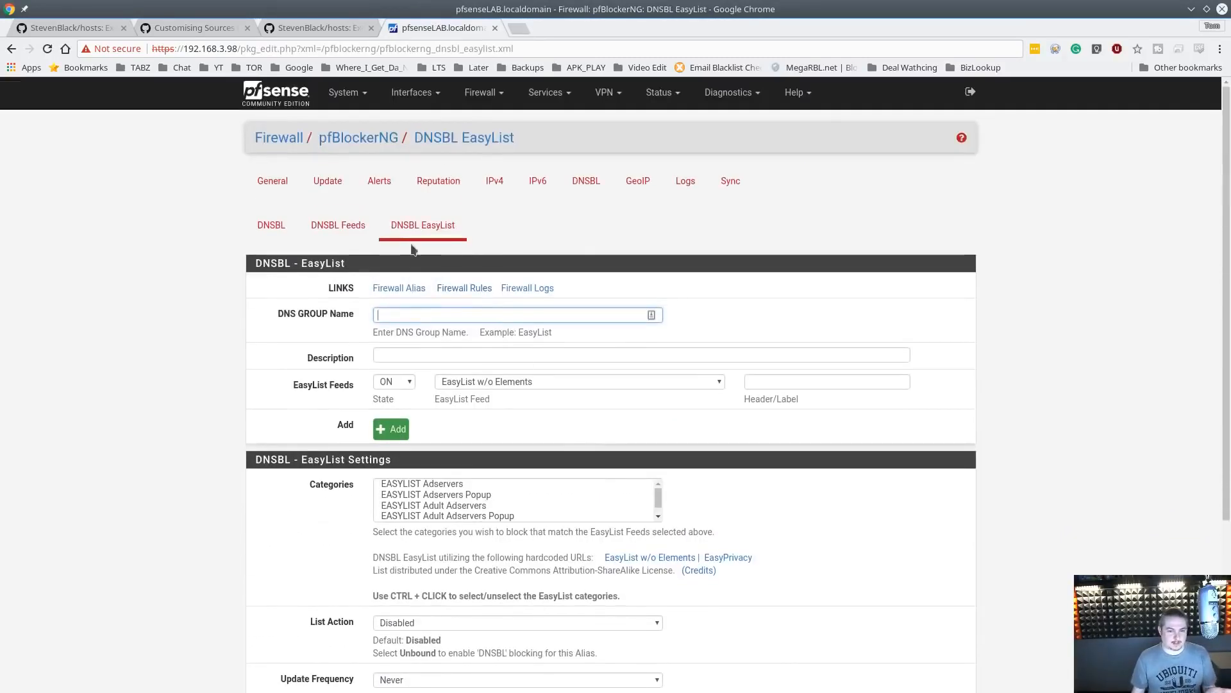
{"action": "left_click", "coordinate": [360, 237]}
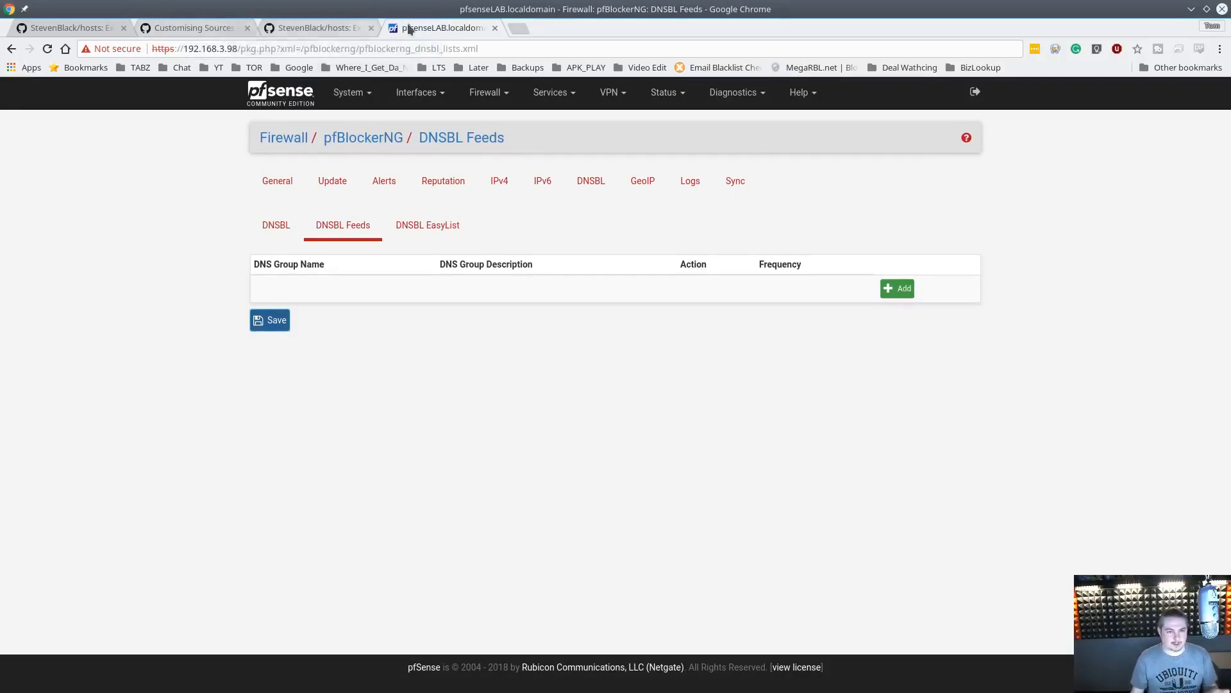
Move the pfSense tab to the front and review the ad list URLs on the pi-hole Customising Sources wiki page
{"action": "left_click_drag", "start_coordinate": [432, 27], "coordinate": [89, 30]}
{"action": "left_click", "coordinate": [314, 26]}
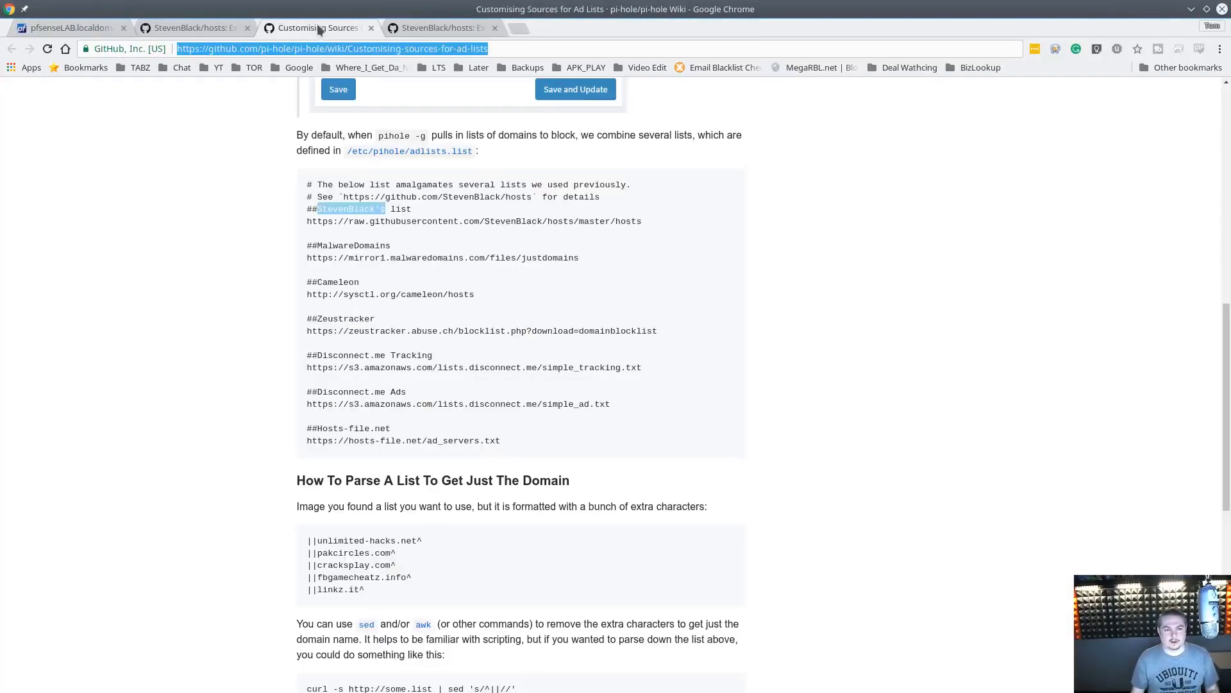
{"action": "scroll", "coordinate": [467, 267], "scroll_direction": "down", "scroll_amount": 3}
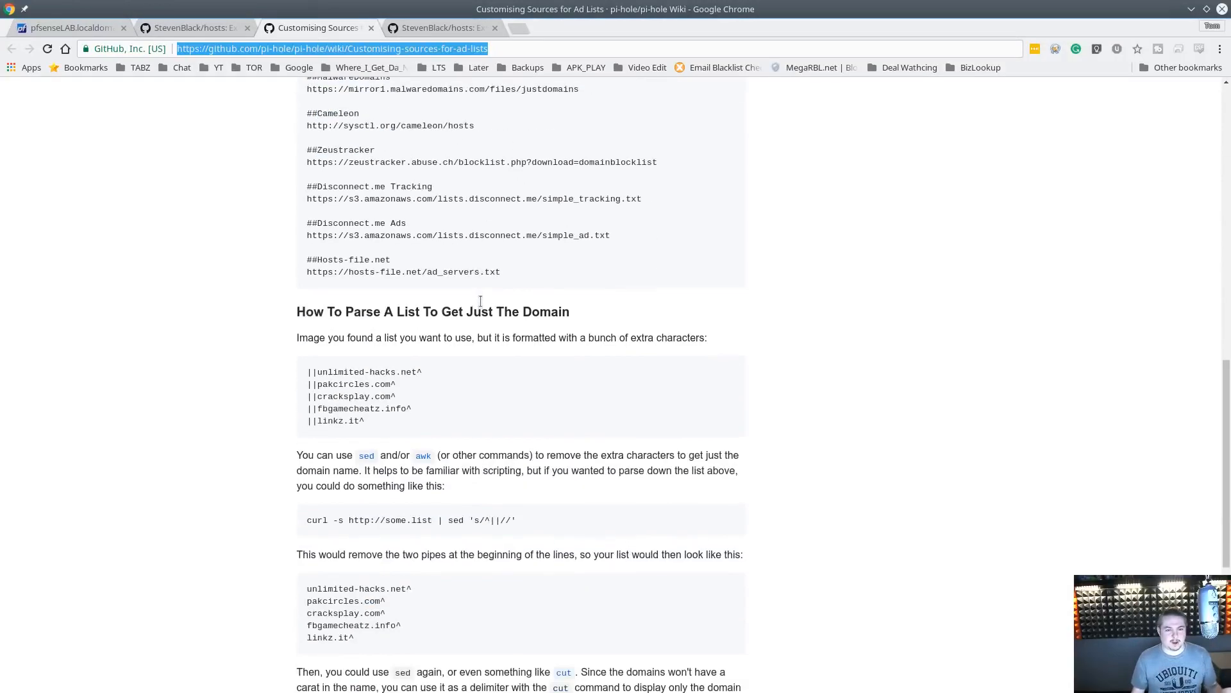
{"action": "scroll", "coordinate": [481, 300], "scroll_direction": "up", "scroll_amount": 4}
{"action": "left_click", "coordinate": [480, 301]}
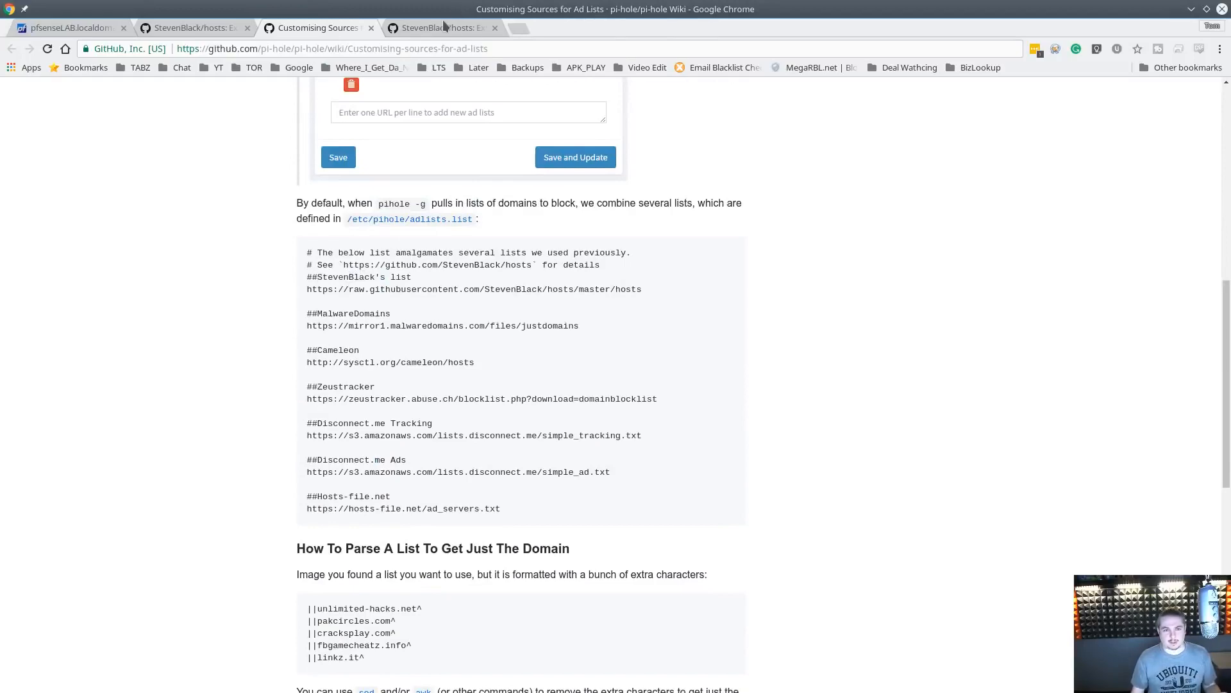
Reorder the GitHub tabs and review the StevenBlack hosts file variants table
{"action": "left_click_drag", "start_coordinate": [204, 29], "coordinate": [277, 37]}
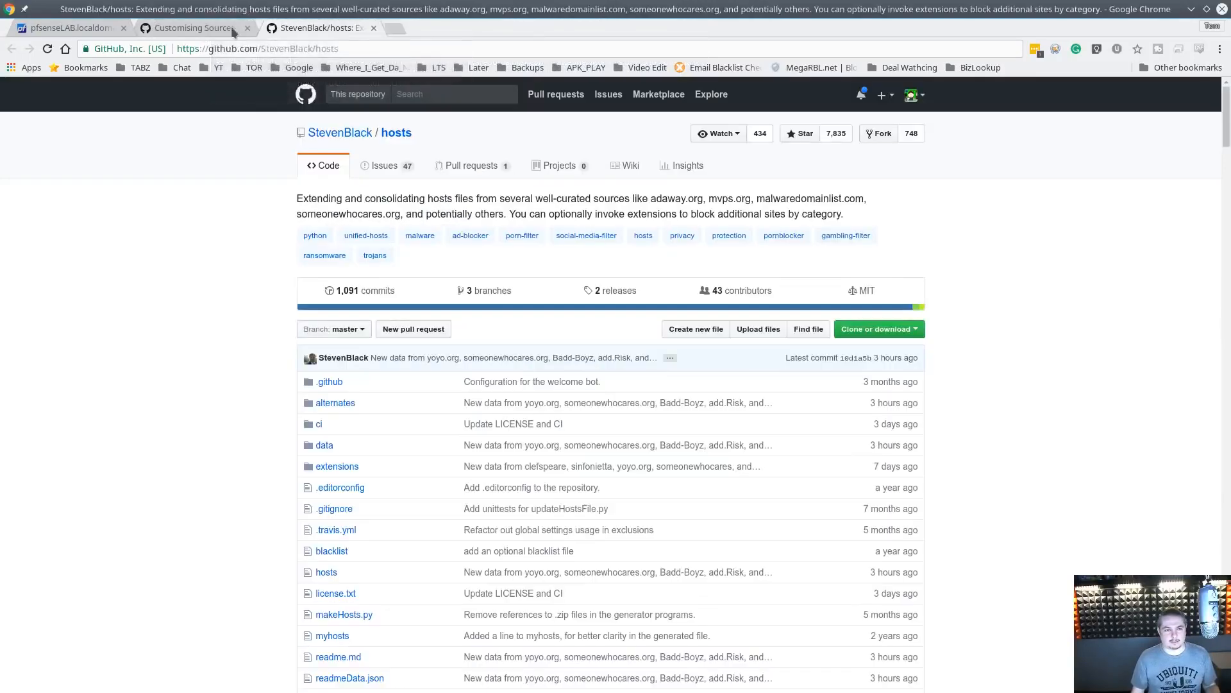
{"action": "left_click", "coordinate": [291, 32]}
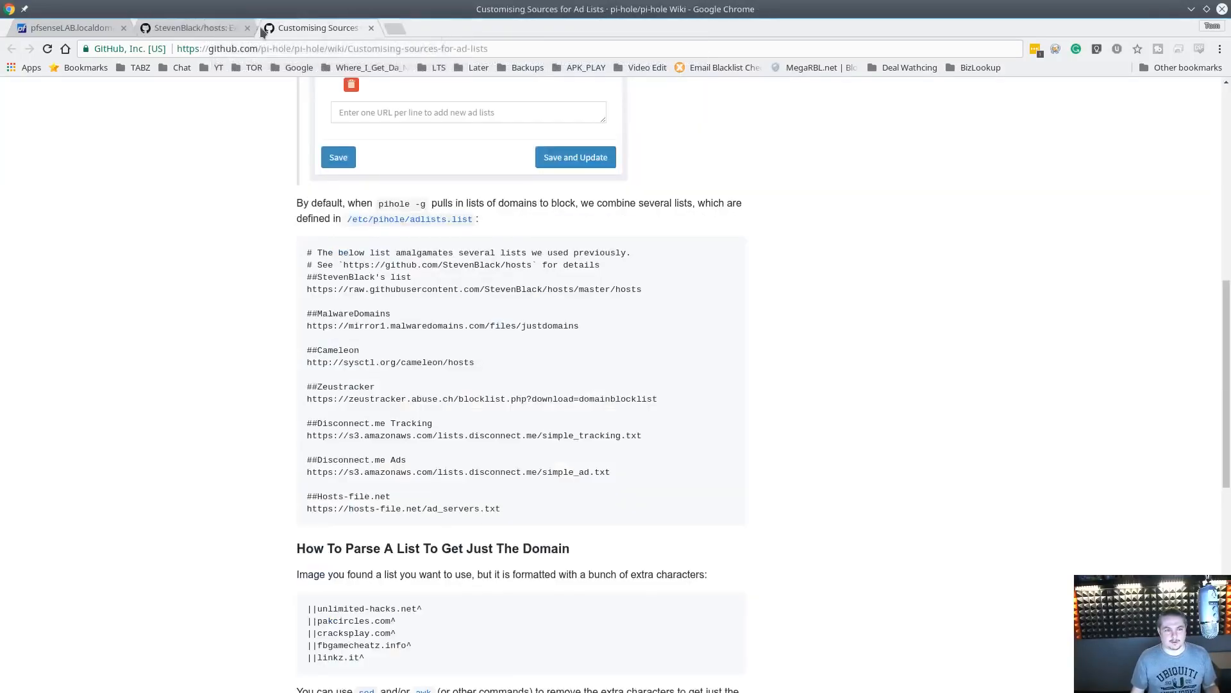
{"action": "left_click", "coordinate": [183, 29]}
{"action": "scroll", "coordinate": [480, 322], "scroll_direction": "down", "scroll_amount": 5}
{"action": "scroll", "coordinate": [482, 335], "scroll_direction": "down", "scroll_amount": 10}
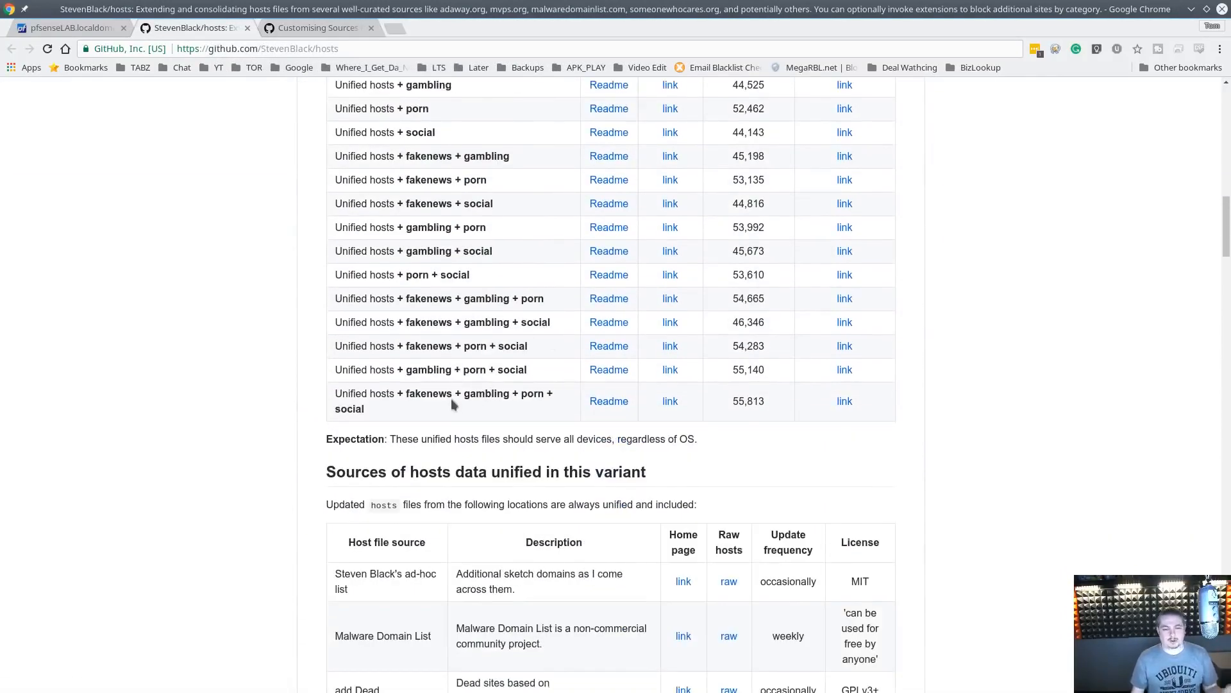
{"action": "scroll", "coordinate": [458, 383], "scroll_direction": "up", "scroll_amount": 2}
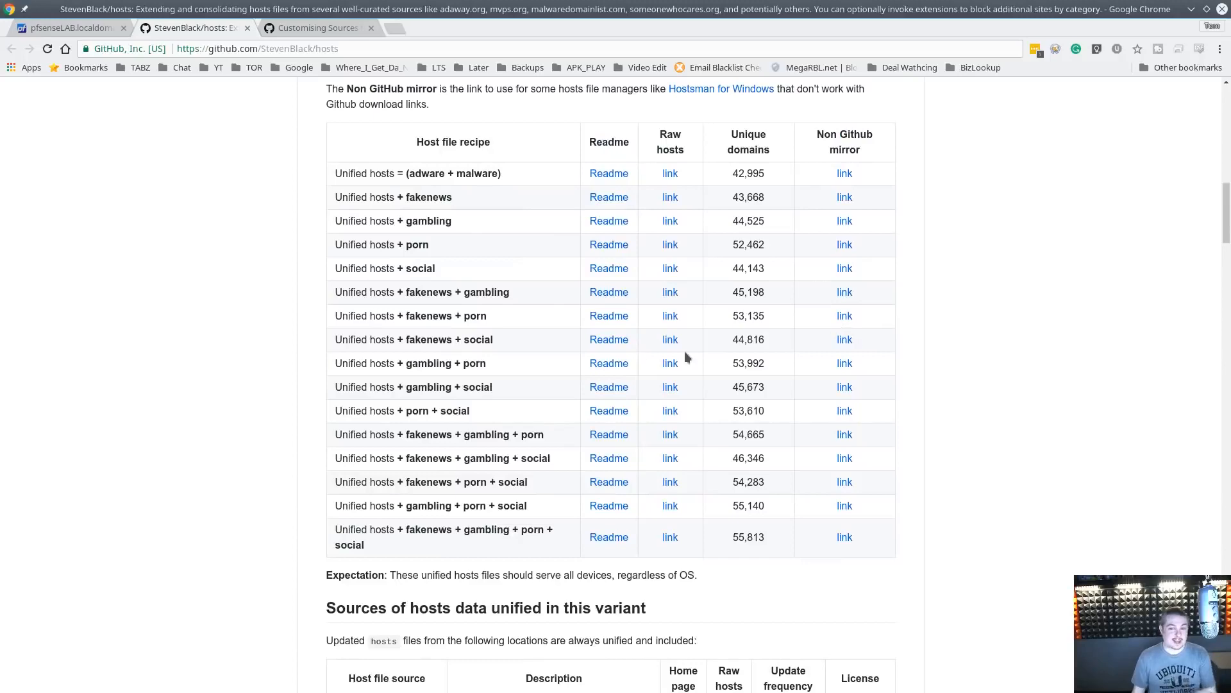
{"action": "scroll", "coordinate": [540, 388], "scroll_direction": "up", "scroll_amount": 3}
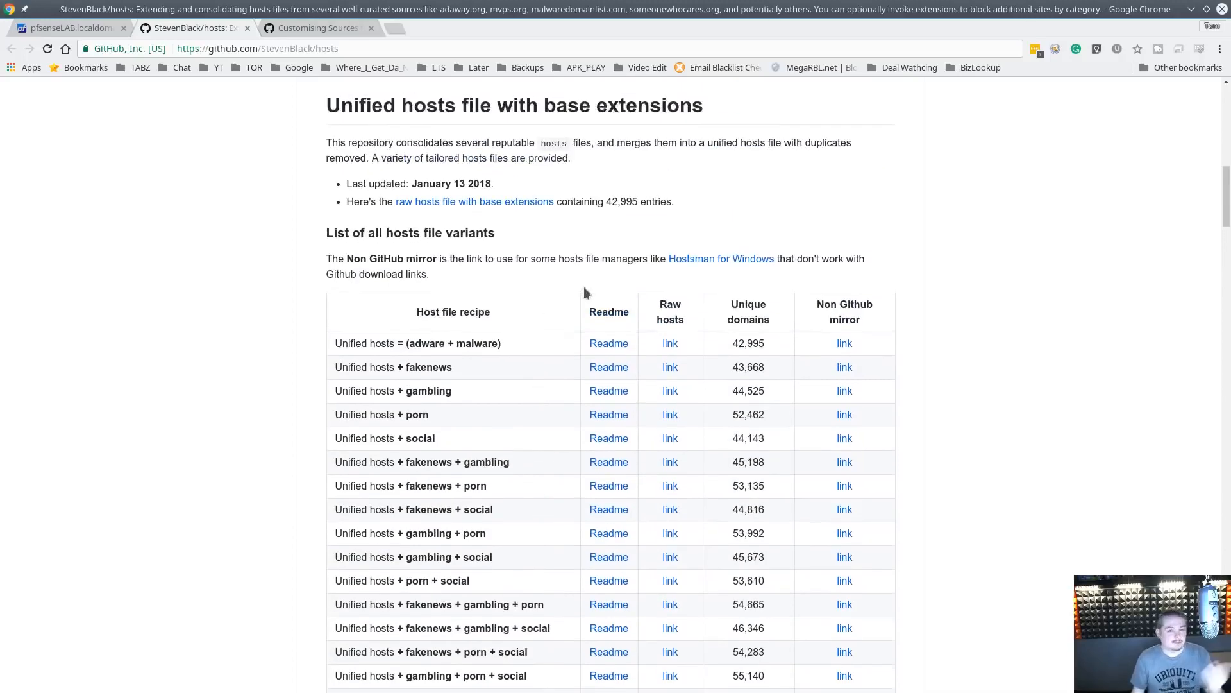
{"action": "scroll", "coordinate": [583, 293], "scroll_direction": "up", "scroll_amount": 2}
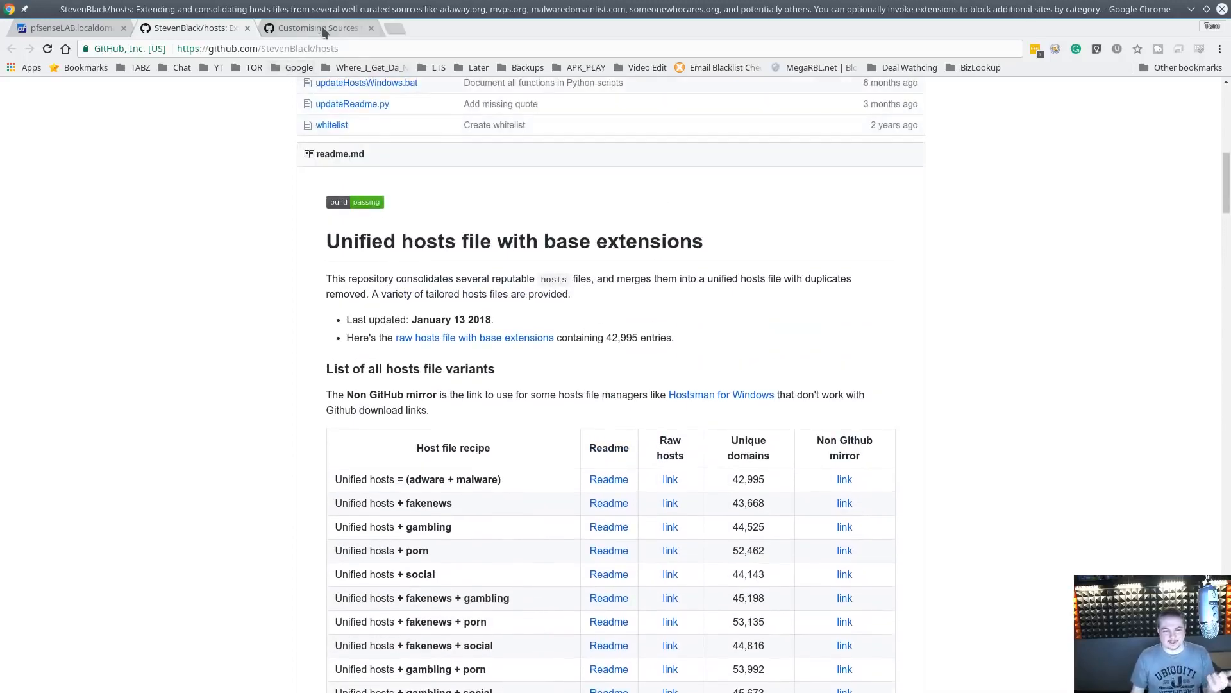
{"action": "scroll", "coordinate": [411, 474], "scroll_direction": "down", "scroll_amount": 2}
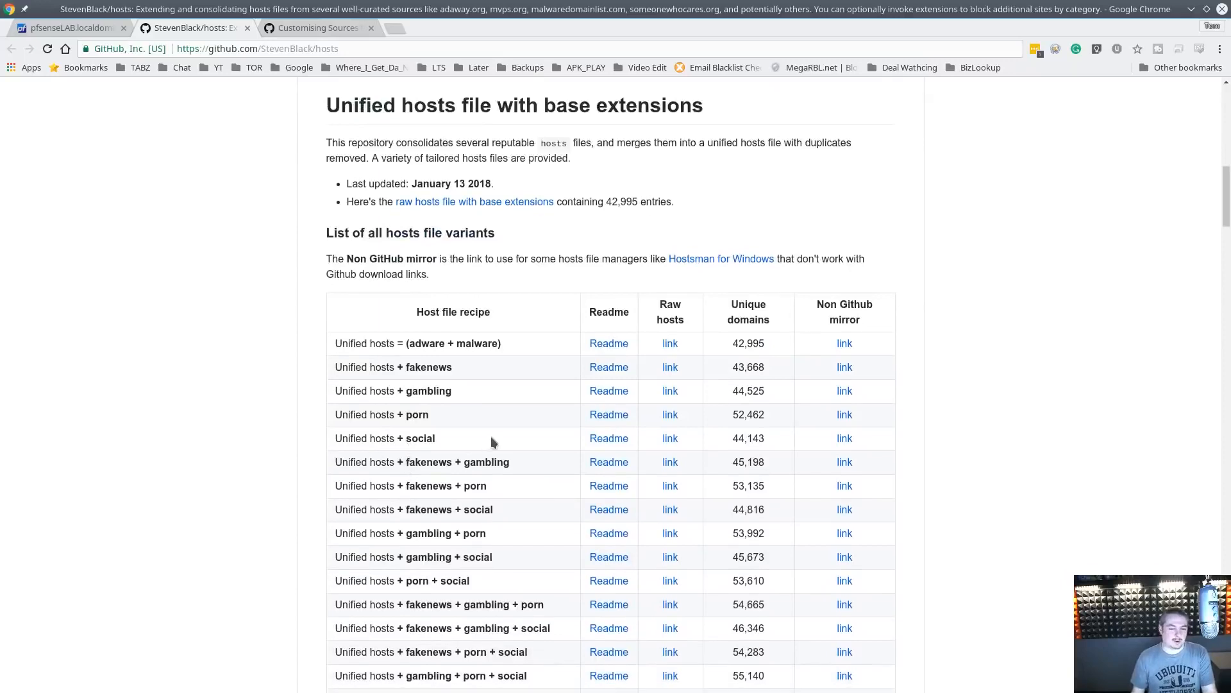
Open the social hosts file variant's mirror link in a new tab, scroll through its entries, and close it
{"action": "middle_click", "coordinate": [845, 439]}
{"action": "left_click", "coordinate": [334, 26]}
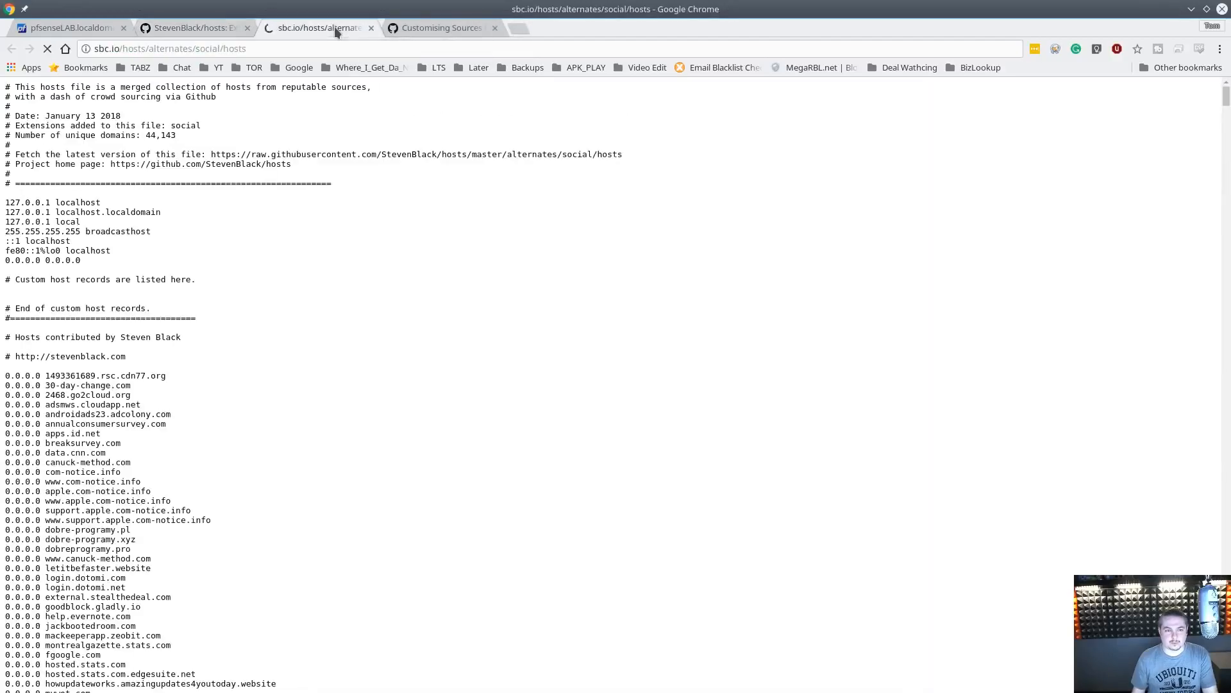
{"action": "left_click_drag", "start_coordinate": [1227, 97], "coordinate": [1227, 405]}
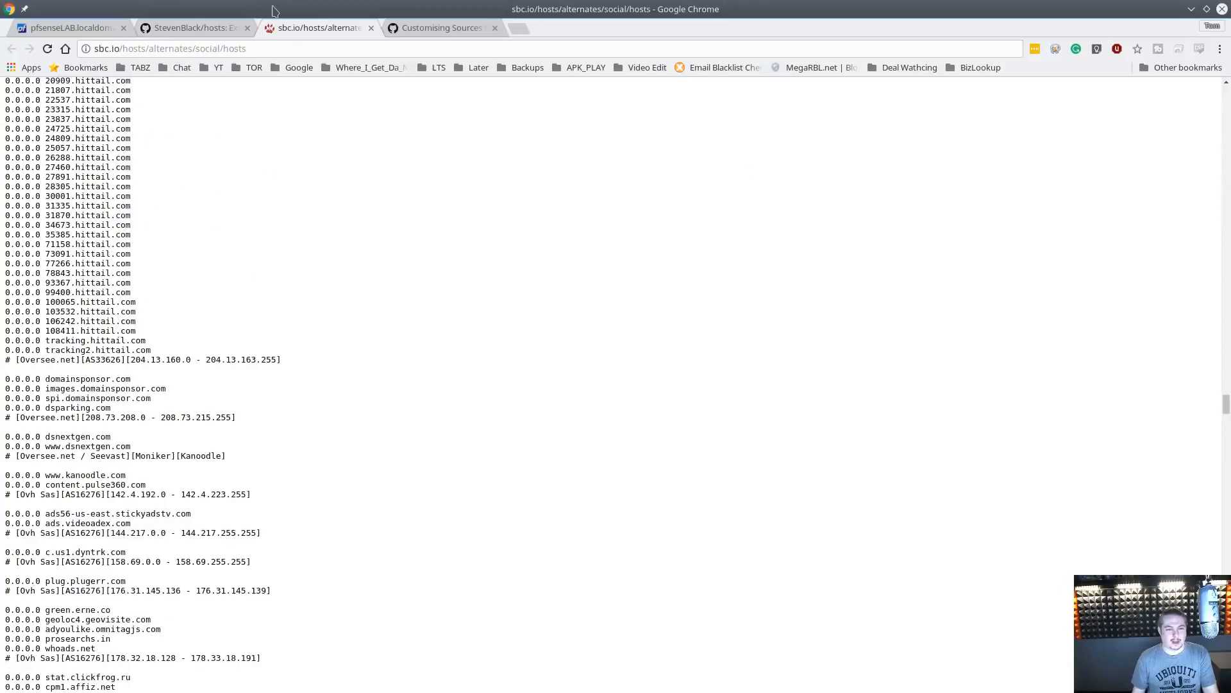
{"action": "key", "text": "ctrl+w"}
Copy the MalwareDomains list URL from the pi-hole Customising Sources wiki page
{"action": "left_click", "coordinate": [314, 29]}
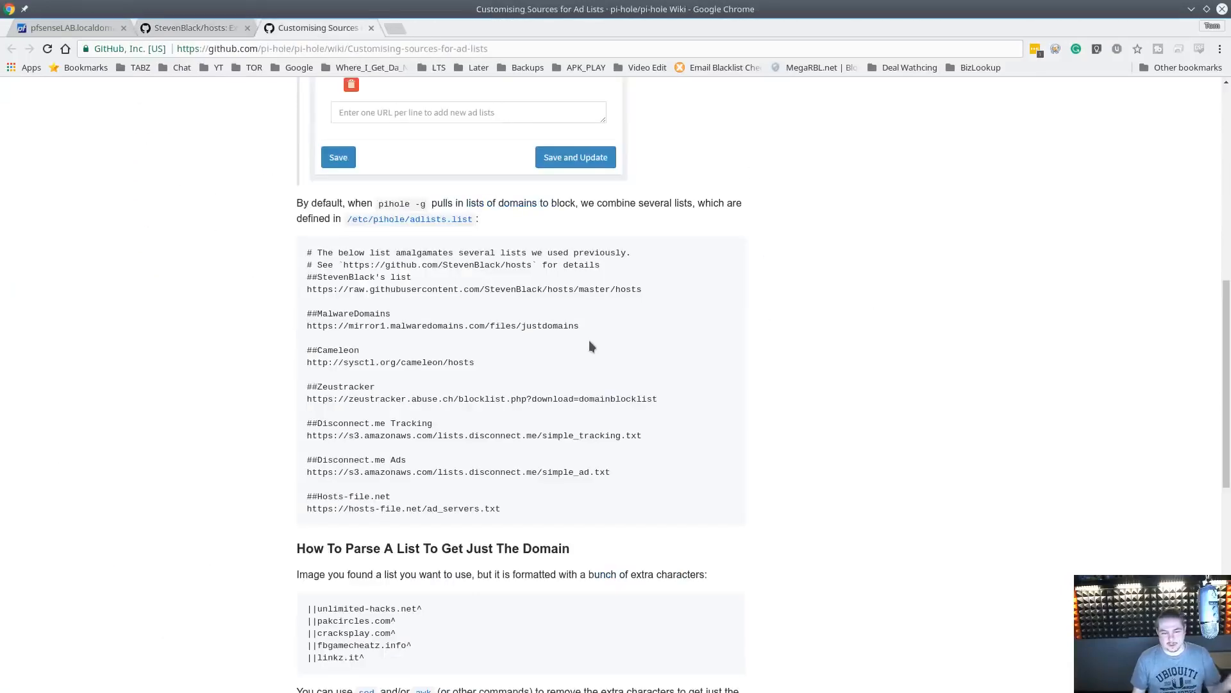
{"action": "scroll", "coordinate": [589, 342], "scroll_direction": "down", "scroll_amount": 2}
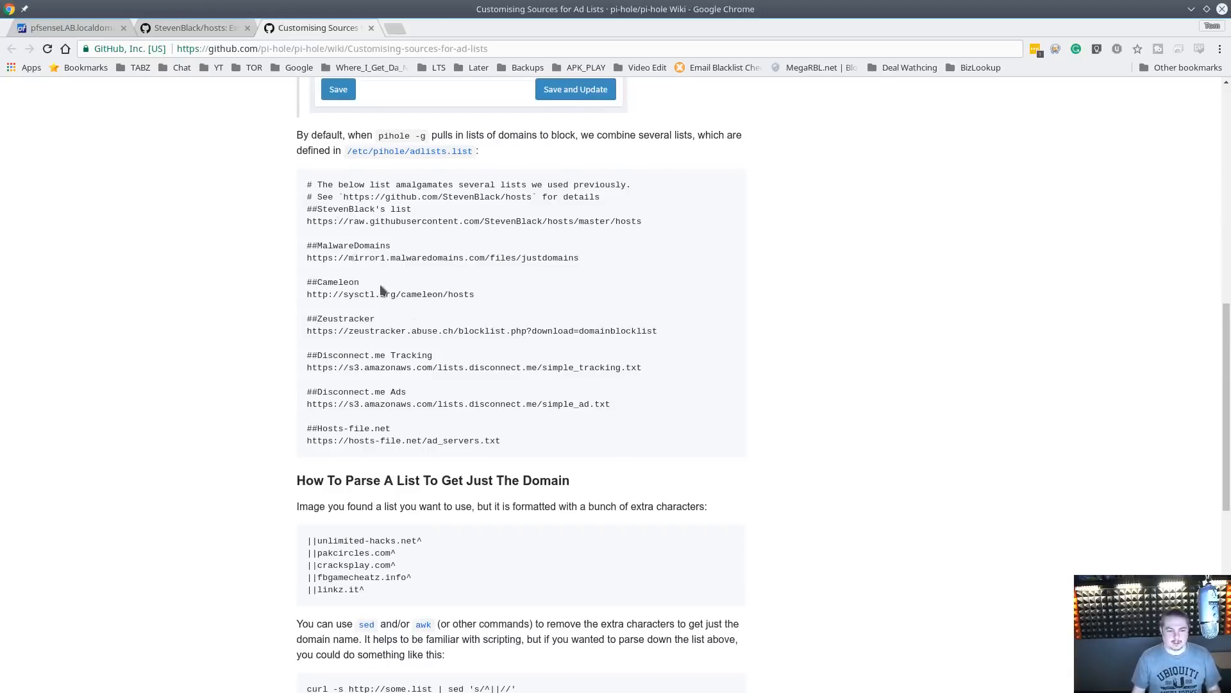
{"action": "left_click_drag", "start_coordinate": [309, 259], "coordinate": [570, 259]}
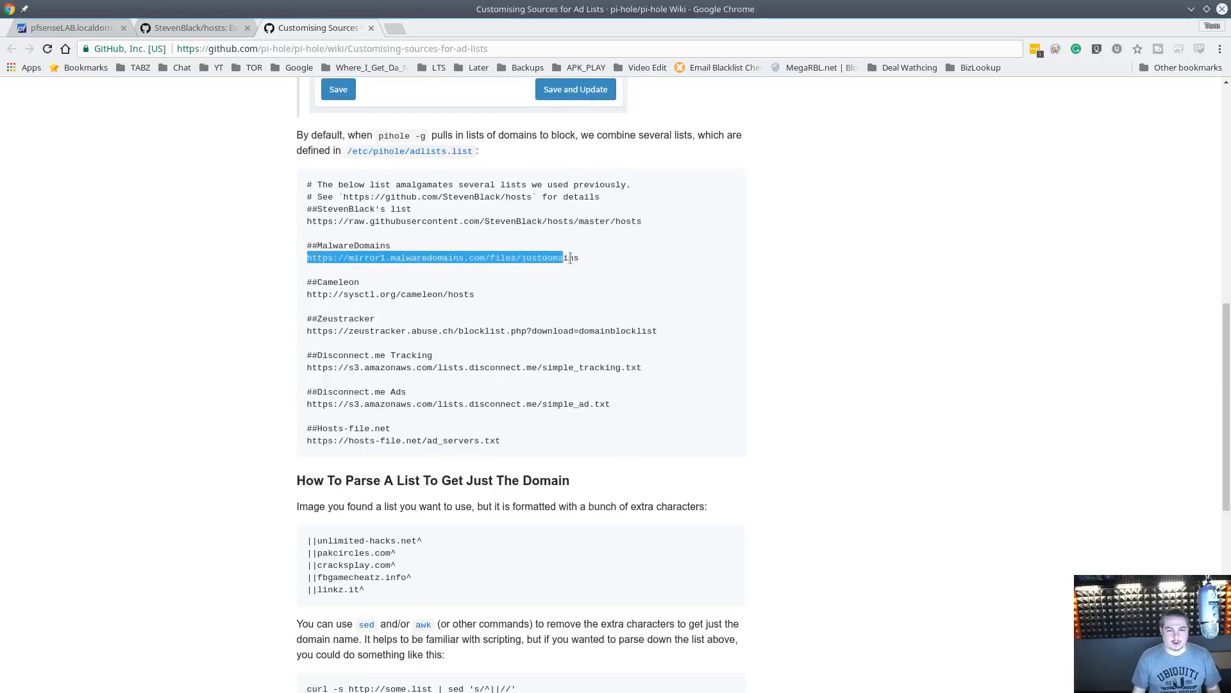
{"action": "right_click", "coordinate": [389, 257]}
{"action": "left_click", "coordinate": [417, 264]}
Add a new DNSBL feed in pfSense and name its DNS group Pi_Hole_List
{"action": "left_click", "coordinate": [44, 29]}
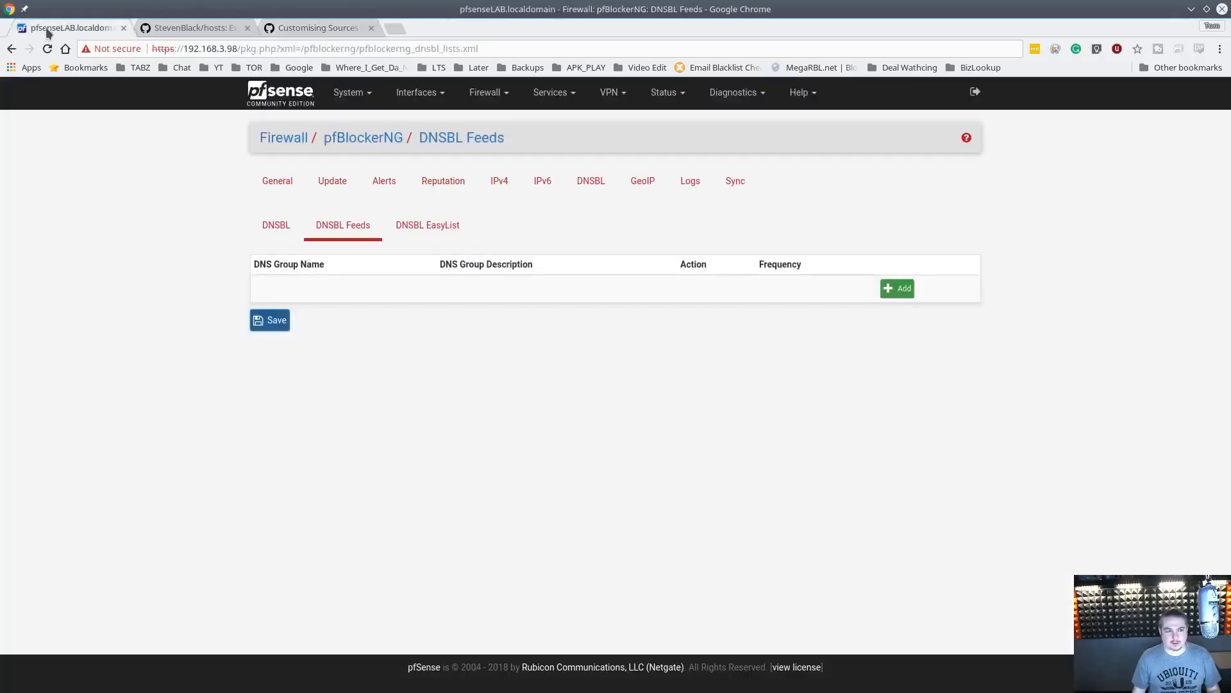
{"action": "left_click", "coordinate": [897, 288]}
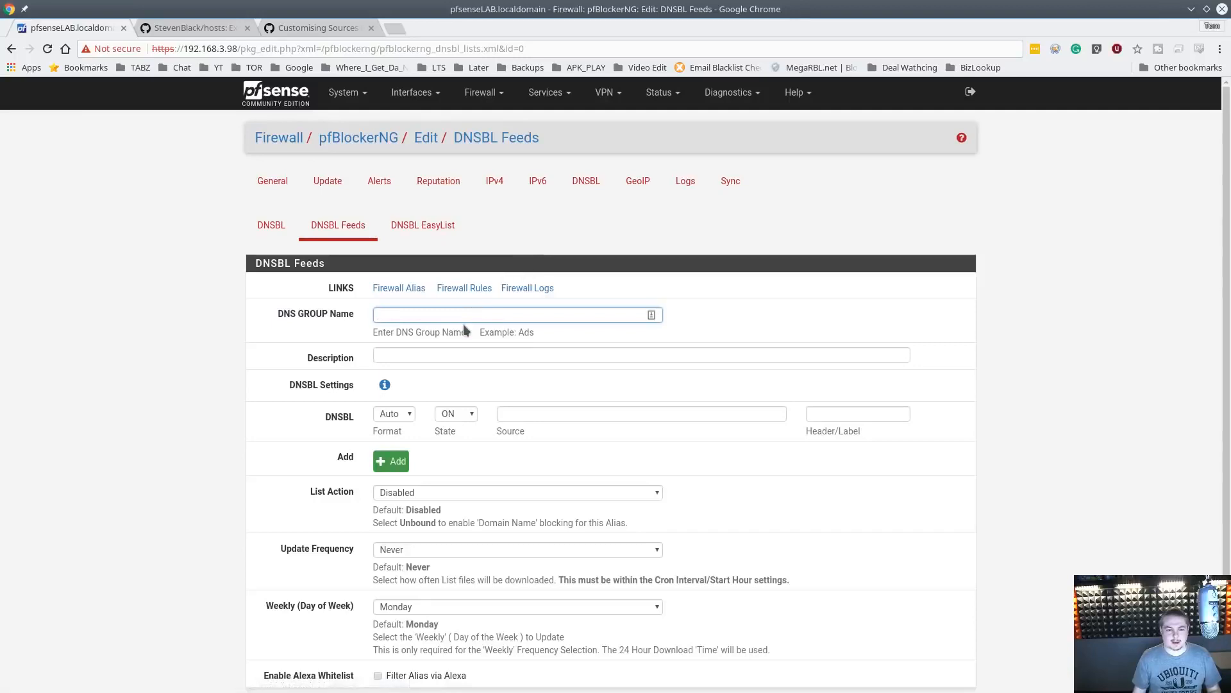
{"action": "left_click", "coordinate": [467, 316]}
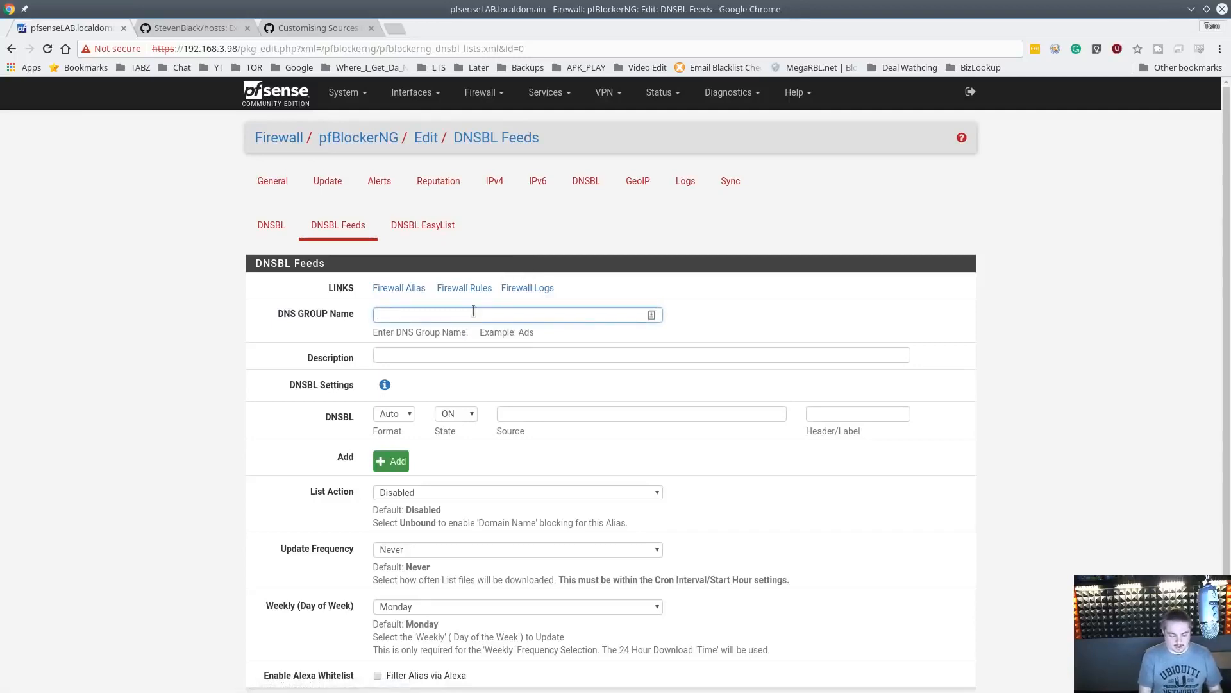
{"action": "type", "text": "Pi_H"}
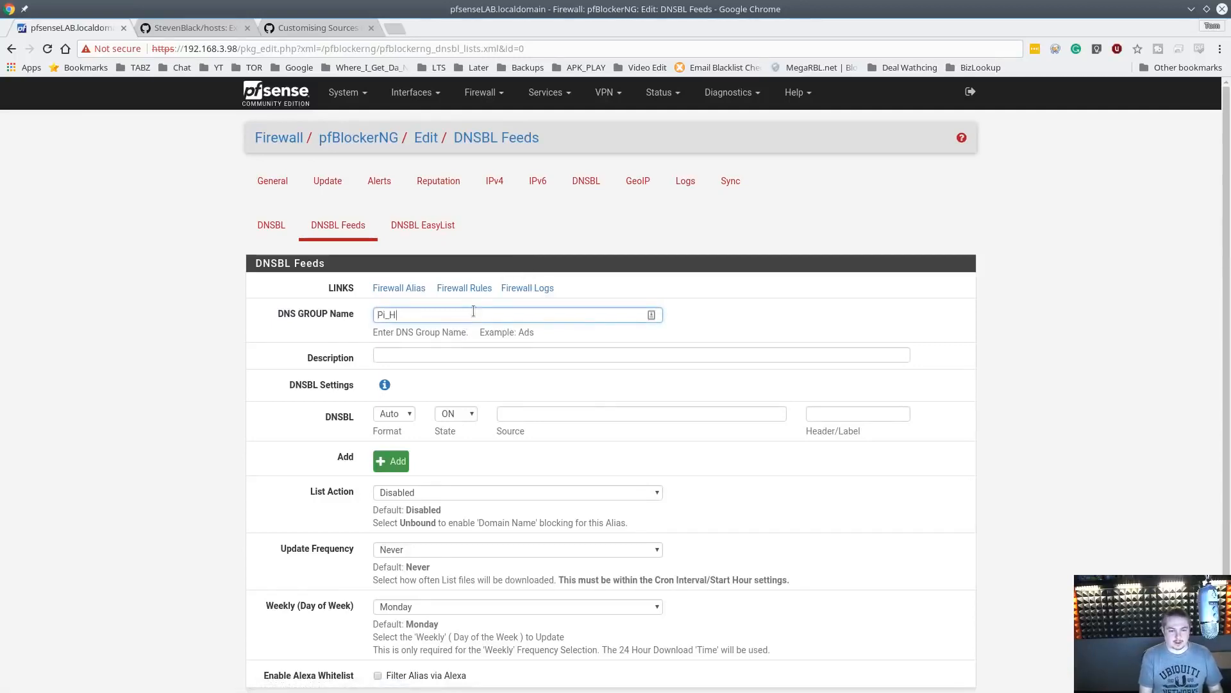
{"action": "type", "text": "ole_List"}
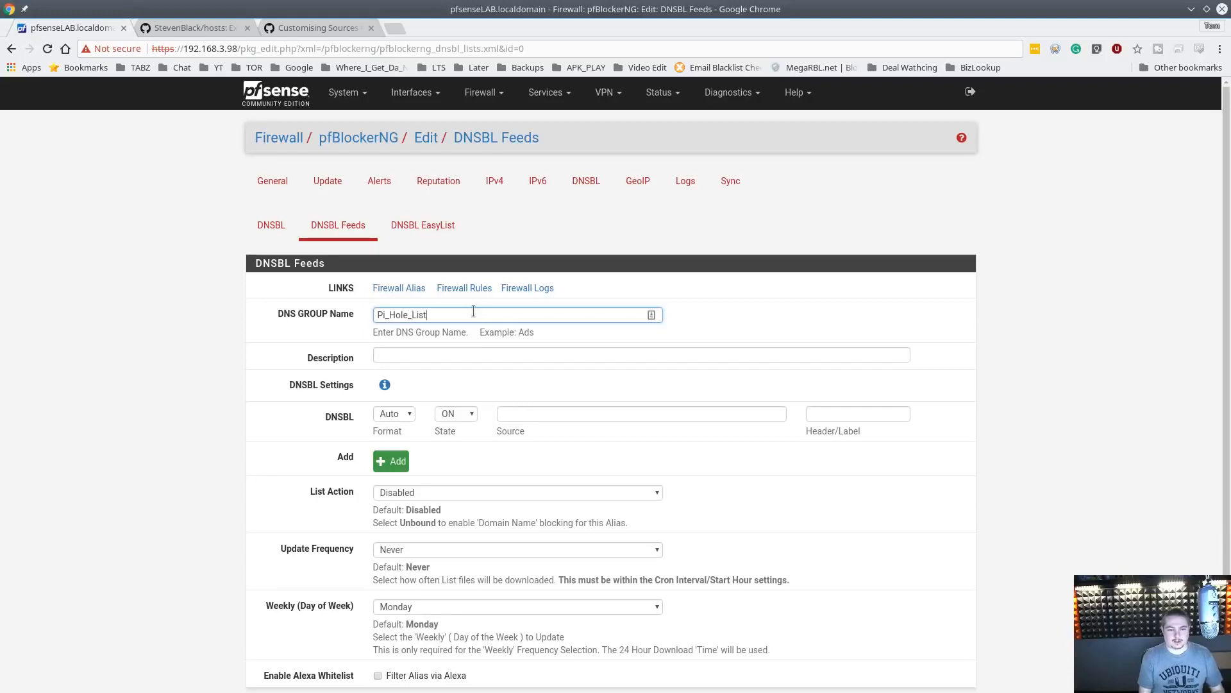
Set the feed's description to The Site from PI Hole
{"action": "left_click", "coordinate": [454, 350]}
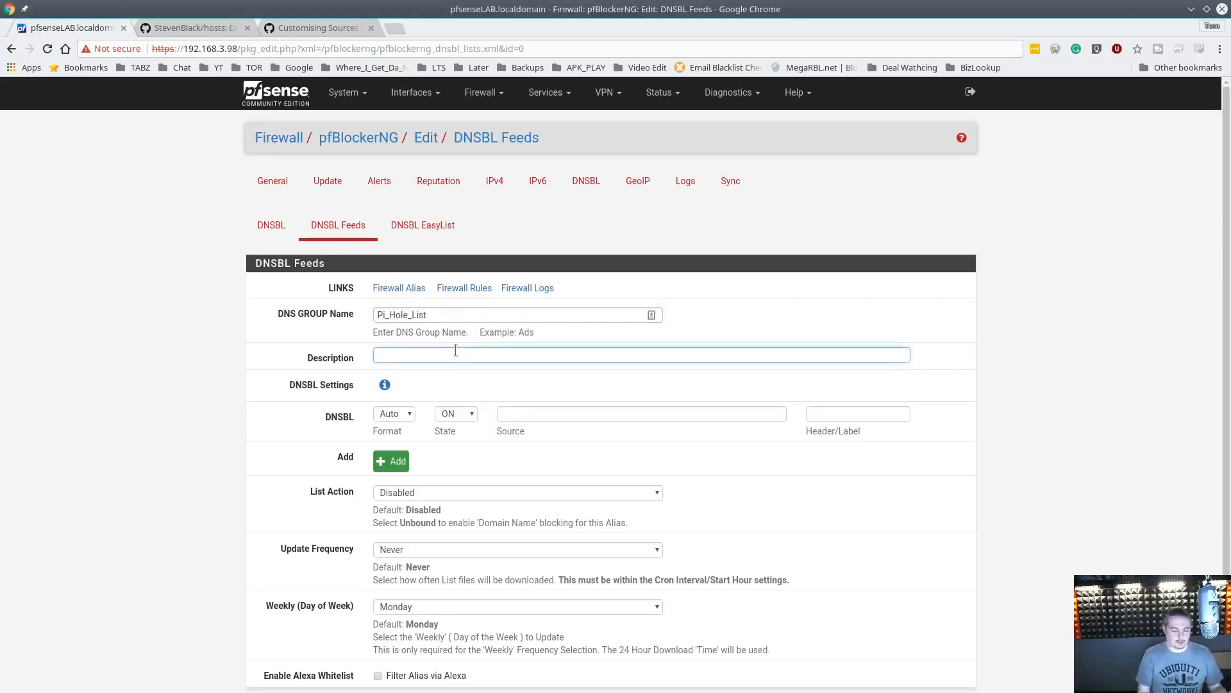
{"action": "type", "text": "Teh Lis"}
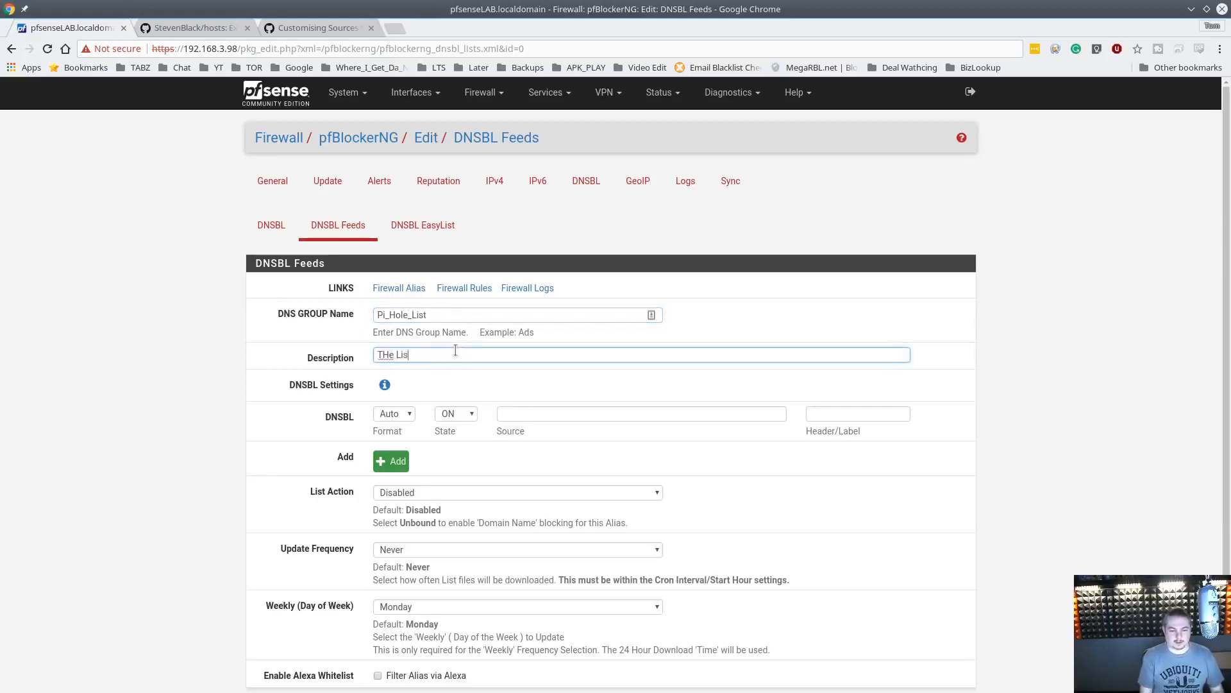
{"action": "key", "text": "ctrl+a"}
{"action": "type", "text": "The Site from"}
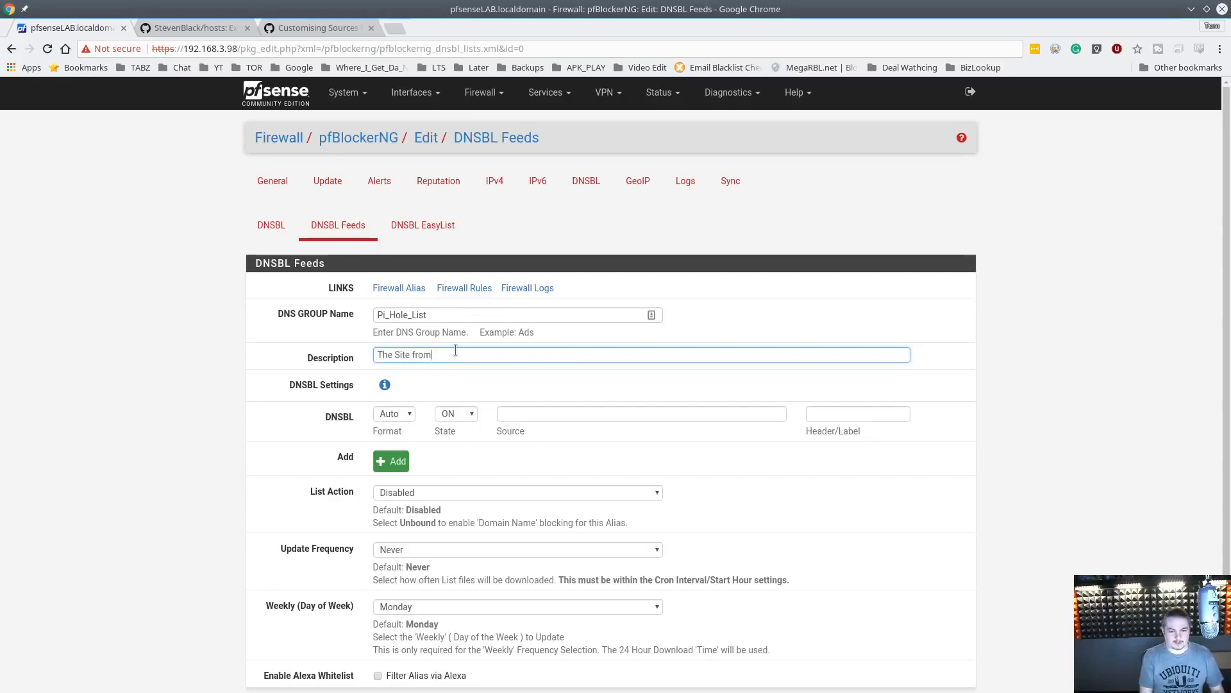
{"action": "type", "text": " PI "}
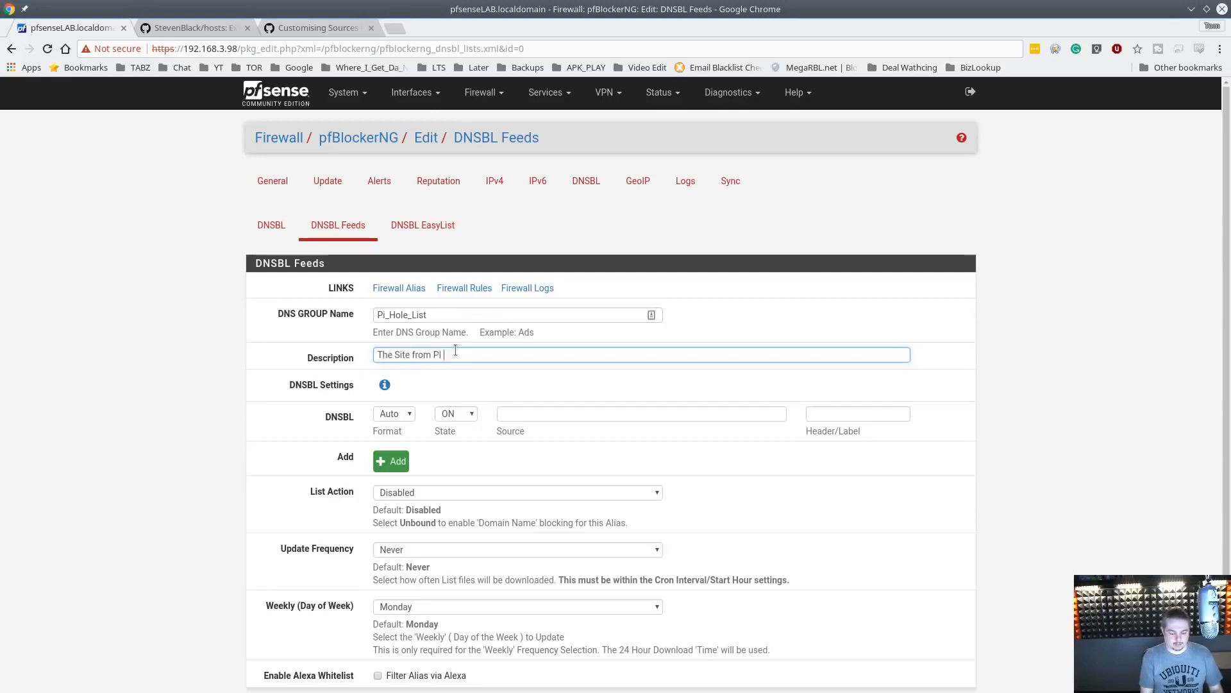
{"action": "type", "text": "HOle"}
{"action": "double_click", "coordinate": [456, 353]}
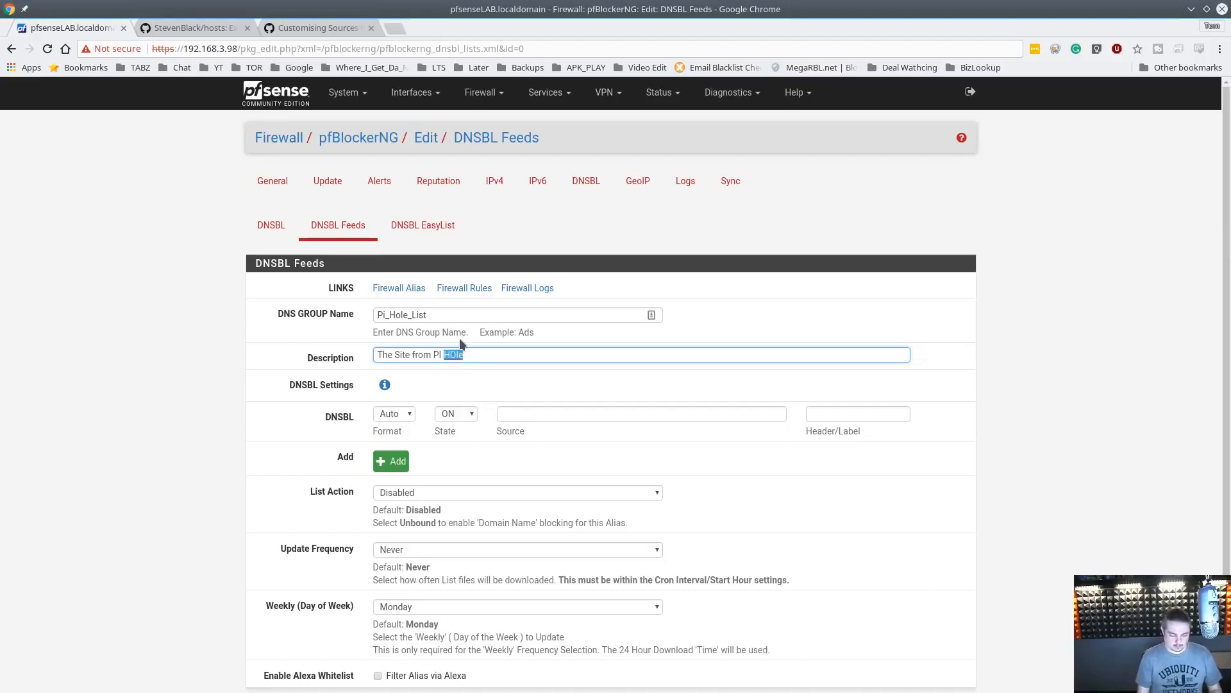
{"action": "type", "text": "Hole"}
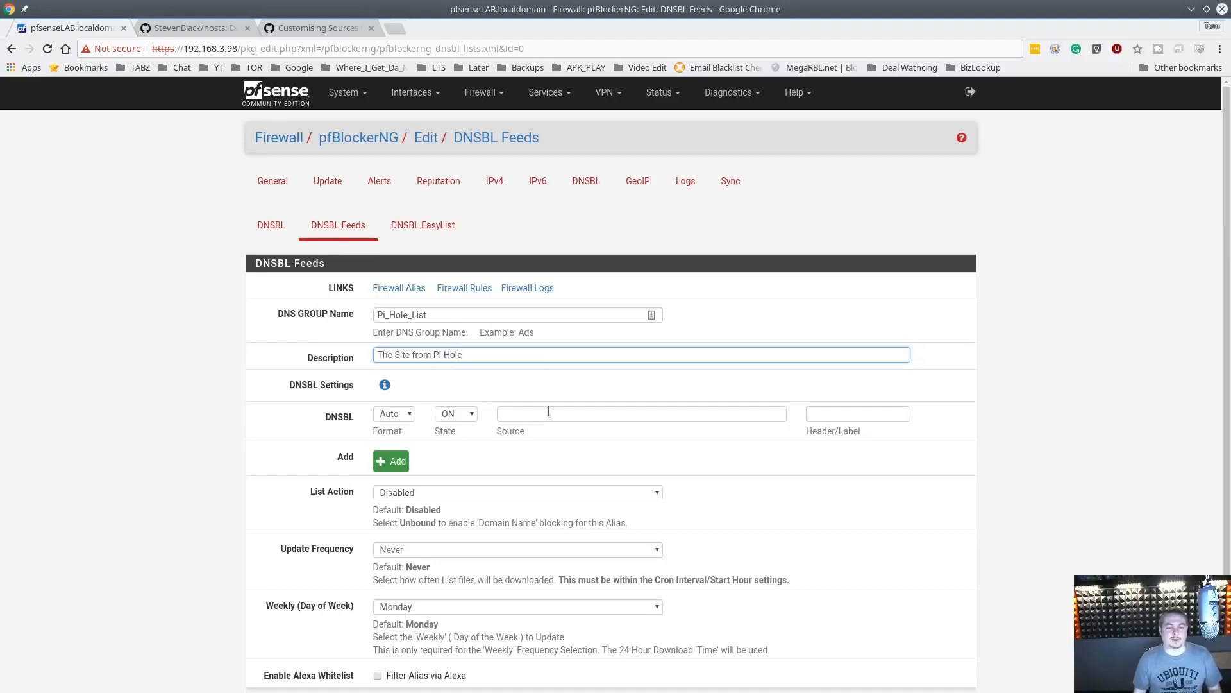
Paste the MalwareDomains URL as a DNSBL source labelled Malware and add another source row
{"action": "left_click", "coordinate": [549, 411]}
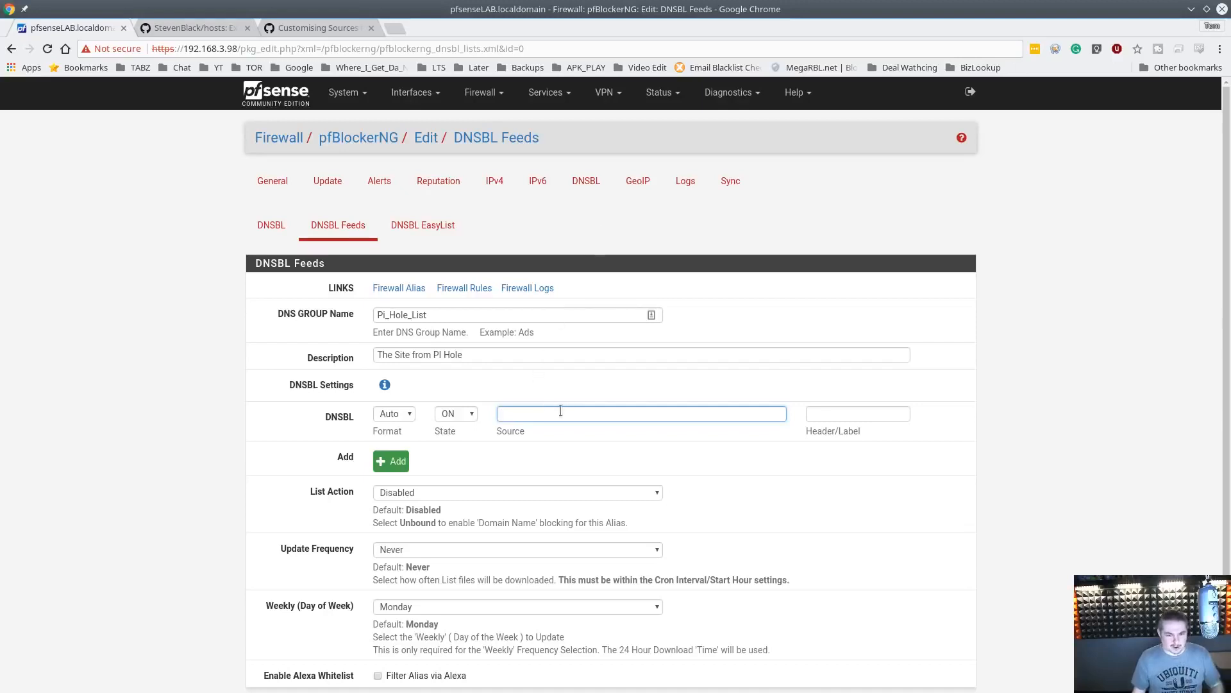
{"action": "type", "text": "https://mirror1.malwaredomains.com/files/justdomains"}
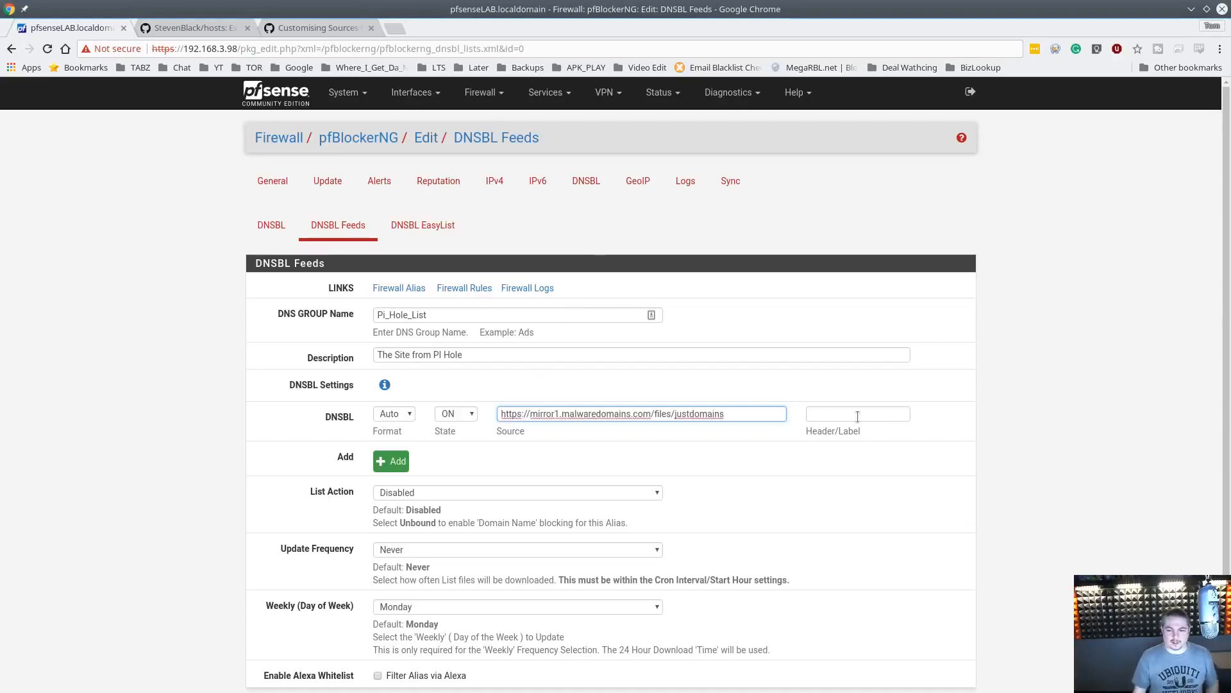
{"action": "left_click", "coordinate": [857, 416]}
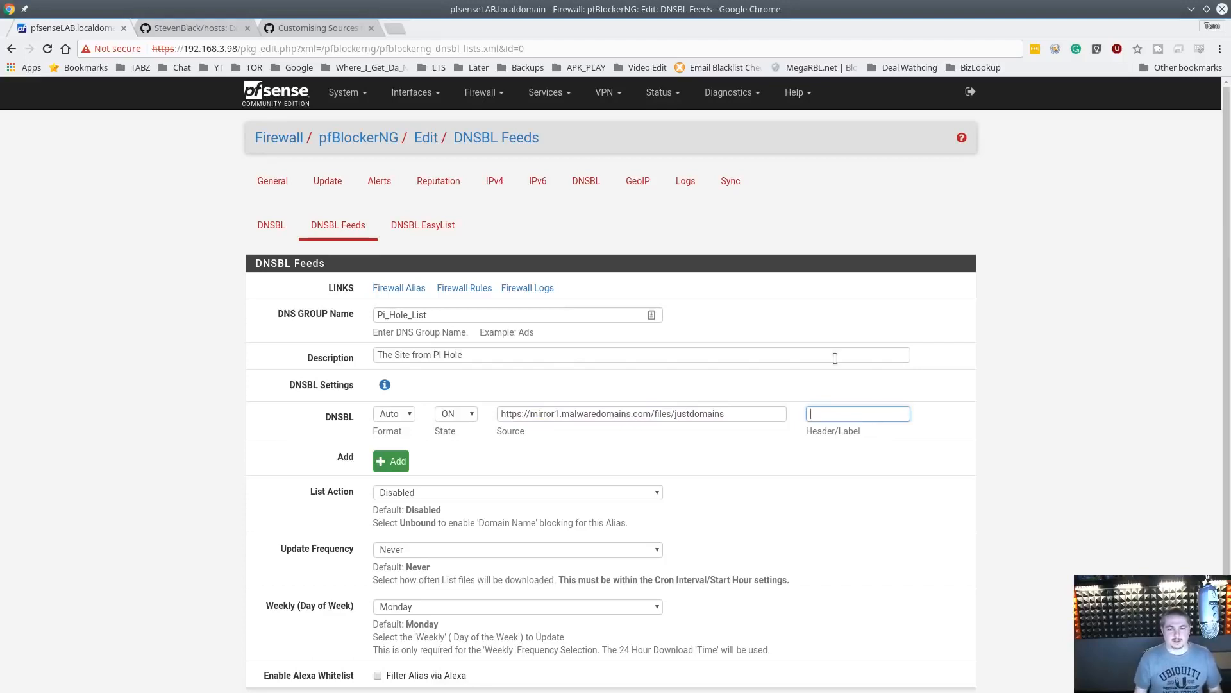
{"action": "type", "text": "Malware"}
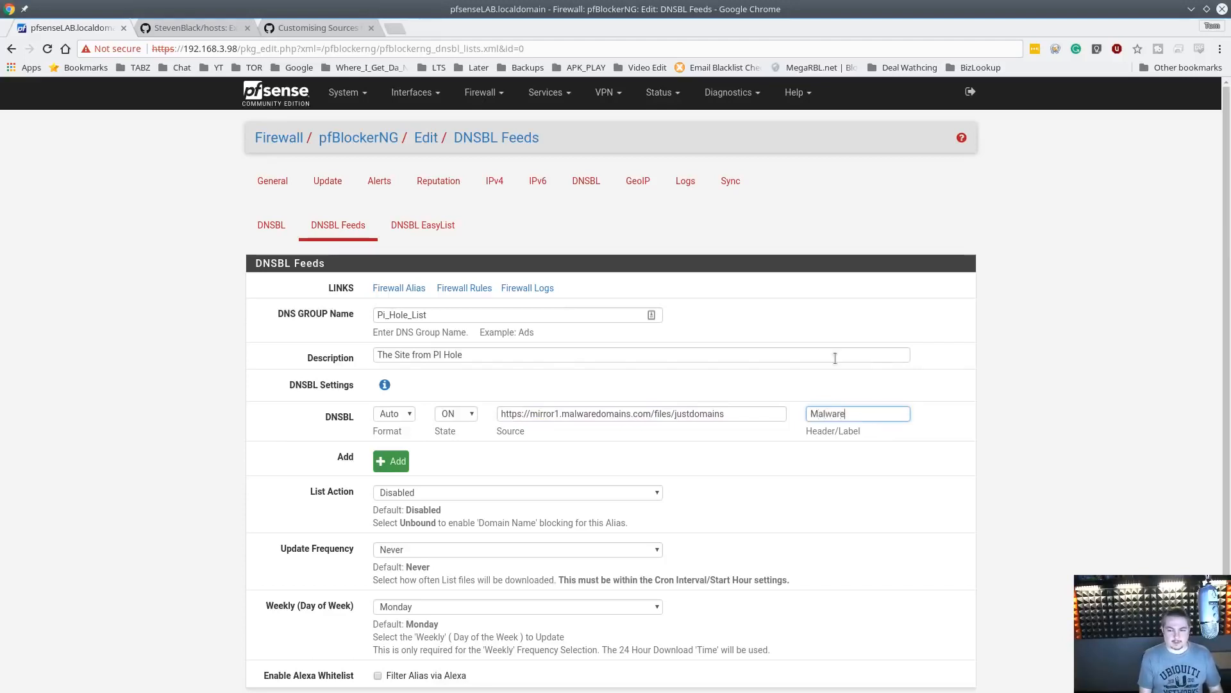
{"action": "left_click", "coordinate": [394, 467]}
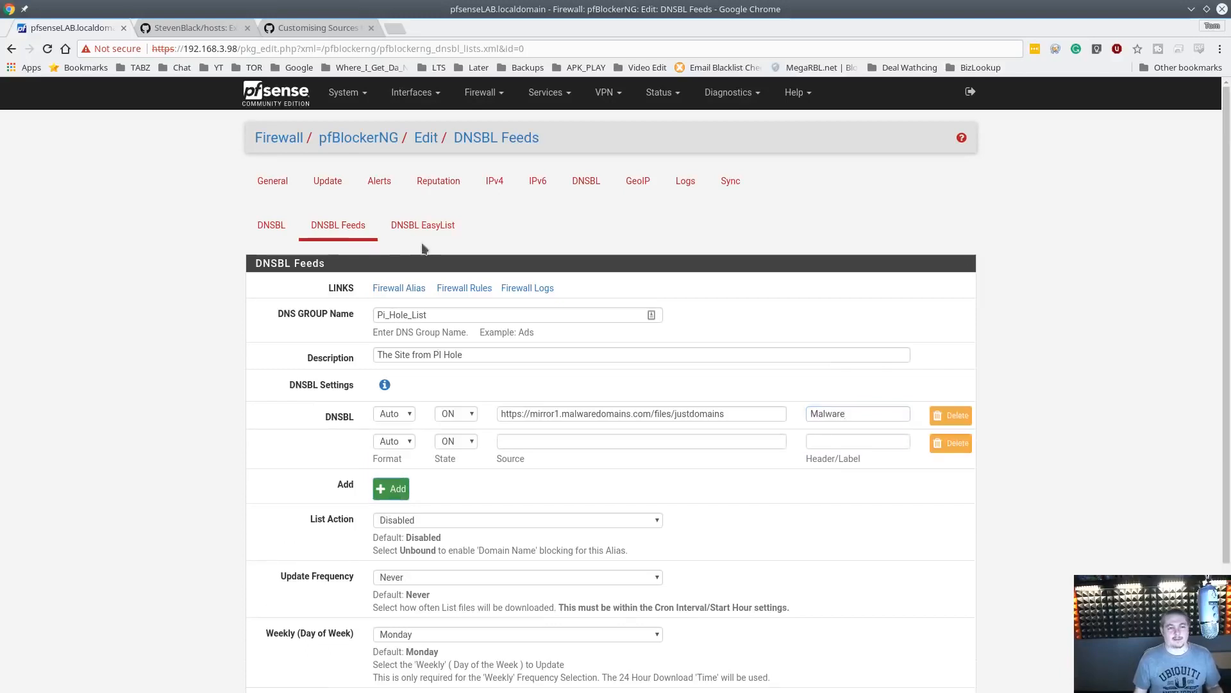
Open the Cameleon hosts URL from the wiki in a new tab and inspect the downloaded hosts file
{"action": "left_click", "coordinate": [307, 28]}
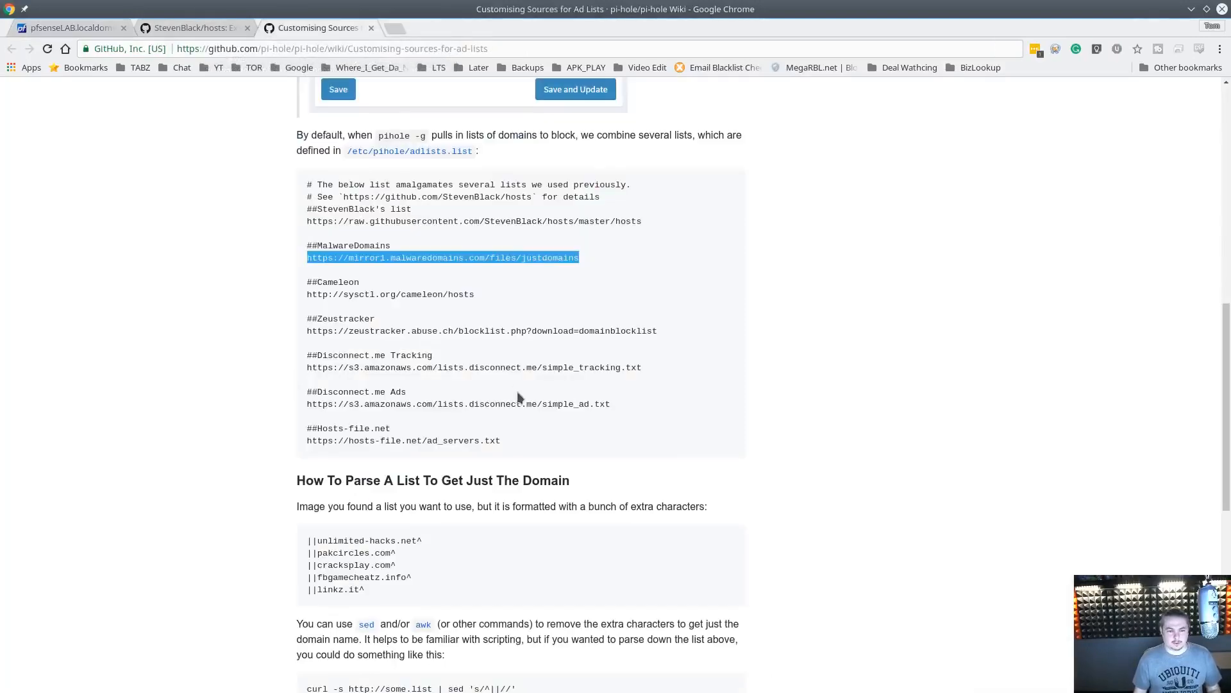
{"action": "left_click", "coordinate": [307, 296]}
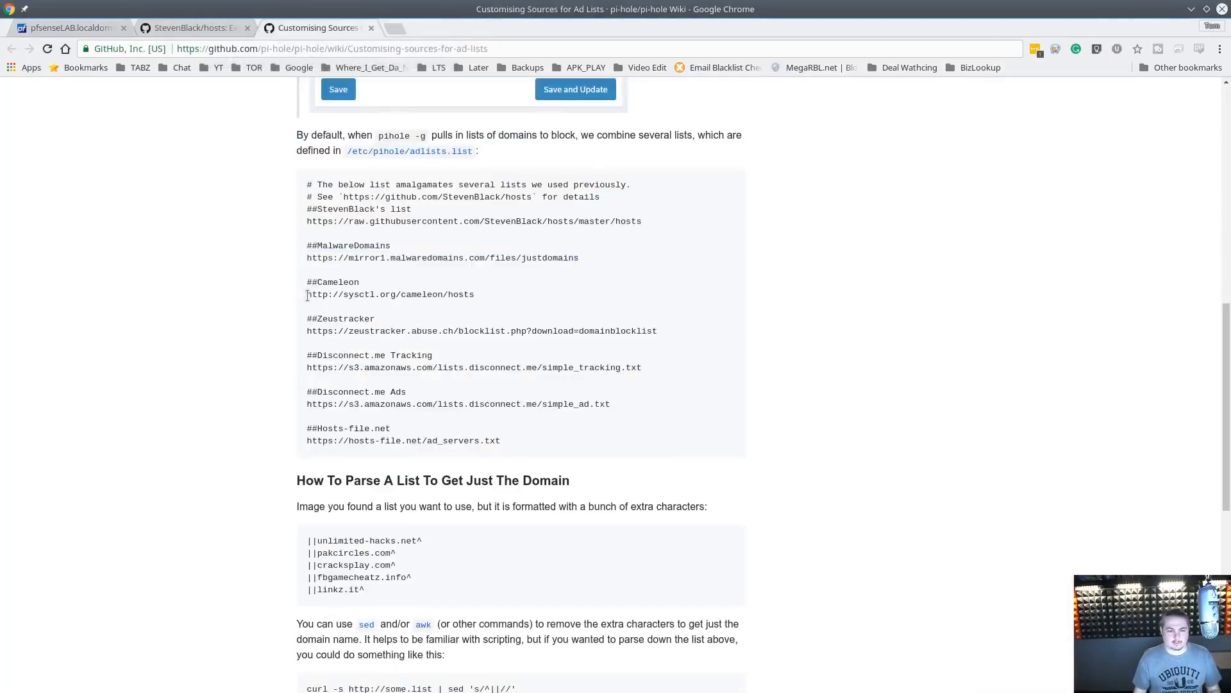
{"action": "left_click_drag", "start_coordinate": [307, 296], "coordinate": [473, 293]}
{"action": "key", "text": "ctrl+c"}
{"action": "left_click", "coordinate": [394, 28]}
{"action": "key", "text": "ctrl+v"}
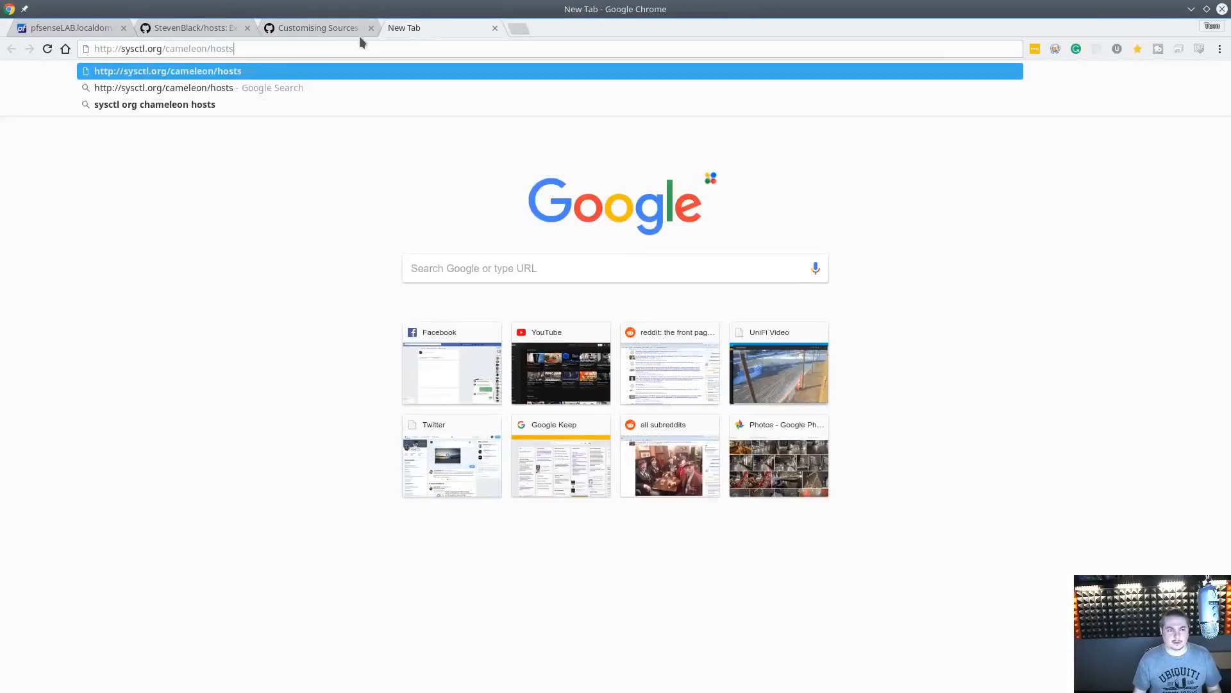
{"action": "key", "text": "Return"}
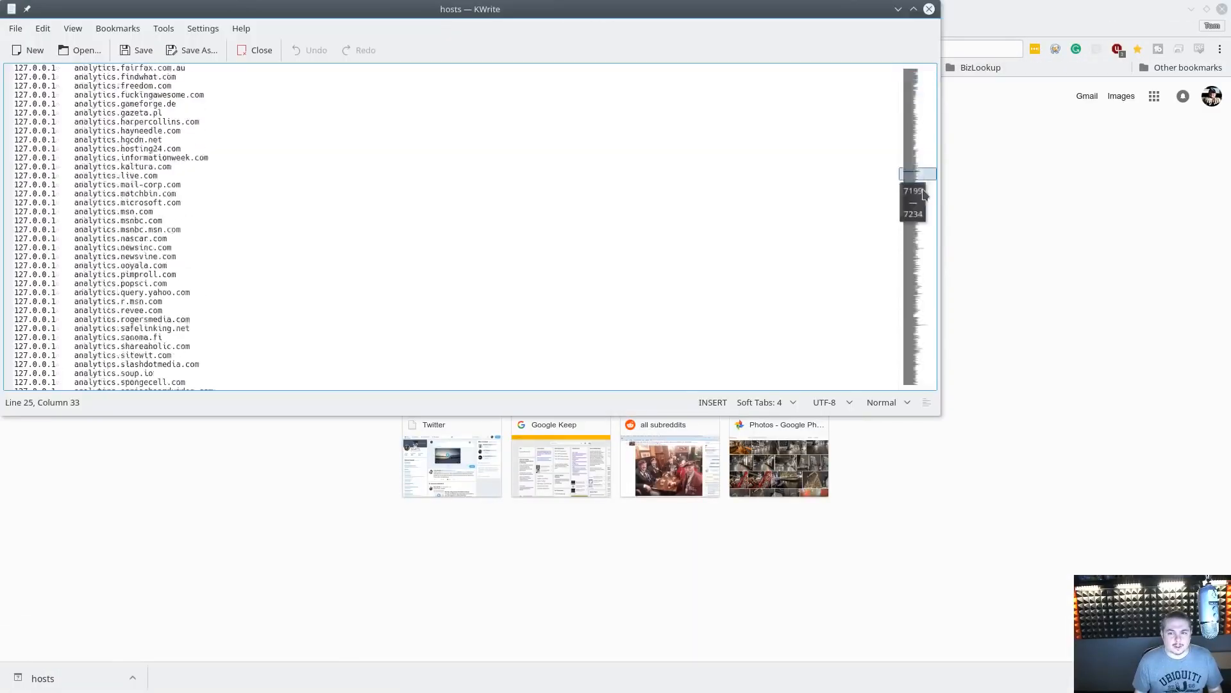
{"action": "left_click_drag", "start_coordinate": [924, 194], "coordinate": [921, 244]}
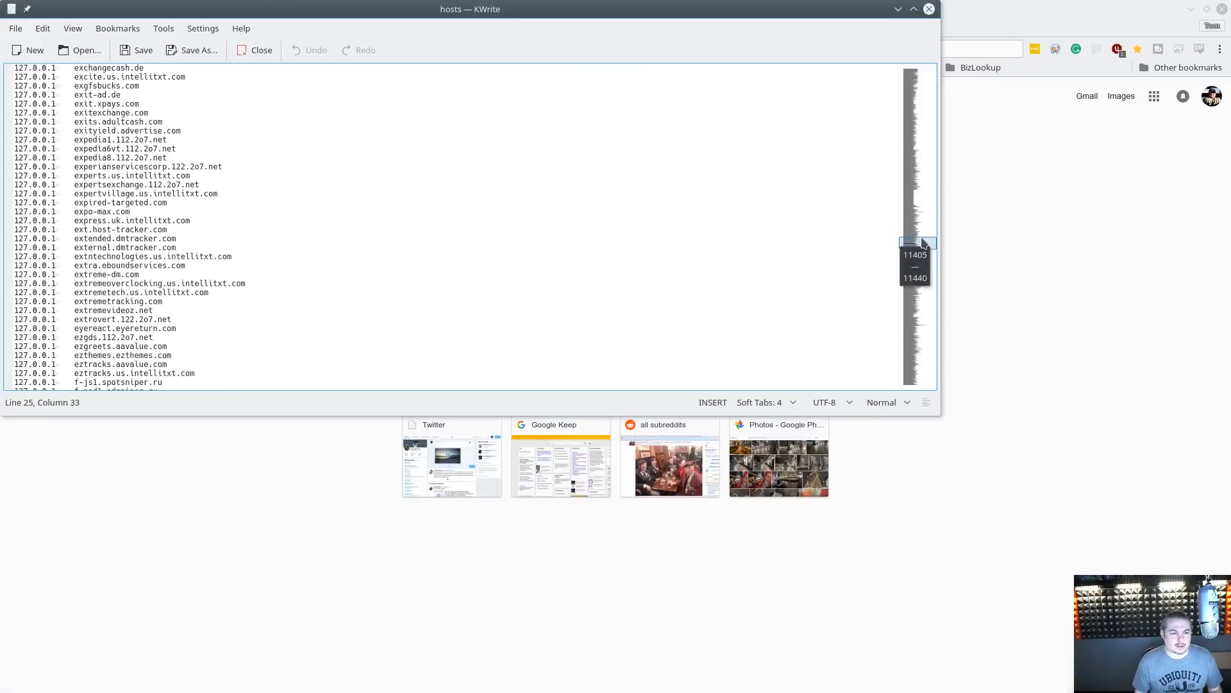
{"action": "left_click", "coordinate": [928, 9]}
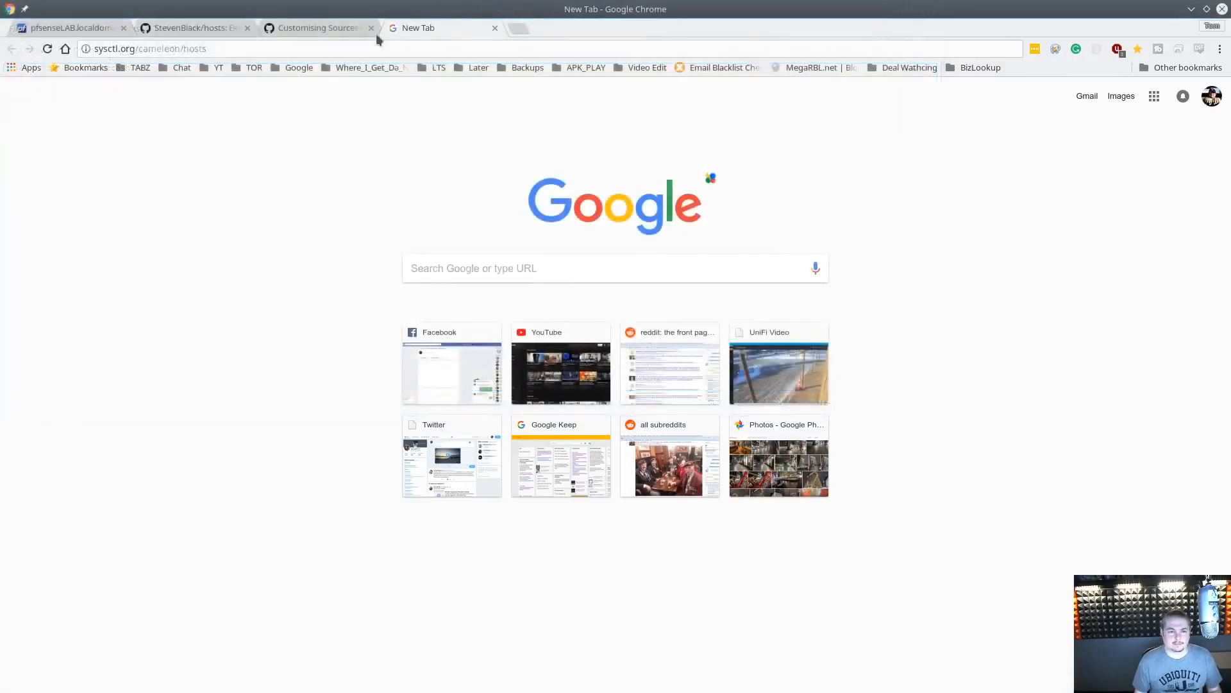
Copy the Cameleon hosts URL, close the extra tab, and paste it as the second DNSBL source
{"action": "left_click", "coordinate": [303, 28]}
{"action": "right_click", "coordinate": [425, 294]}
{"action": "left_click", "coordinate": [494, 319]}
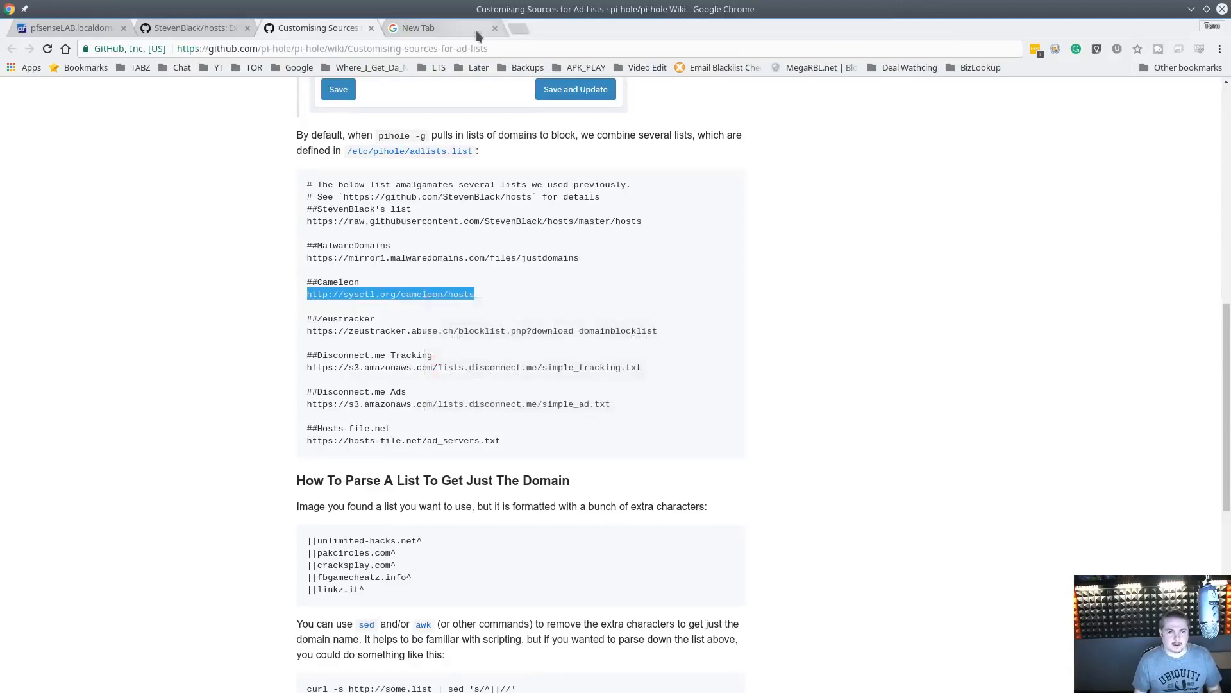
{"action": "middle_click", "coordinate": [476, 30]}
{"action": "left_click", "coordinate": [40, 32]}
{"action": "left_click", "coordinate": [542, 440]}
{"action": "key", "text": "ctrl+v"}
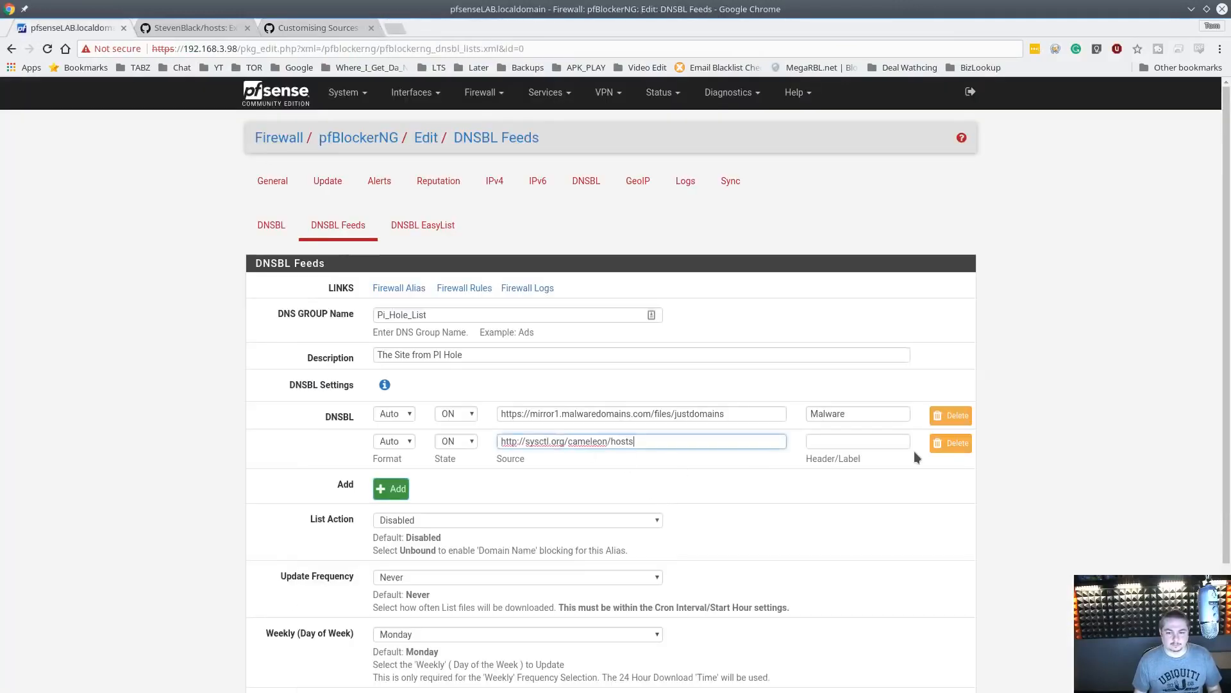
Label the second DNSBL source Cameleon, copying the name from the wiki page
{"action": "left_click", "coordinate": [883, 440]}
{"action": "type", "text": "ca"}
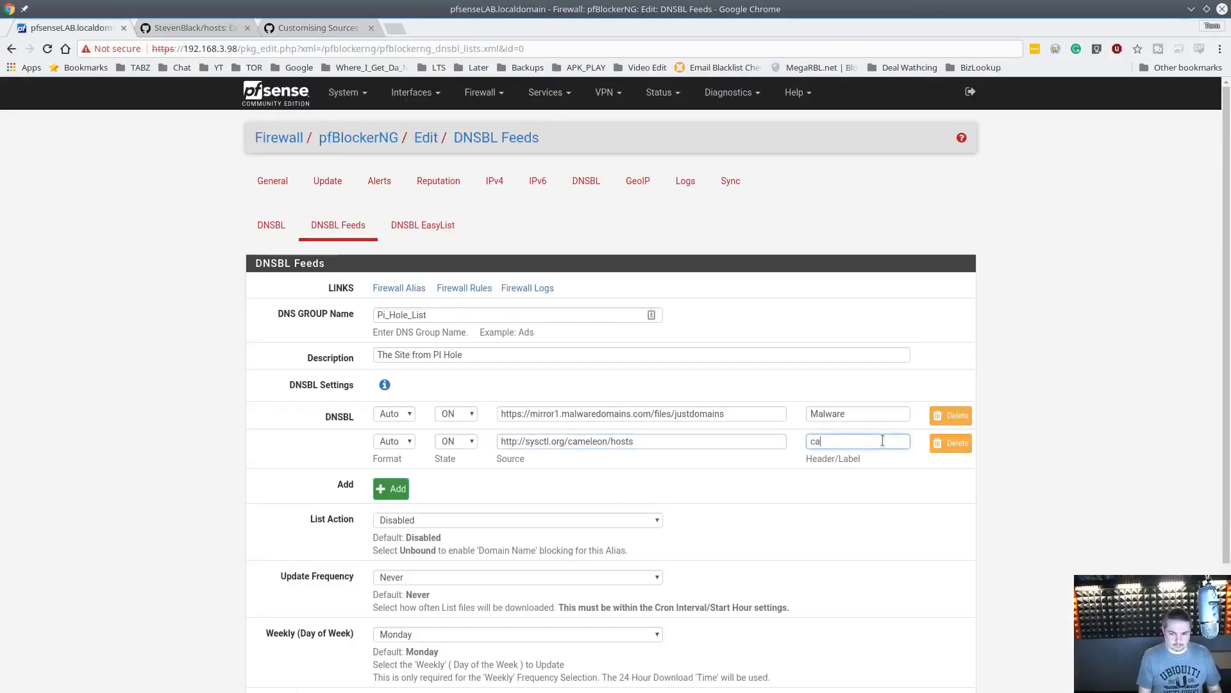
{"action": "left_click", "coordinate": [277, 33]}
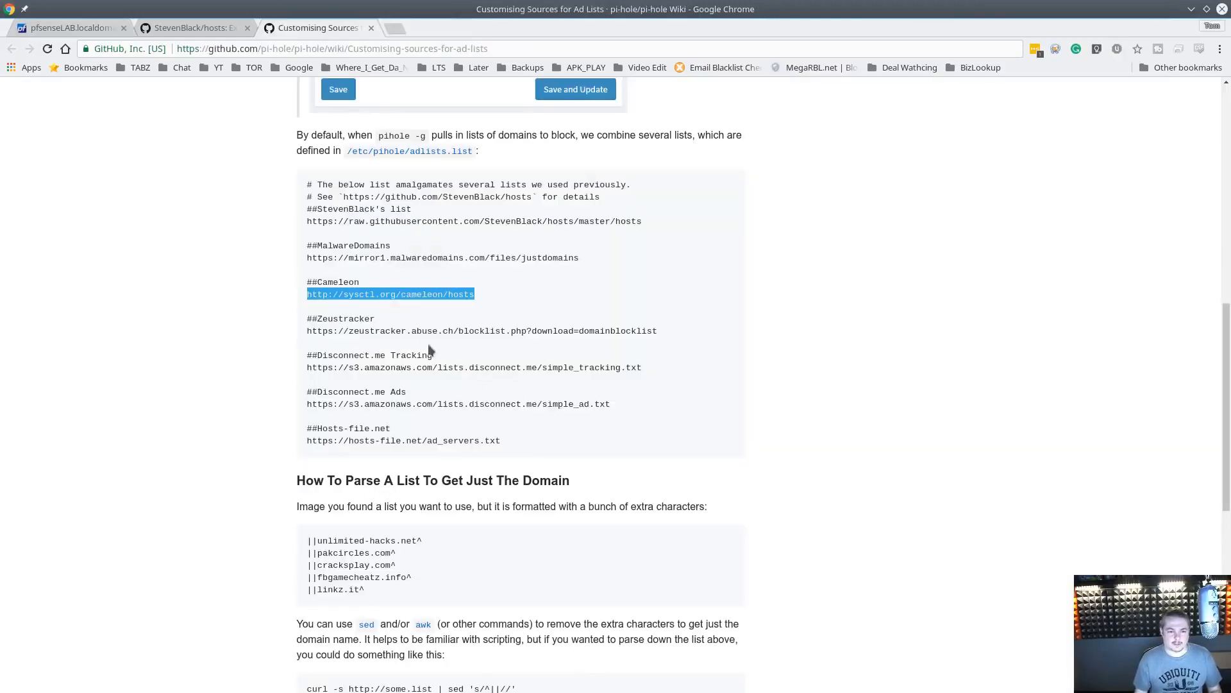
{"action": "double_click", "coordinate": [343, 282]}
{"action": "key", "text": "ctrl+c"}
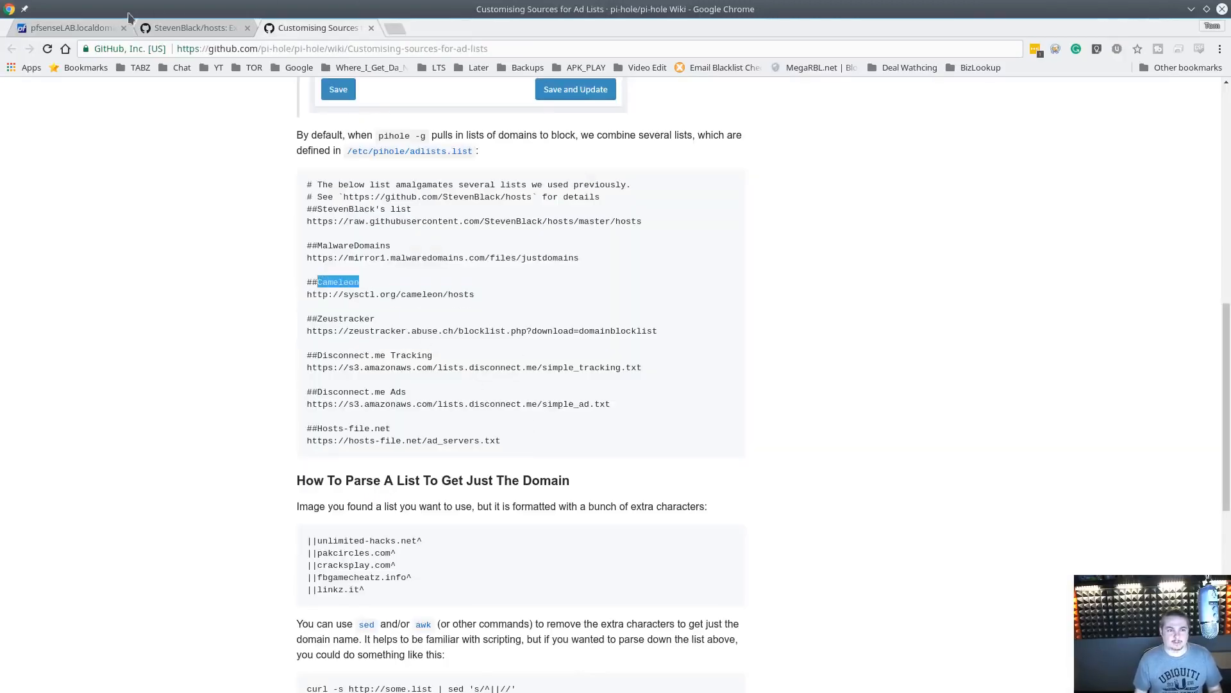
{"action": "left_click", "coordinate": [102, 29]}
{"action": "key", "text": "ctrl+a"}
{"action": "key", "text": "ctrl+v"}
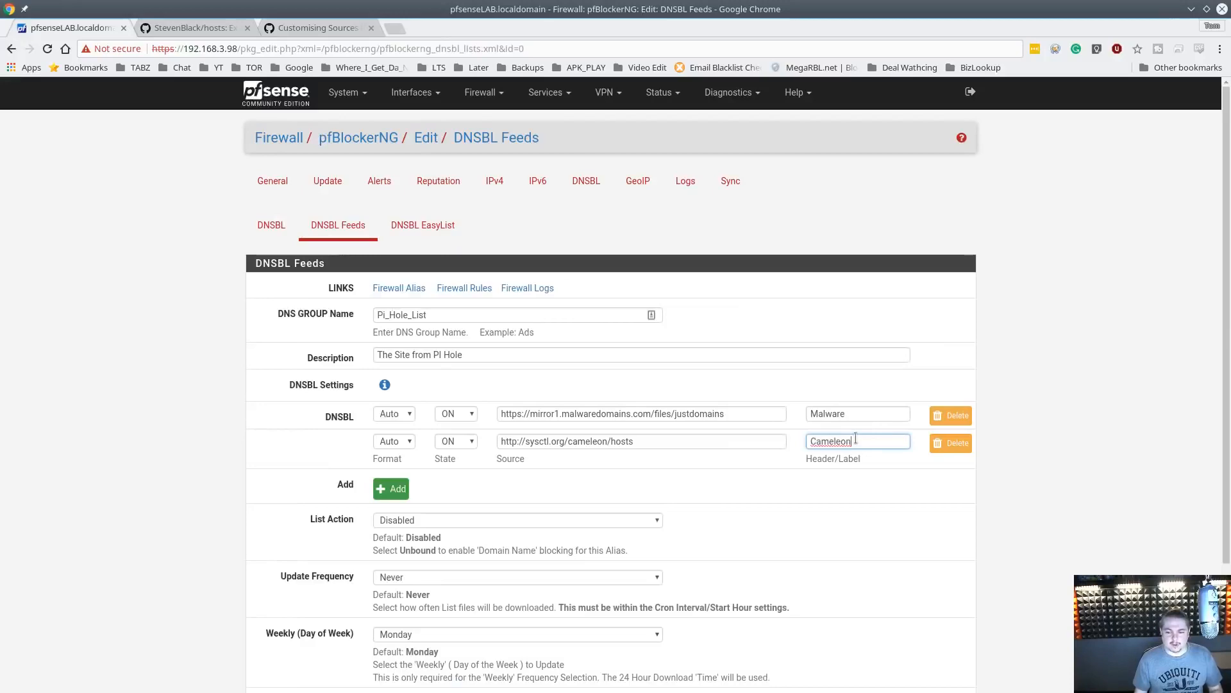
Add a third DNSBL source row and paste the Zeustracker blocklist URL copied from the wiki into it
{"action": "left_click", "coordinate": [392, 488]}
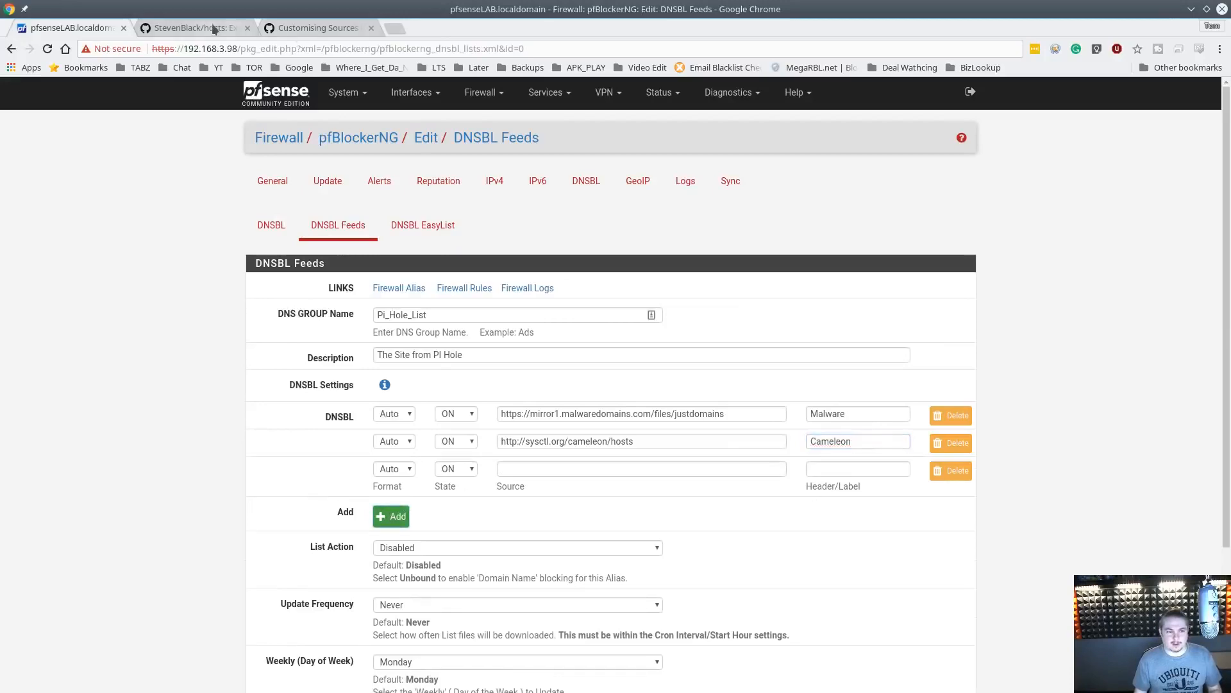
{"action": "left_click", "coordinate": [310, 29]}
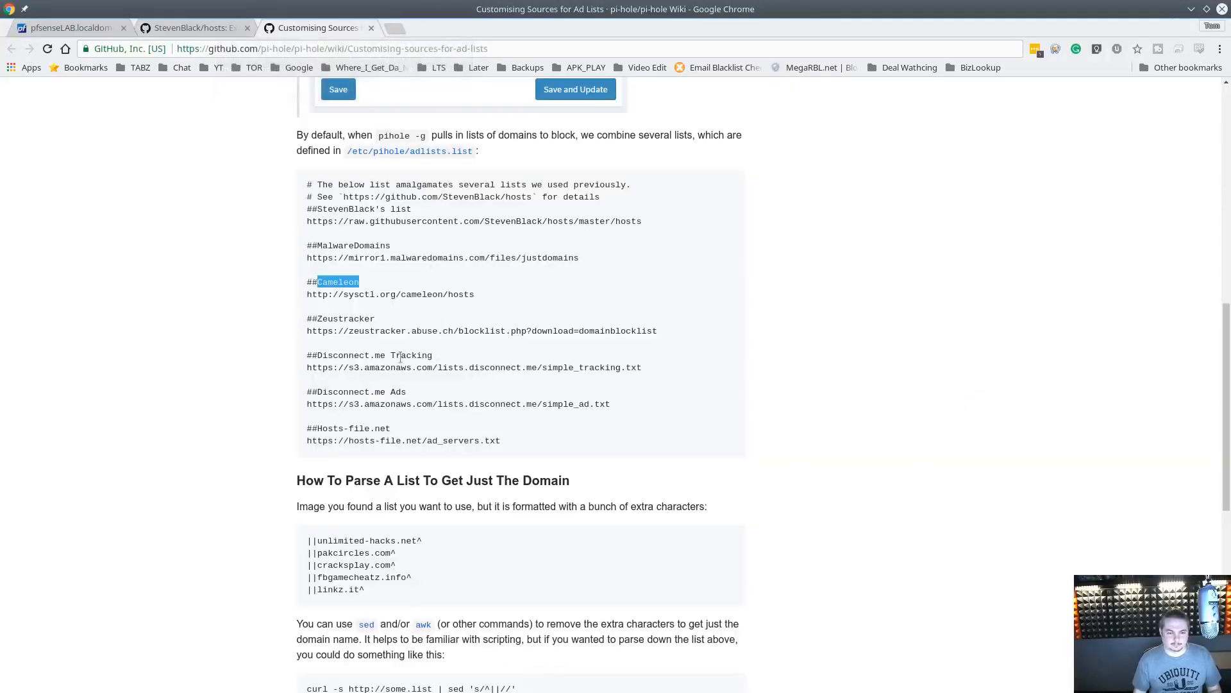
{"action": "left_click_drag", "start_coordinate": [307, 331], "coordinate": [667, 332]}
{"action": "key", "text": "ctrl+c"}
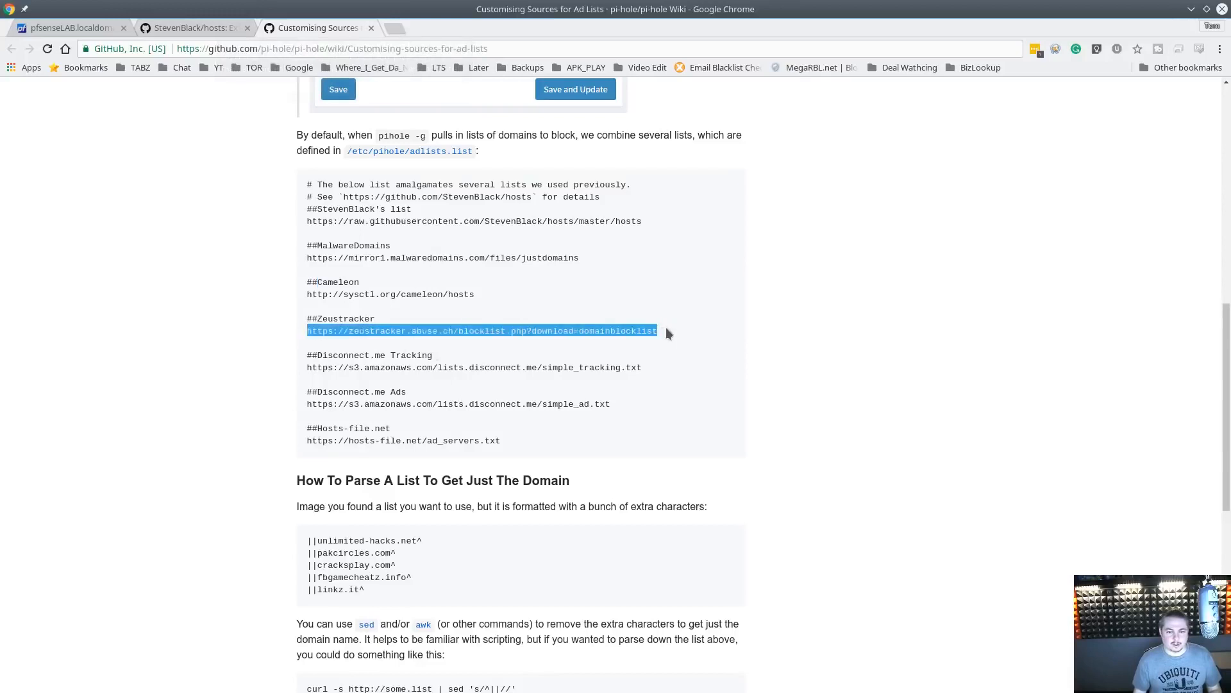
{"action": "left_click", "coordinate": [70, 28]}
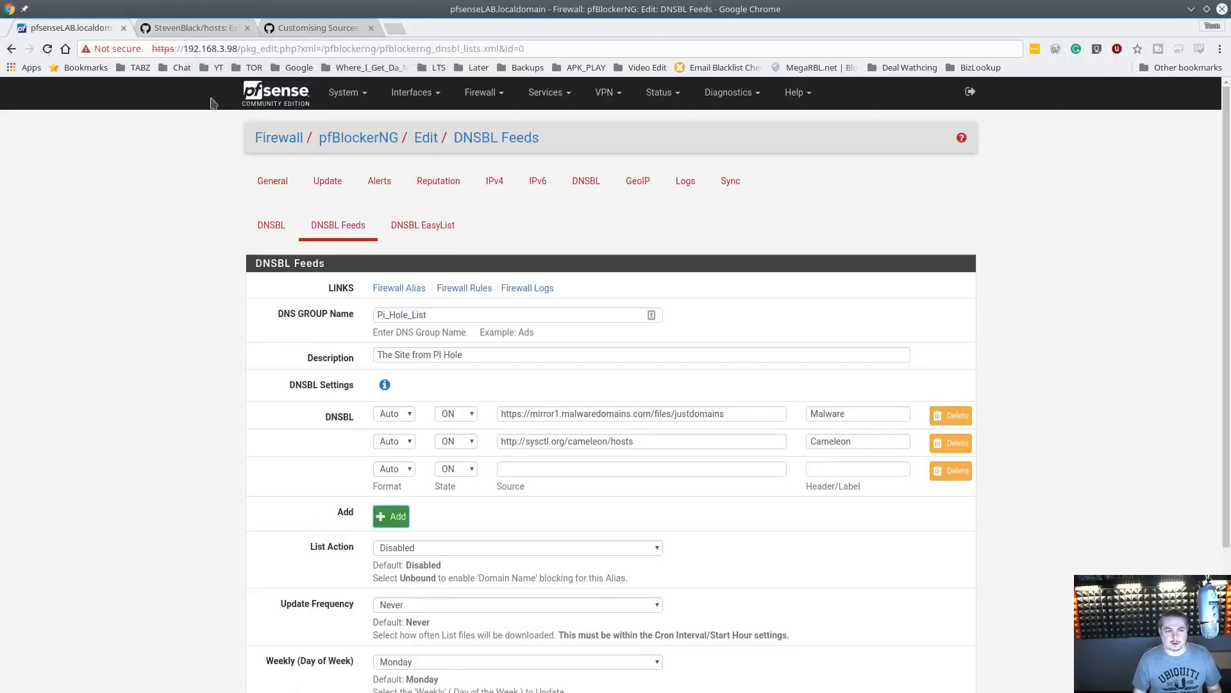
{"action": "left_click", "coordinate": [599, 470]}
{"action": "key", "text": "ctrl+v"}
{"action": "key", "text": "Tab"}
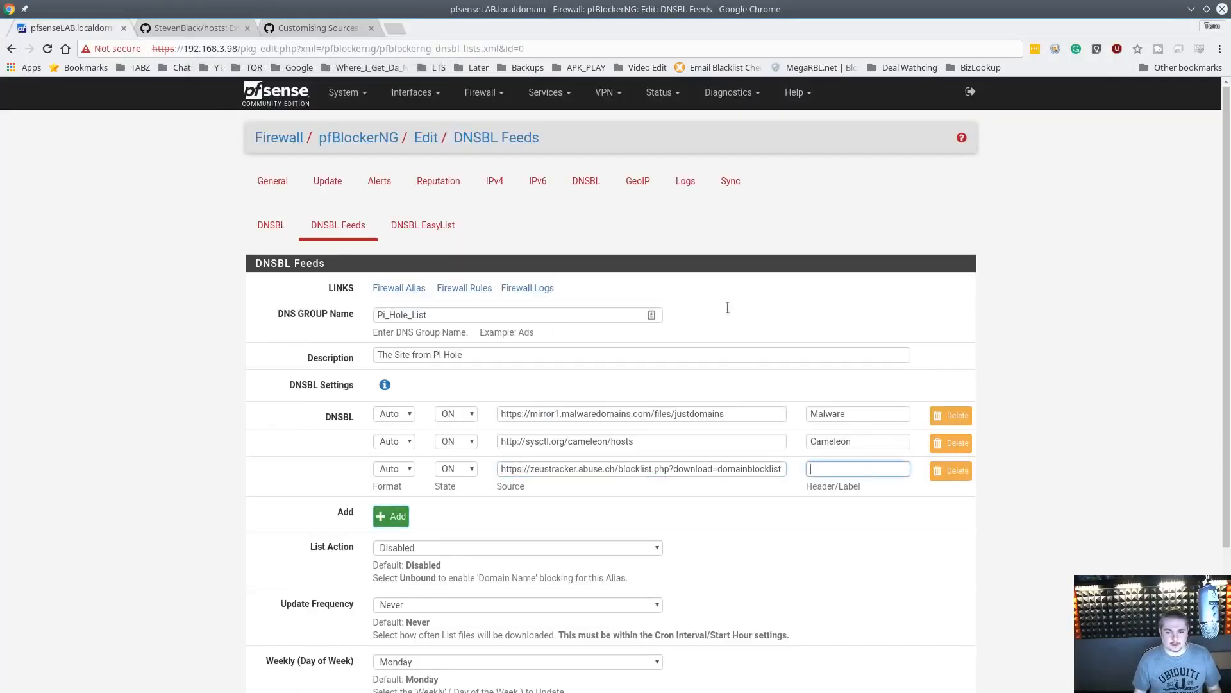
Label the third DNSBL source Zeustracker, copying the name from the wiki page
{"action": "left_click", "coordinate": [313, 28]}
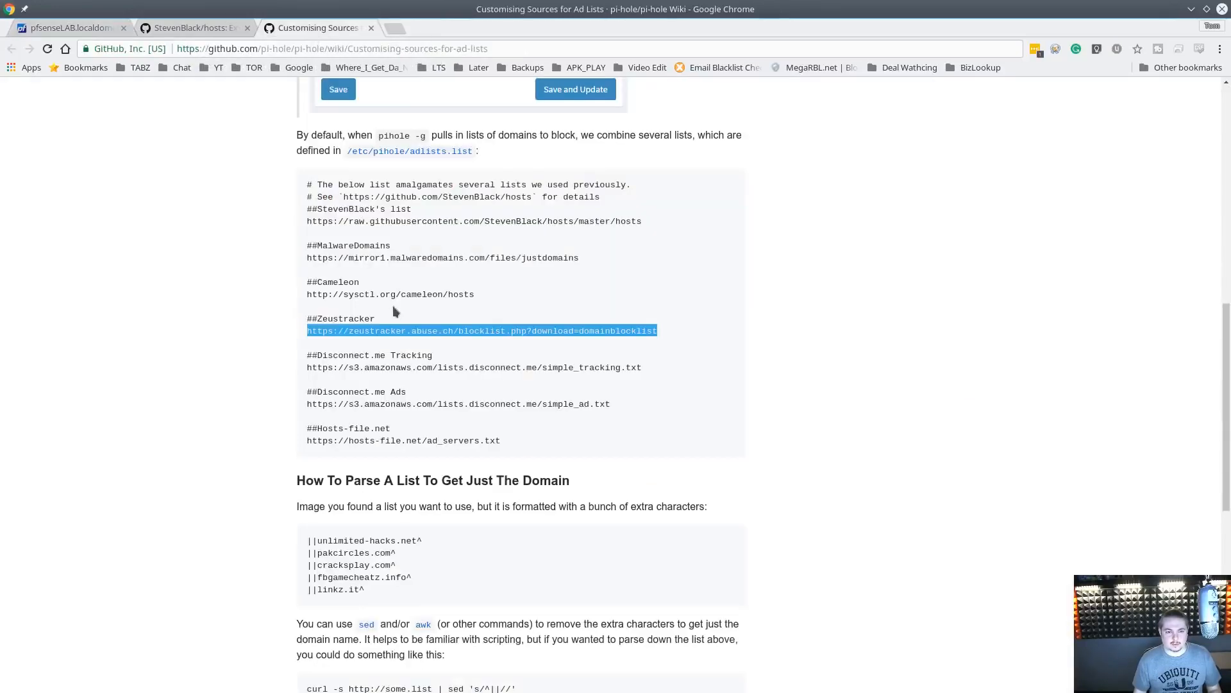
{"action": "double_click", "coordinate": [359, 318]}
{"action": "key", "text": "ctrl+c"}
{"action": "left_click", "coordinate": [74, 29]}
{"action": "key", "text": "ctrl+v"}
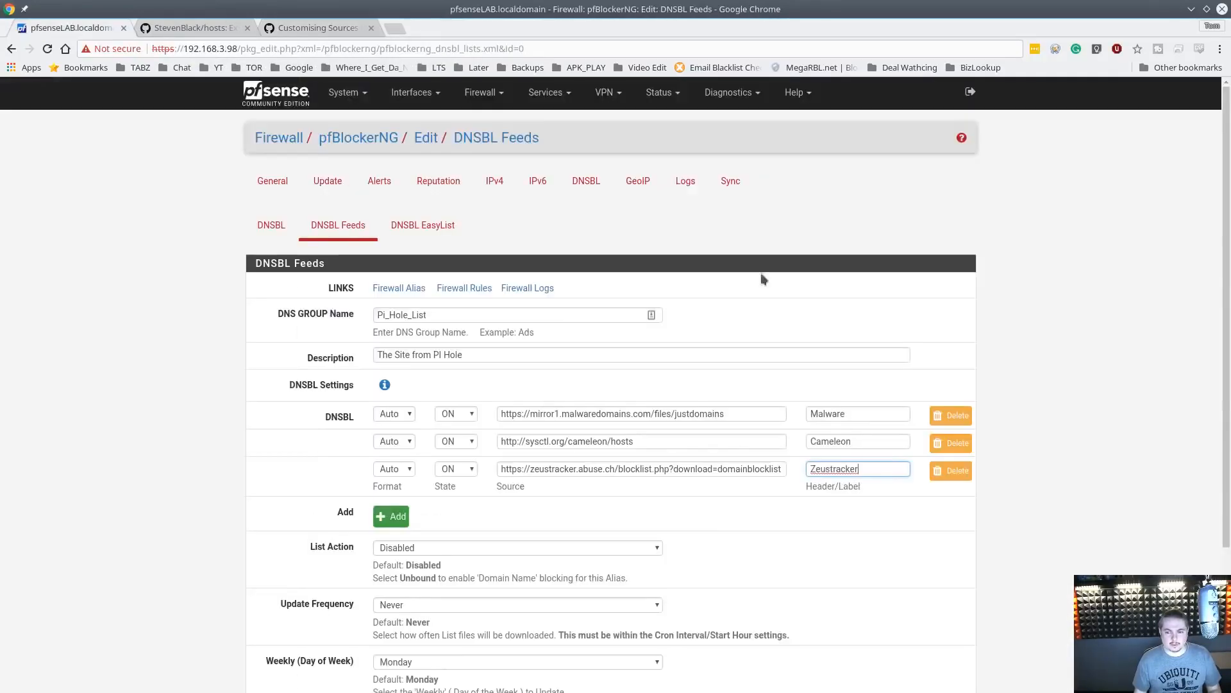
Search the web for Zeustracker and browse the ZeuS Tracker site's FAQ page, then close that tab
{"action": "left_click", "coordinate": [402, 26]}
{"action": "key", "text": "ctrl+v"}
{"action": "key", "text": "Return"}
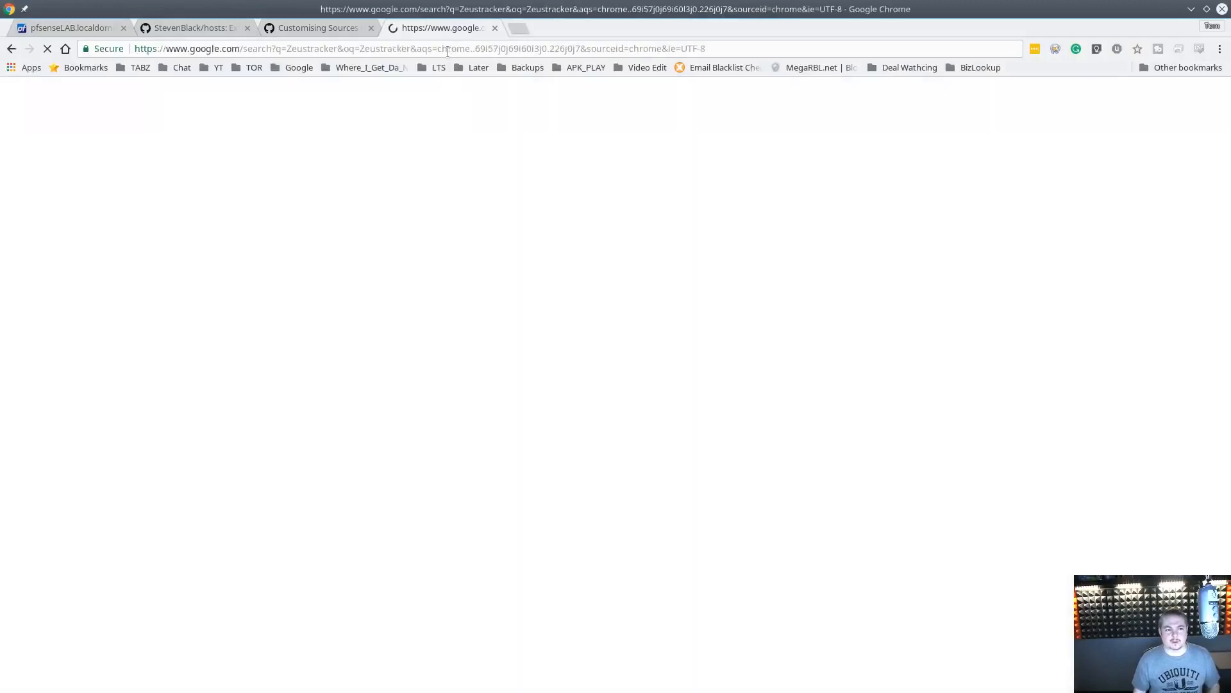
{"action": "left_click", "coordinate": [184, 199]}
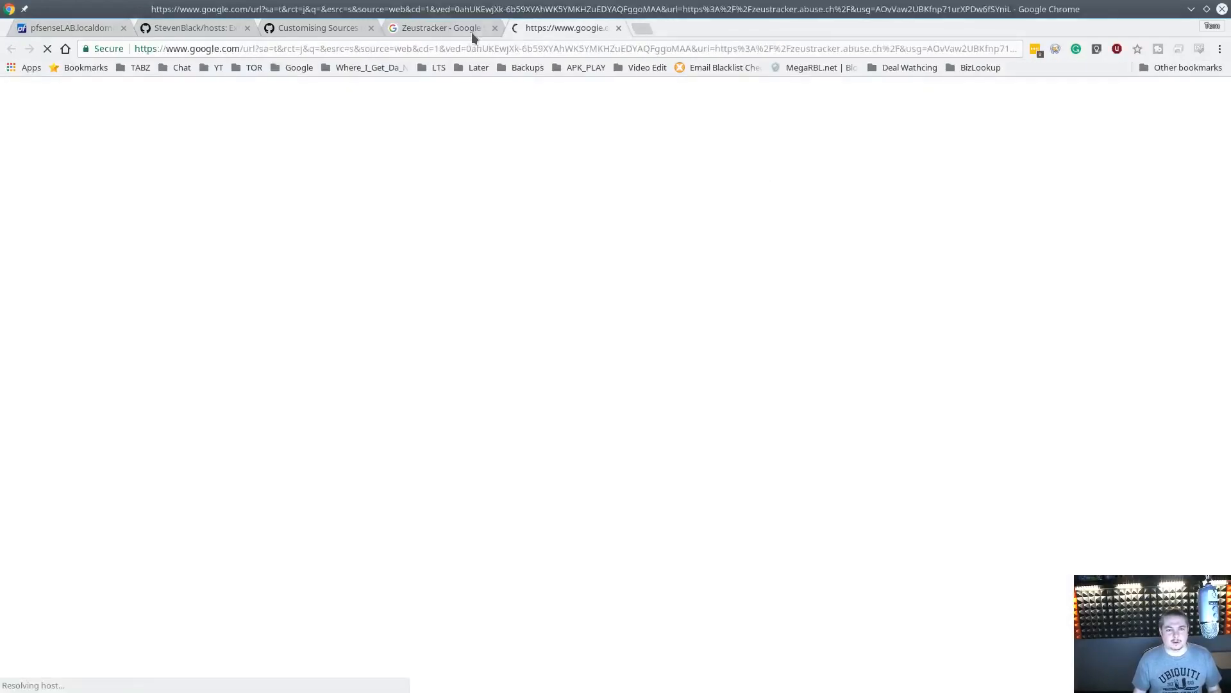
{"action": "middle_click", "coordinate": [471, 32]}
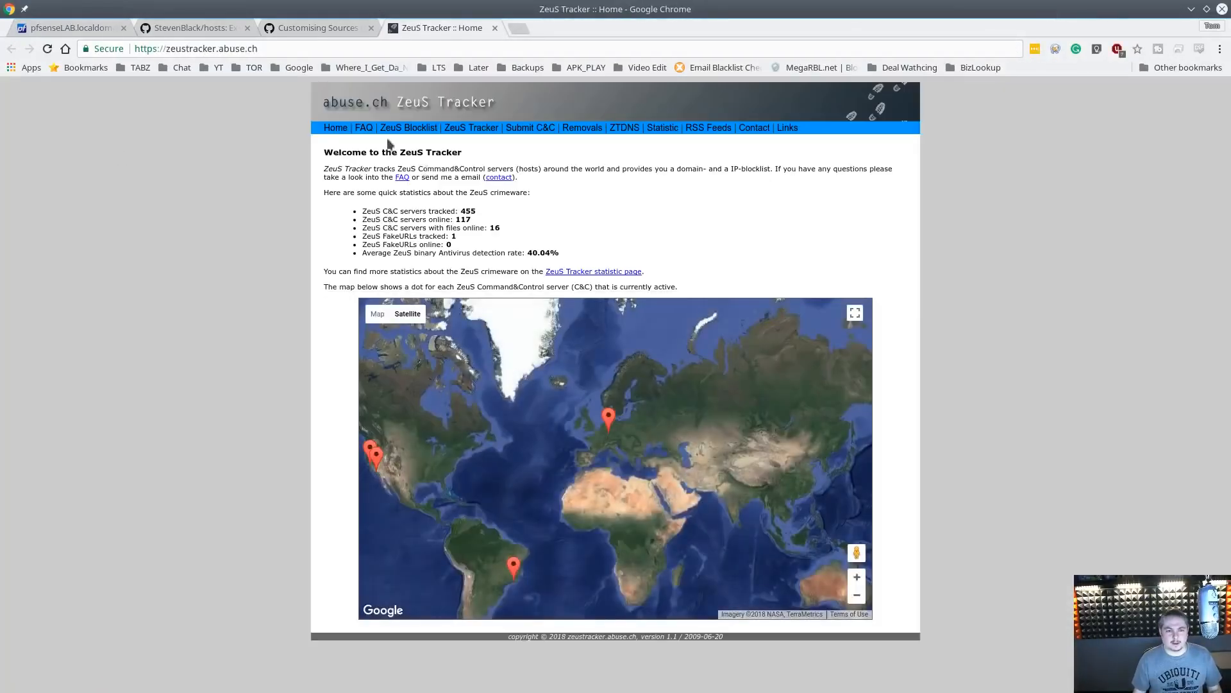
{"action": "left_click", "coordinate": [364, 129]}
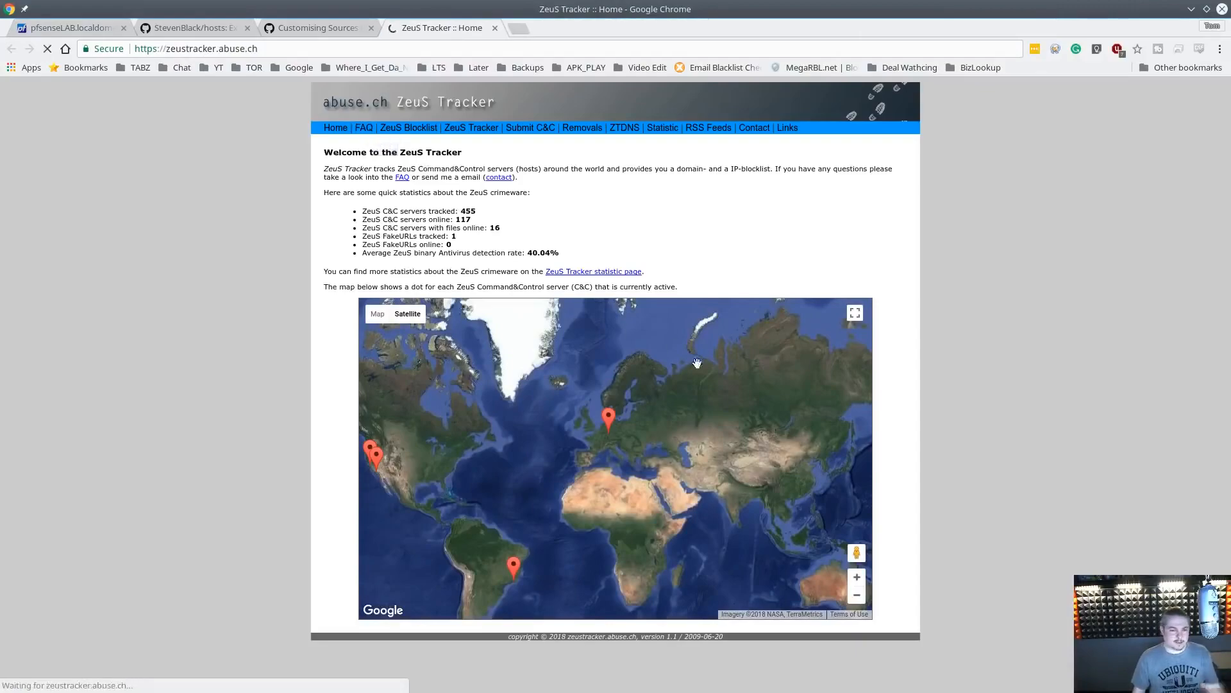
{"action": "scroll", "coordinate": [706, 376], "scroll_direction": "down", "scroll_amount": 4}
{"action": "scroll", "coordinate": [689, 376], "scroll_direction": "up", "scroll_amount": 4}
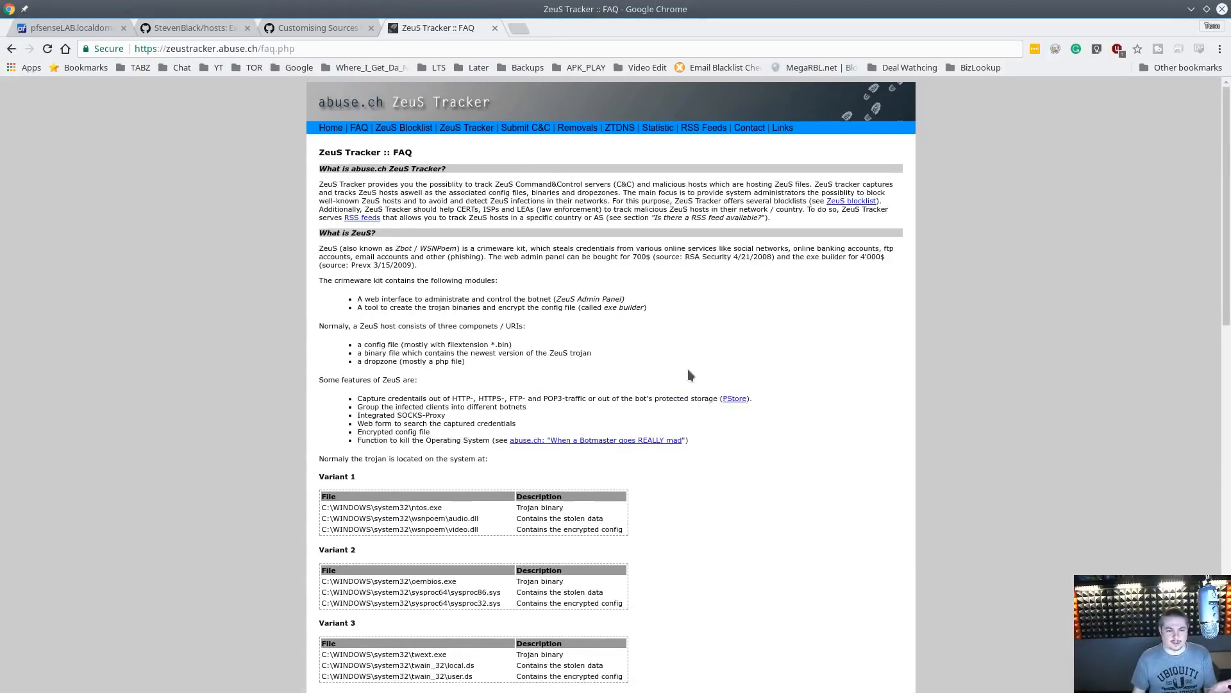
{"action": "scroll", "coordinate": [688, 371], "scroll_direction": "down", "scroll_amount": 10}
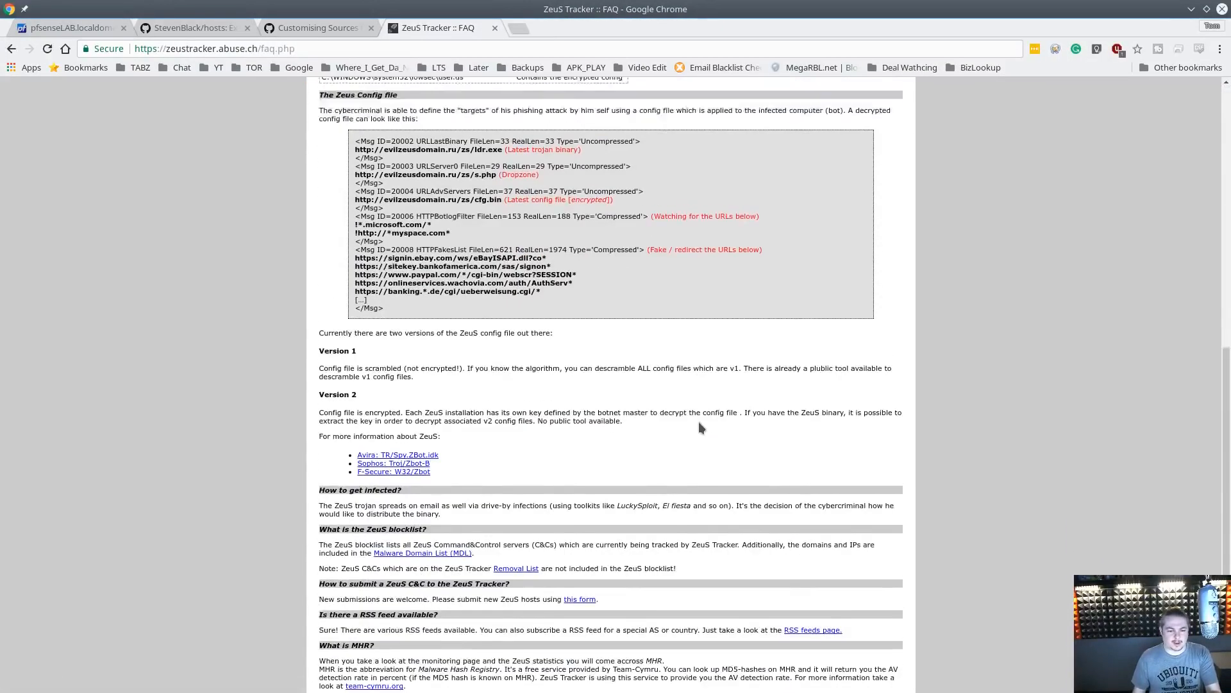
{"action": "scroll", "coordinate": [699, 421], "scroll_direction": "up", "scroll_amount": 10}
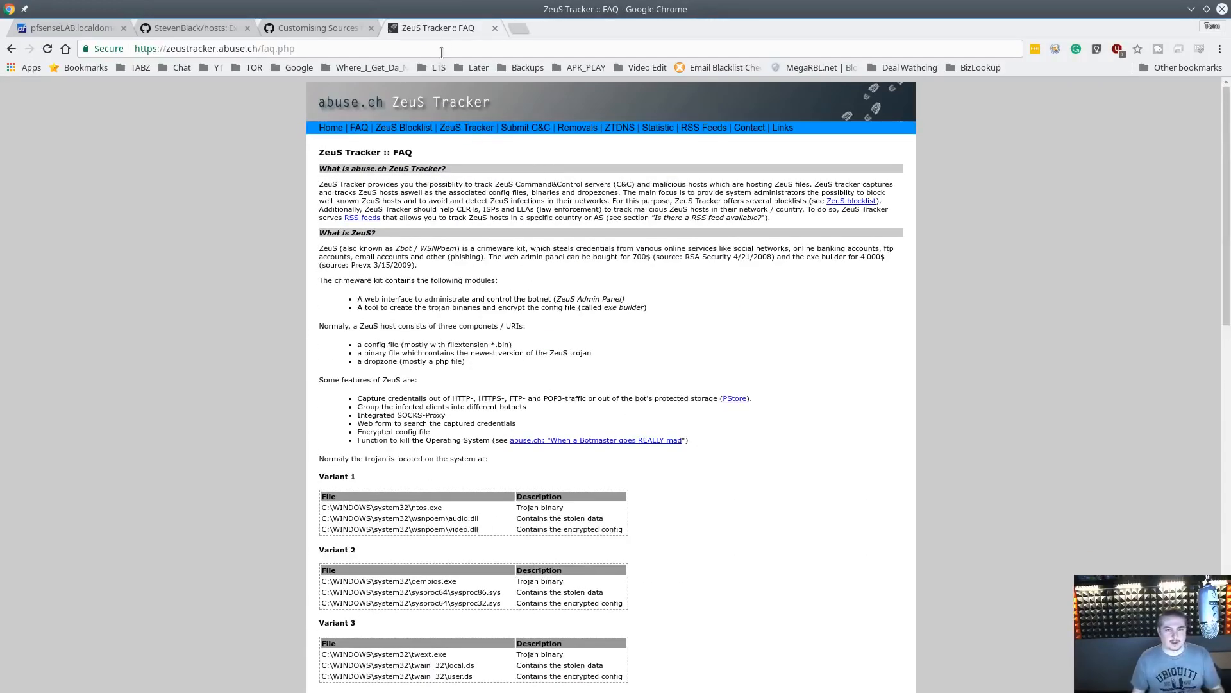
{"action": "middle_click", "coordinate": [444, 26]}
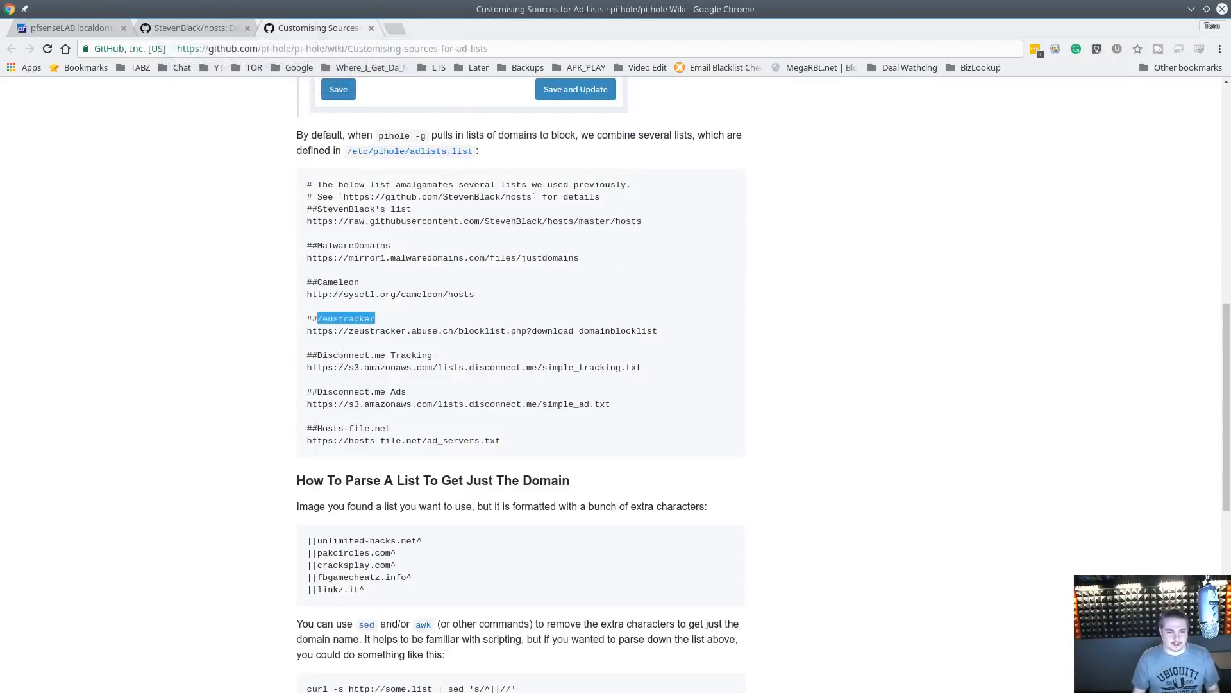
Add a fourth DNSBL source with the Disconnect.me simple_tracking.txt URL labelled Tracking
{"action": "left_click_drag", "start_coordinate": [306, 367], "coordinate": [665, 371]}
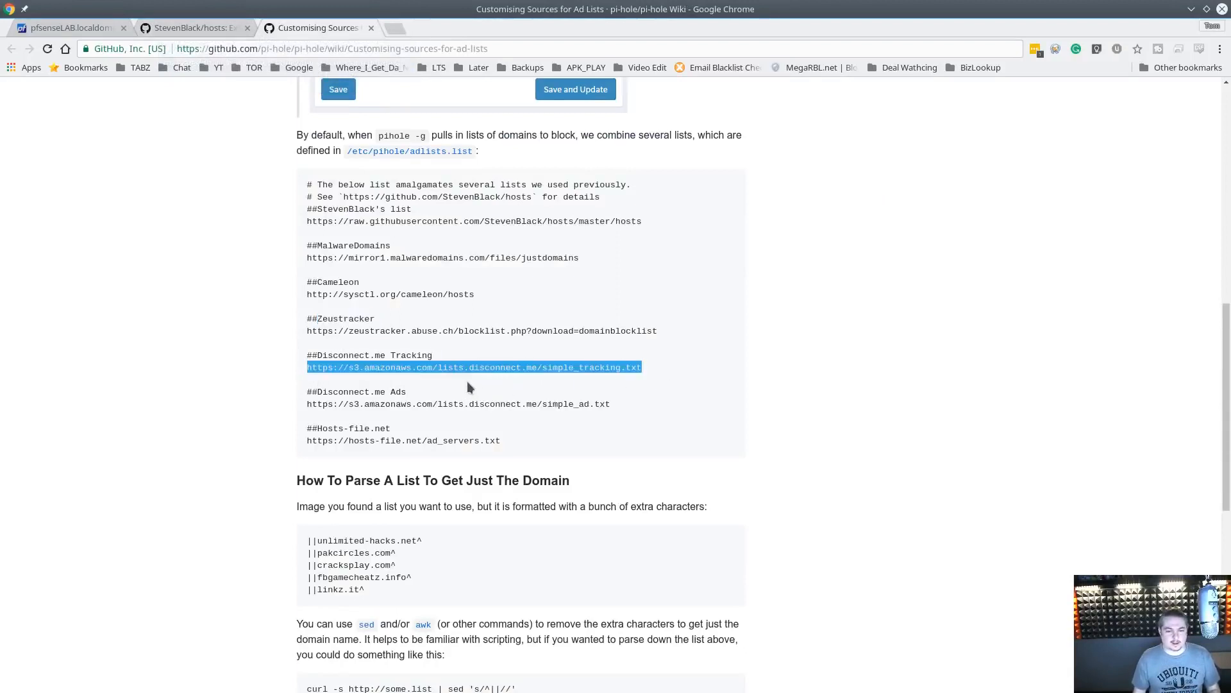
{"action": "left_click", "coordinate": [61, 27]}
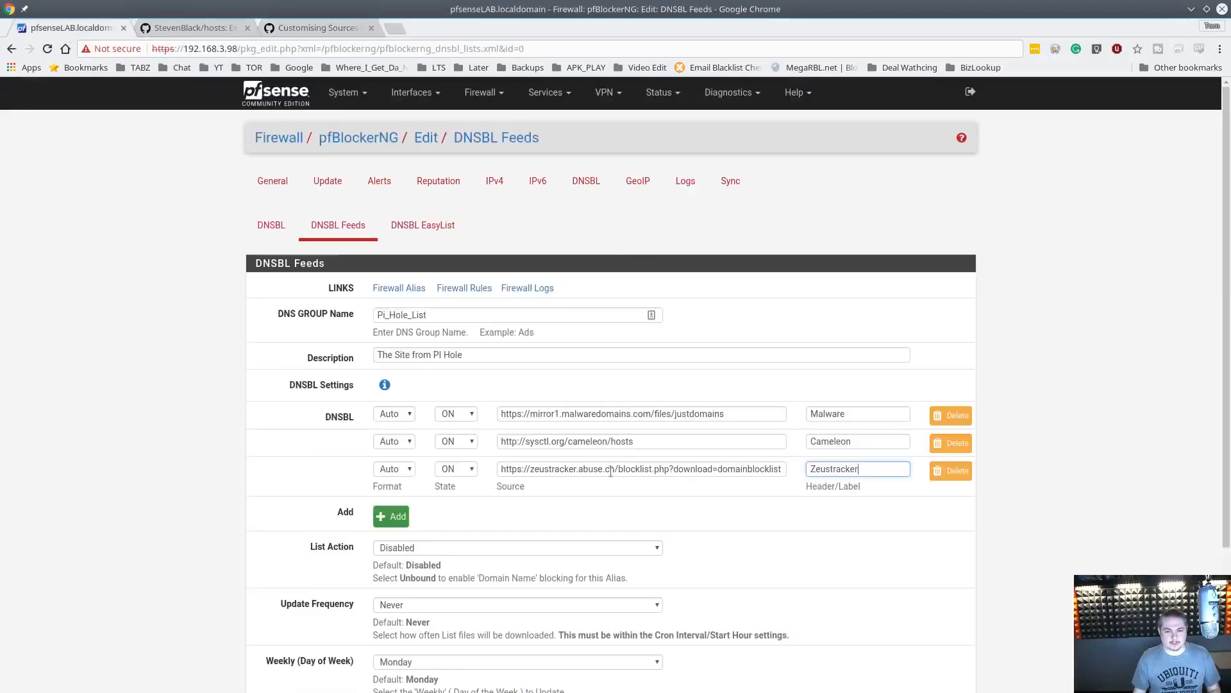
{"action": "left_click", "coordinate": [397, 518]}
{"action": "left_click", "coordinate": [641, 496]}
{"action": "key", "text": "ctrl+v"}
{"action": "left_click", "coordinate": [888, 497]}
{"action": "type", "text": "Tra"}
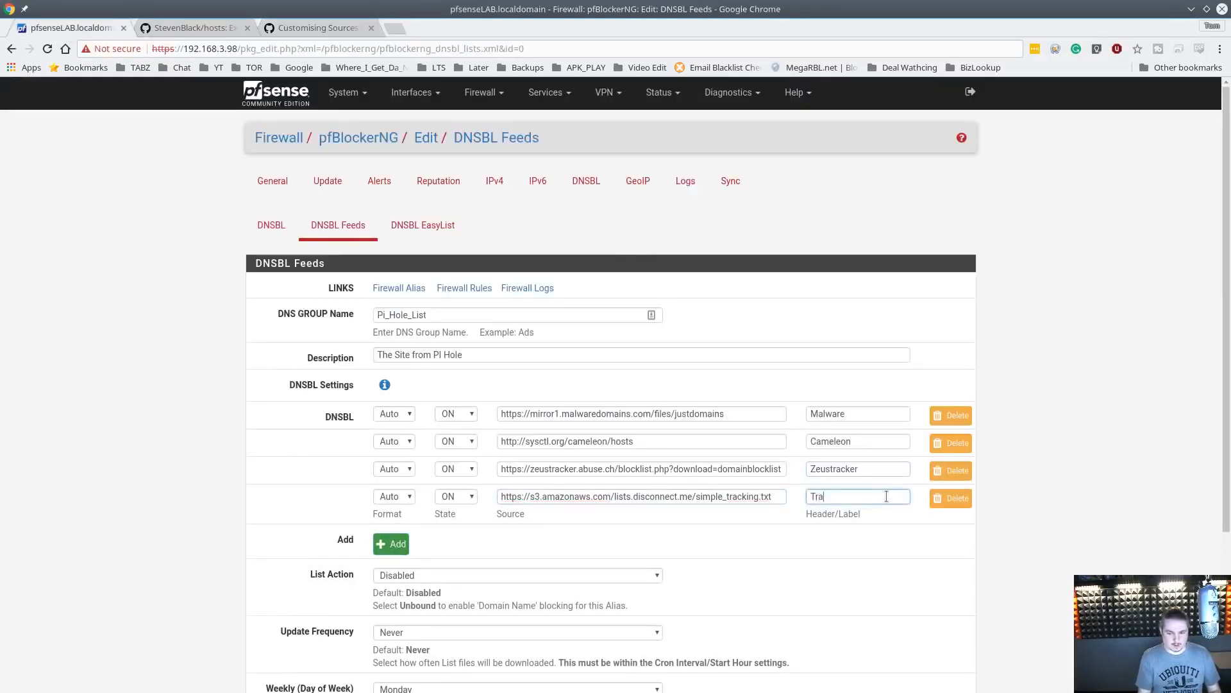
{"action": "type", "text": "cking"}
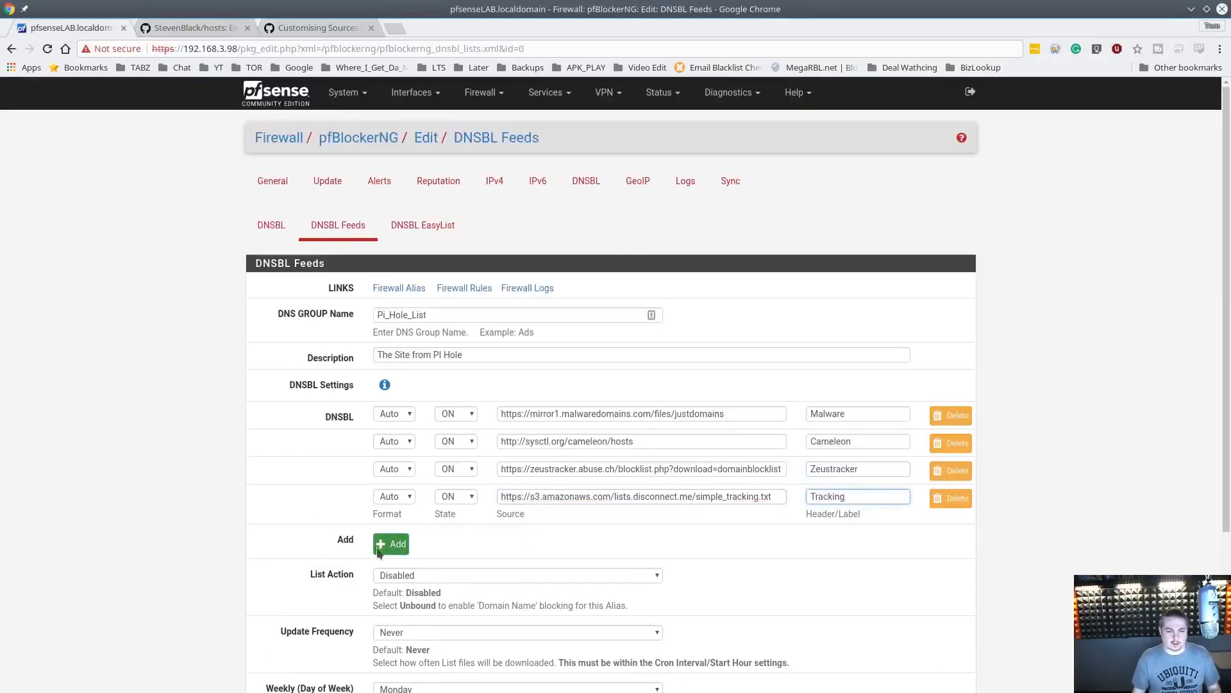
Add a fifth DNSBL source with the Disconnect.me simple_ad.txt URL labelled ads
{"action": "left_click", "coordinate": [378, 549]}
{"action": "left_click", "coordinate": [202, 29]}
{"action": "left_click", "coordinate": [311, 29]}
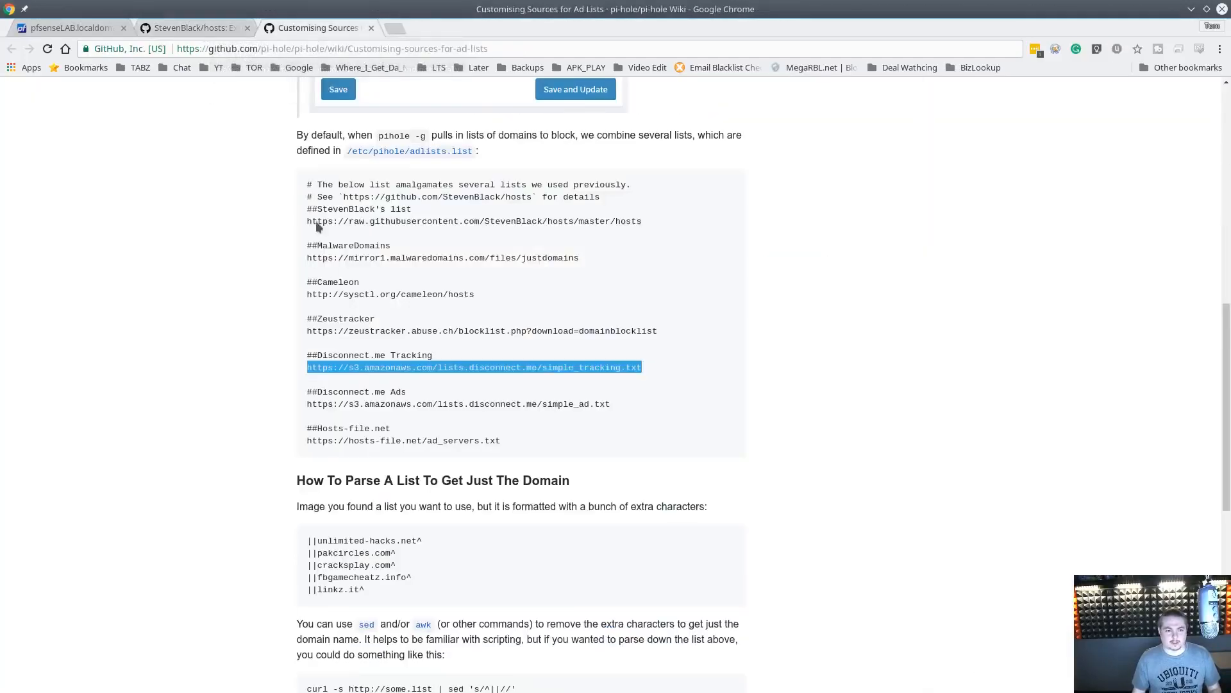
{"action": "scroll", "coordinate": [370, 294], "scroll_direction": "down", "scroll_amount": 3}
{"action": "left_click_drag", "start_coordinate": [308, 301], "coordinate": [656, 302]}
{"action": "key", "text": "ctrl+c"}
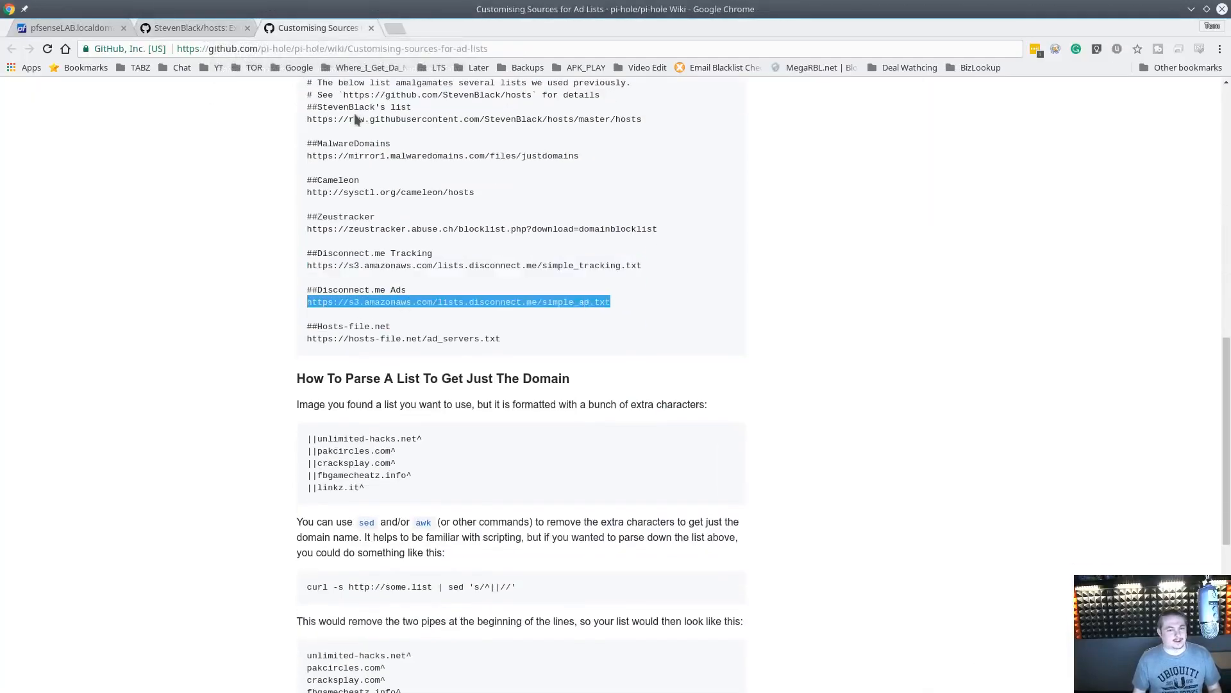
{"action": "left_click", "coordinate": [103, 28]}
{"action": "left_click", "coordinate": [546, 523]}
{"action": "key", "text": "ctrl+v"}
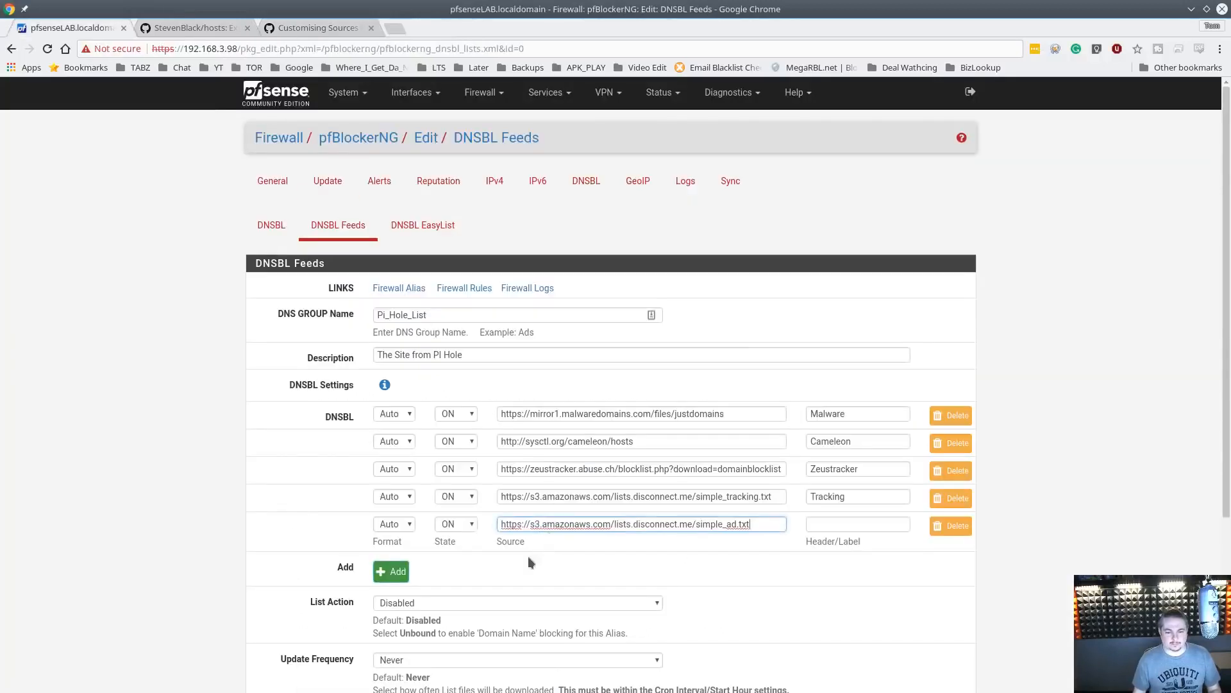
{"action": "left_click", "coordinate": [827, 525]}
{"action": "type", "text": "ads"}
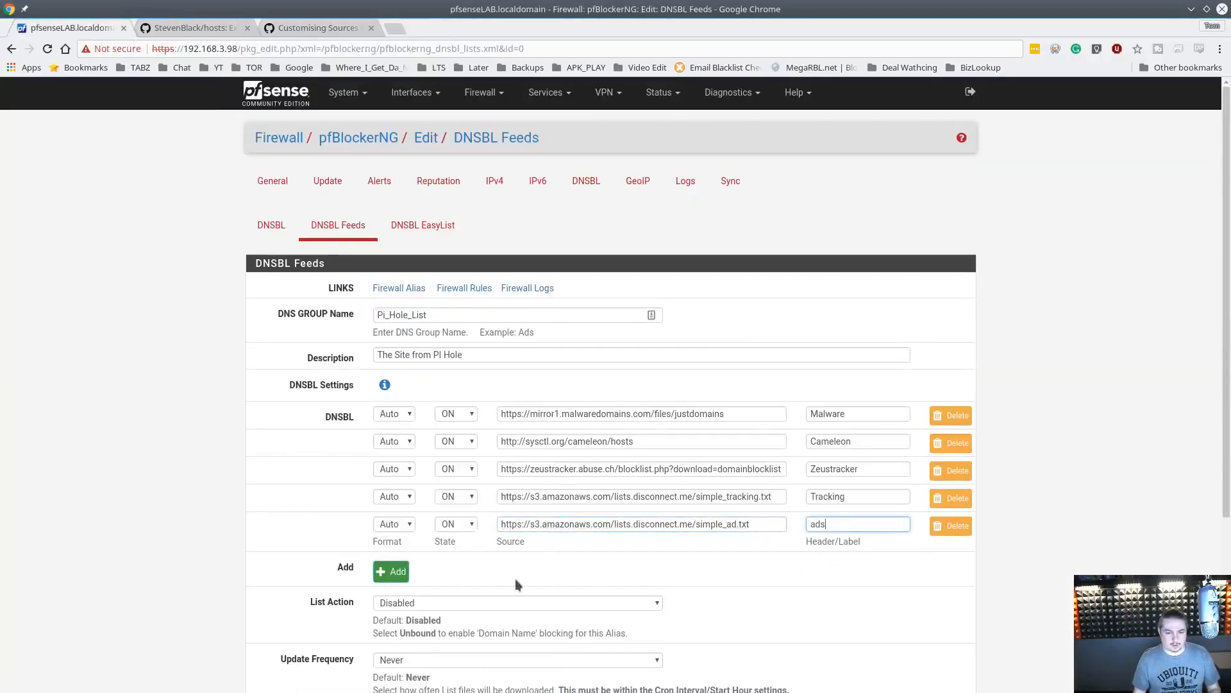
Add a sixth DNSBL source with the hosts-file.net ad_servers.txt URL labelled Hostnet
{"action": "left_click", "coordinate": [320, 27]}
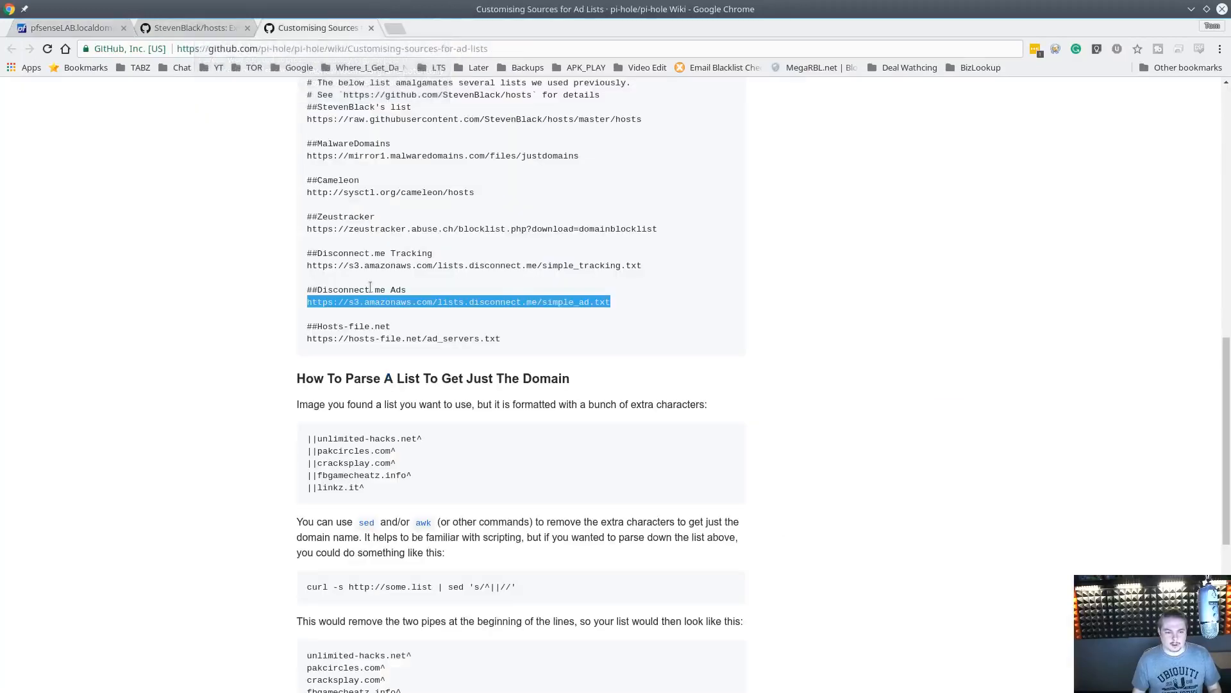
{"action": "scroll", "coordinate": [452, 308], "scroll_direction": "down", "scroll_amount": 3}
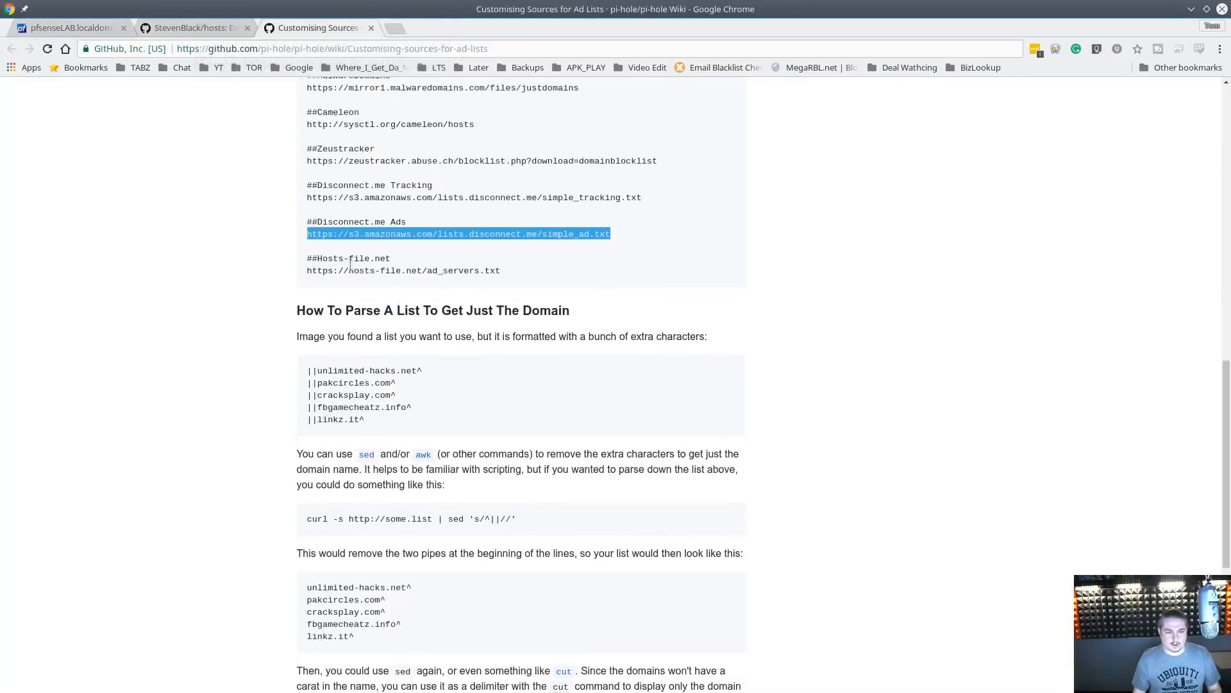
{"action": "left_click_drag", "start_coordinate": [307, 274], "coordinate": [501, 271]}
{"action": "key", "text": "ctrl+c"}
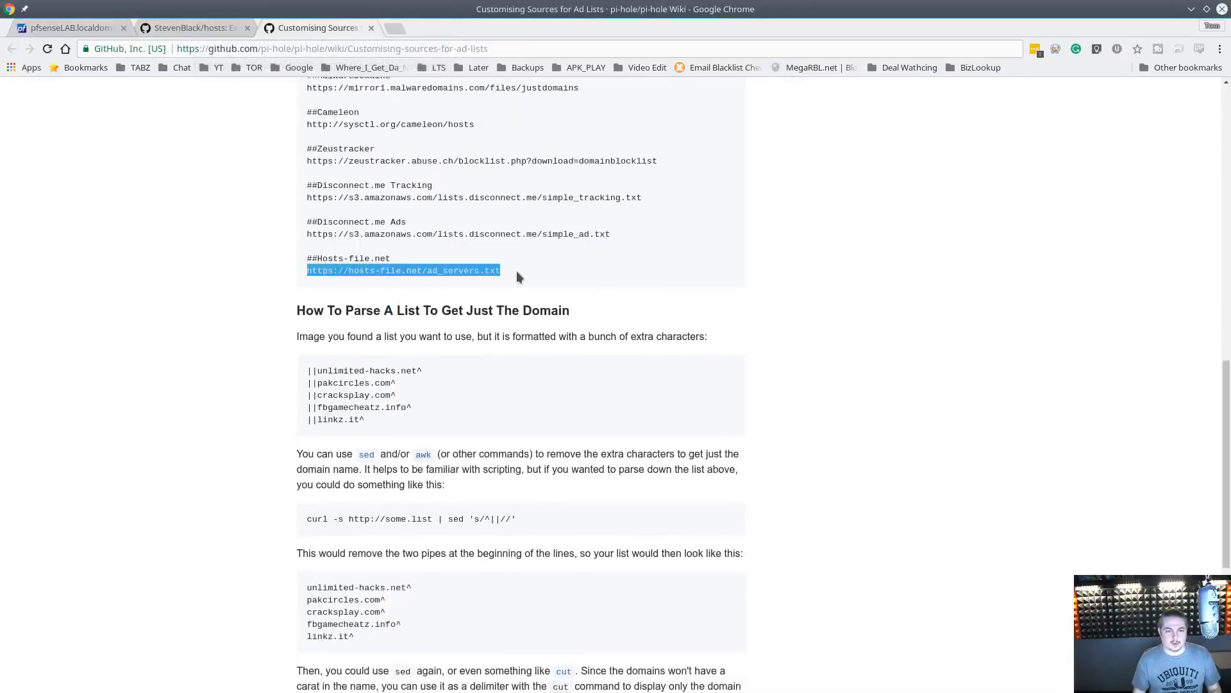
{"action": "left_click", "coordinate": [74, 27]}
{"action": "left_click", "coordinate": [401, 572]}
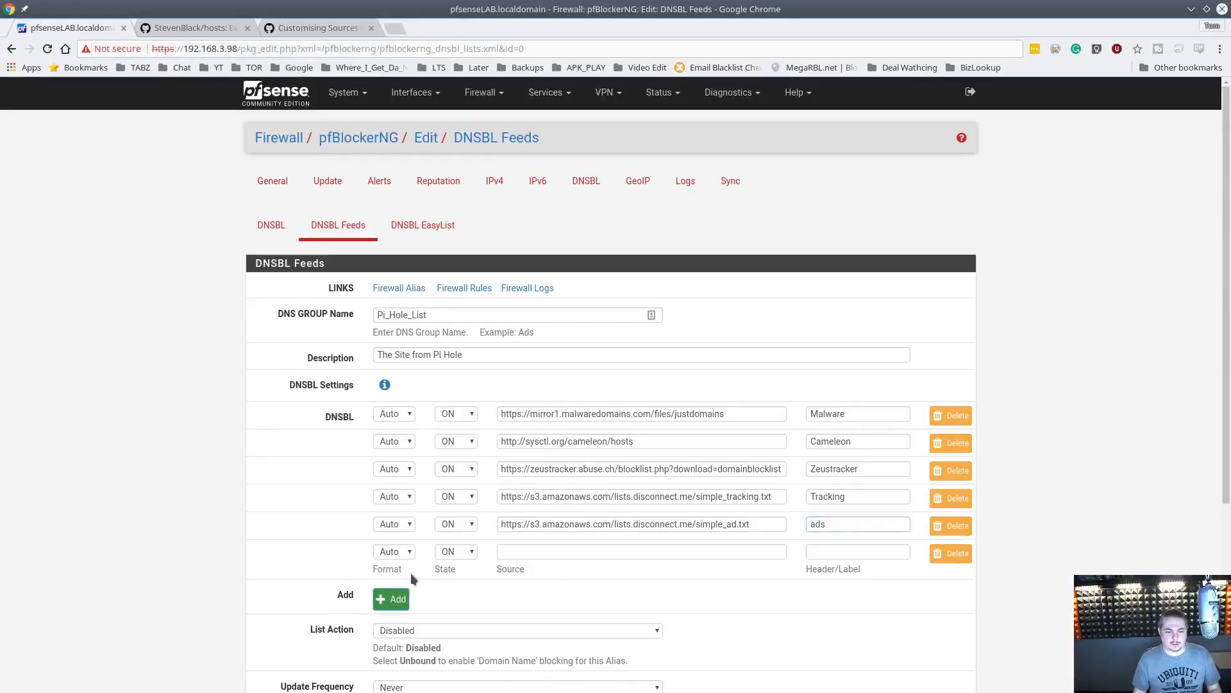
{"action": "left_click", "coordinate": [654, 553]}
{"action": "key", "text": "ctrl+v"}
{"action": "left_click", "coordinate": [816, 557]}
{"action": "type", "text": "Fr"}
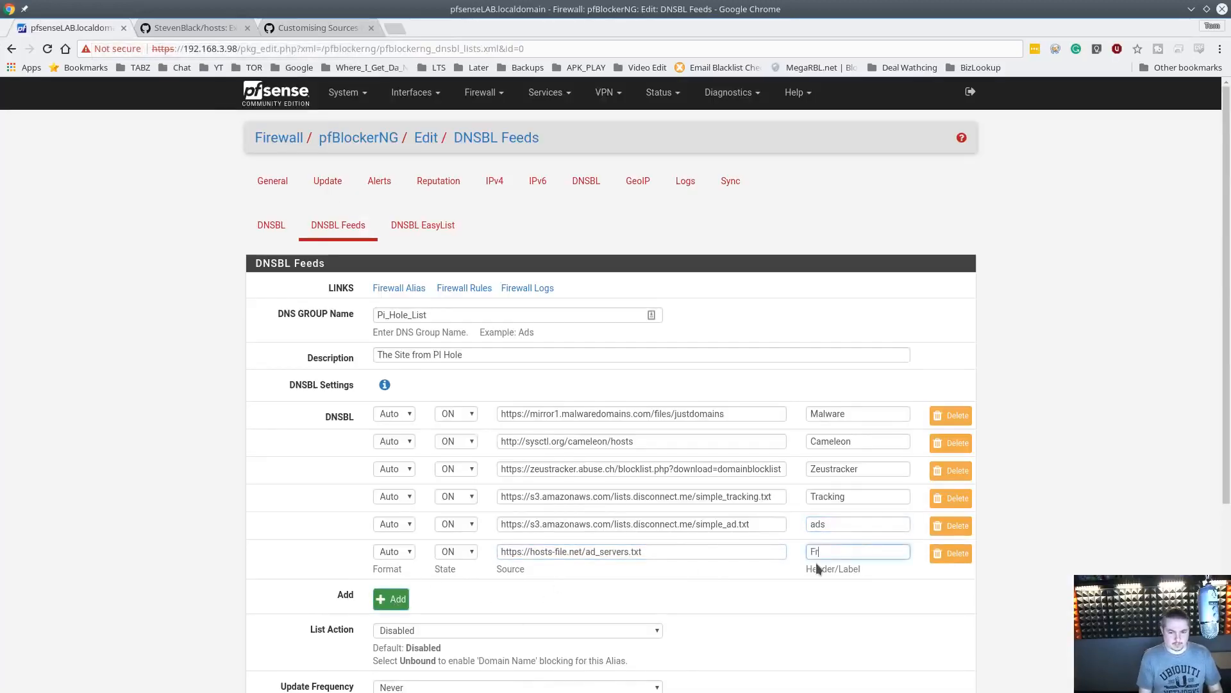
{"action": "type", "text": "stnet"}
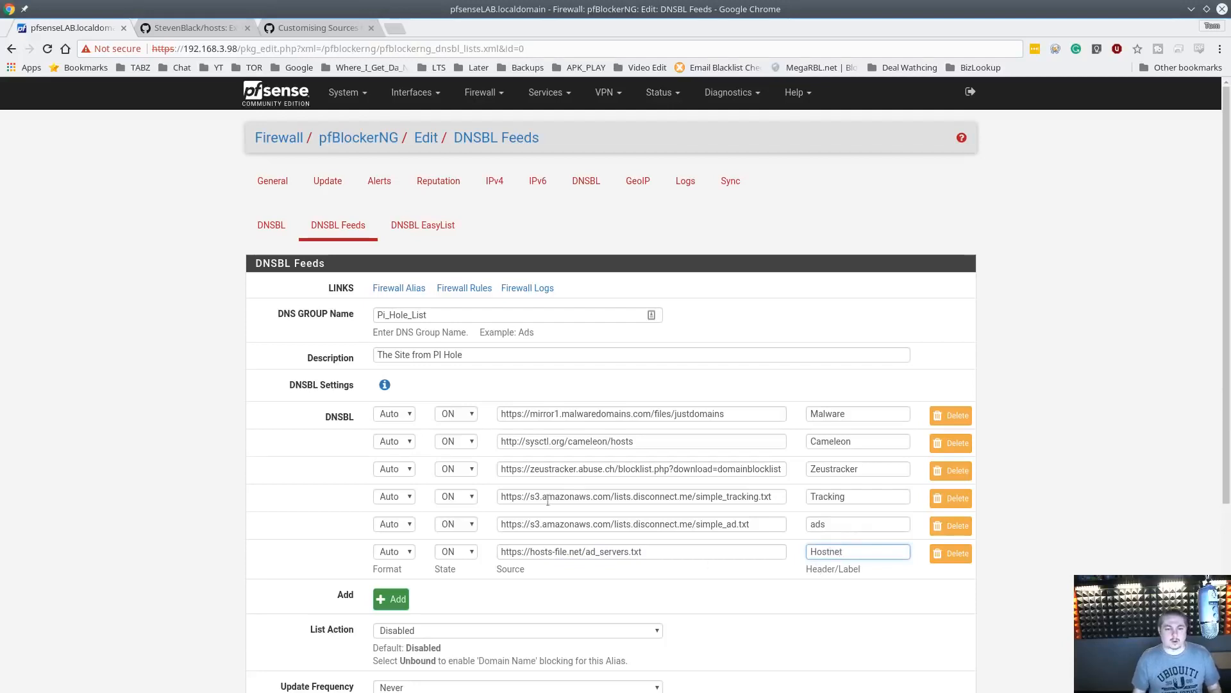
Set the DNSBL group's List Action to Unbound
{"action": "scroll", "coordinate": [547, 501], "scroll_direction": "down", "scroll_amount": 5}
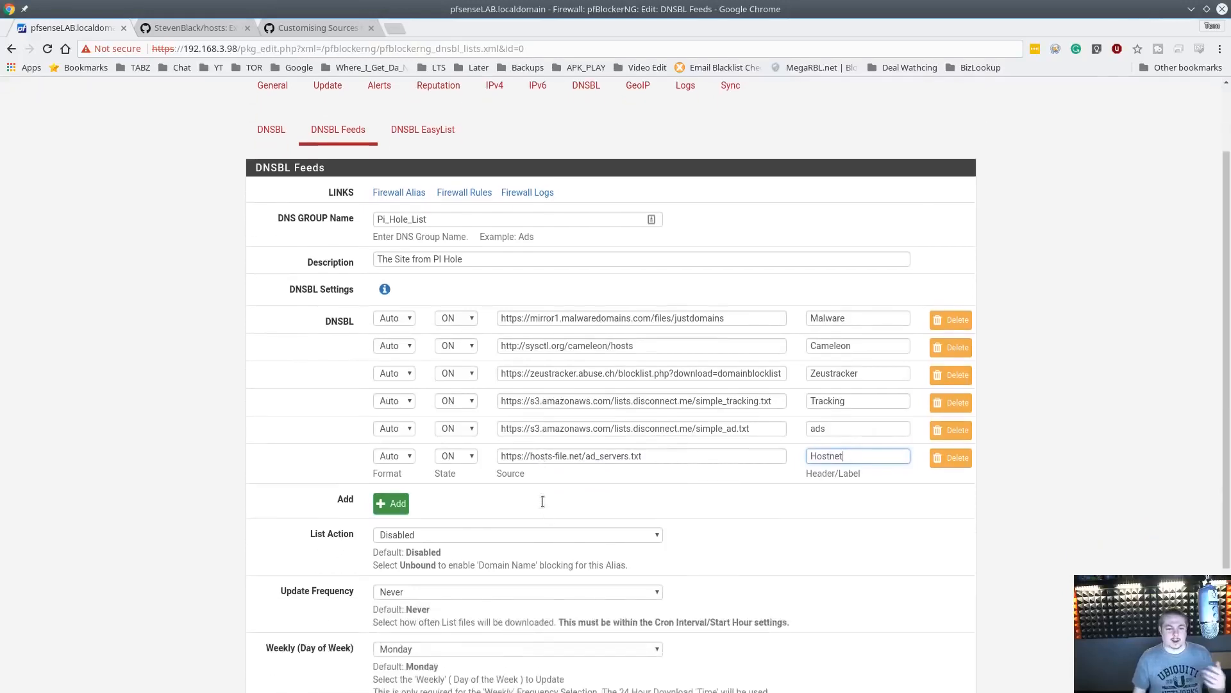
{"action": "left_click", "coordinate": [457, 429]}
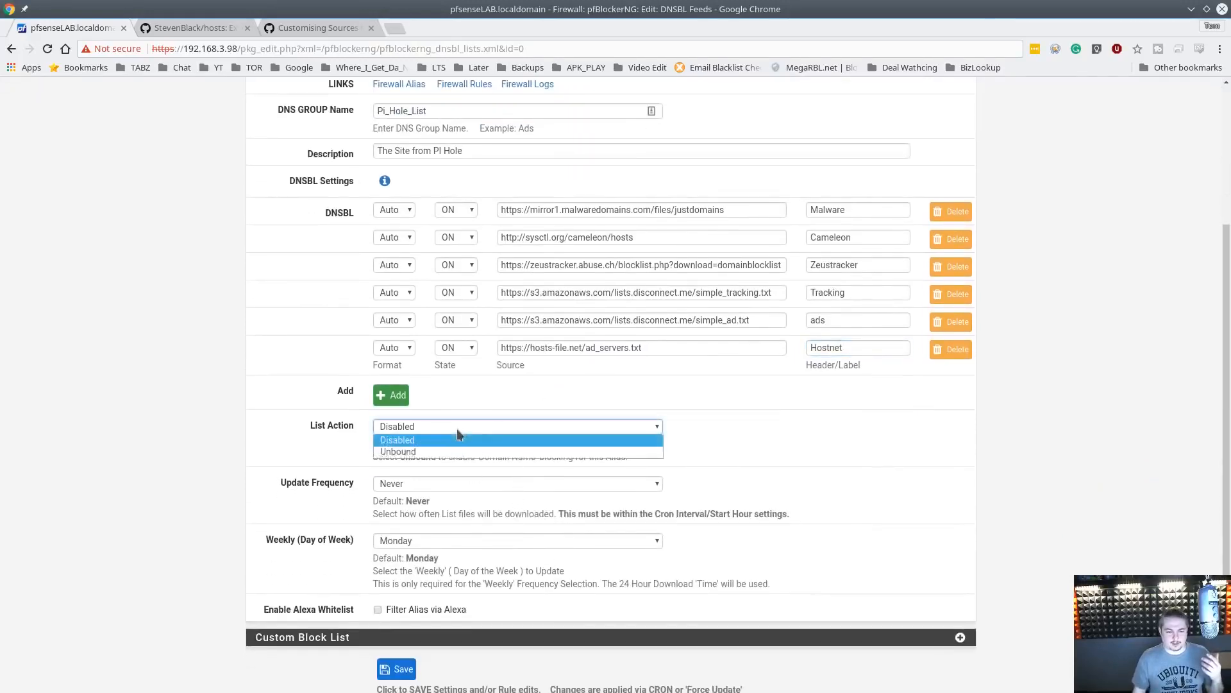
{"action": "left_click", "coordinate": [434, 451]}
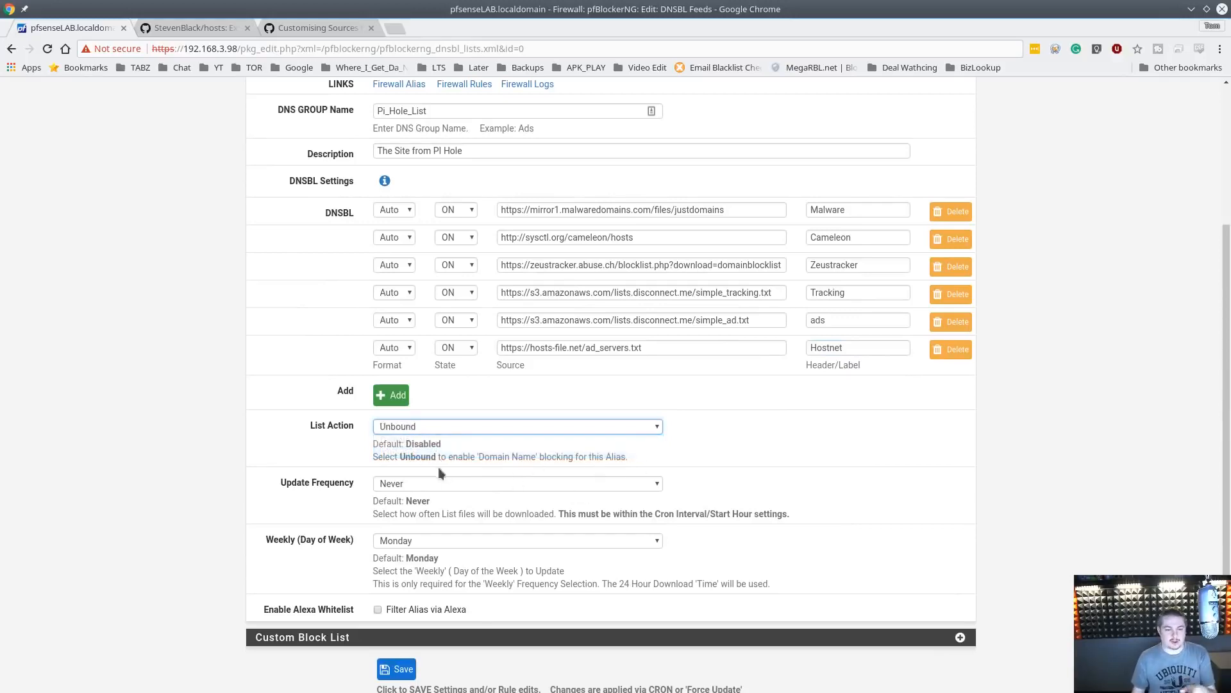
Set the update frequency of the DNSBL group to Every 12 Hours
{"action": "left_click", "coordinate": [423, 484]}
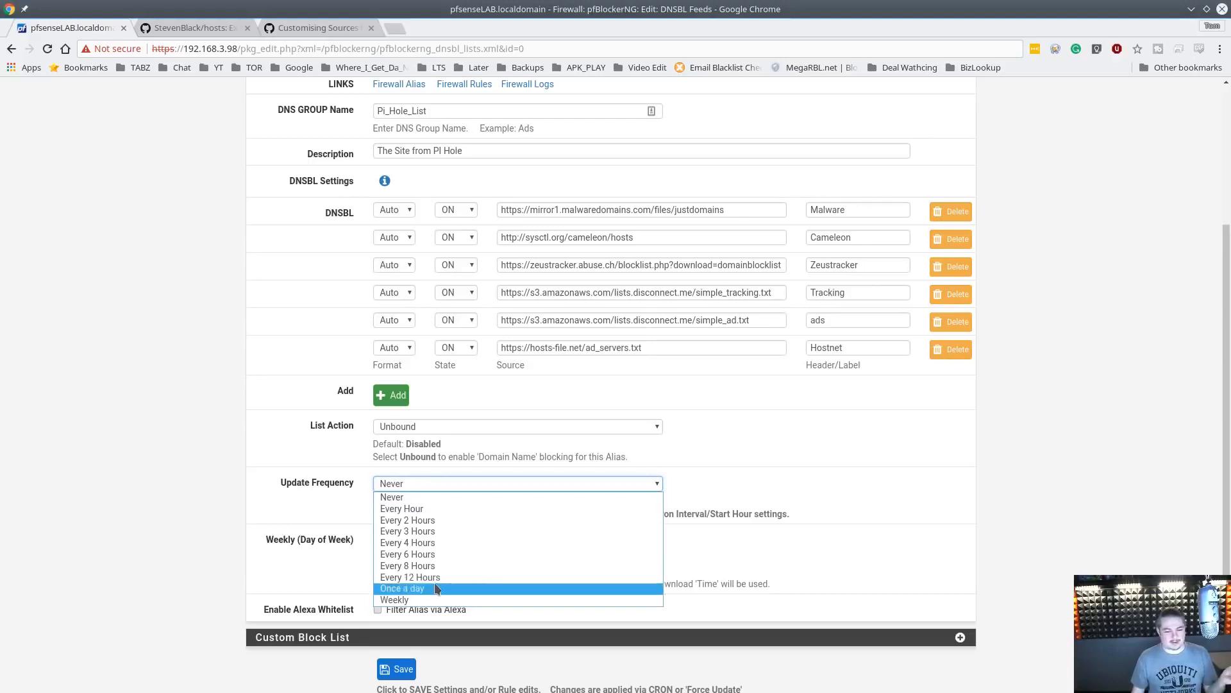
{"action": "left_click", "coordinate": [437, 578]}
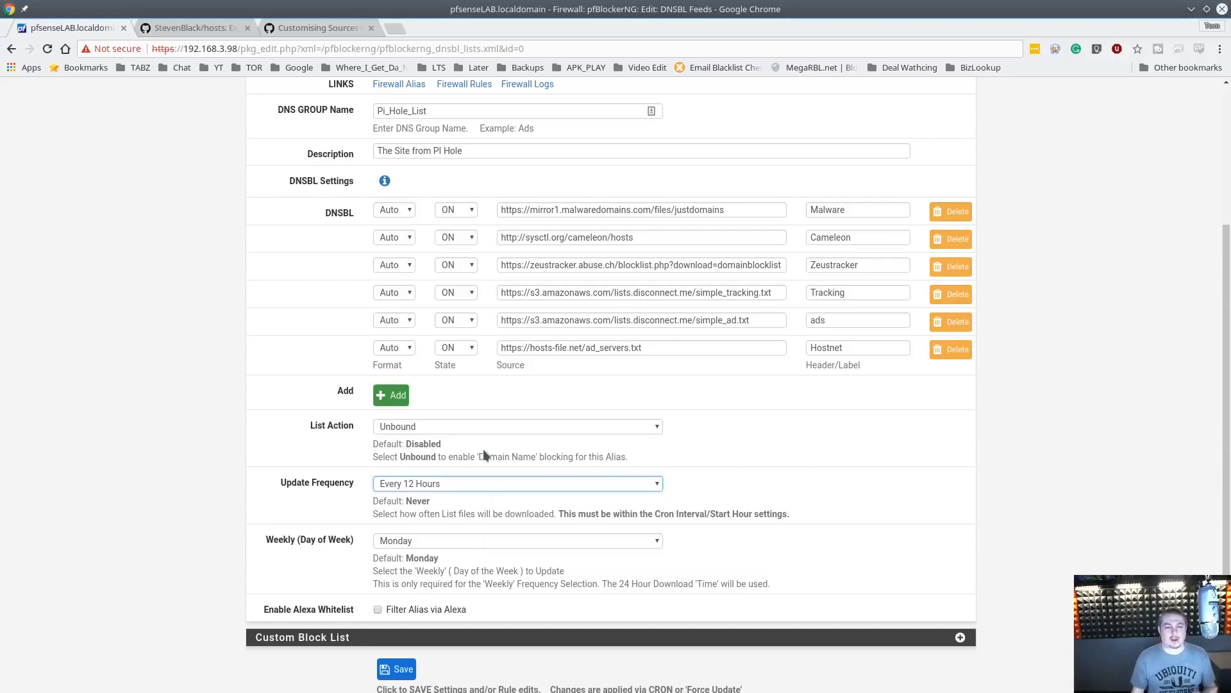
{"action": "scroll", "coordinate": [483, 449], "scroll_direction": "up", "scroll_amount": 3}
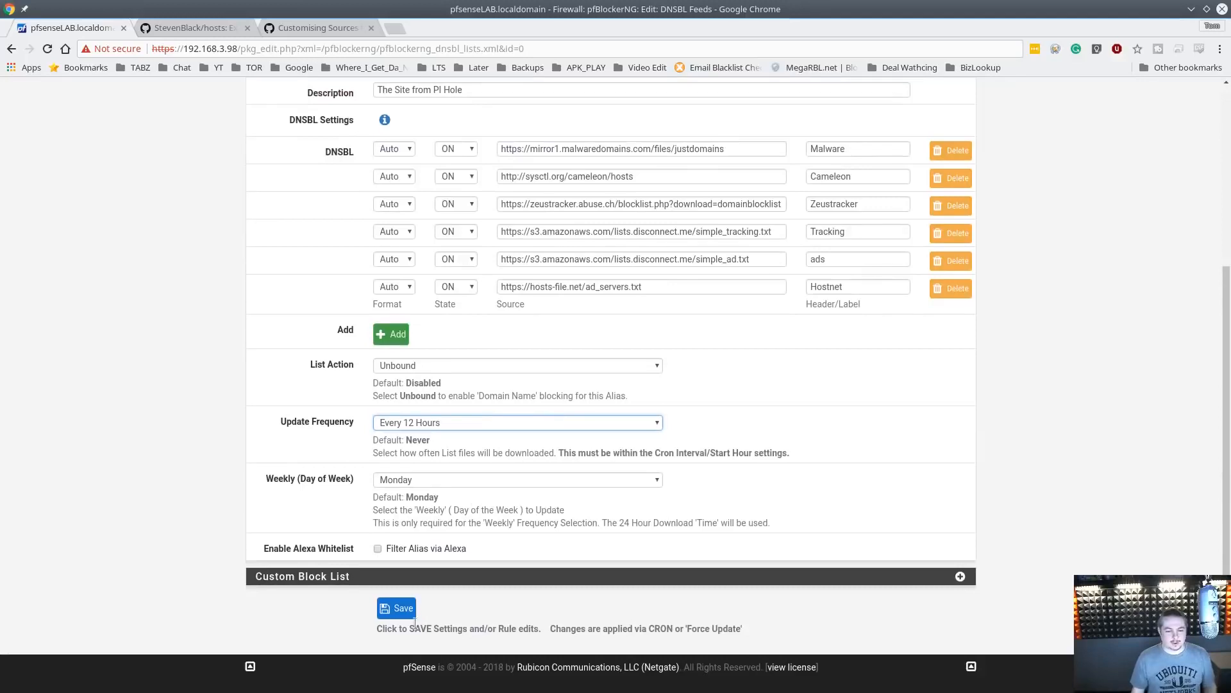
Save the DNSBL group and run a forced pfBlockerNG Update, reviewing the download log
{"action": "left_click", "coordinate": [408, 609]}
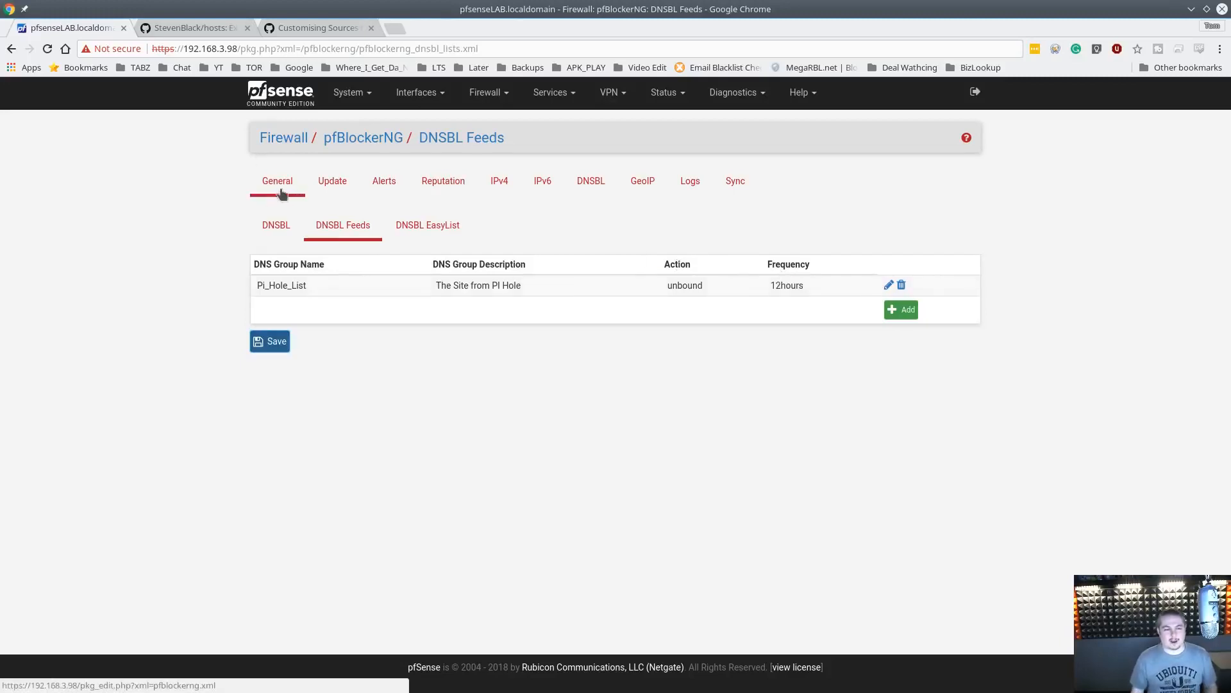
{"action": "left_click", "coordinate": [332, 185]}
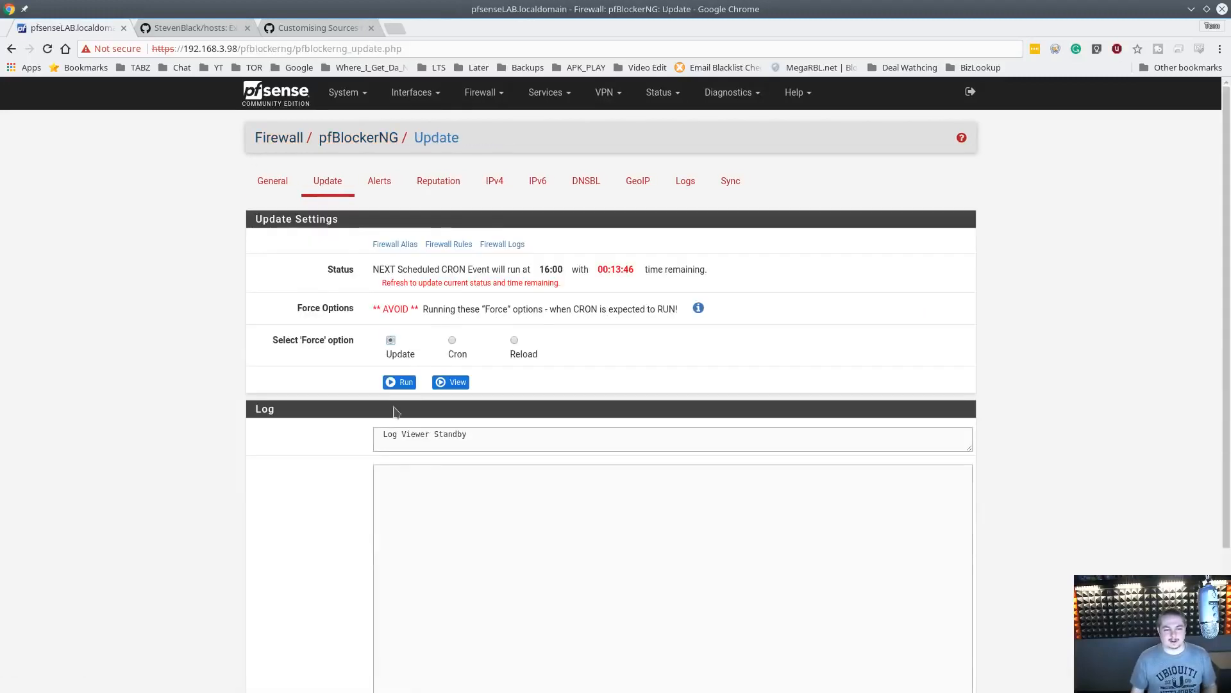
{"action": "left_click", "coordinate": [400, 382]}
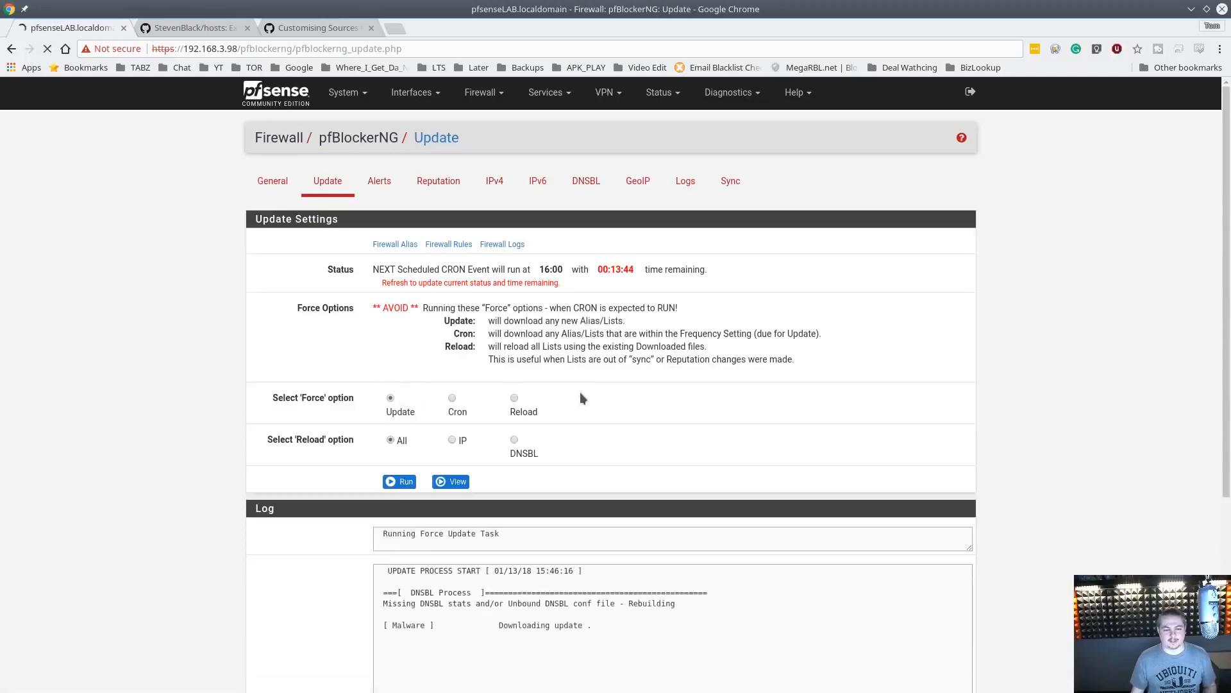
{"action": "scroll", "coordinate": [482, 444], "scroll_direction": "down", "scroll_amount": 4}
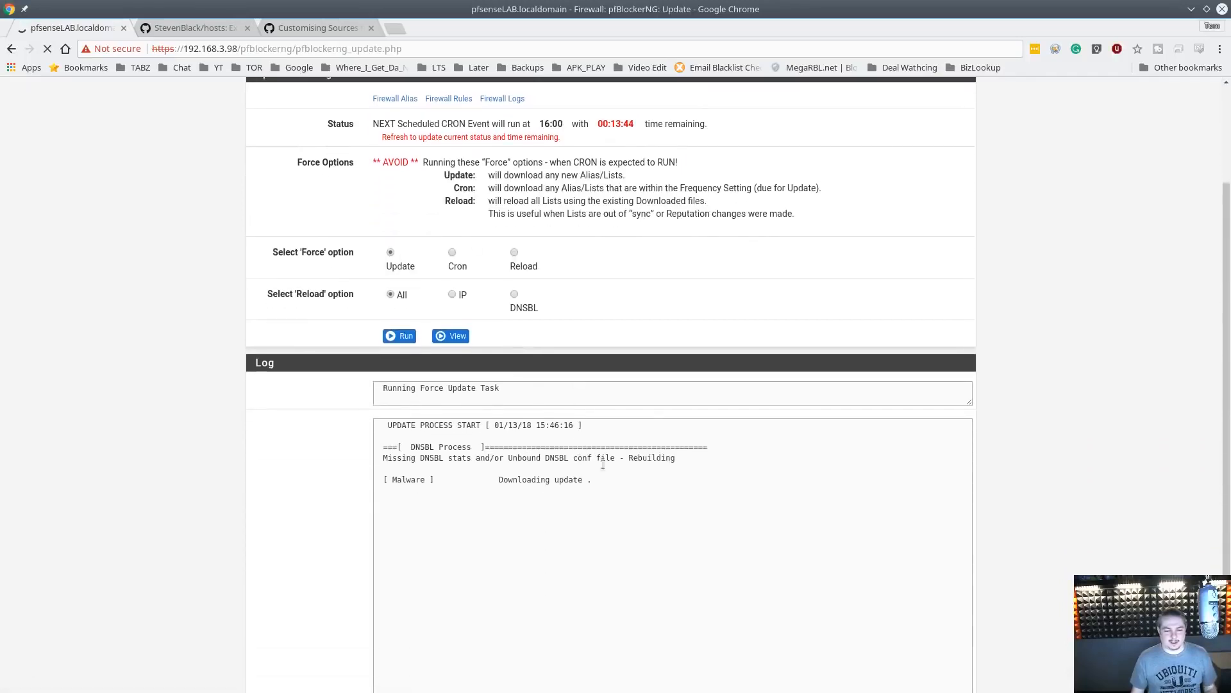
{"action": "scroll", "coordinate": [618, 415], "scroll_direction": "down", "scroll_amount": 1}
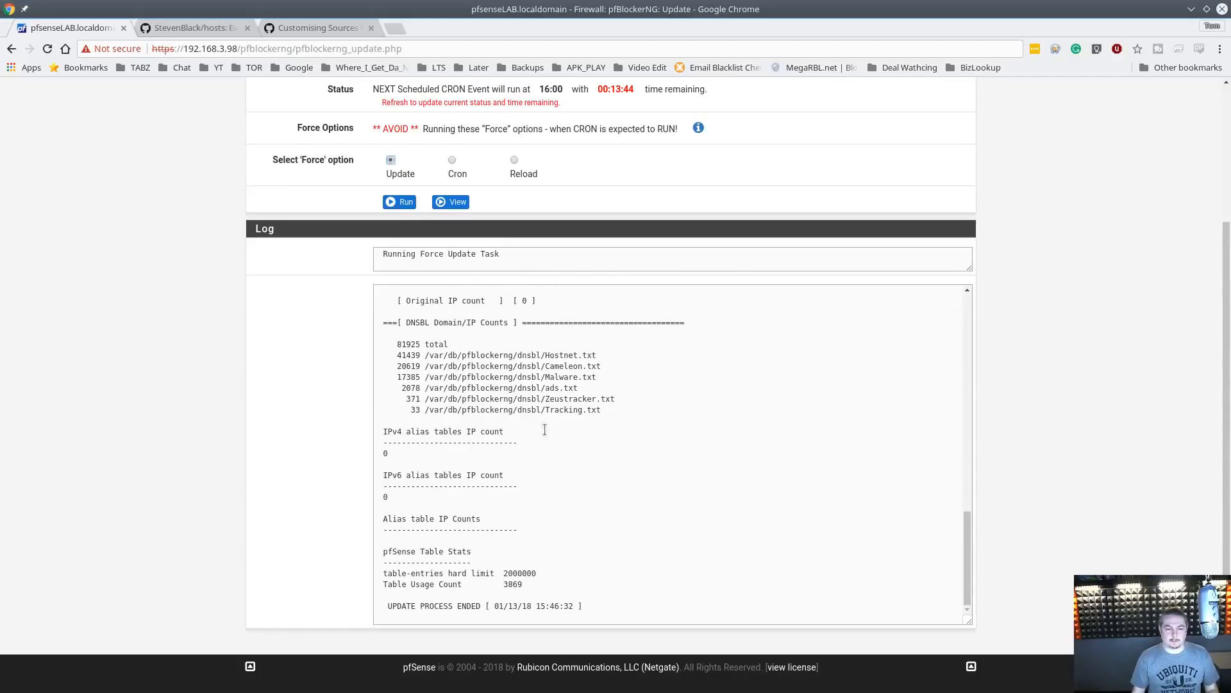
{"action": "scroll", "coordinate": [550, 429], "scroll_direction": "up", "scroll_amount": 15}
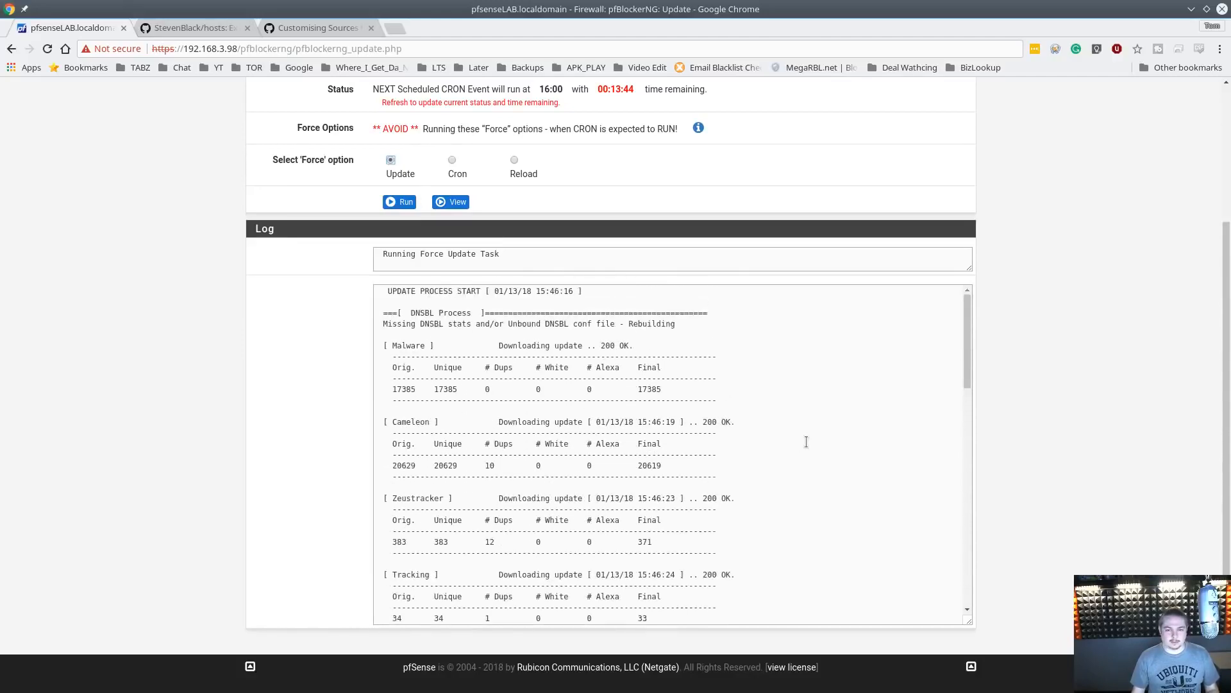
{"action": "scroll", "coordinate": [806, 440], "scroll_direction": "up", "scroll_amount": 3}
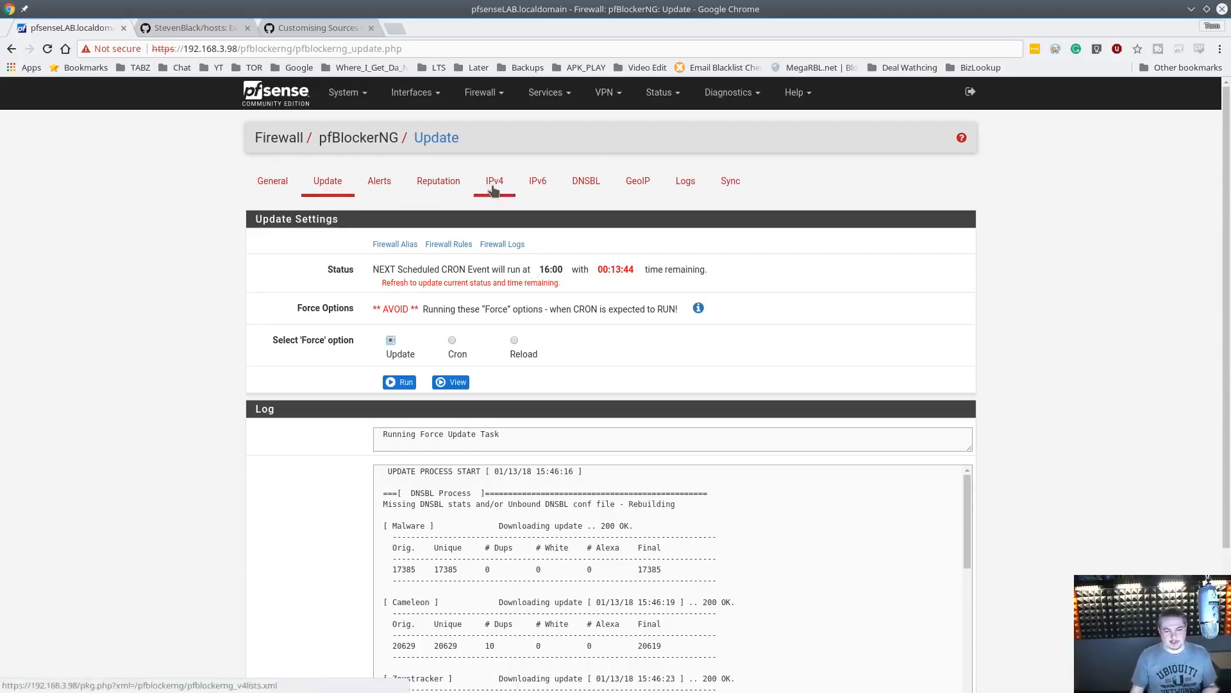
Reopen the Pi_Hole_List DNSBL group and open the Disconnect simple_ad.txt list URL in a new browser tab
{"action": "left_click", "coordinate": [582, 173]}
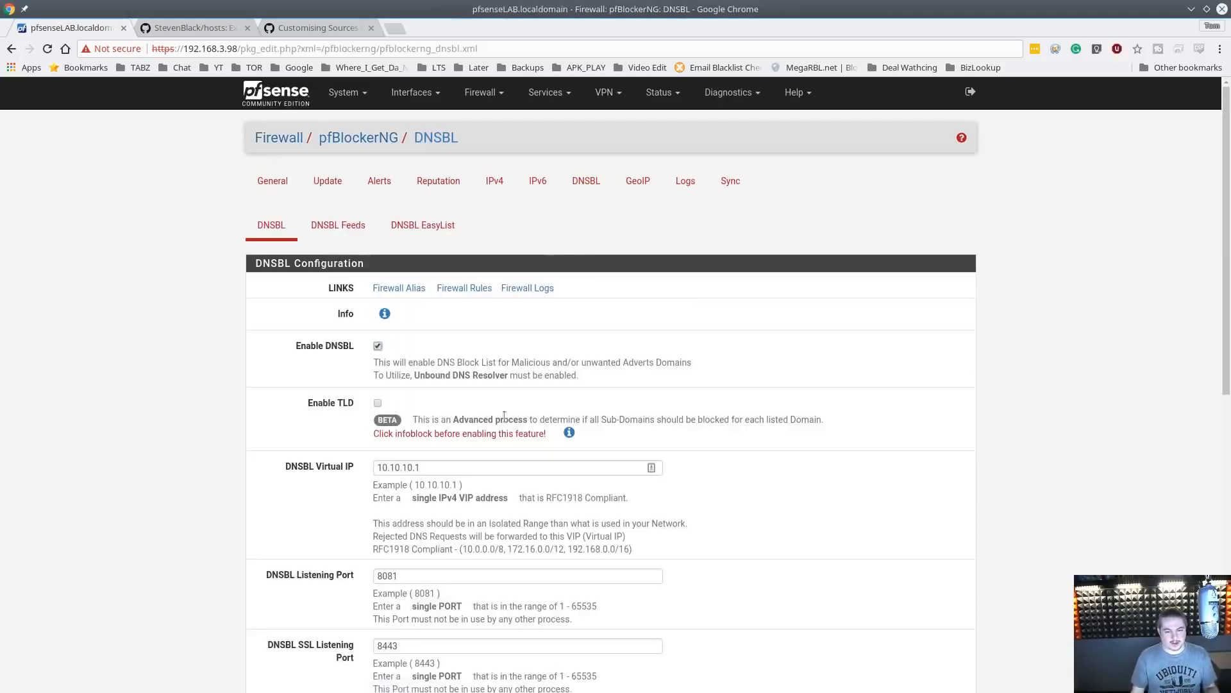
{"action": "left_click", "coordinate": [345, 237]}
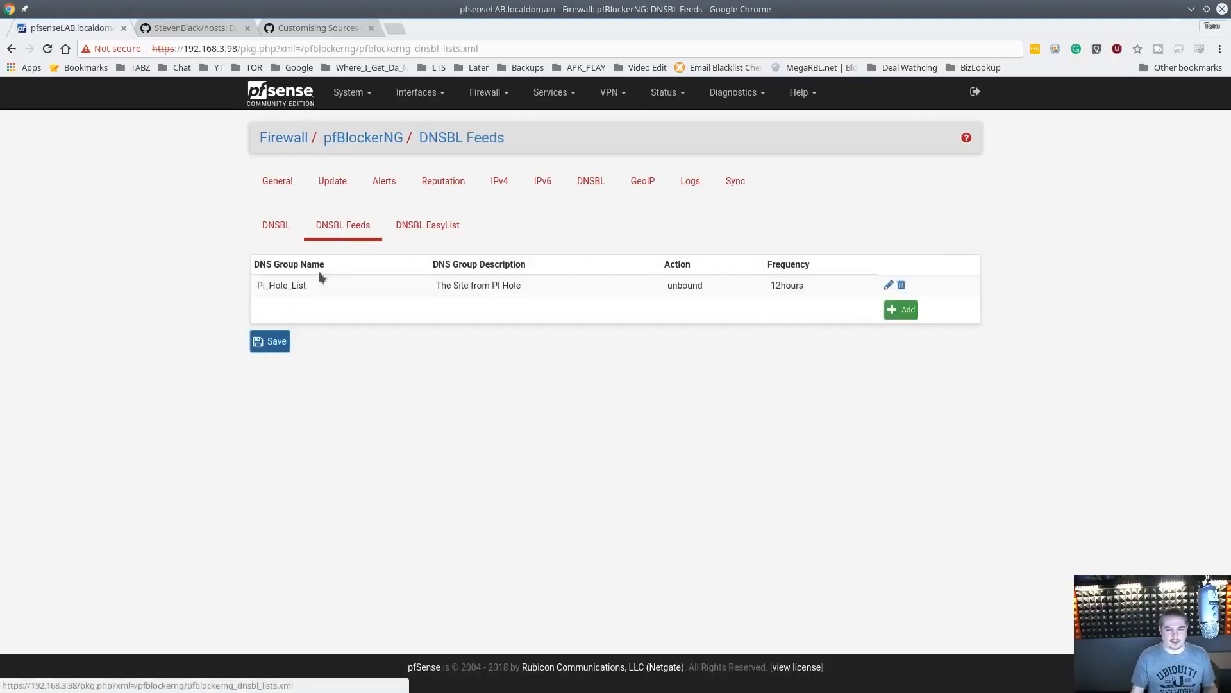
{"action": "left_click", "coordinate": [889, 285]}
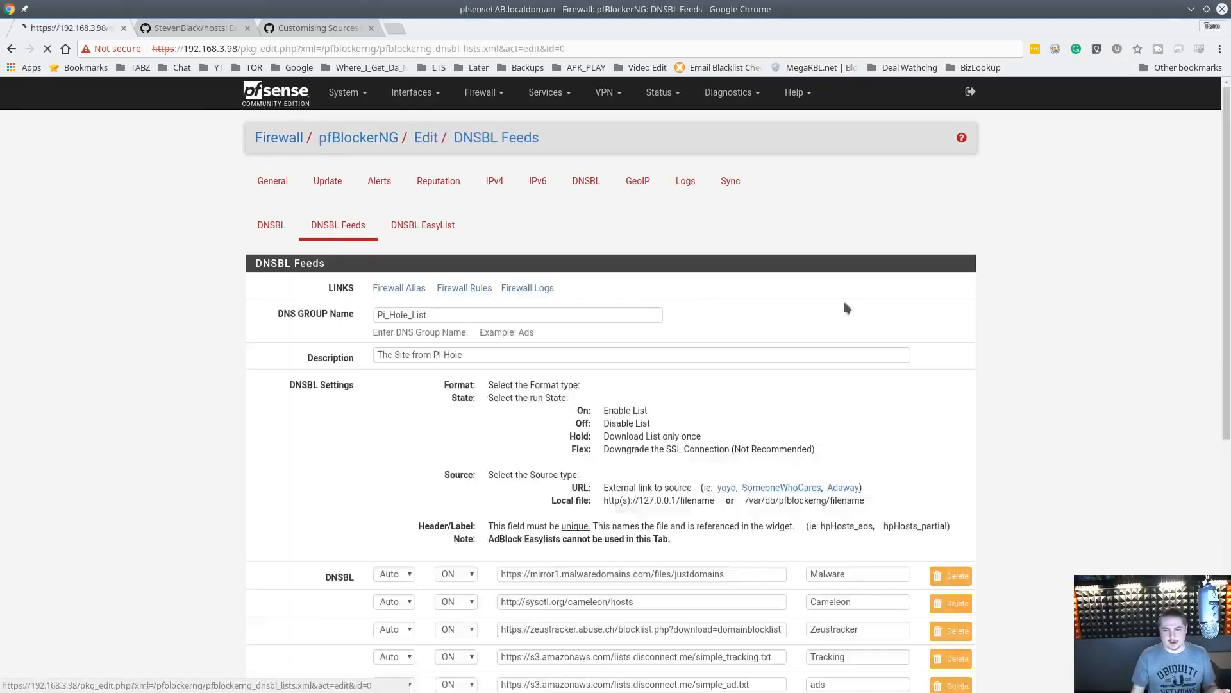
{"action": "scroll", "coordinate": [649, 464], "scroll_direction": "down", "scroll_amount": 3}
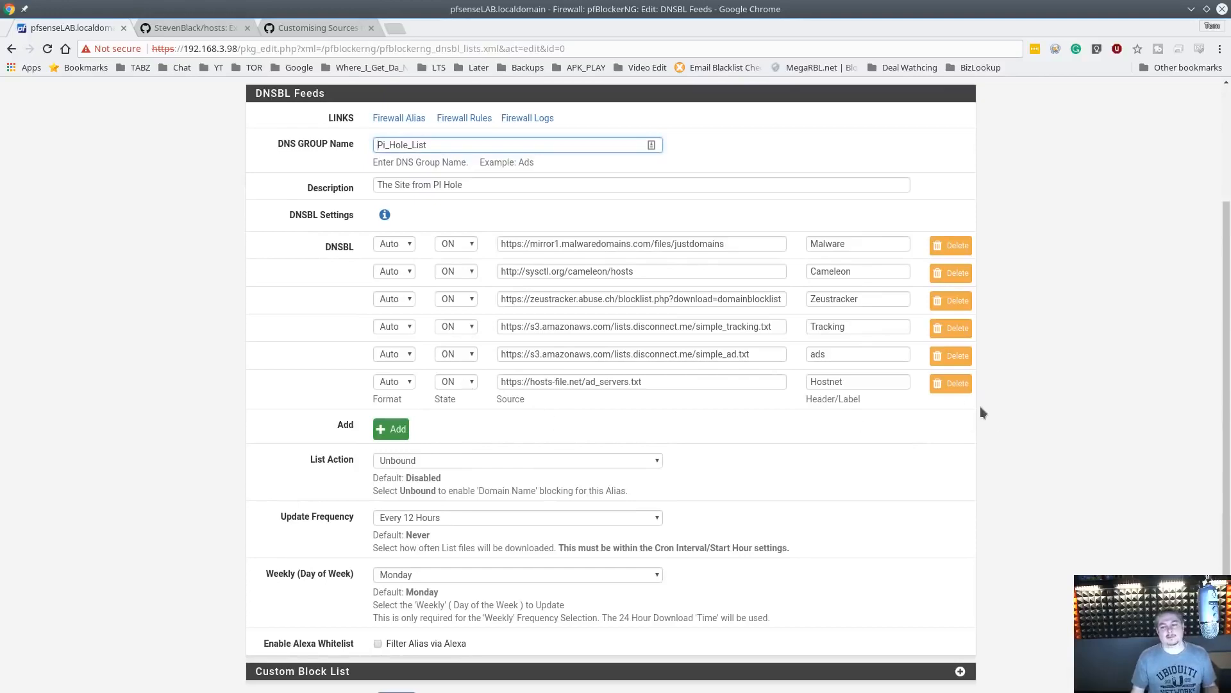
{"action": "scroll", "coordinate": [559, 546], "scroll_direction": "down", "scroll_amount": 2}
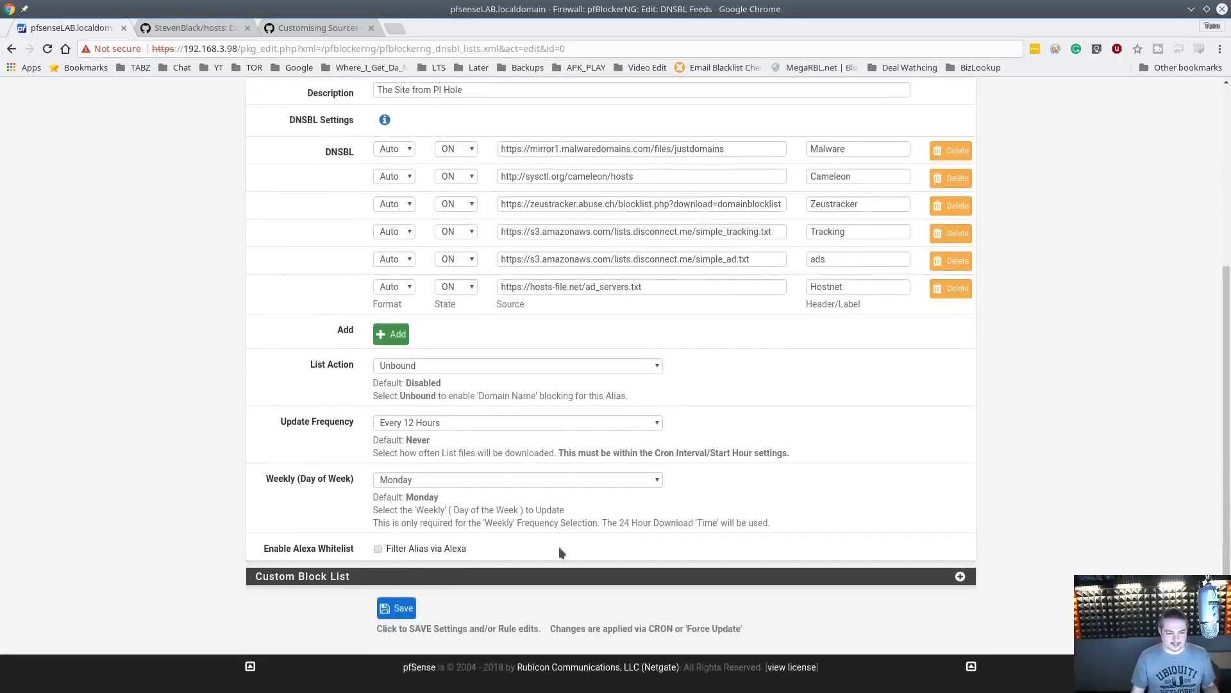
{"action": "scroll", "coordinate": [560, 546], "scroll_direction": "up", "scroll_amount": 5}
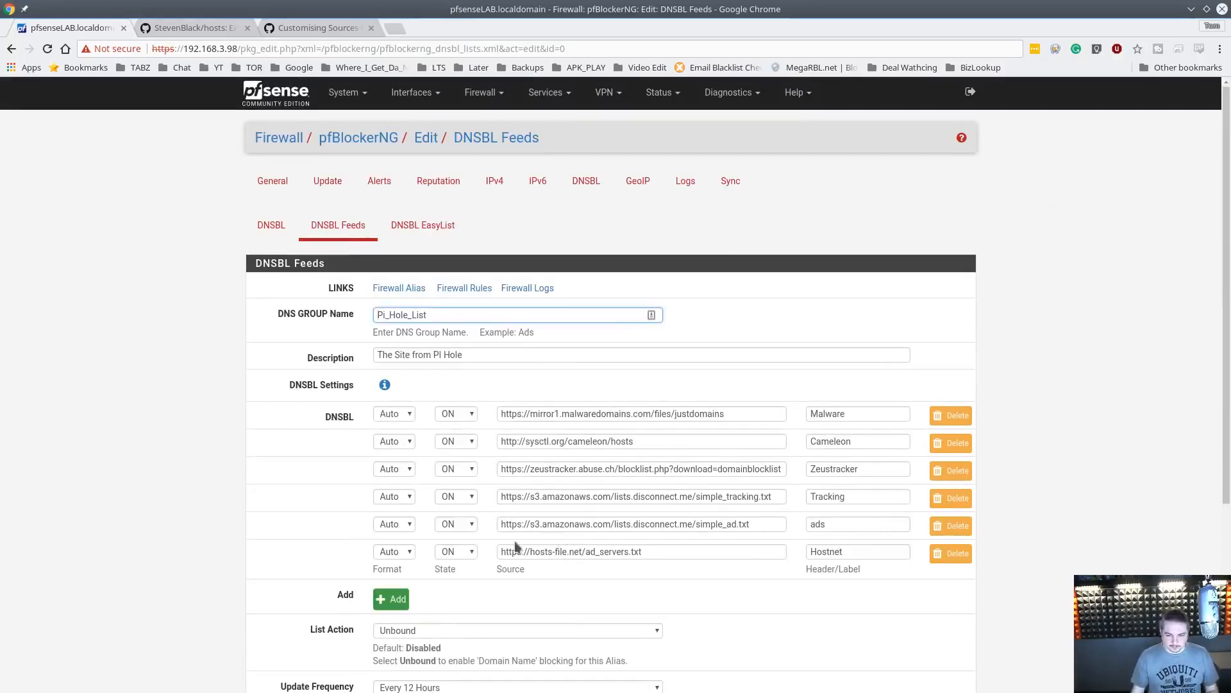
{"action": "triple_click", "coordinate": [768, 526]}
{"action": "key", "text": "ctrl+c"}
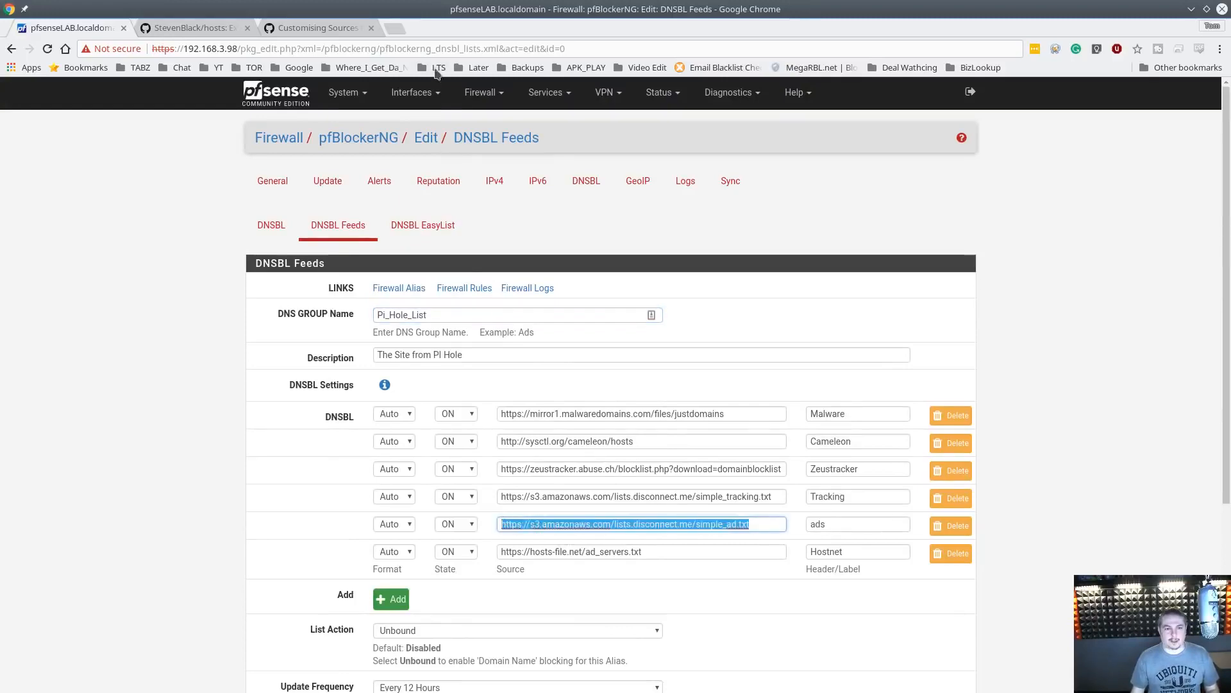
{"action": "left_click", "coordinate": [395, 28]}
{"action": "key", "text": "ctrl+v"}
{"action": "key", "text": "Return"}
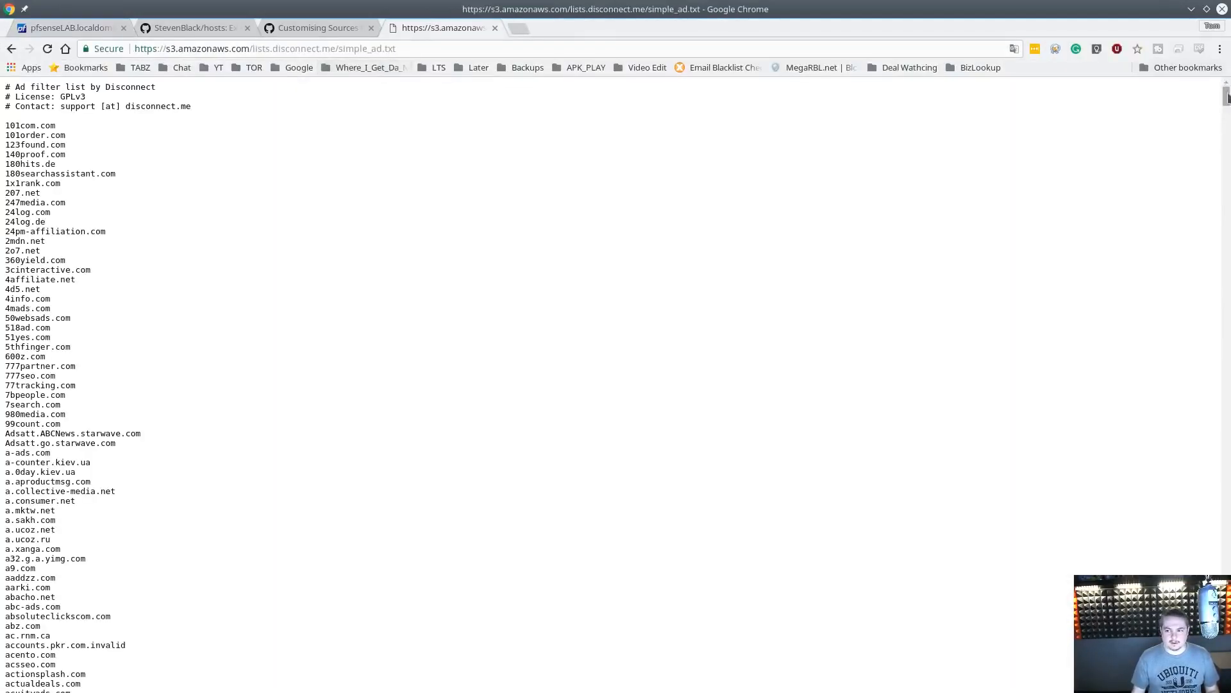
Copy the adspeed.net domain from the ad list and load it in a new browser tab
{"action": "left_click_drag", "start_coordinate": [1224, 96], "coordinate": [1216, 266]}
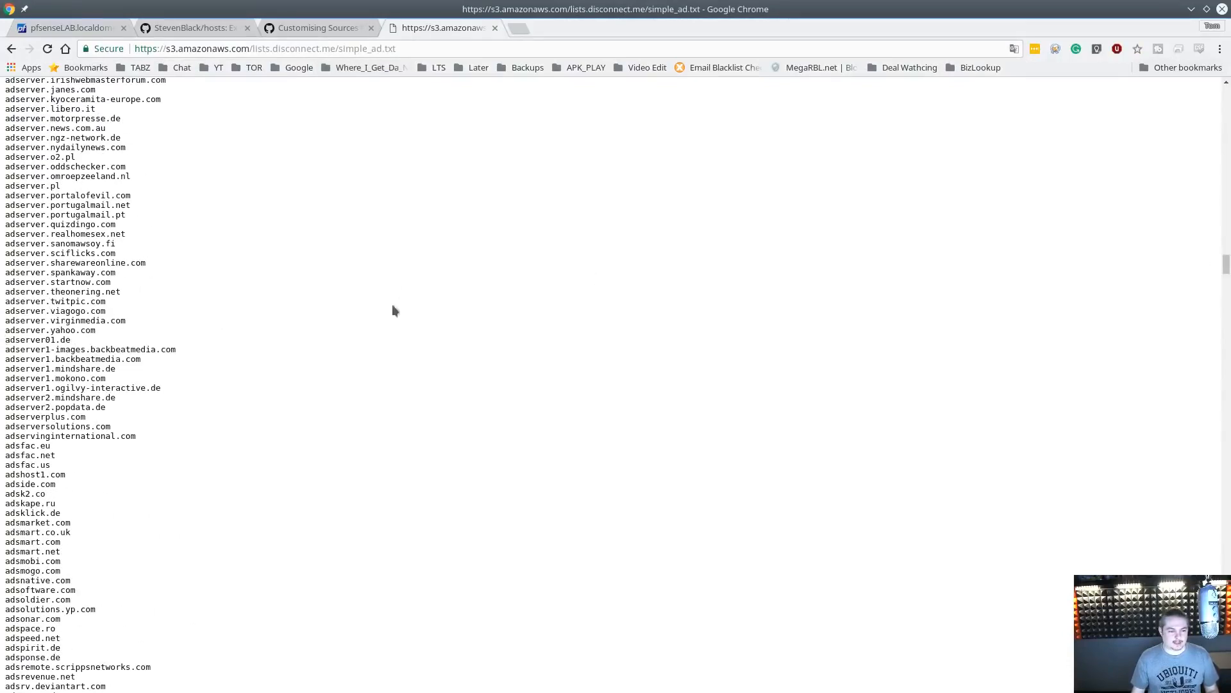
{"action": "scroll", "coordinate": [387, 333], "scroll_direction": "down", "scroll_amount": 3}
{"action": "scroll", "coordinate": [382, 381], "scroll_direction": "down", "scroll_amount": 2}
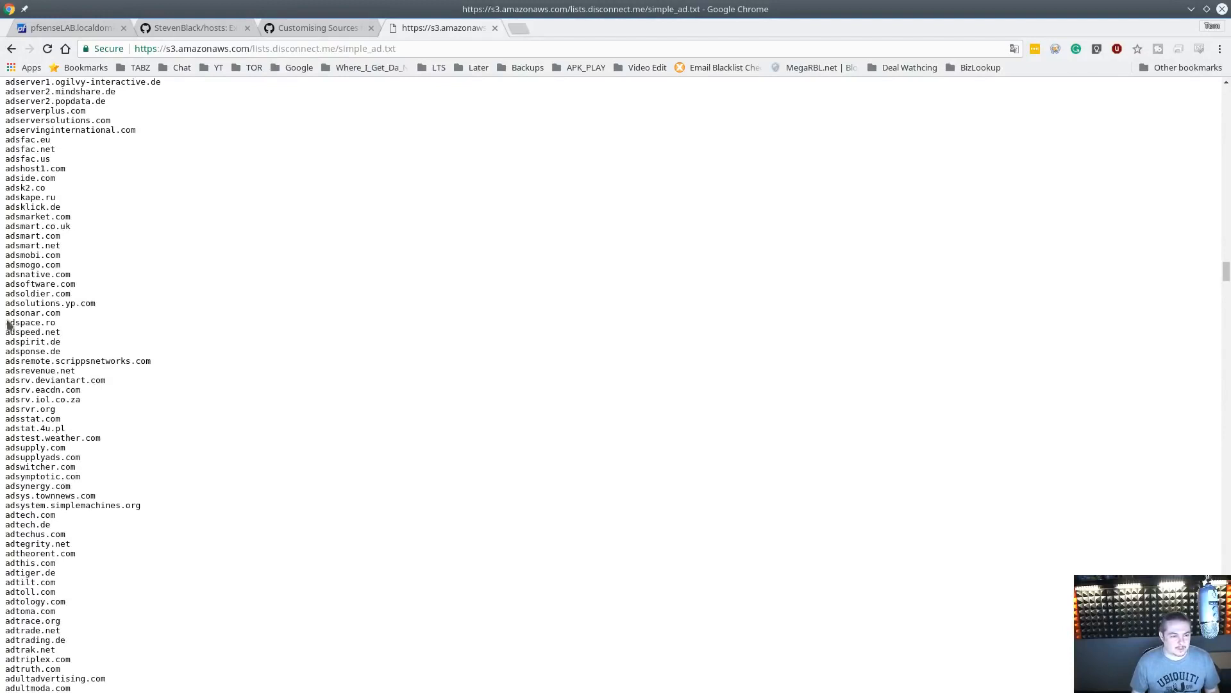
{"action": "left_click_drag", "start_coordinate": [7, 334], "coordinate": [61, 332]}
{"action": "key", "text": "ctrl+c"}
{"action": "left_click", "coordinate": [67, 336]}
{"action": "left_click", "coordinate": [514, 23]}
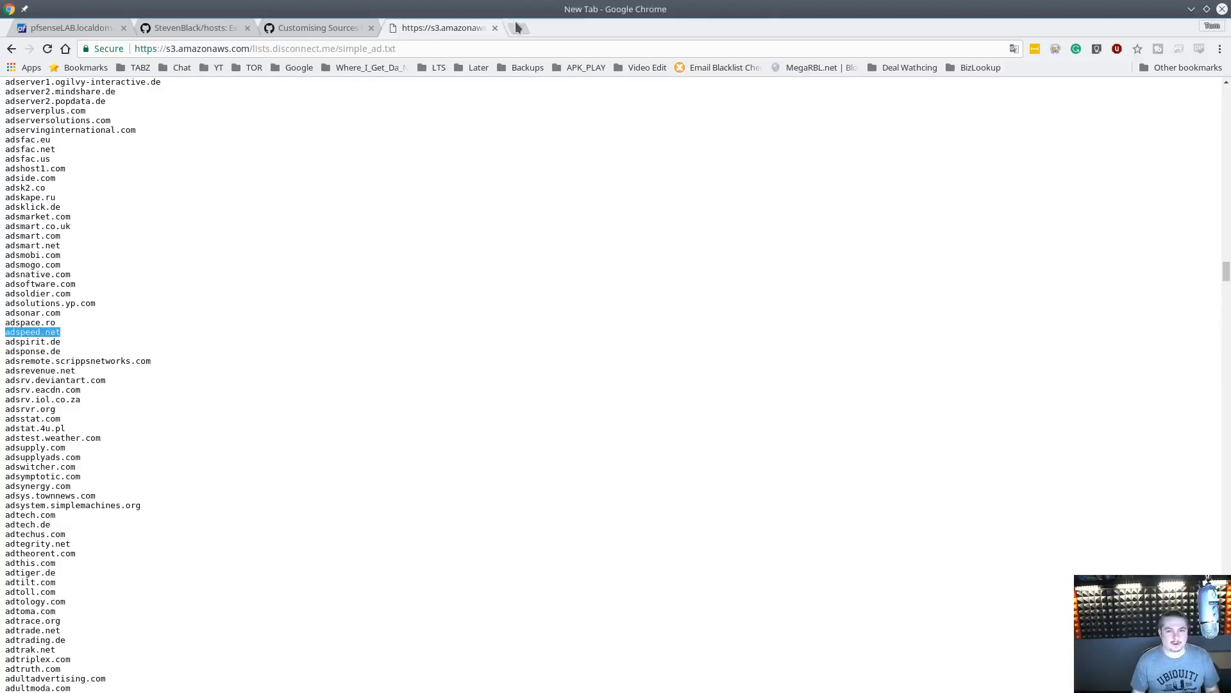
{"action": "key", "text": "ctrl+v"}
{"action": "key", "text": "Return"}
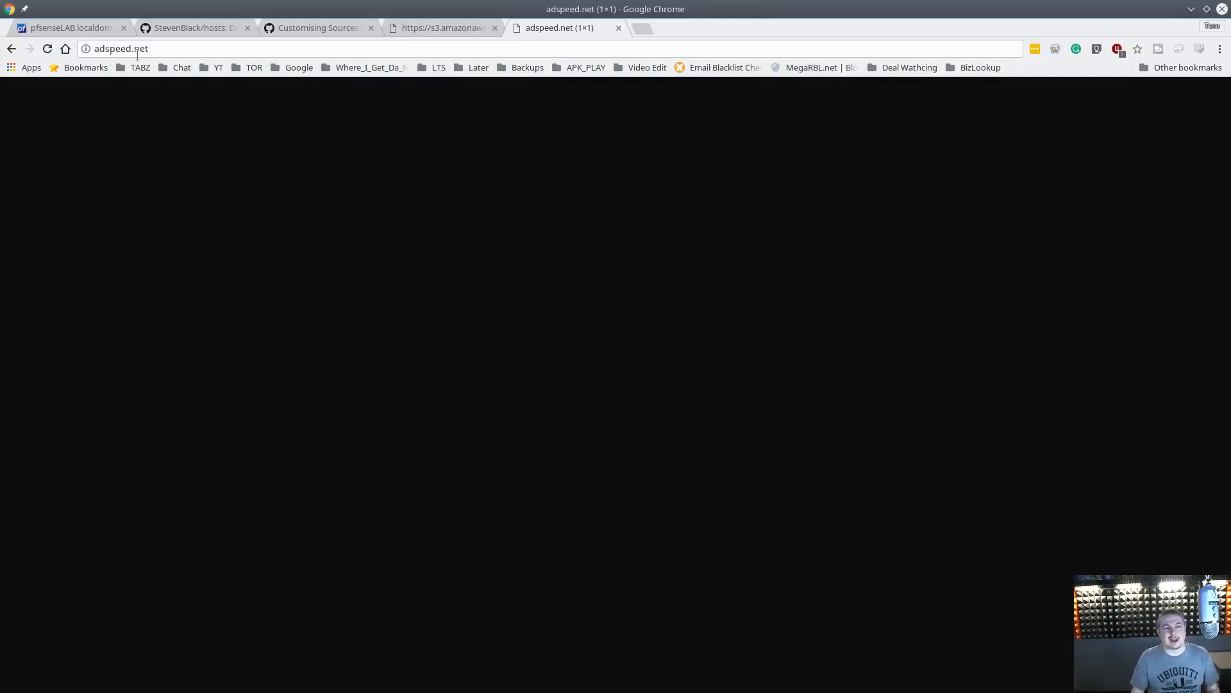
Inspect the adspeed.net page's elements and close its tab
{"action": "left_click", "coordinate": [197, 46]}
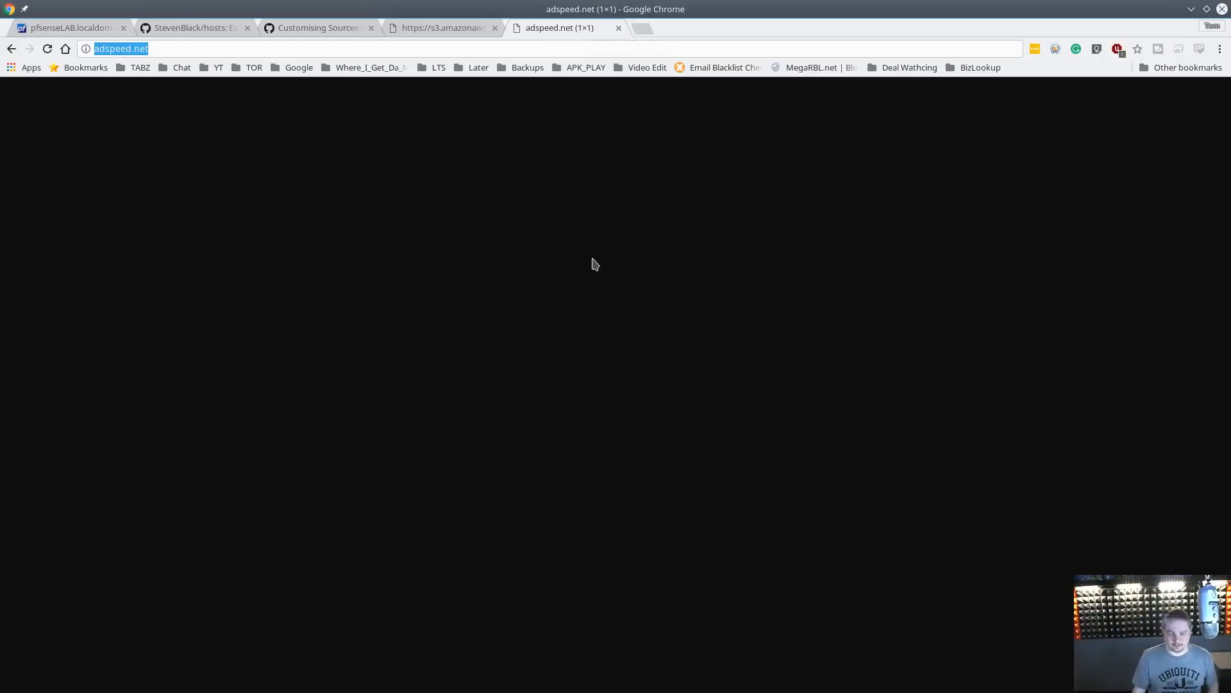
{"action": "left_click", "coordinate": [647, 206]}
{"action": "right_click", "coordinate": [612, 204]}
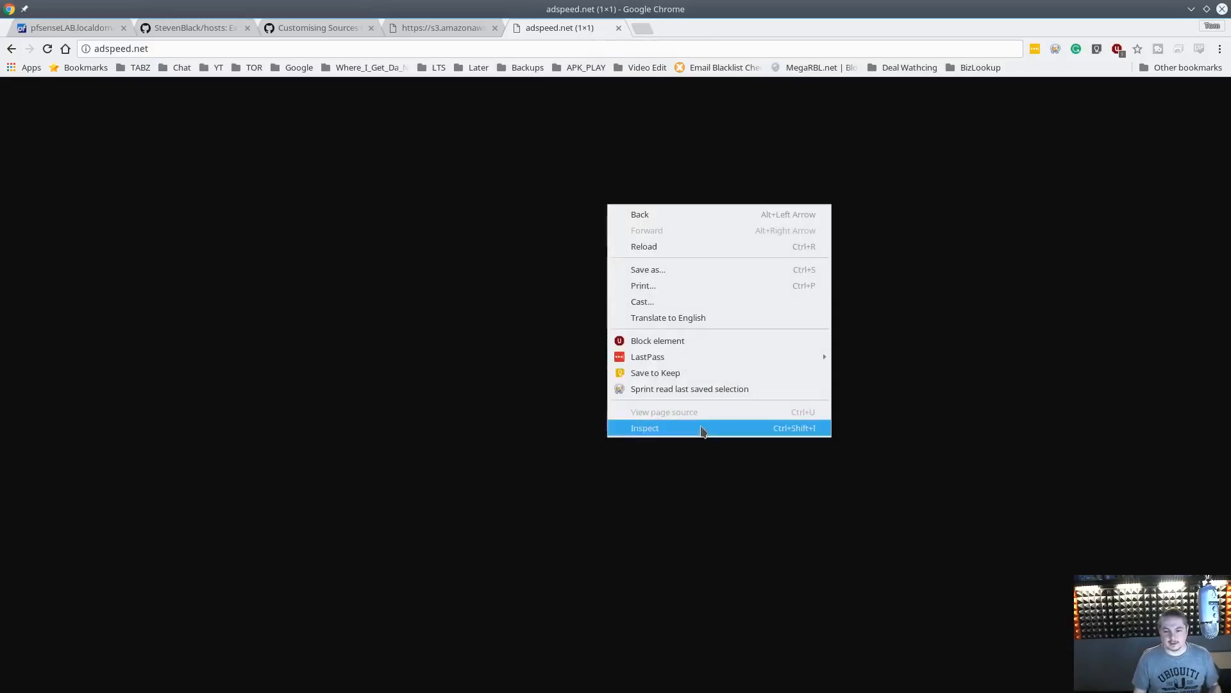
{"action": "left_click", "coordinate": [701, 426]}
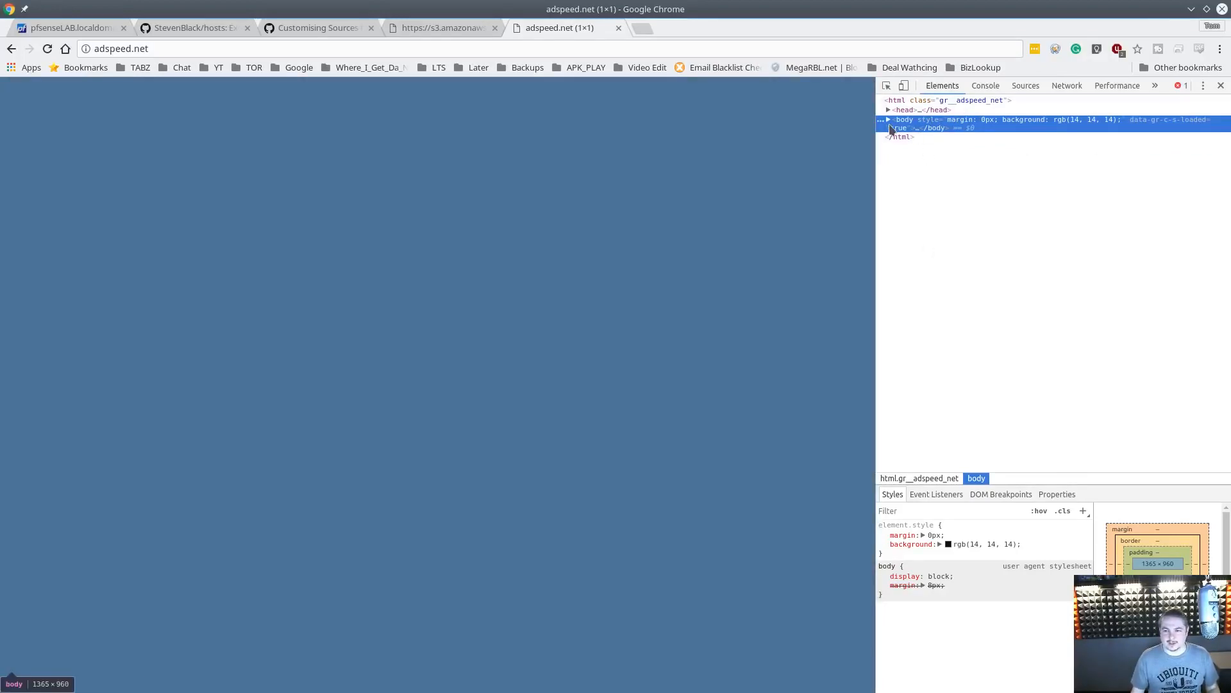
{"action": "left_click", "coordinate": [889, 123]}
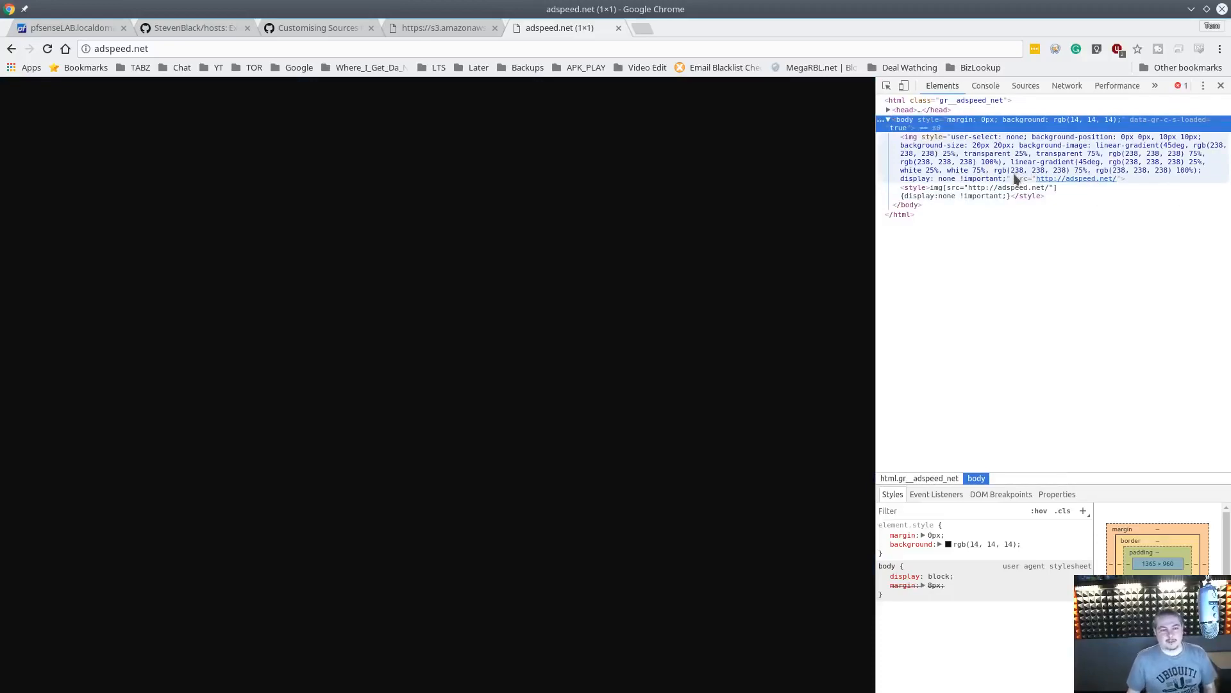
{"action": "left_click", "coordinate": [510, 42]}
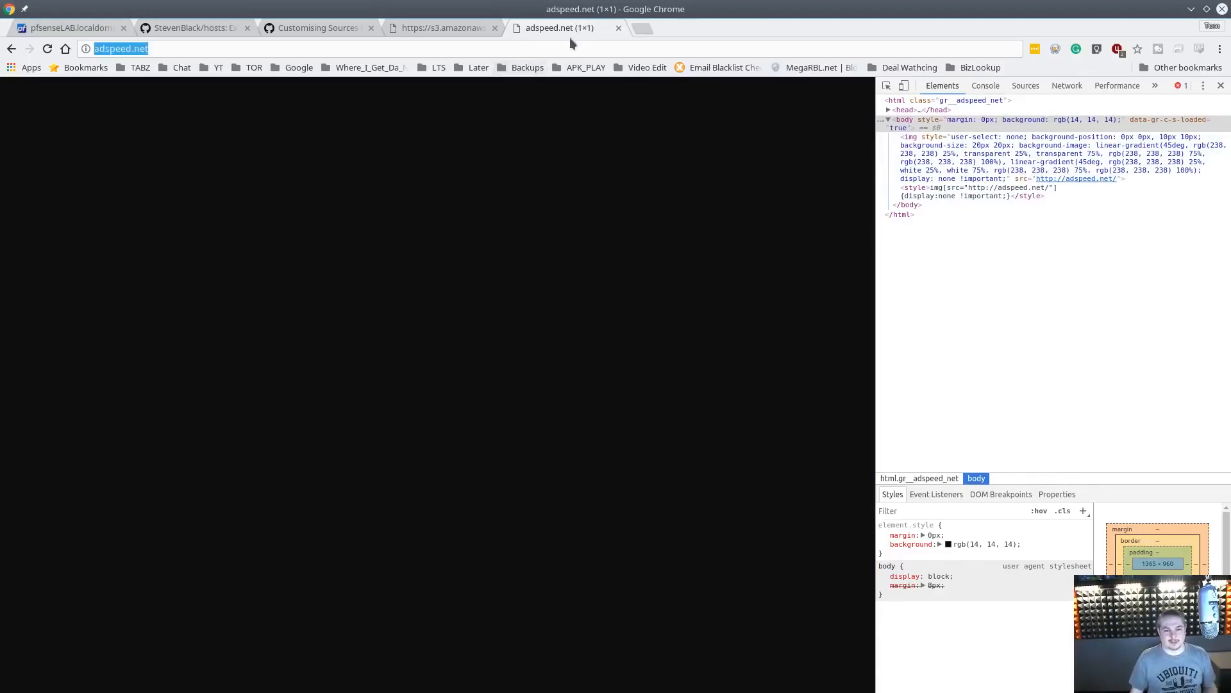
{"action": "left_click", "coordinate": [618, 27]}
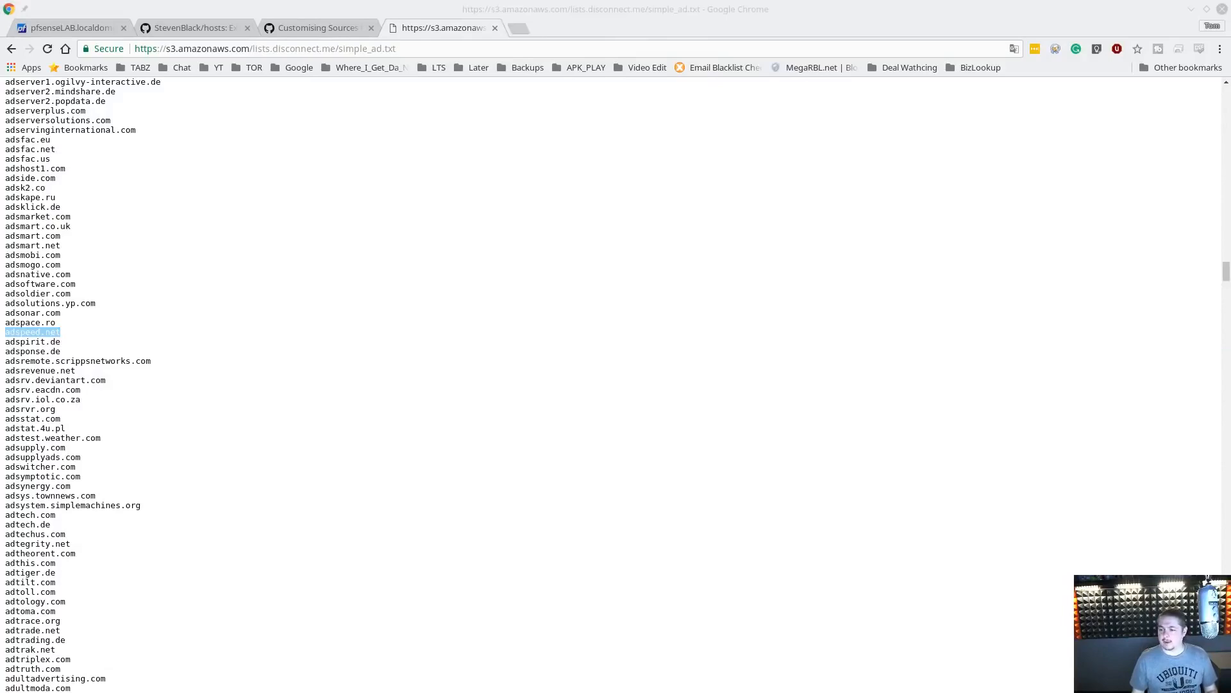
Bring the remote Windows 10 session into view and clear the Command Prompt with cls
{"action": "left_click_drag", "start_coordinate": [257, 385], "coordinate": [570, 86]}
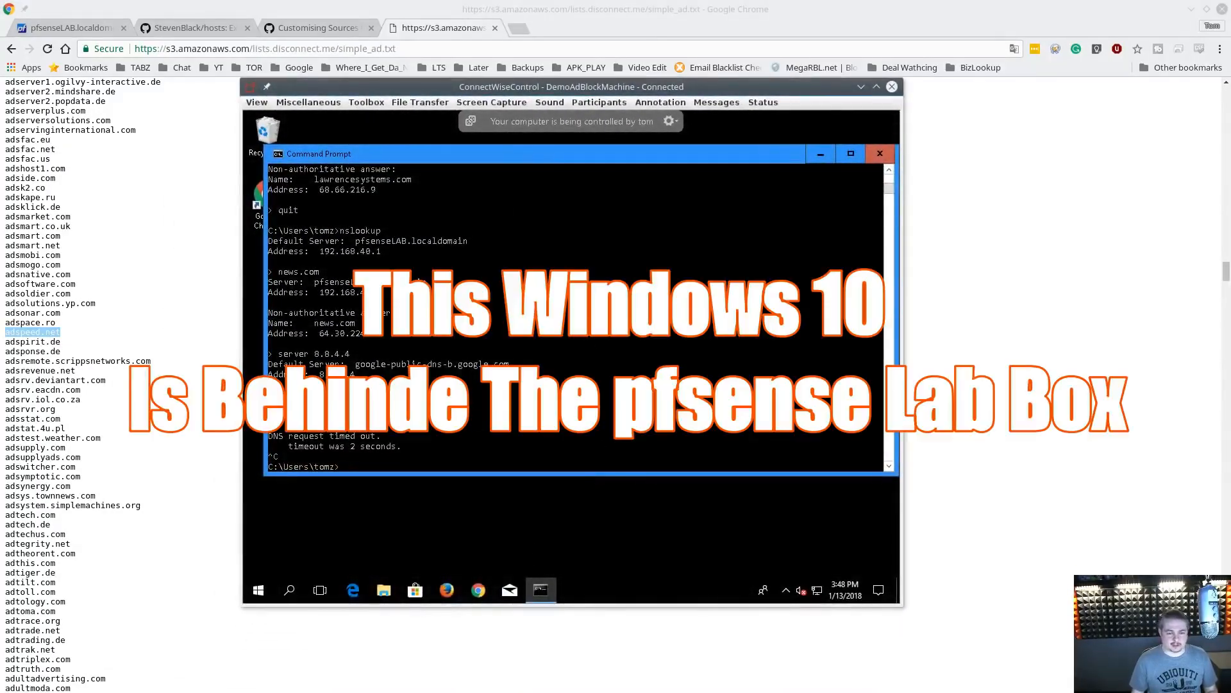
{"action": "left_click", "coordinate": [481, 378]}
{"action": "type", "text": "cl"}
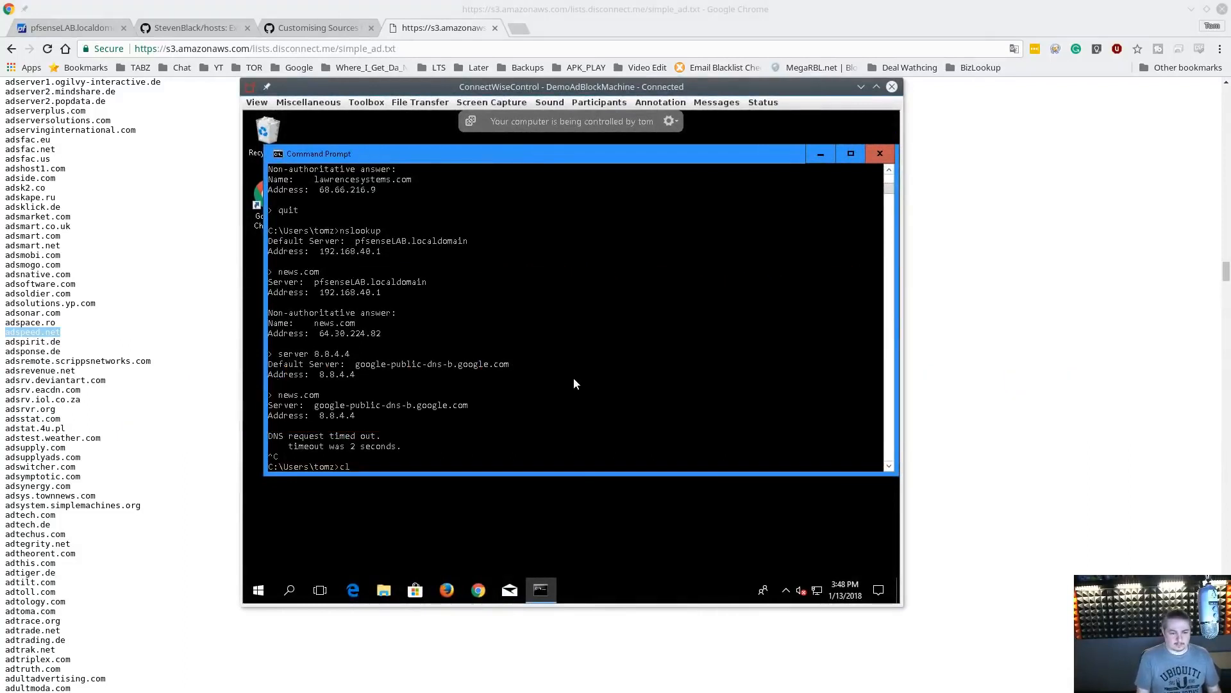
{"action": "key", "text": "BackSpace"}
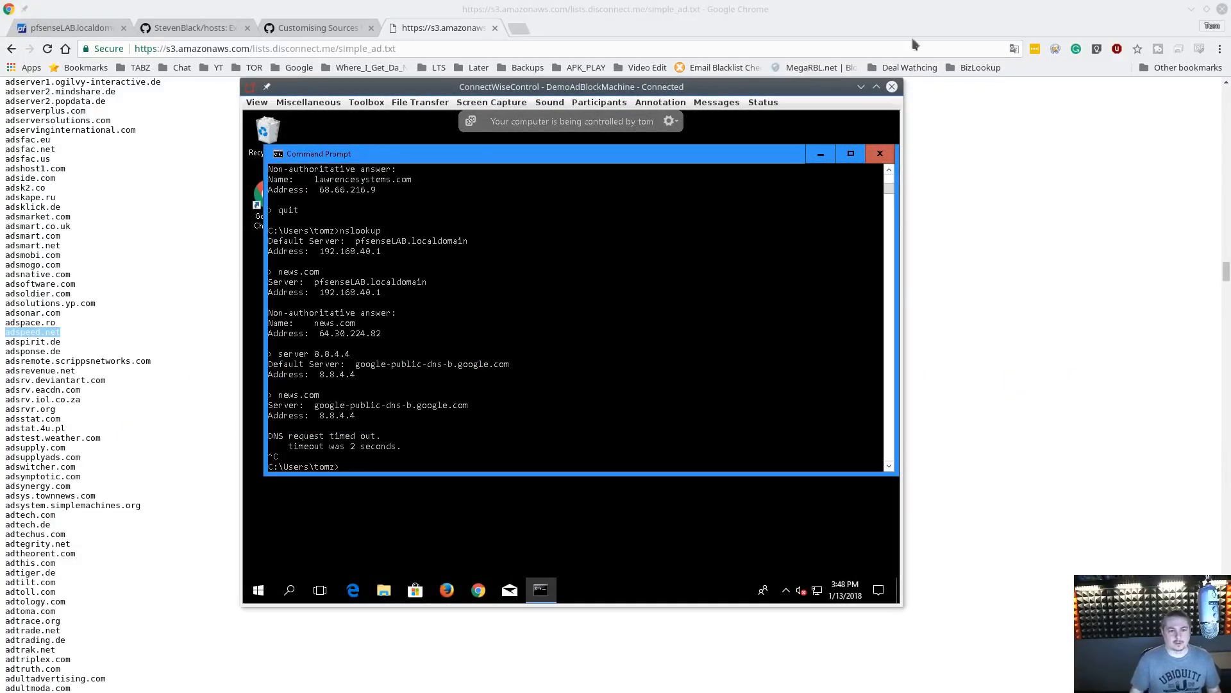
{"action": "type", "text": "clea"}
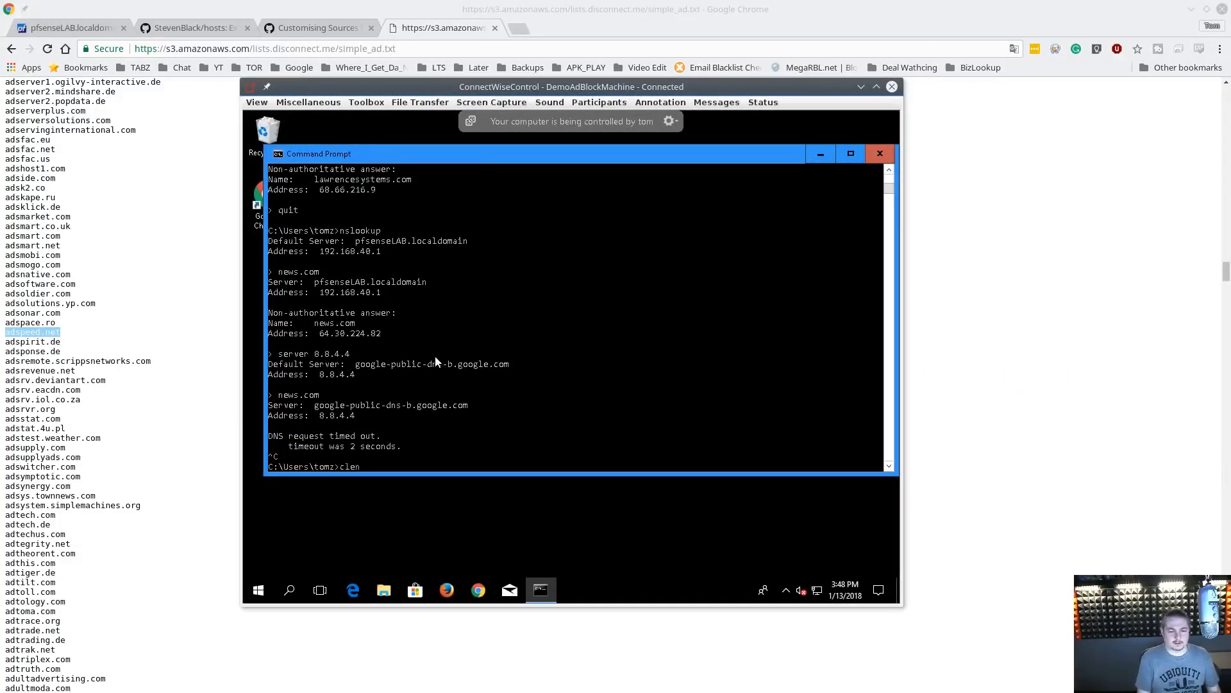
{"action": "type", "text": "r"}
{"action": "key", "text": "Return"}
{"action": "type", "text": "cls"}
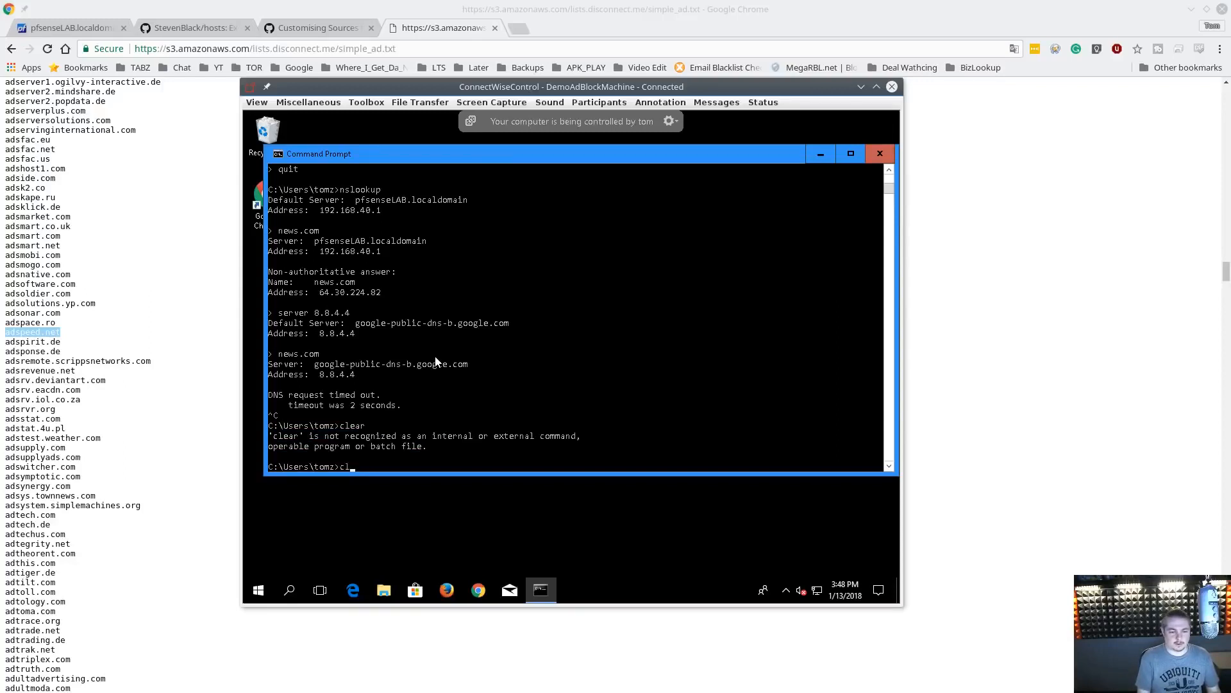
{"action": "key", "text": "Return"}
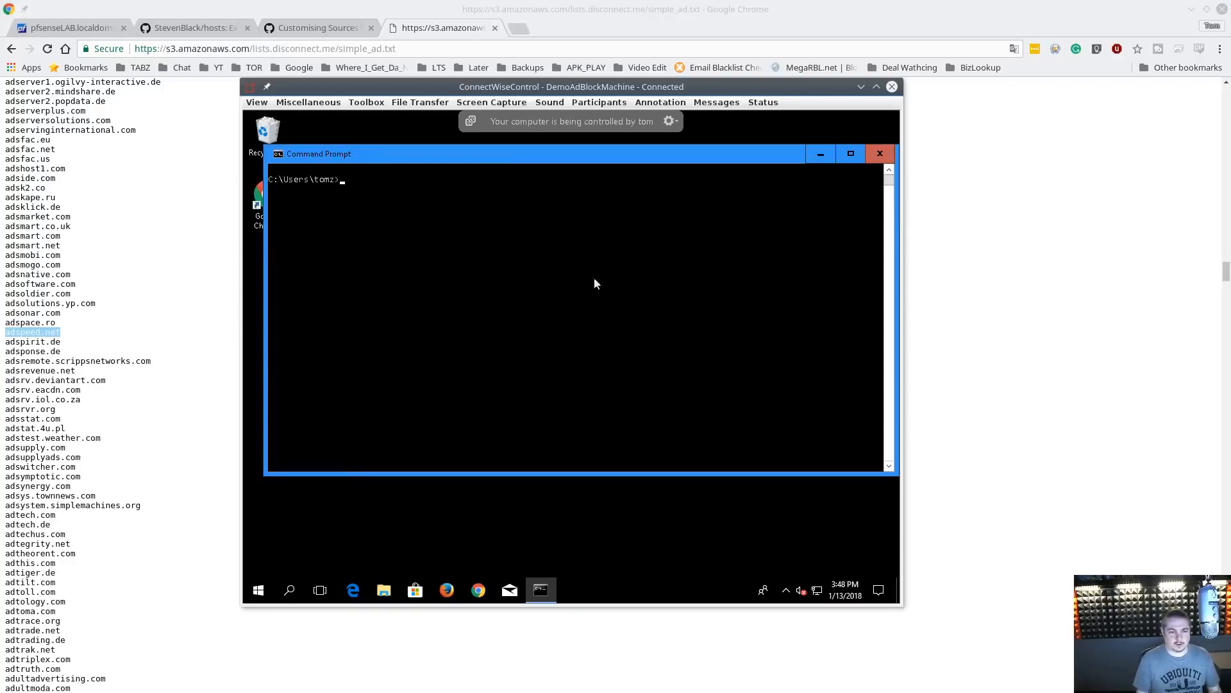
Set the remote session's zoom to 150% and reposition its window
{"action": "left_click", "coordinate": [257, 103]}
{"action": "mouse_move", "coordinate": [269, 143]}
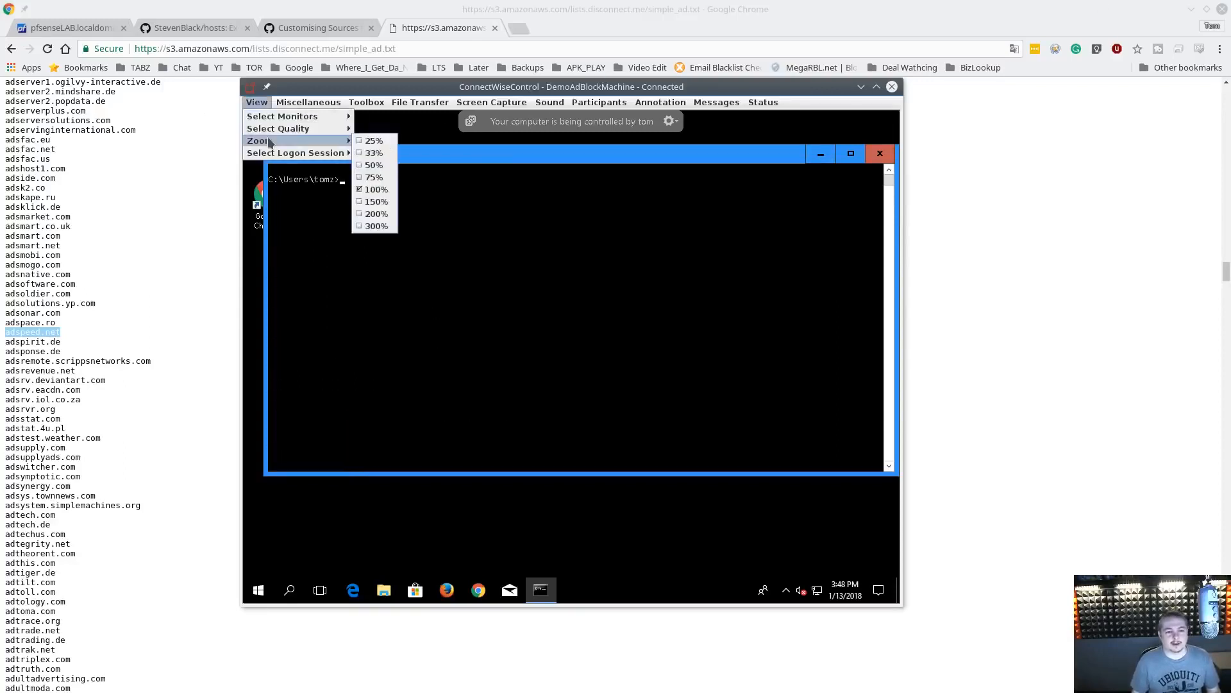
{"action": "left_click", "coordinate": [386, 200]}
{"action": "left_click_drag", "start_coordinate": [647, 11], "coordinate": [582, 38]}
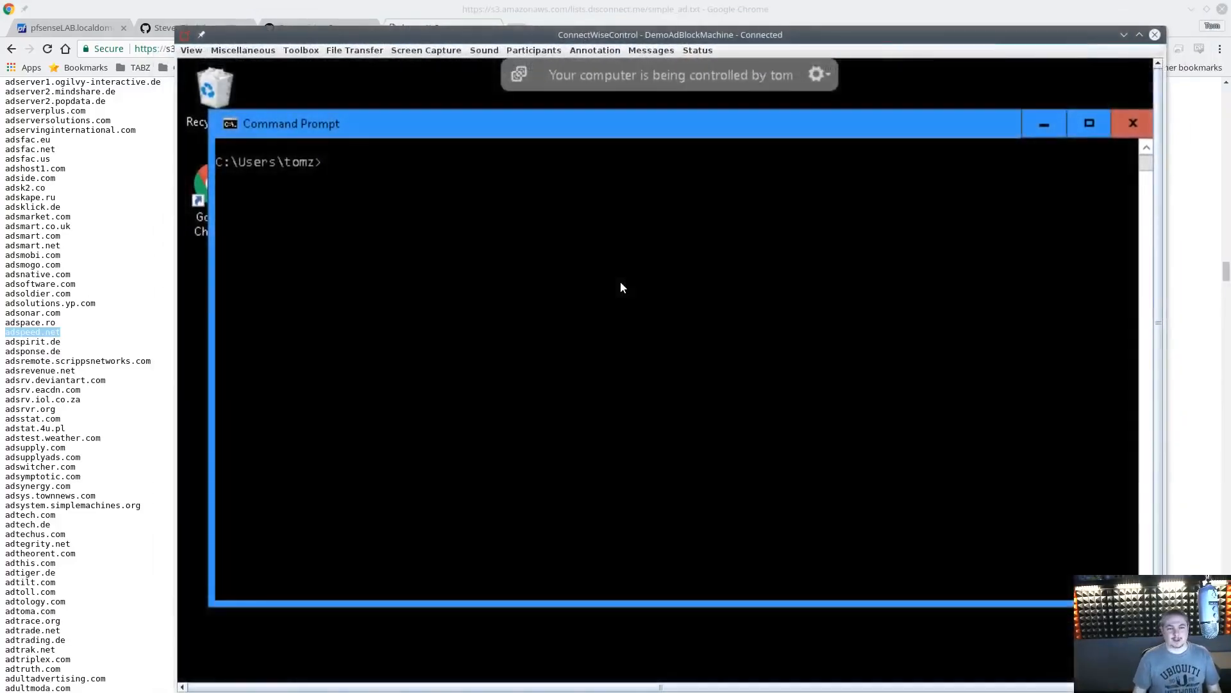
Try to start nslookup in the Command Prompt
{"action": "type", "text": "nslo"}
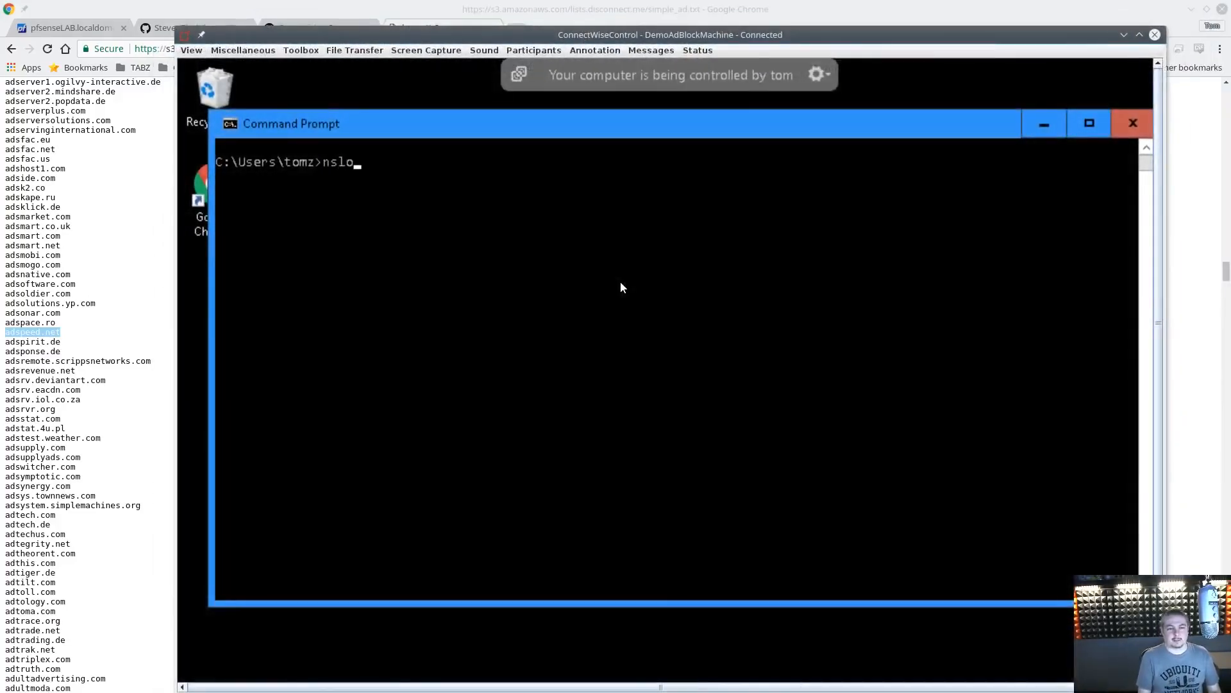
{"action": "type", "text": "ookup"}
{"action": "key", "text": "Return"}
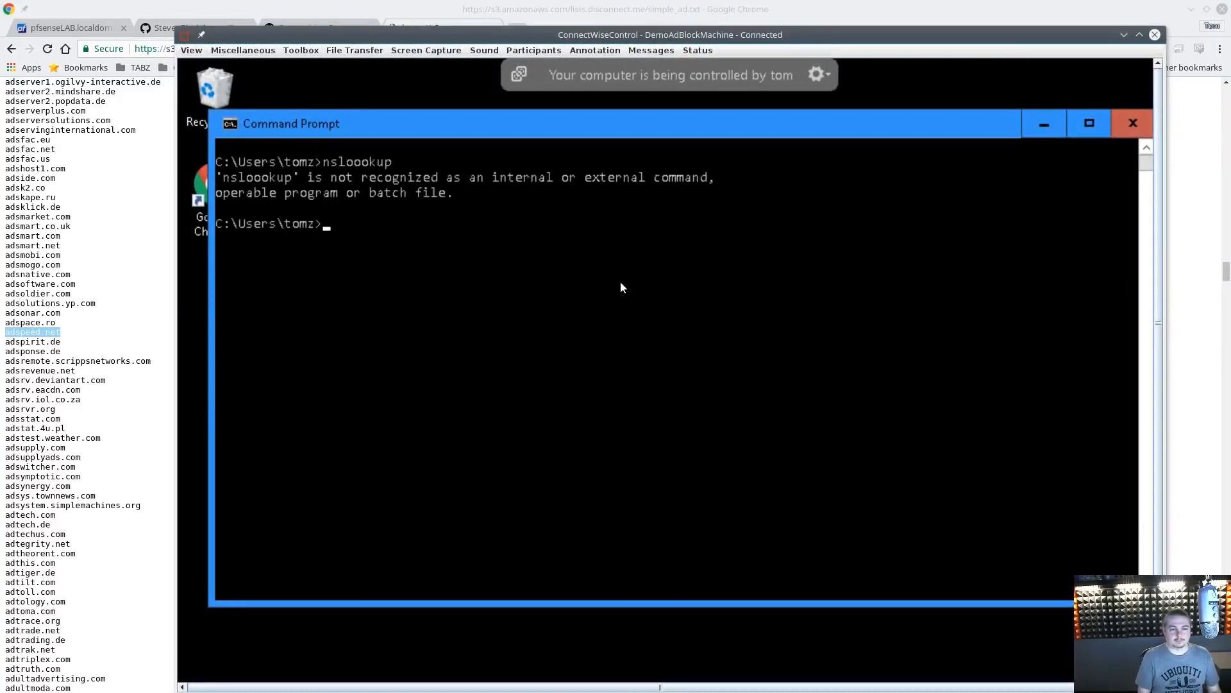
Start nslookup in the Command Prompt and look up adspeed.net through the default DNS server
{"action": "type", "text": "nslookup"}
{"action": "key", "text": "Return"}
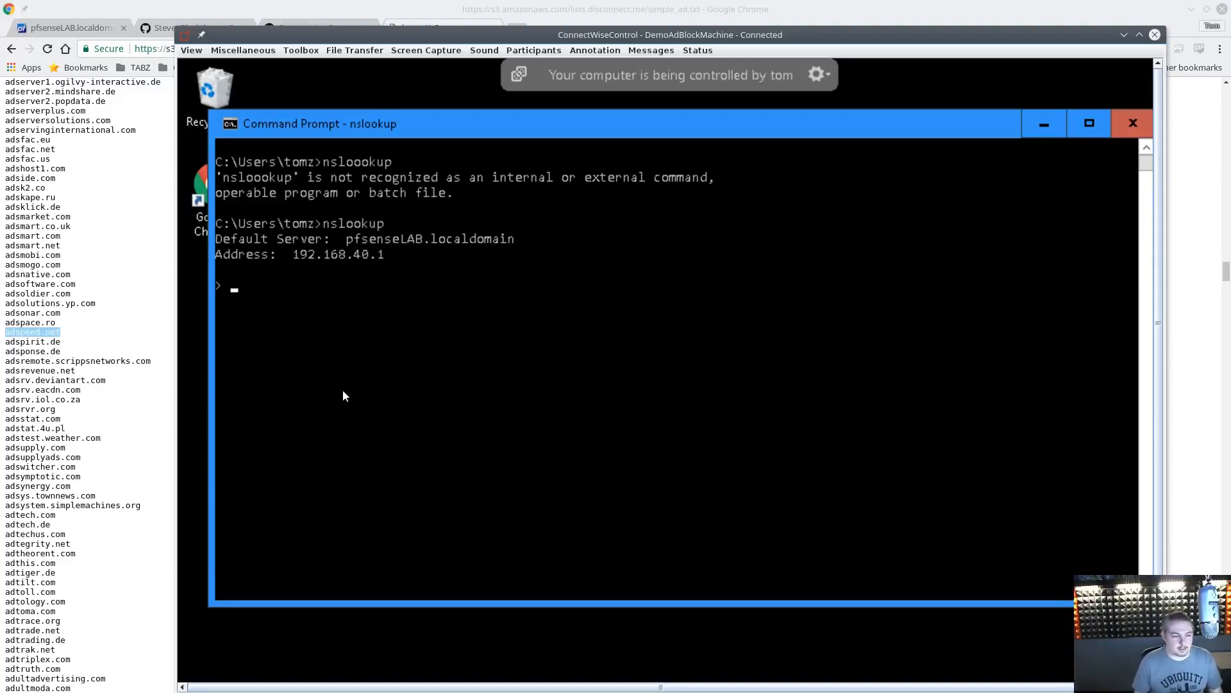
{"action": "type", "text": "adspe"}
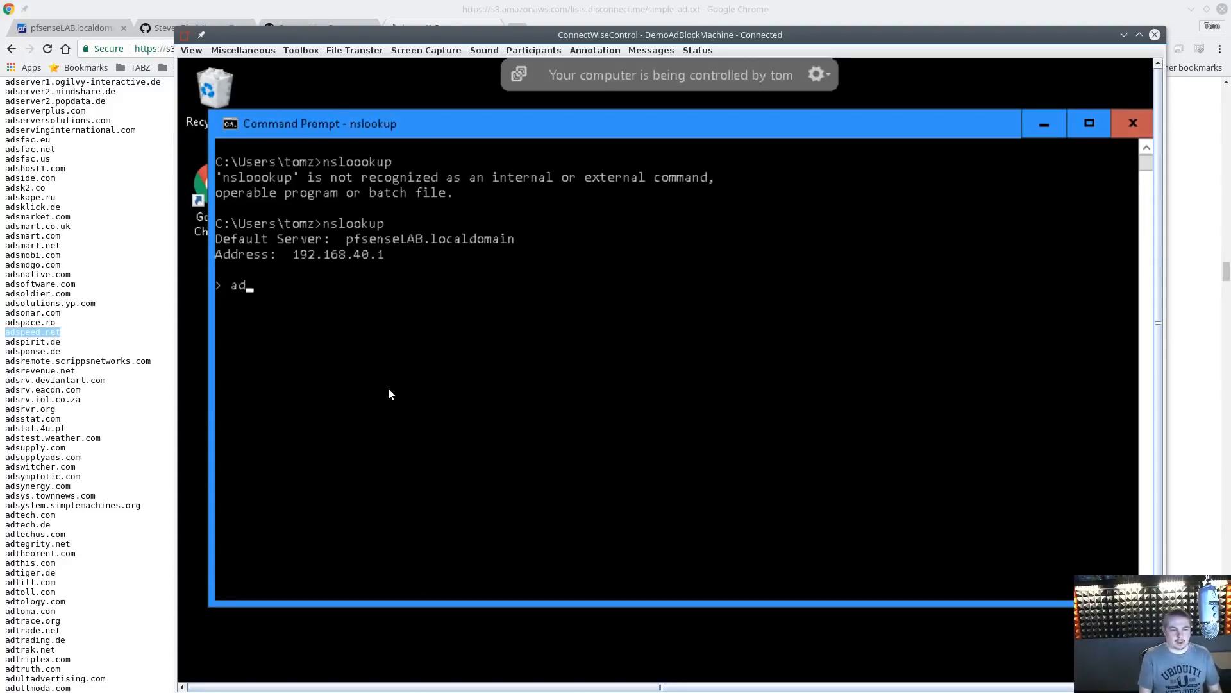
{"action": "type", "text": "ed.net"}
{"action": "key", "text": "Return"}
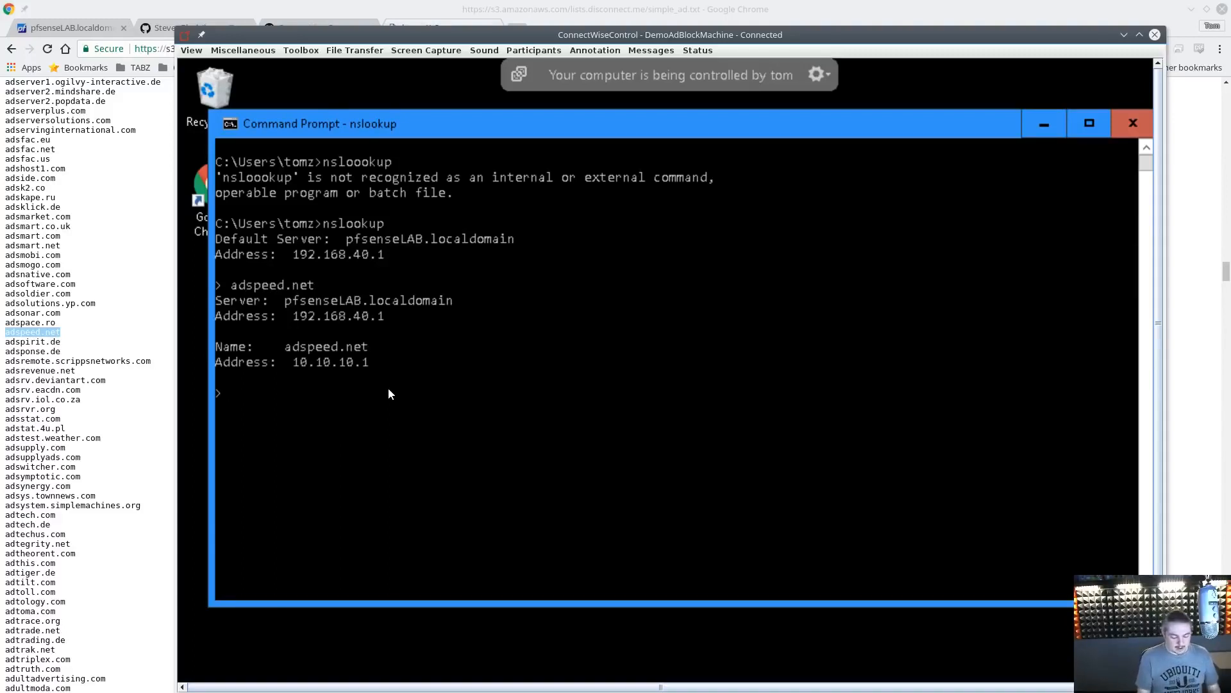
Switch nslookup to the 8.8.8.8 server and look up adspeed.net again
{"action": "type", "text": "server"}
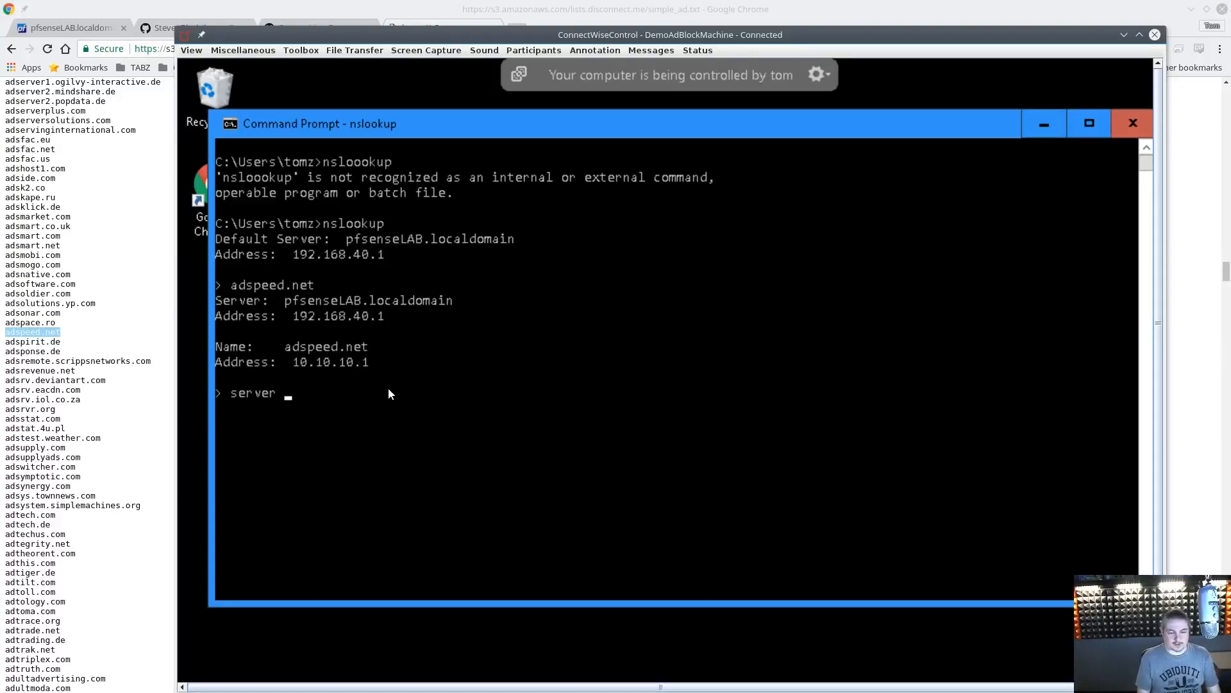
{"action": "type", "text": " 8.8"}
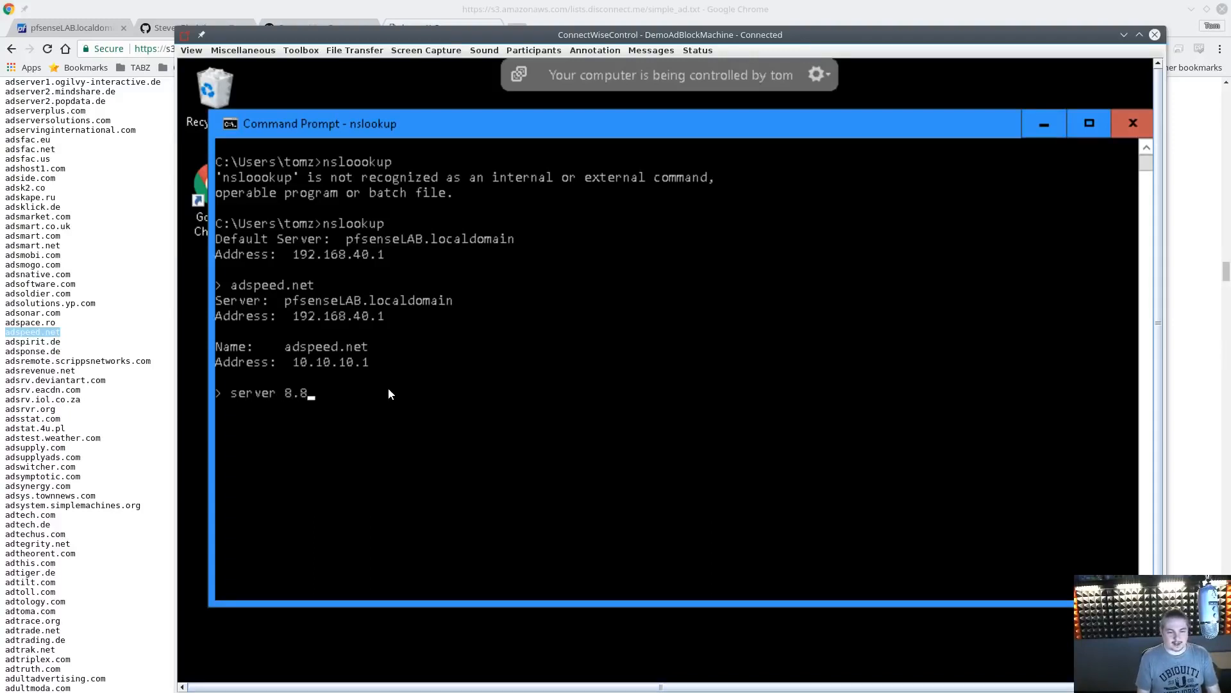
{"action": "type", "text": ".8.8"}
{"action": "key", "text": "Return"}
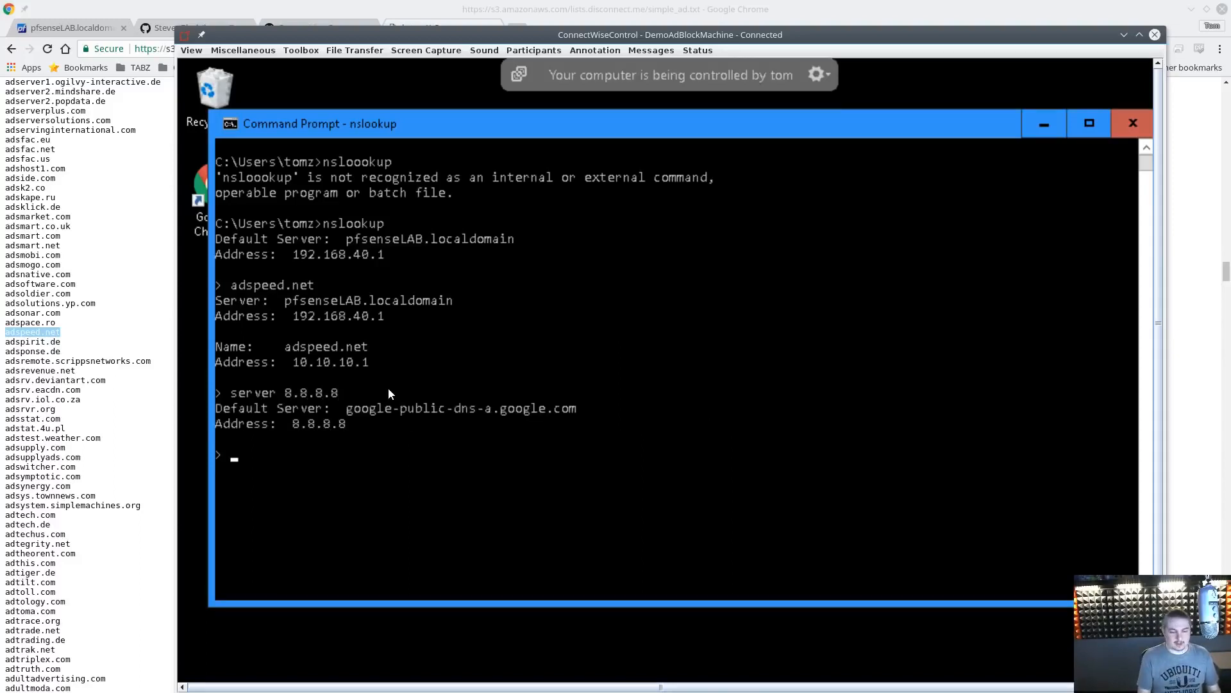
{"action": "type", "text": "ad"}
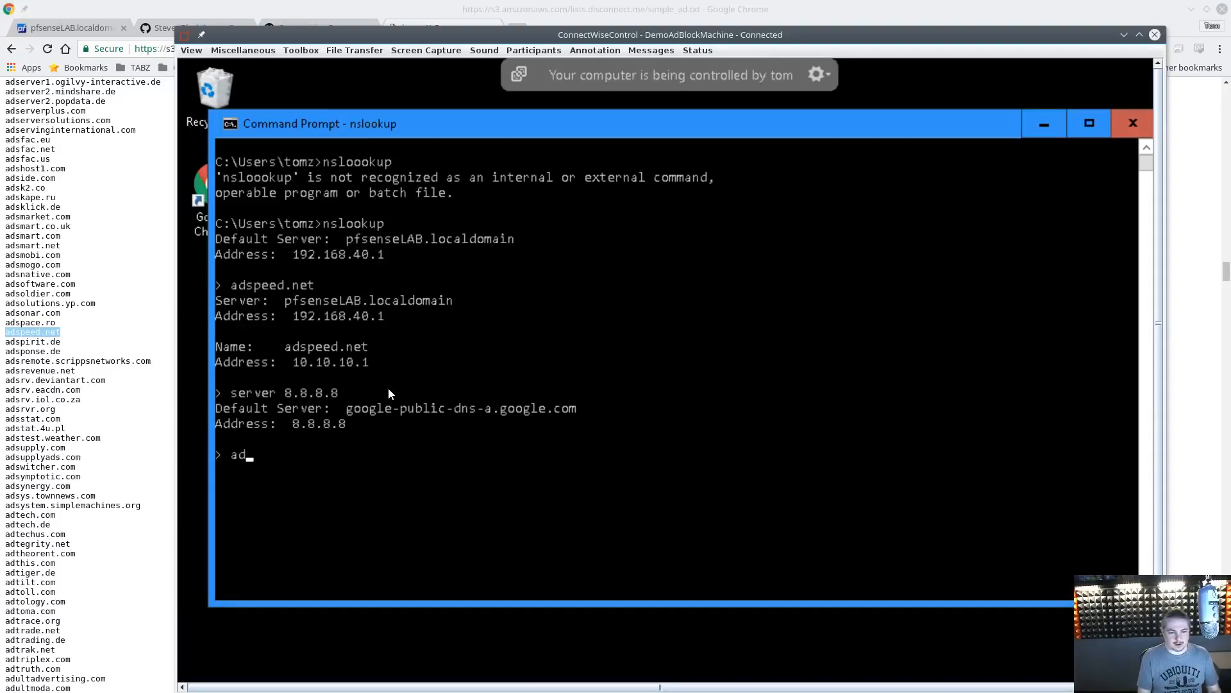
{"action": "type", "text": "speed.net"}
{"action": "key", "text": "Return"}
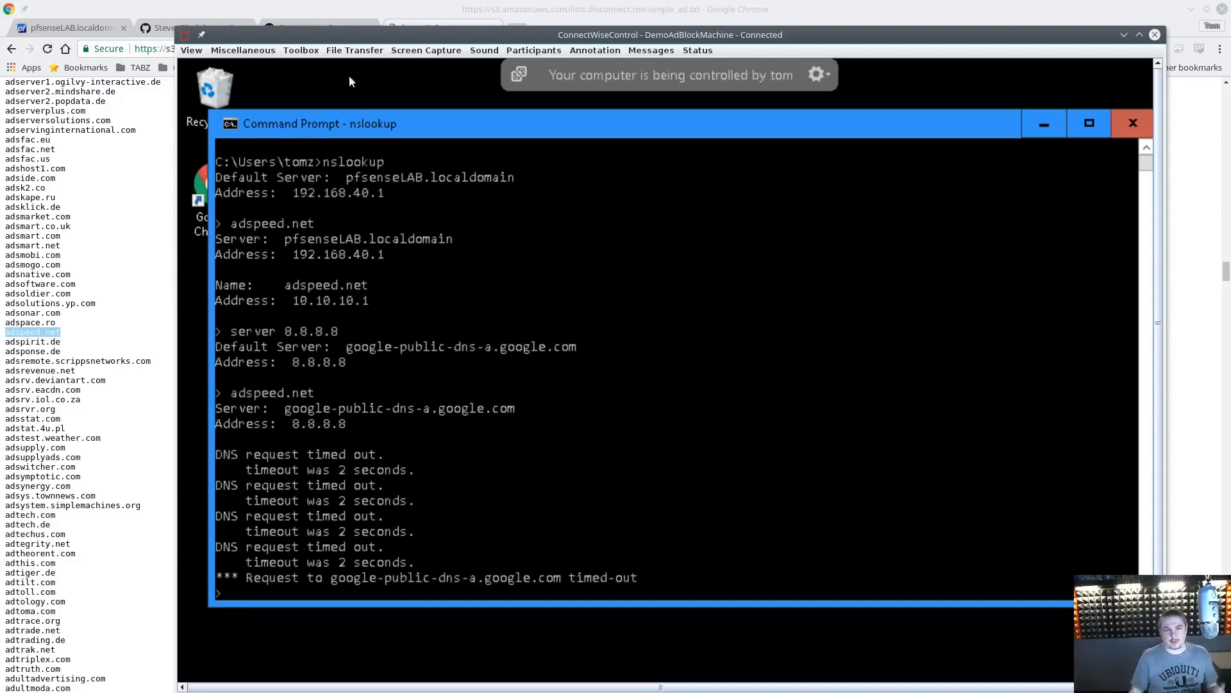
Open the non-GitHub mirror of the Unified hosts + gambling + porn + social list in a new tab
{"action": "left_click_drag", "start_coordinate": [444, 27], "coordinate": [583, 25]}
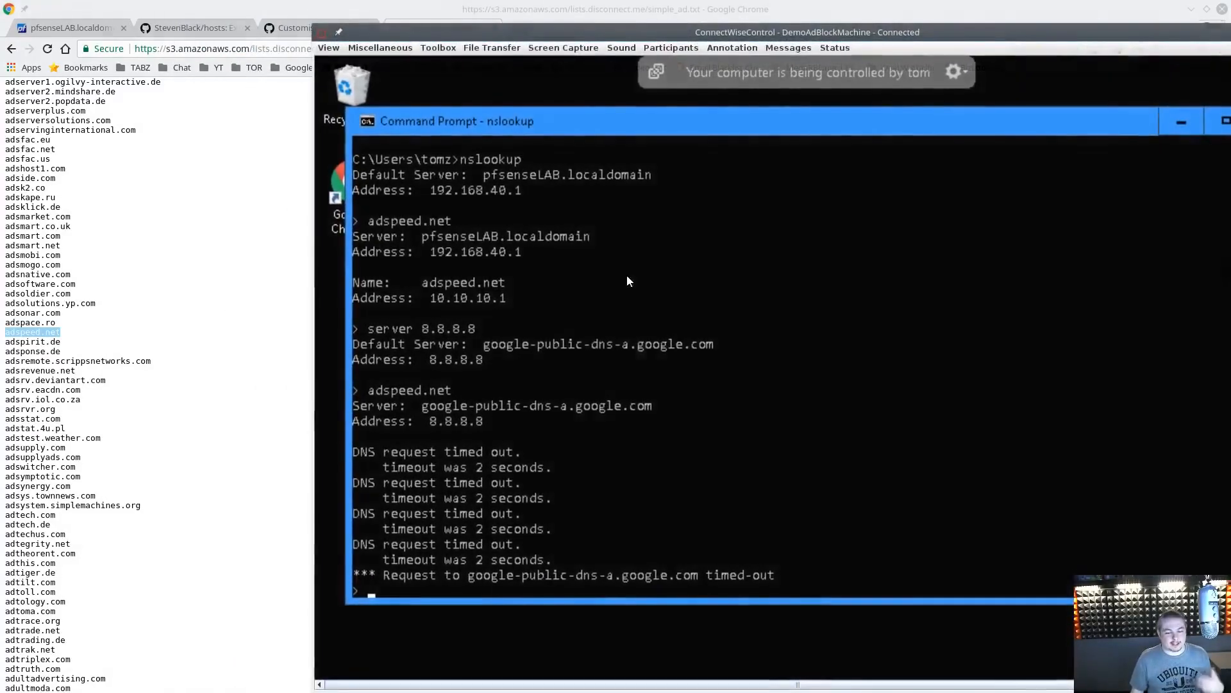
{"action": "left_click", "coordinate": [211, 29]}
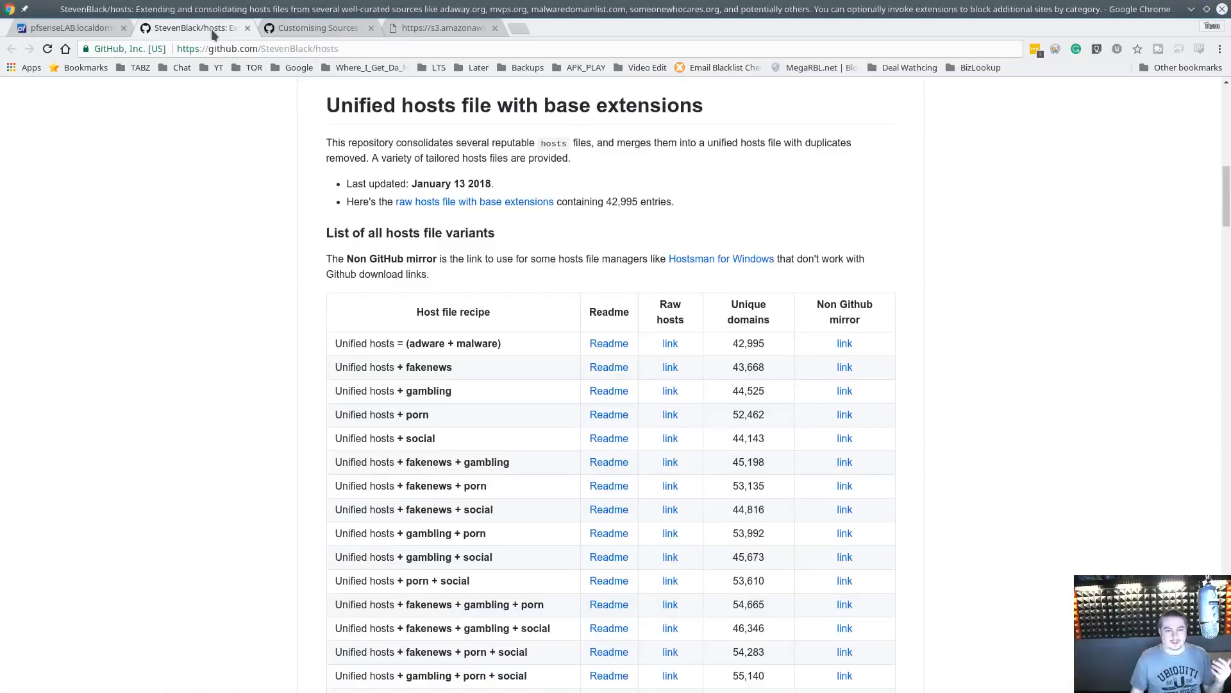
{"action": "scroll", "coordinate": [503, 349], "scroll_direction": "down", "scroll_amount": 4}
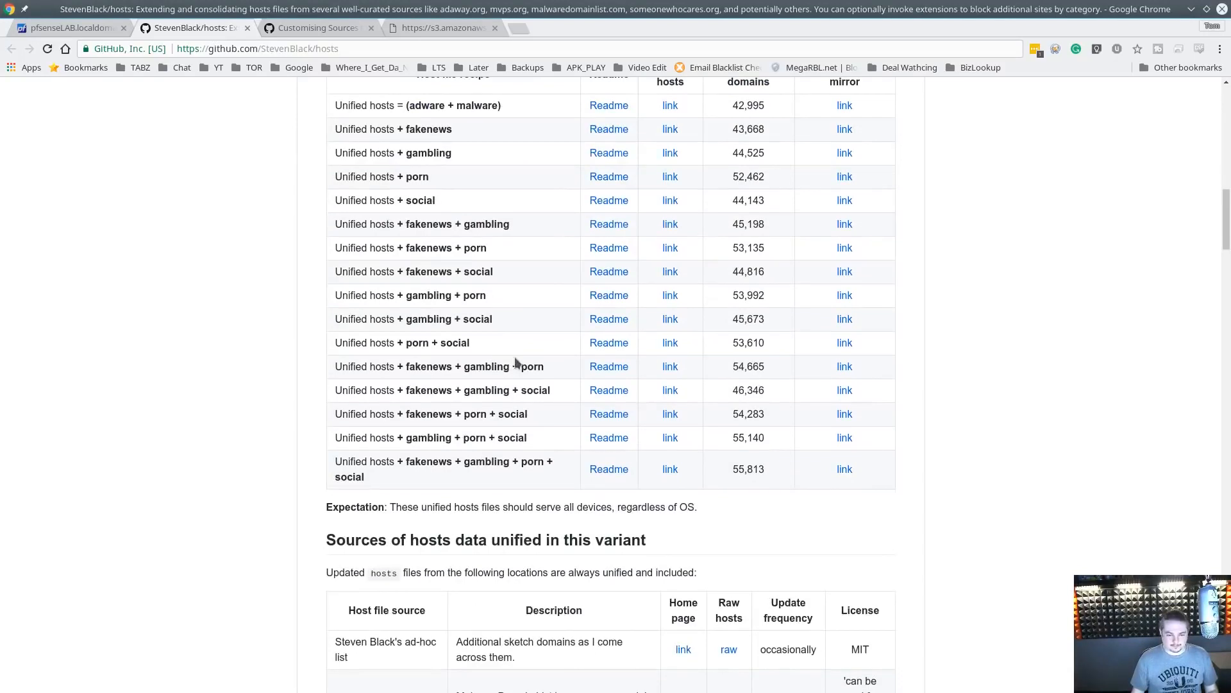
{"action": "middle_click", "coordinate": [844, 438]}
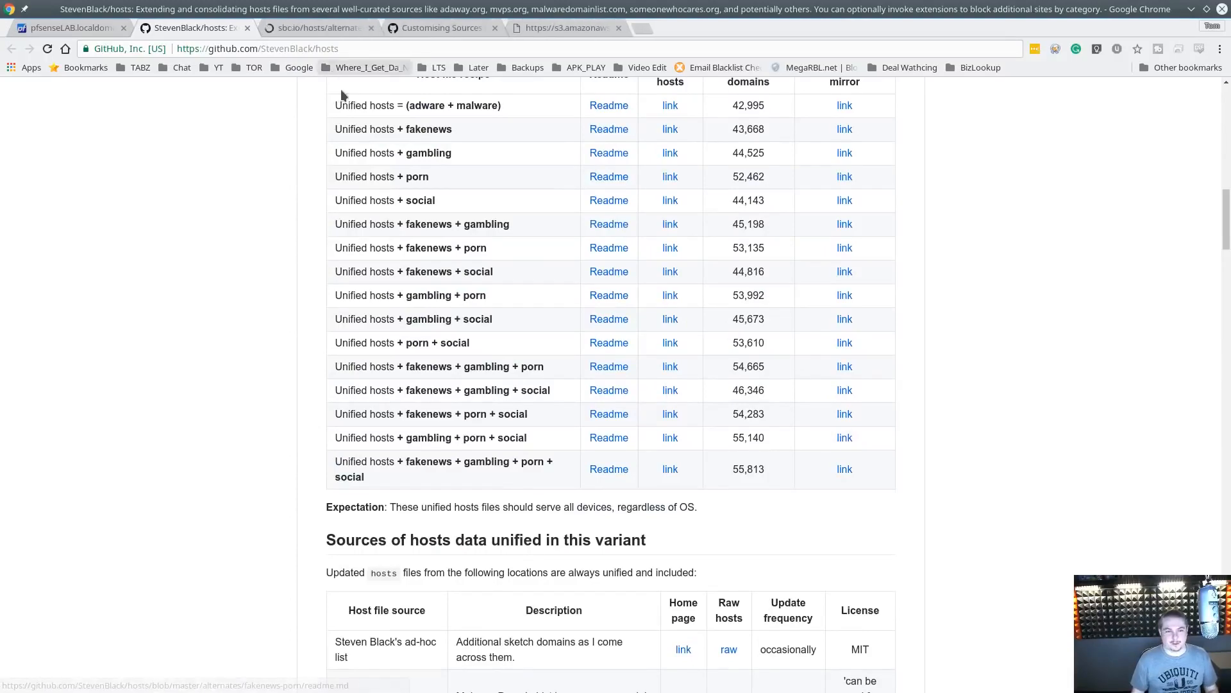
{"action": "left_click", "coordinate": [299, 28]}
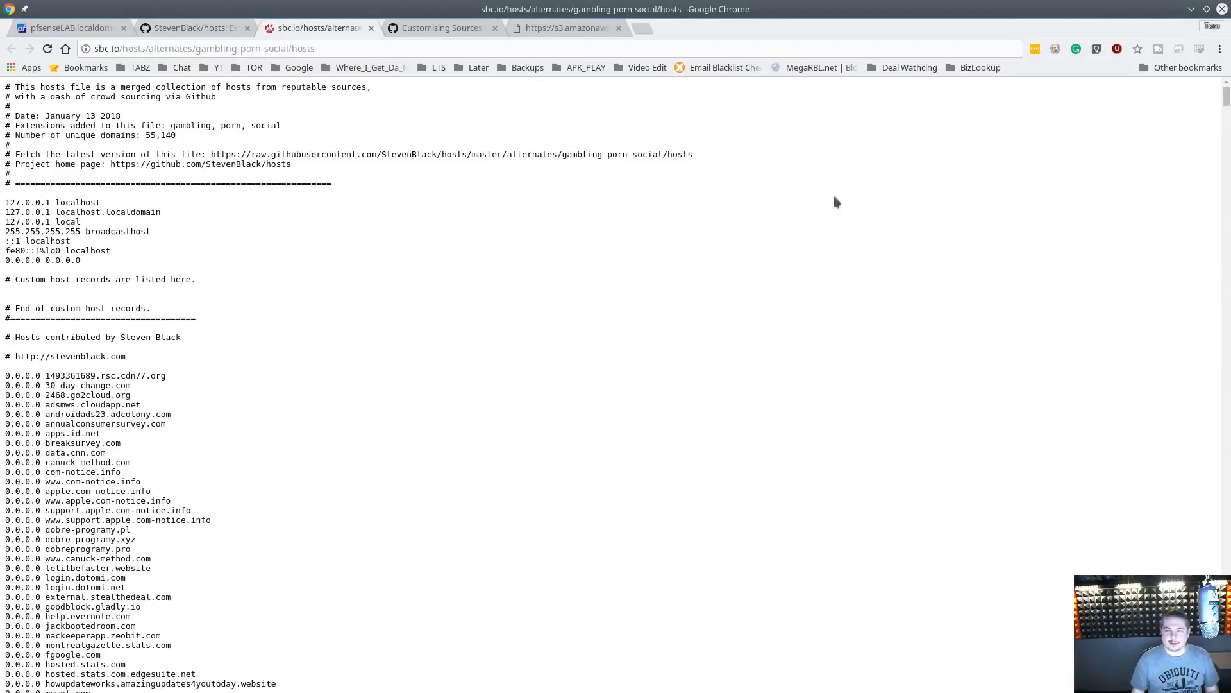
Search the hosts file for pornhub
{"action": "key", "text": "ctrl+f"}
{"action": "type", "text": "[pr"}
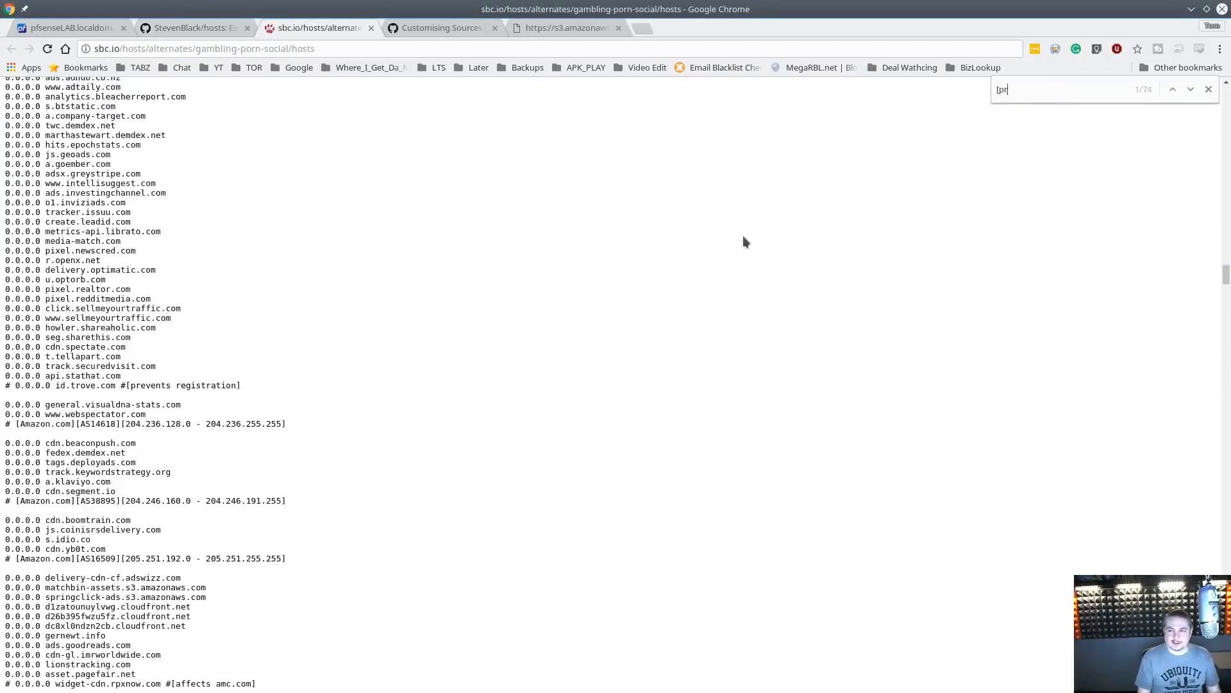
{"action": "key", "text": "BackSpace"}
{"action": "key", "text": "BackSpace"}
{"action": "type", "text": "po"}
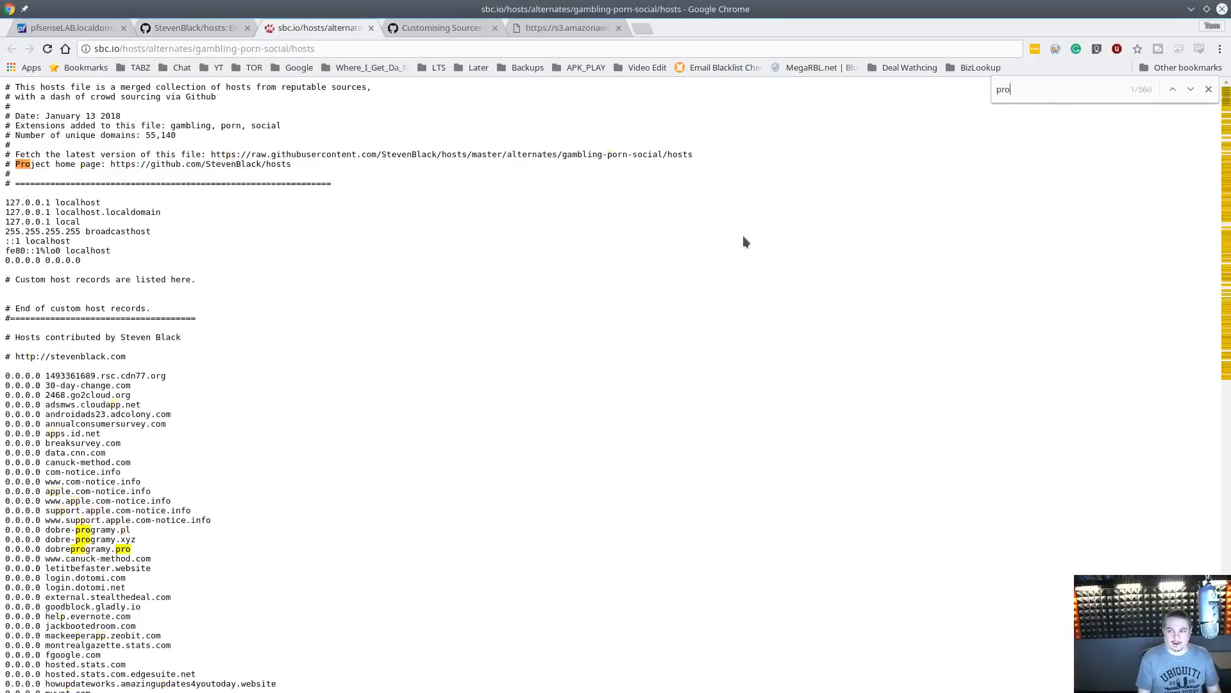
{"action": "type", "text": "rnhu"}
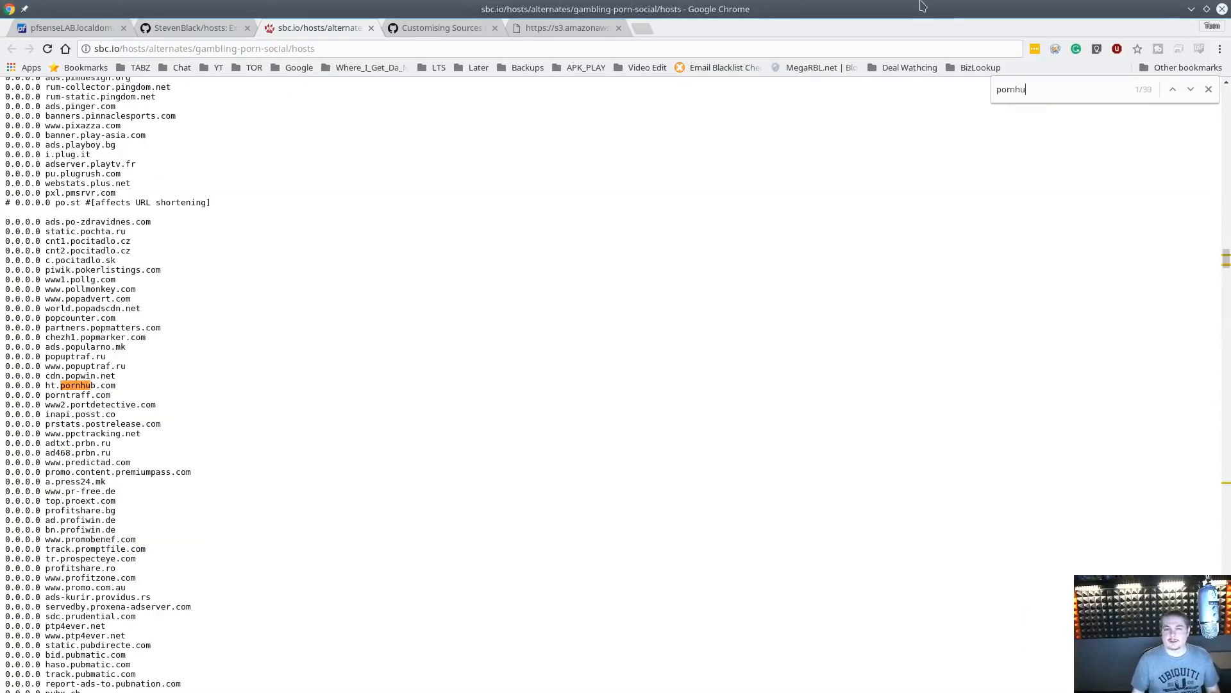
Copy the hosts file's address and add a new group under pfBlockerNG's DNSBL Feeds
{"action": "left_click", "coordinate": [370, 50]}
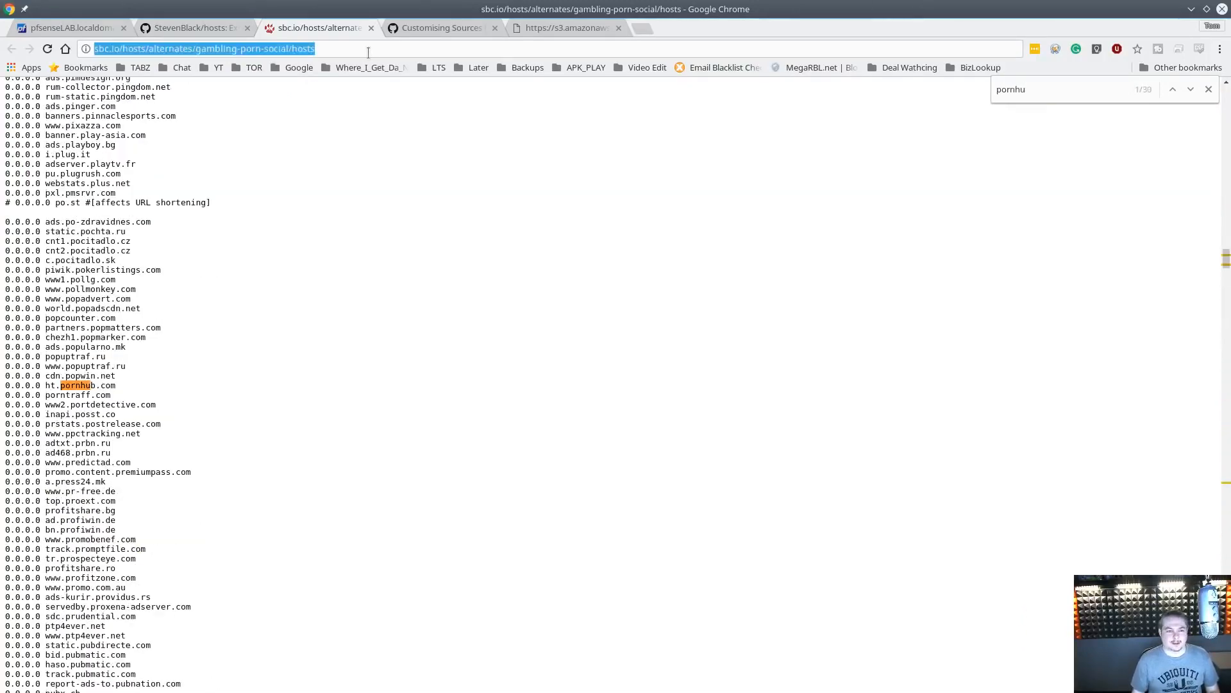
{"action": "left_click", "coordinate": [59, 26]}
{"action": "scroll", "coordinate": [774, 294], "scroll_direction": "down", "scroll_amount": 3}
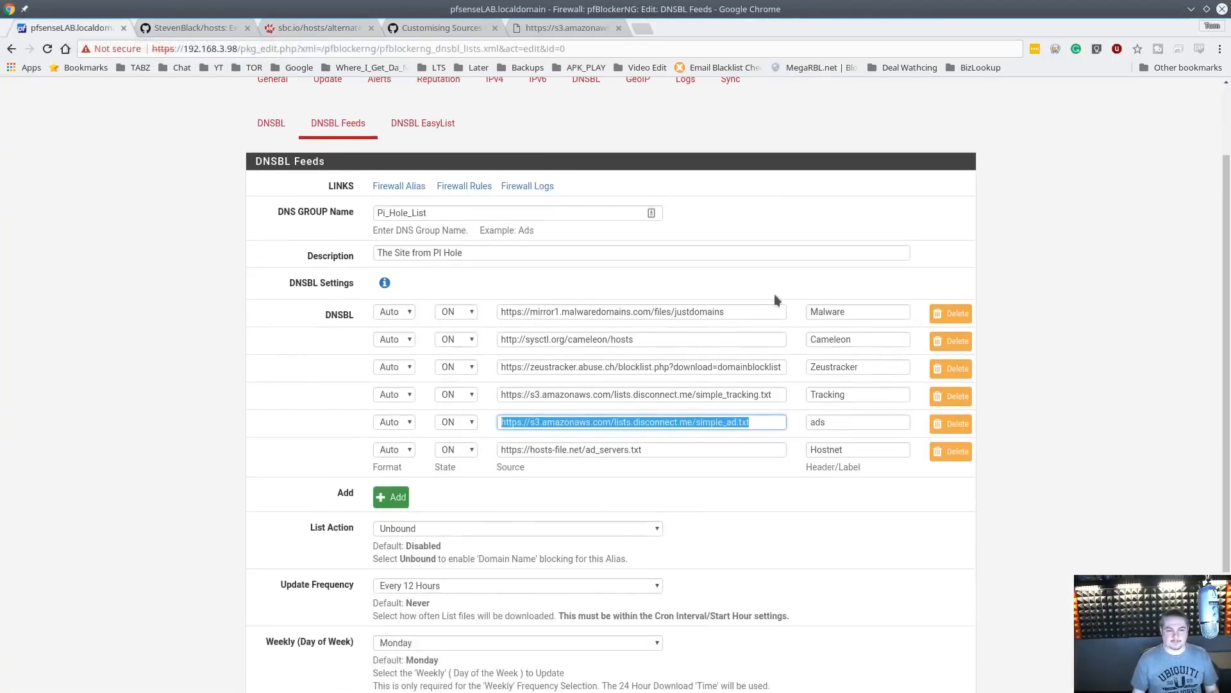
{"action": "scroll", "coordinate": [729, 221], "scroll_direction": "down", "scroll_amount": 3}
{"action": "scroll", "coordinate": [729, 221], "scroll_direction": "up", "scroll_amount": 10}
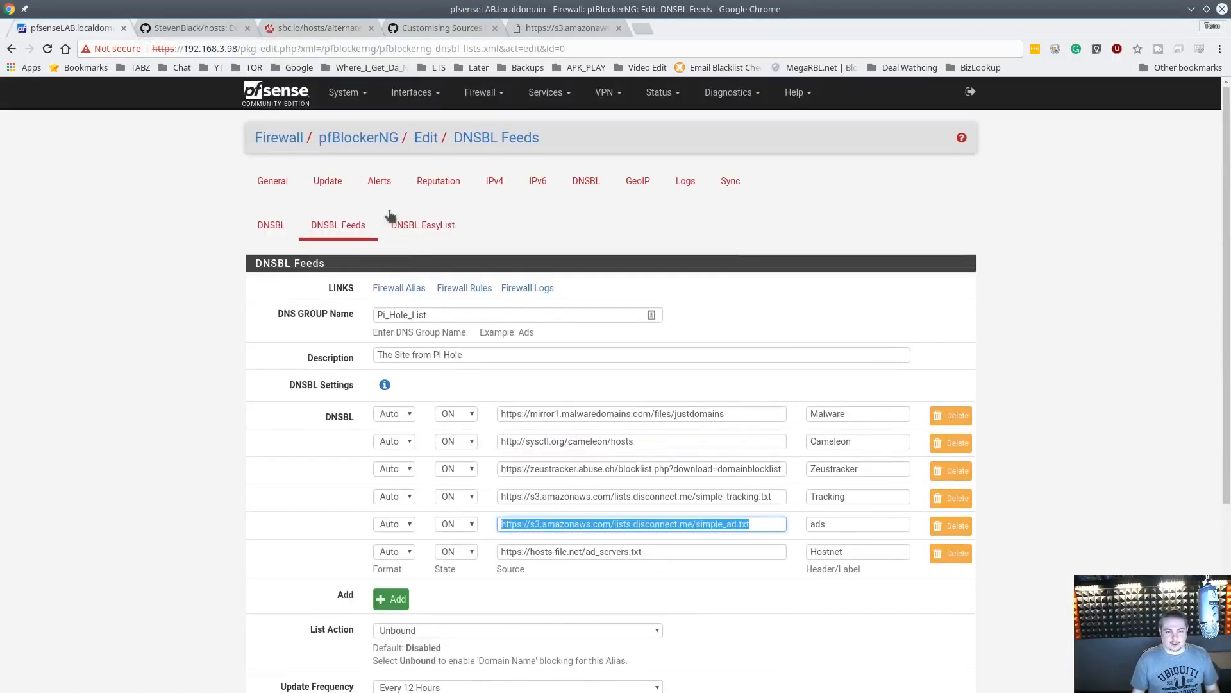
{"action": "left_click", "coordinate": [364, 229]}
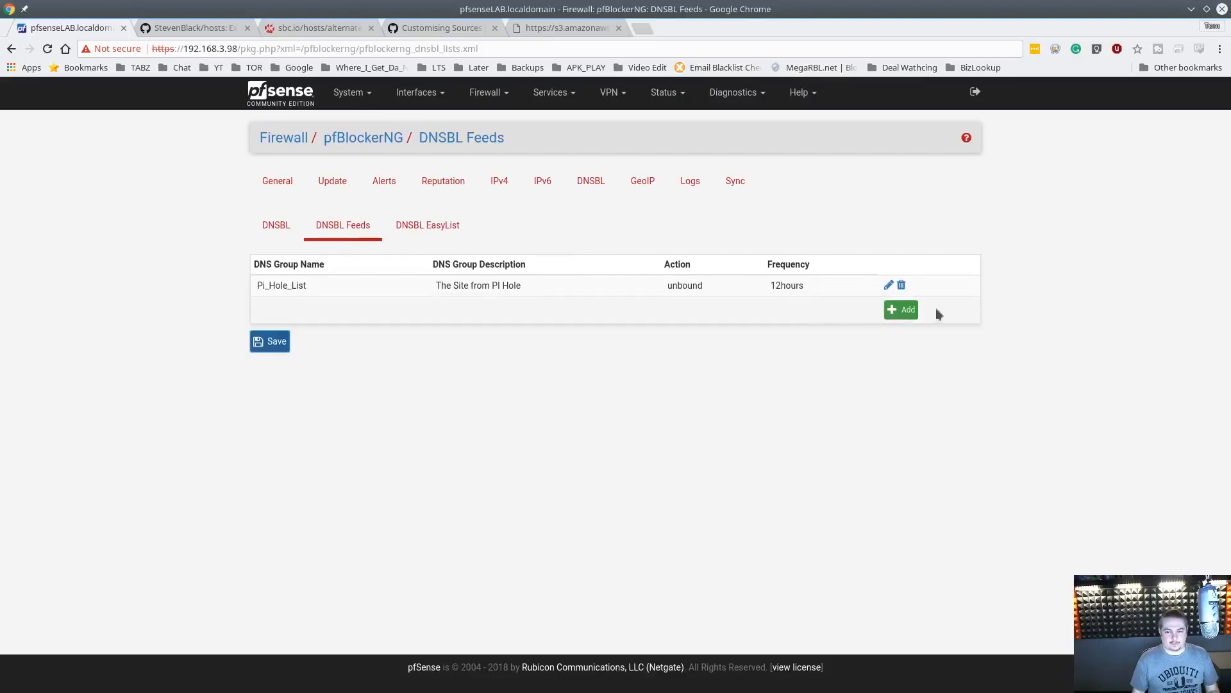
{"action": "left_click", "coordinate": [895, 316]}
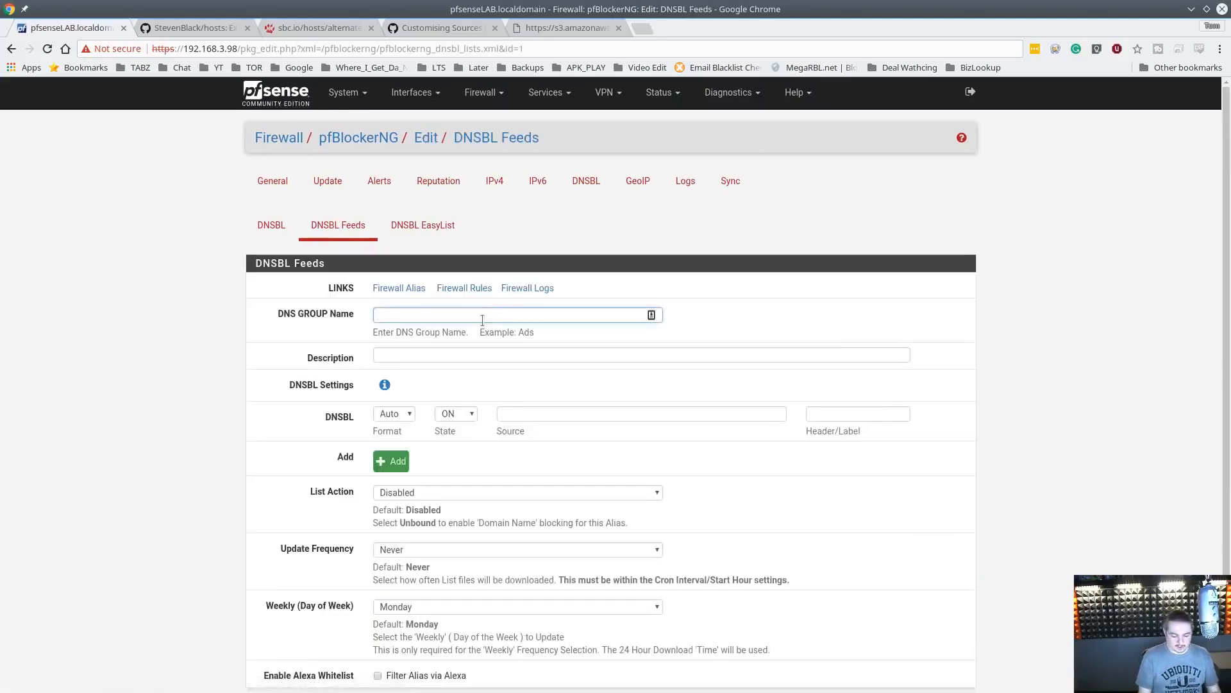
Name the new DNSBL group PornBlockin and give it the description Blocking Some Porn
{"action": "type", "text": "PorB"}
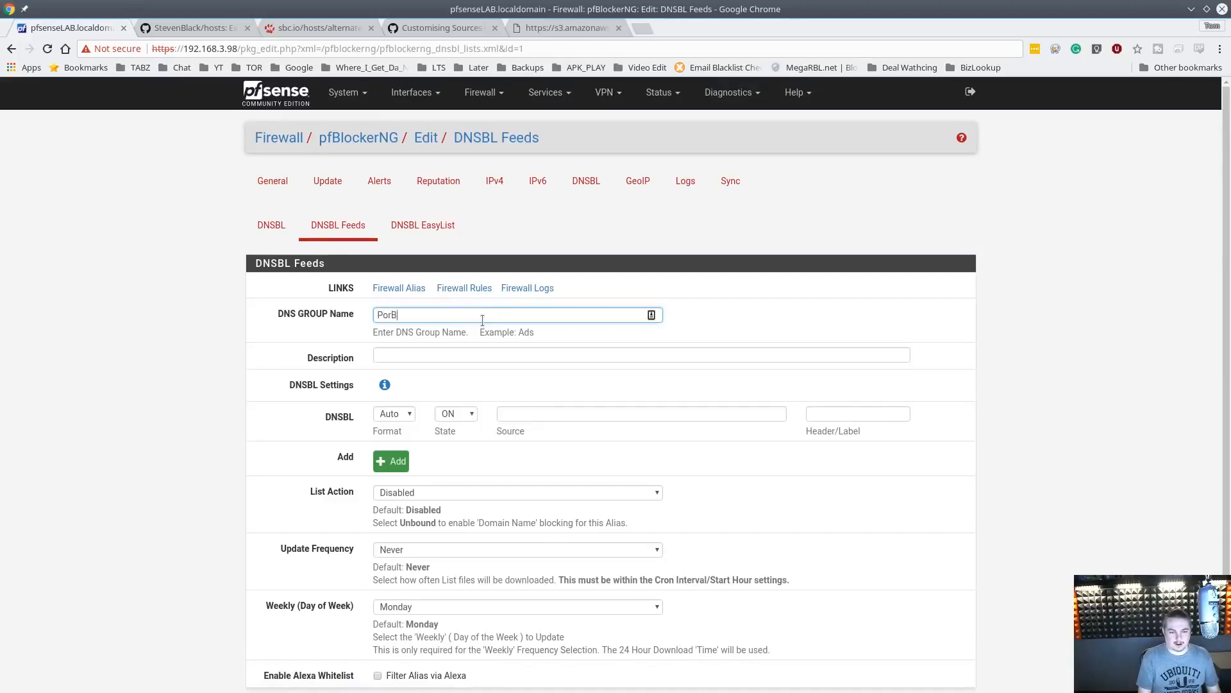
{"action": "type", "text": "lokc"}
{"action": "left_click", "coordinate": [436, 354]}
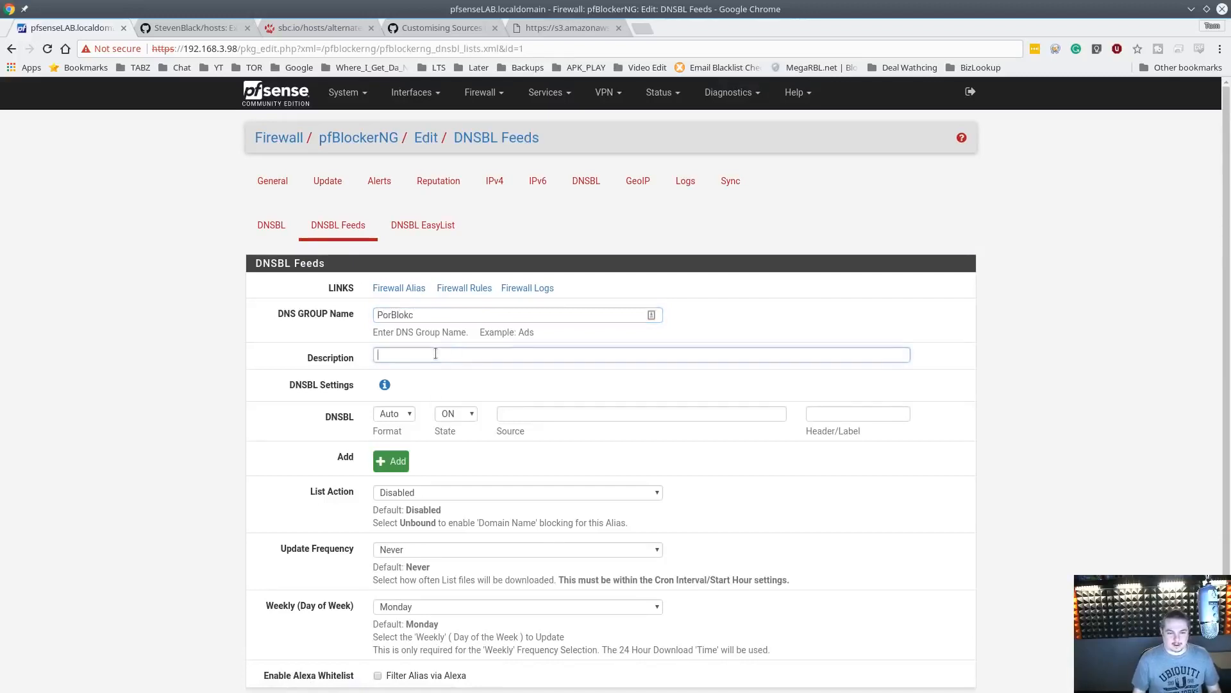
{"action": "key", "text": "shift+Tab"}
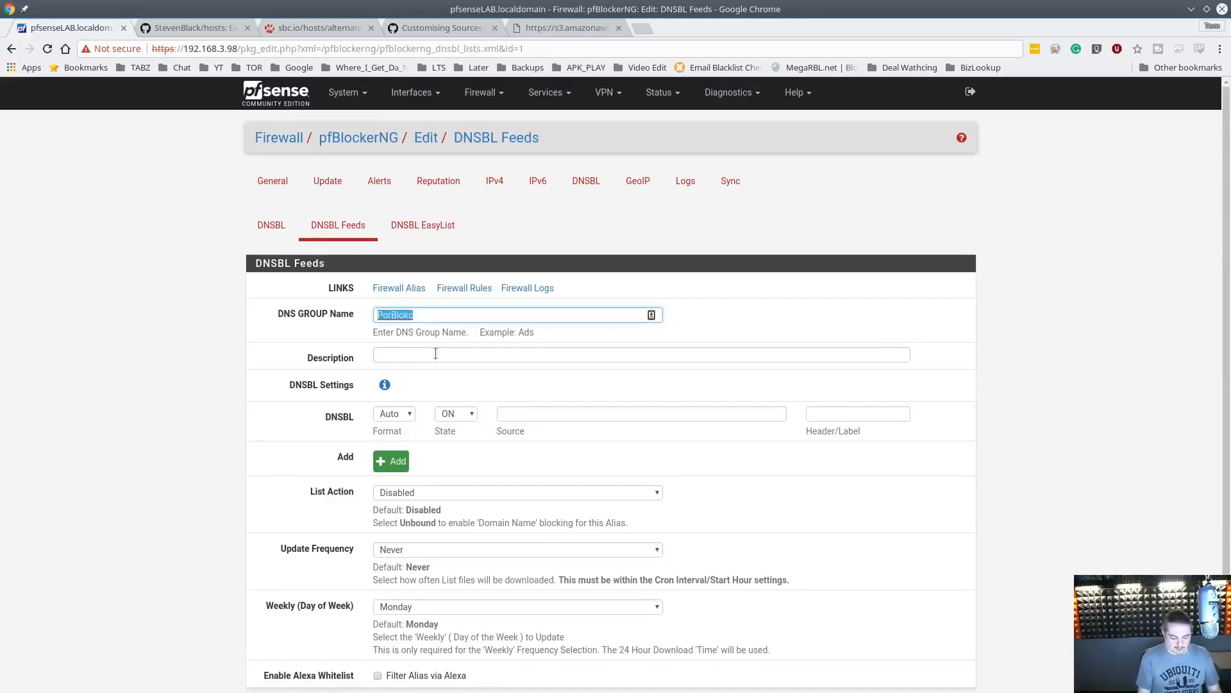
{"action": "type", "text": "P"}
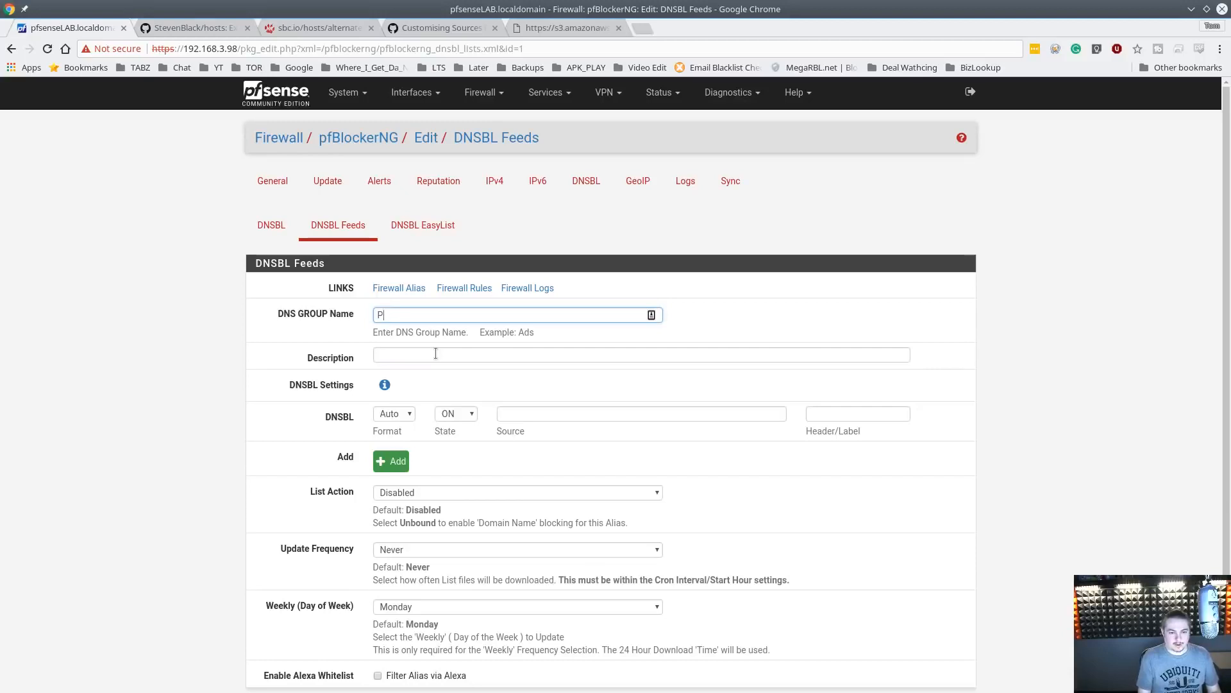
{"action": "type", "text": "oorn"}
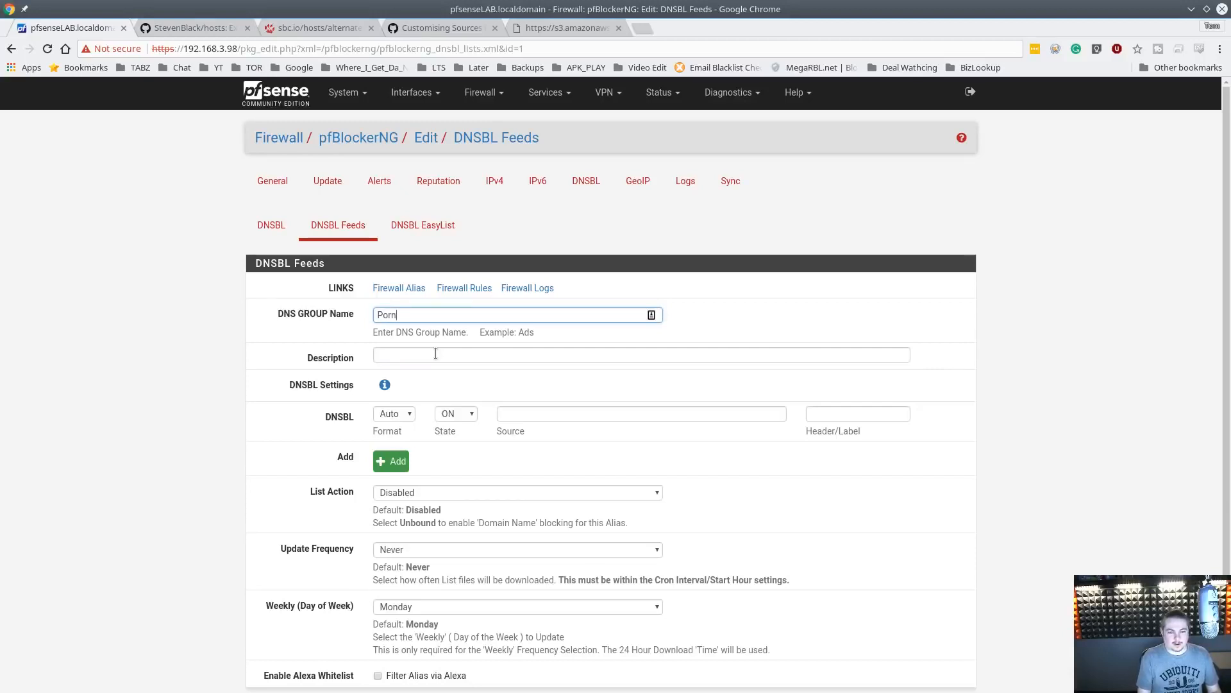
{"action": "type", "text": "Blockin"}
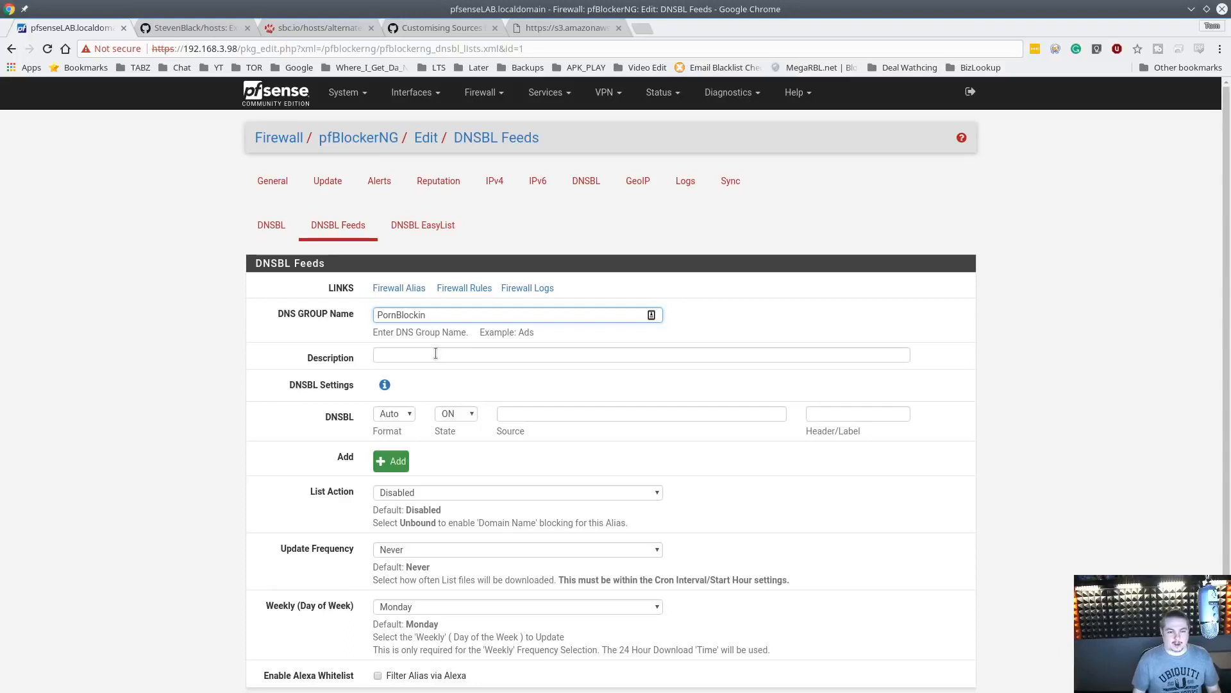
{"action": "key", "text": "Tab"}
{"action": "type", "text": "Blocking "}
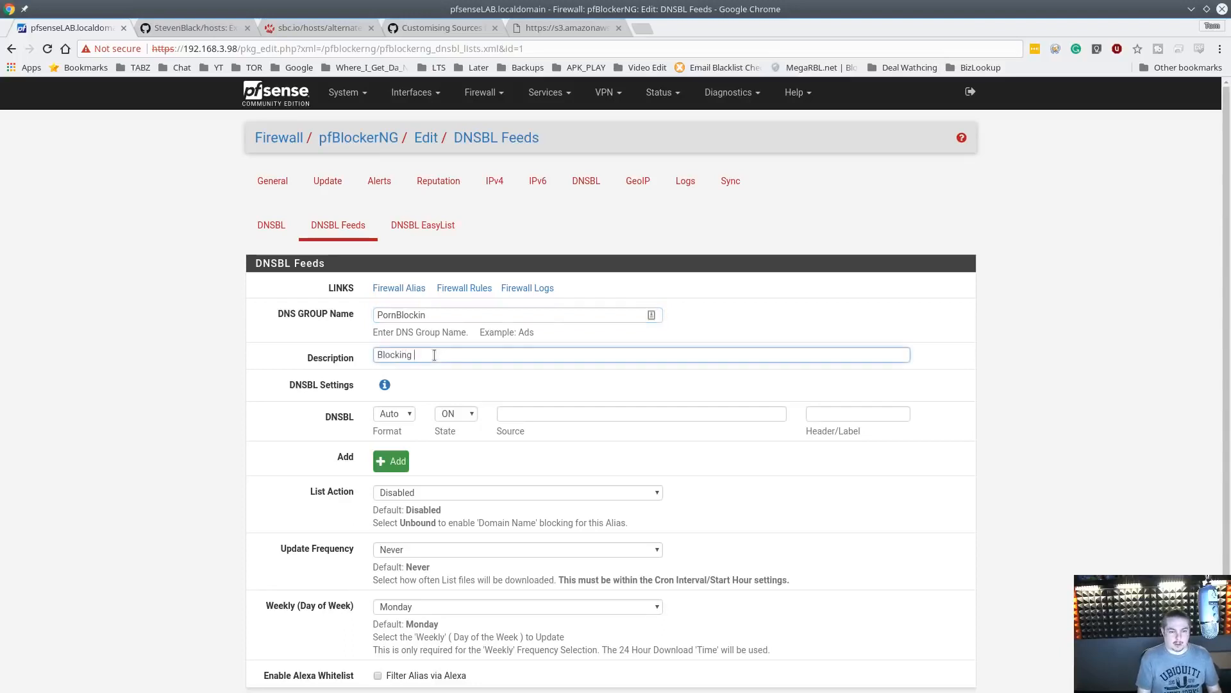
{"action": "type", "text": "Some Porn"}
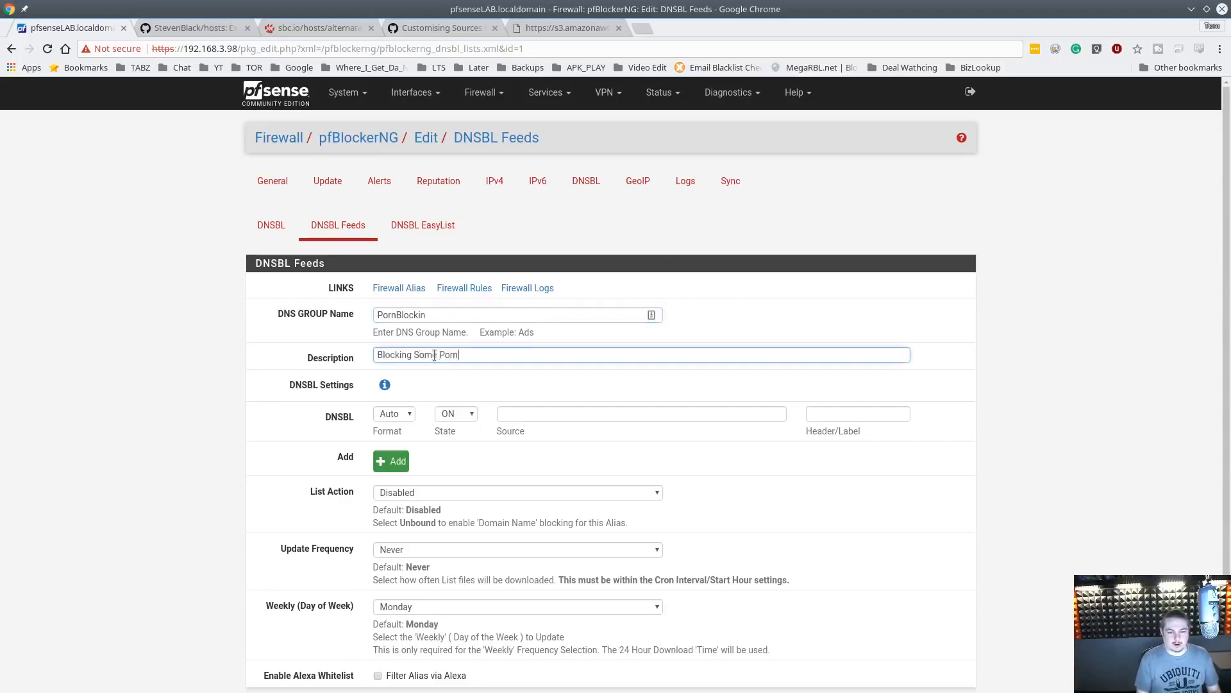
Paste the hosts file URL as the DNSBL source and label it Steve_Porn_Gamble_List
{"action": "left_click", "coordinate": [599, 412]}
{"action": "type", "text": "http://sbc.io/hosts/alternates/gambling-porn-social/hosts"}
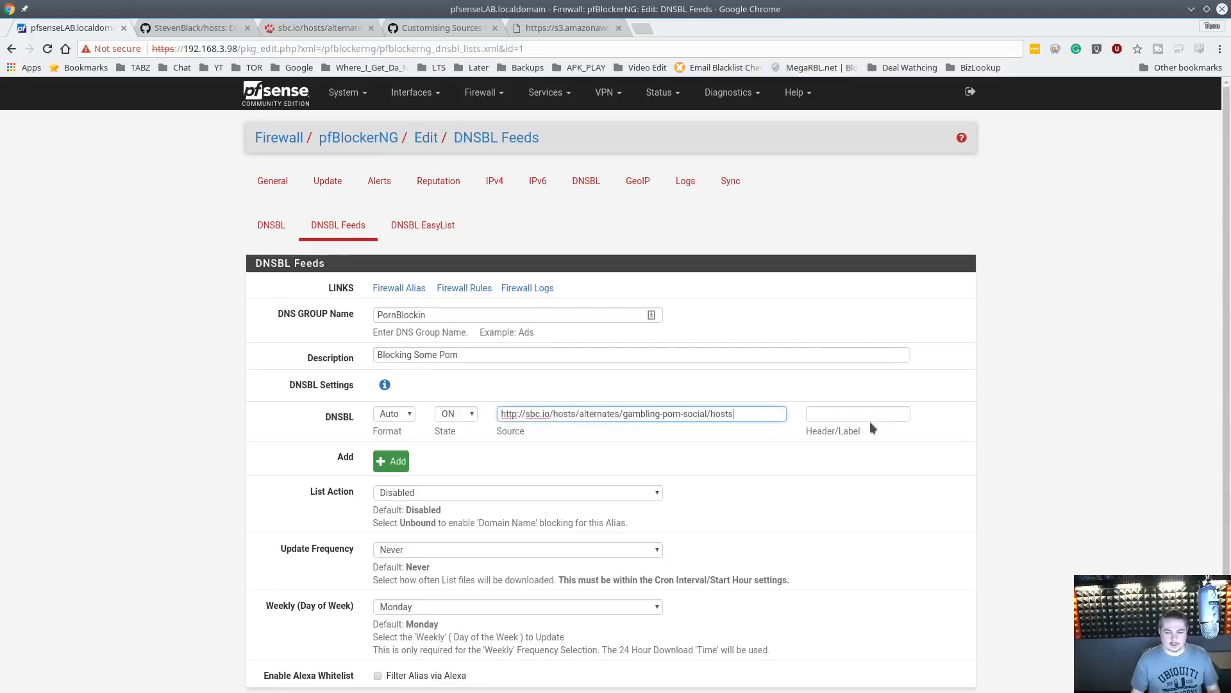
{"action": "left_click", "coordinate": [861, 416]}
{"action": "type", "text": "Steve"}
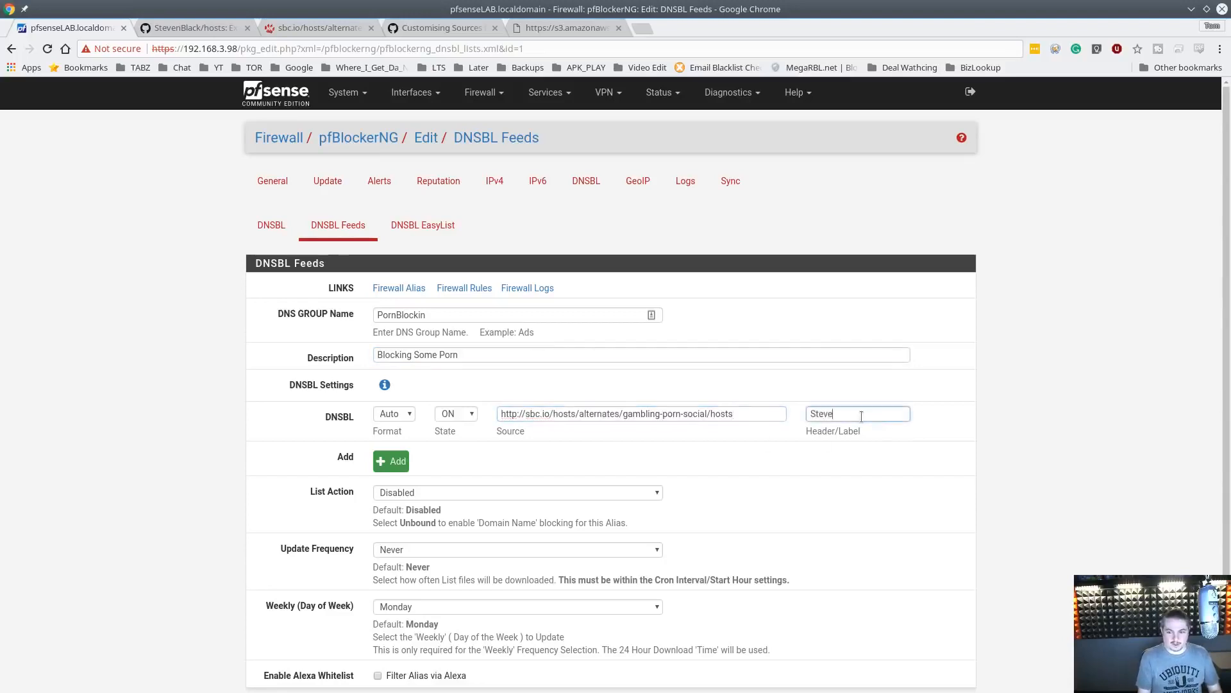
{"action": "type", "text": "_Porn_List"}
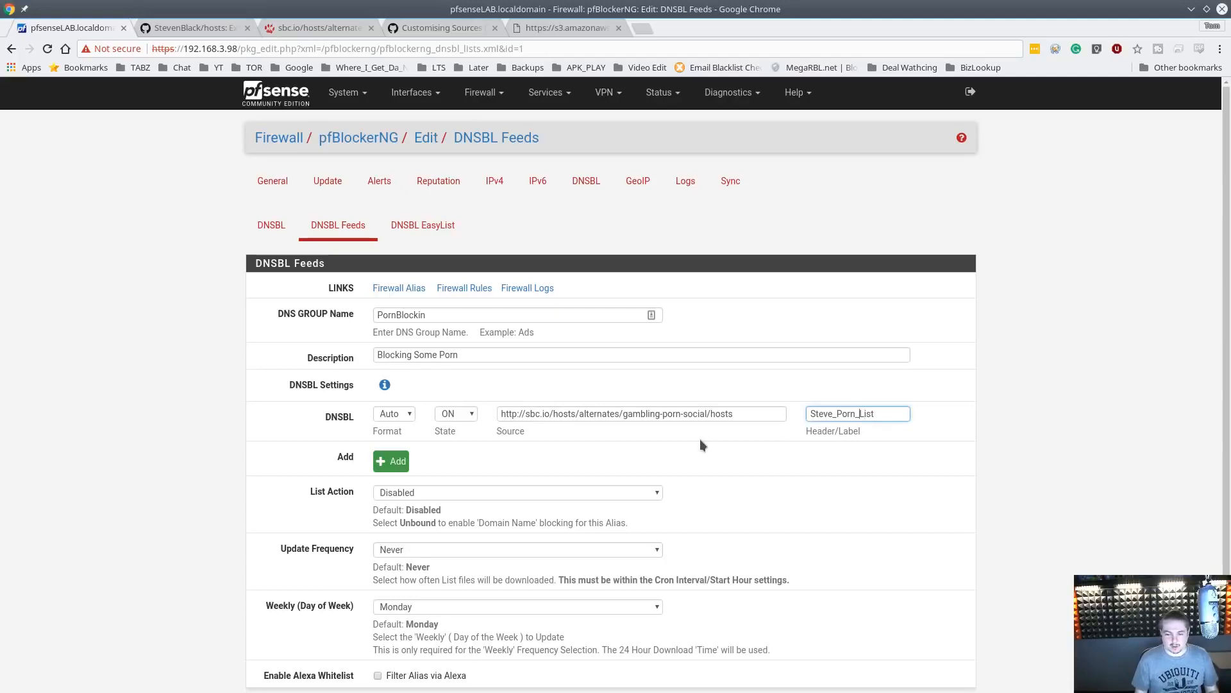
{"action": "key", "text": "Left"}
{"action": "key", "text": "Left"}
{"action": "key", "text": "Left"}
{"action": "key", "text": "Left"}
{"action": "type", "text": "_"}
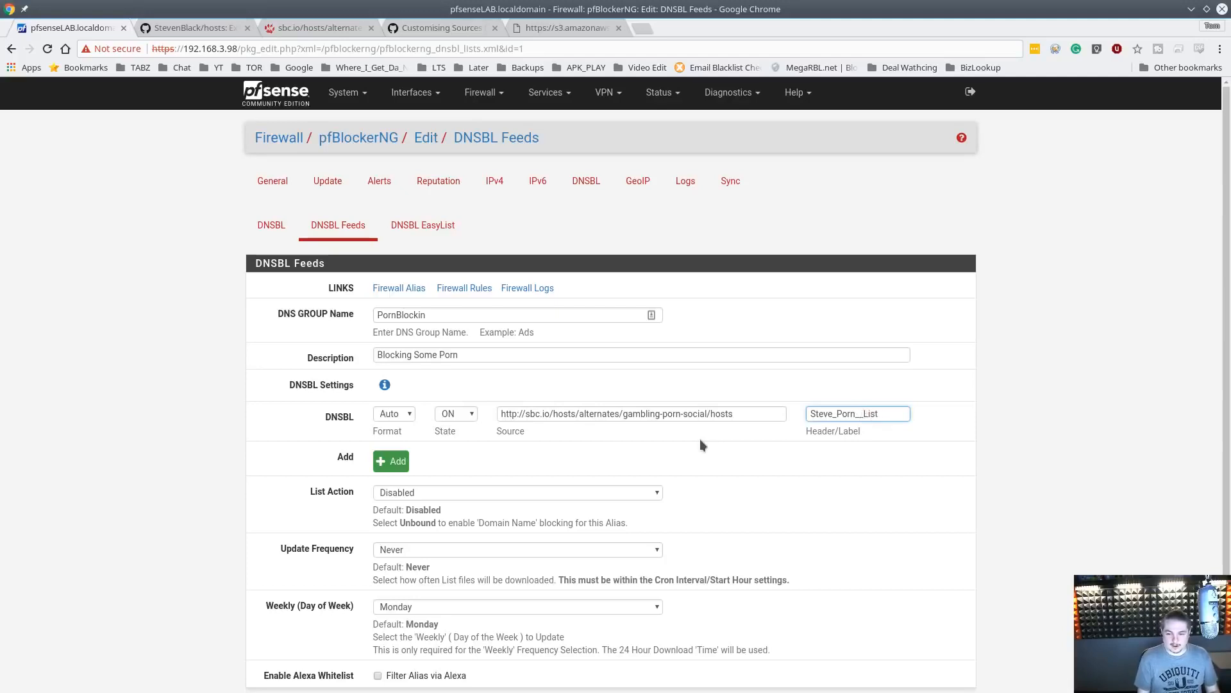
{"action": "type", "text": "Gamble"}
Set the group's List Action to Unbound
{"action": "scroll", "coordinate": [447, 346], "scroll_direction": "down", "scroll_amount": 3}
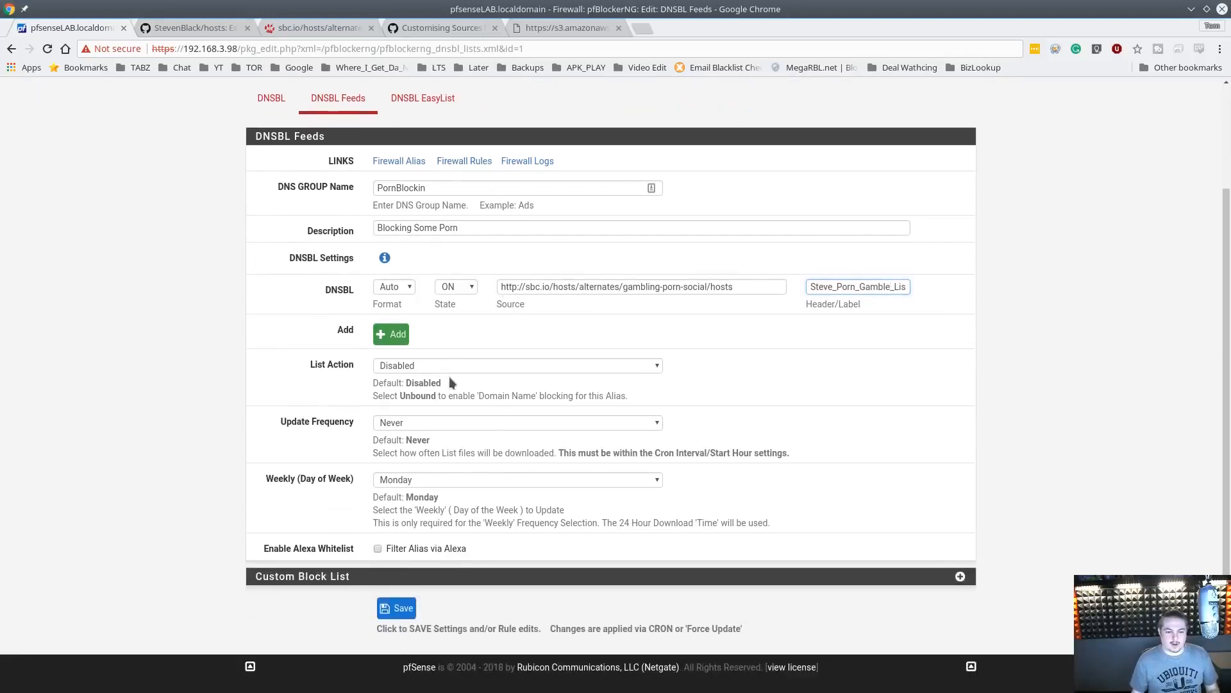
{"action": "left_click", "coordinate": [455, 366]}
{"action": "left_click", "coordinate": [424, 389]}
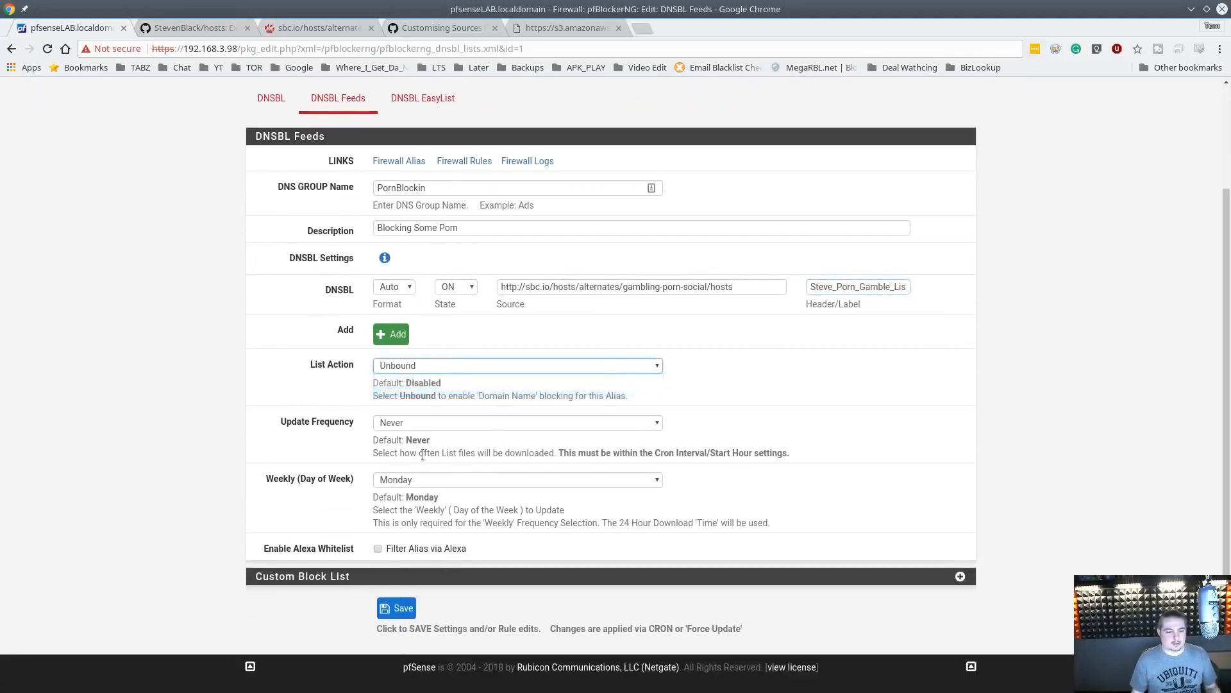
Set the DNSBL group's update frequency to Every 12 Hours and save the feed
{"action": "left_click", "coordinate": [445, 425]}
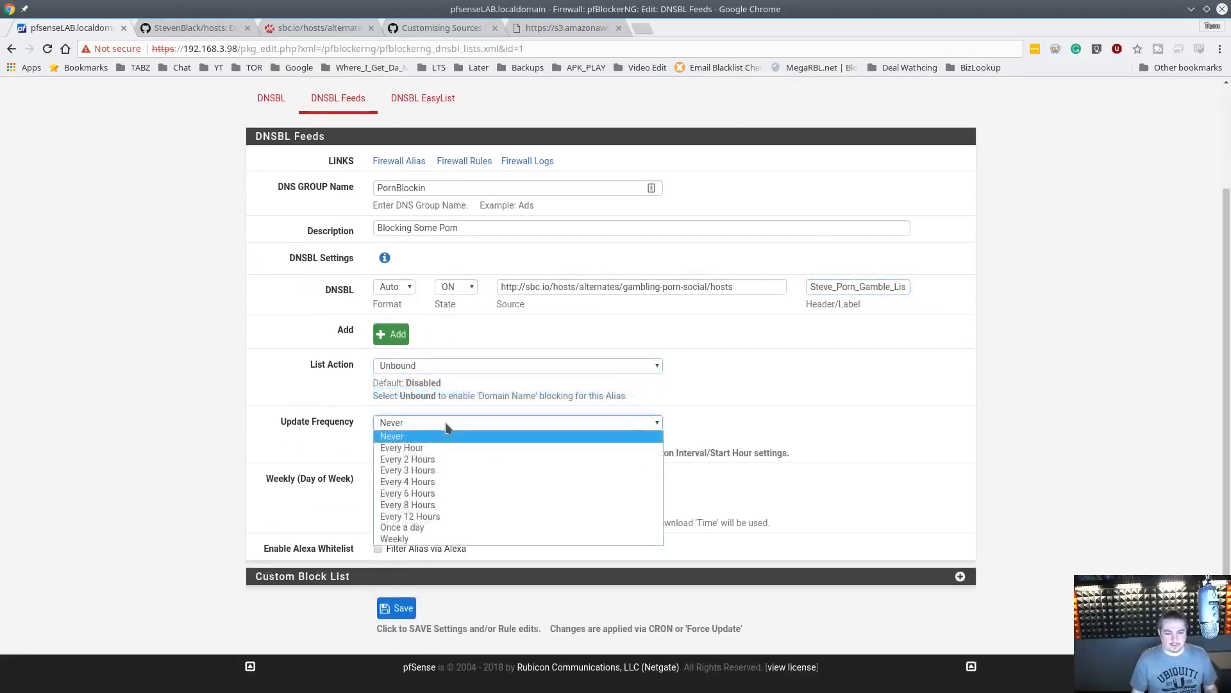
{"action": "left_click", "coordinate": [440, 519]}
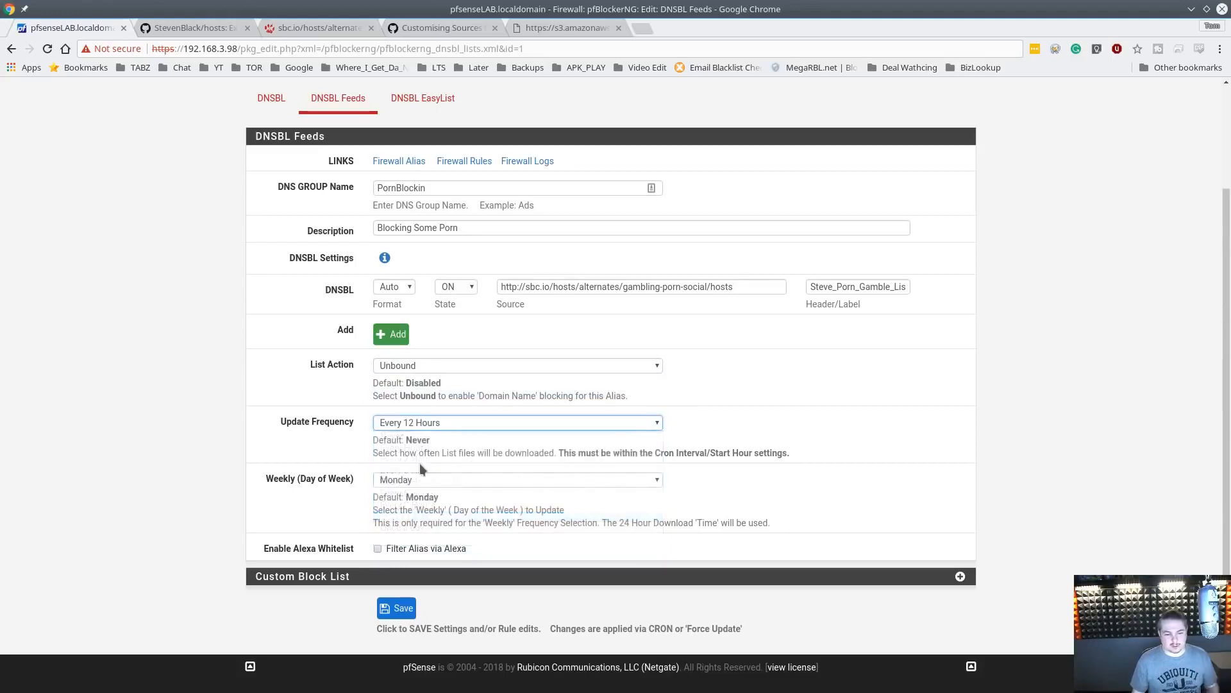
{"action": "left_click", "coordinate": [399, 609]}
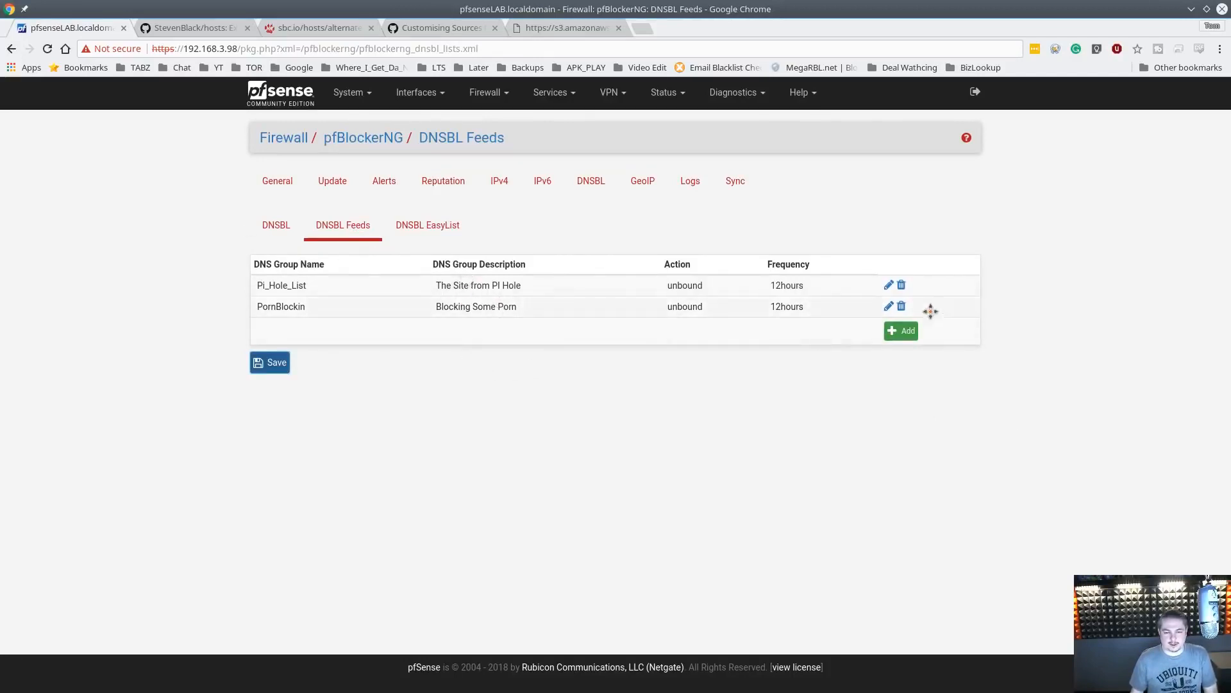
Run a forced Update of pfBlockerNG to download the new DNSBL list and review the log
{"action": "left_click", "coordinate": [328, 187]}
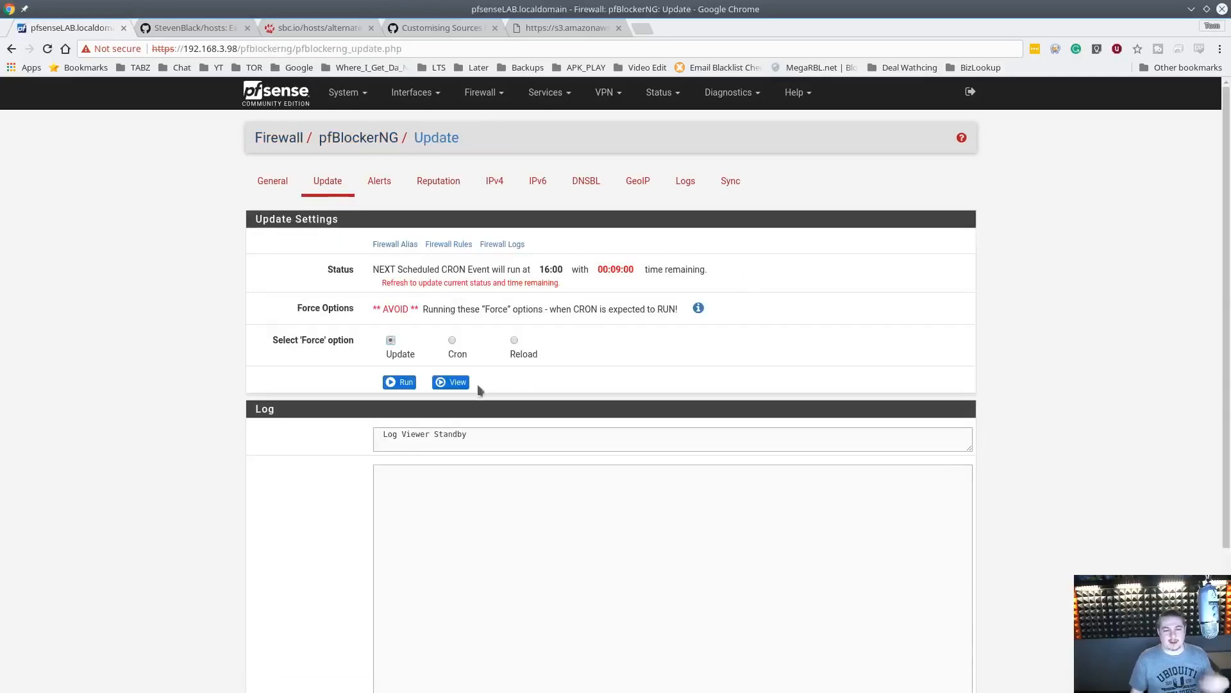
{"action": "left_click", "coordinate": [399, 383]}
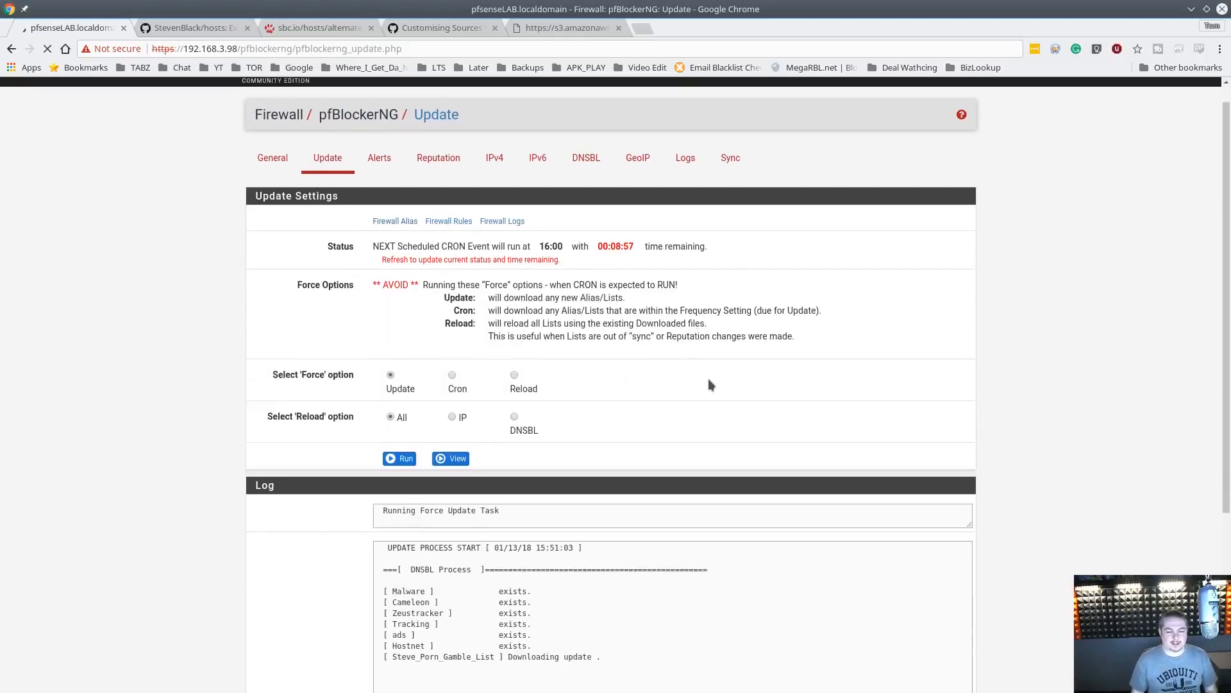
{"action": "scroll", "coordinate": [770, 383], "scroll_direction": "down", "scroll_amount": 4}
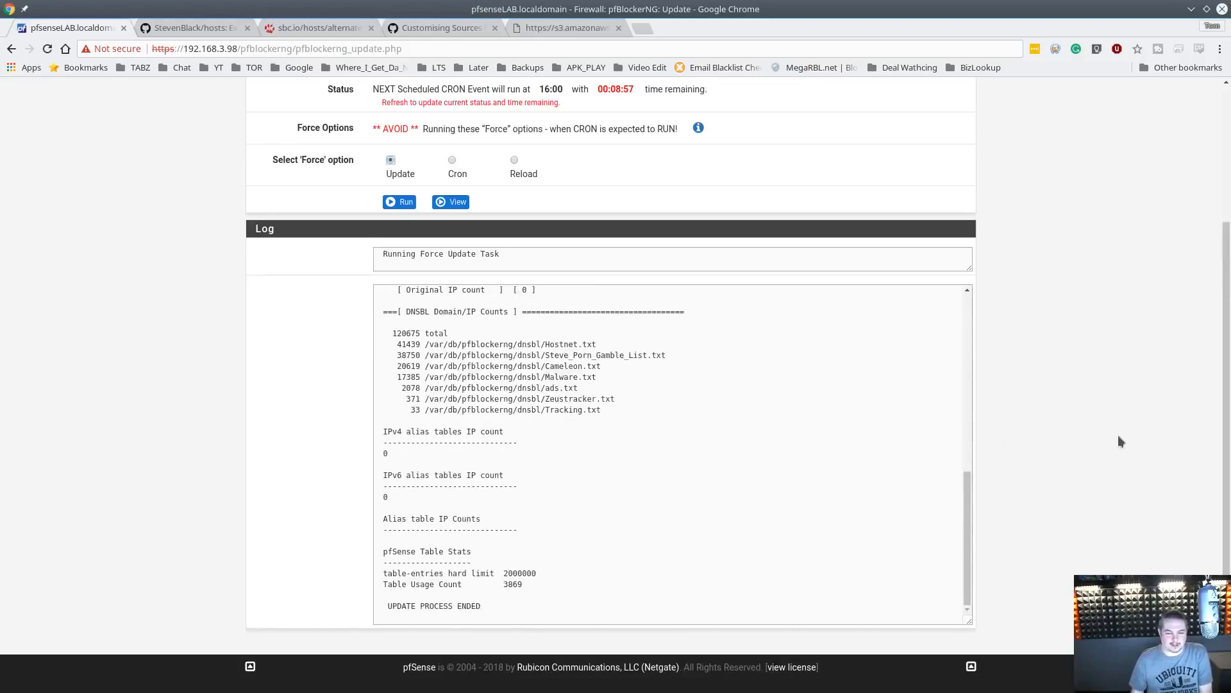
{"action": "scroll", "coordinate": [737, 447], "scroll_direction": "up", "scroll_amount": 10}
{"action": "scroll", "coordinate": [1039, 479], "scroll_direction": "up", "scroll_amount": 3}
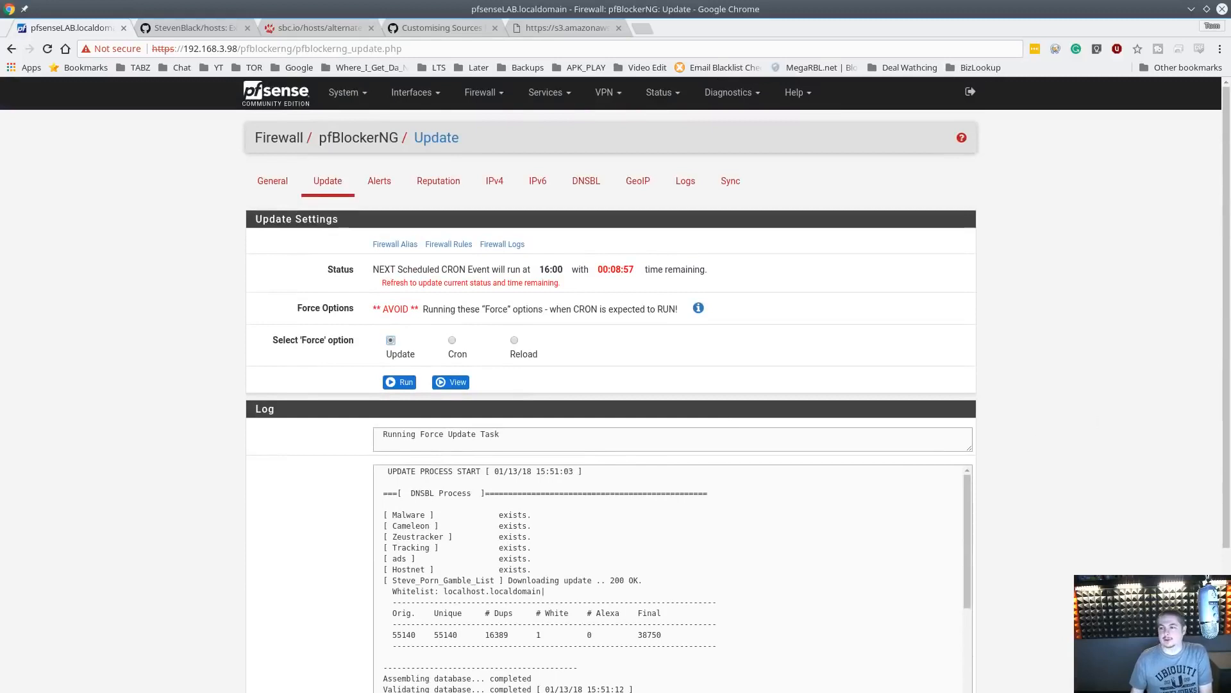
On the remote Windows client, quit the current nslookup session and start nslookup again
{"action": "key", "text": "alt+Tab"}
{"action": "left_click", "coordinate": [753, 424]}
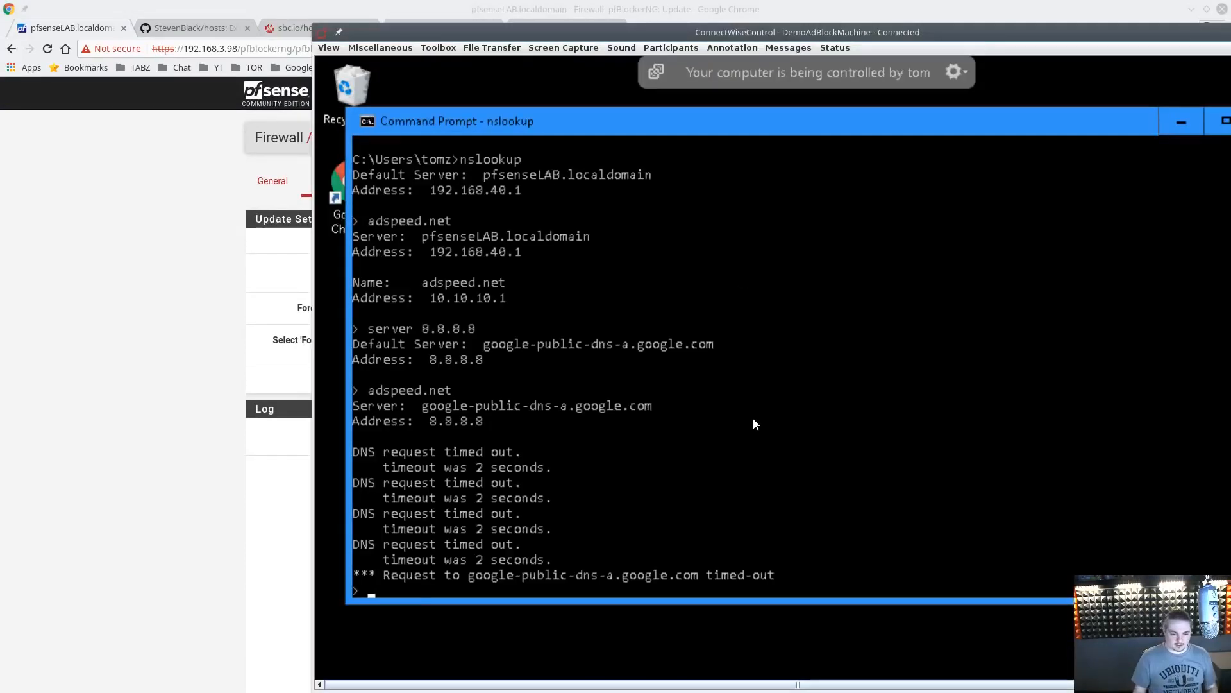
{"action": "type", "text": "e"}
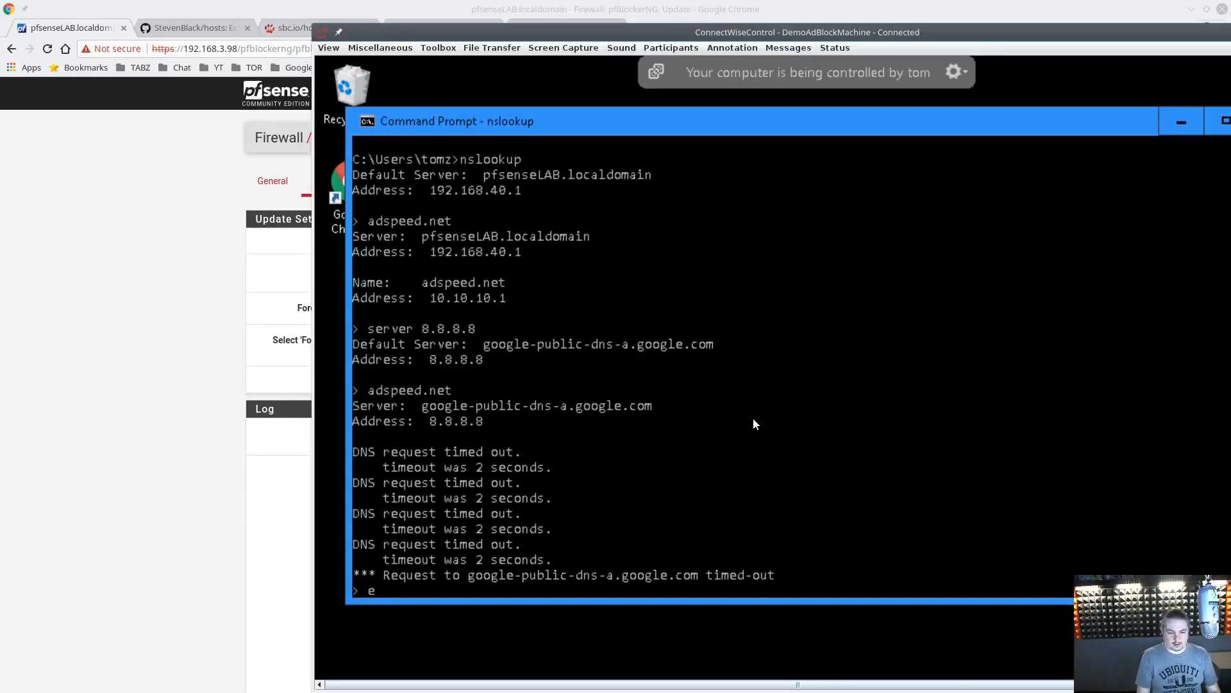
{"action": "type", "text": "xit"}
{"action": "key", "text": "Return"}
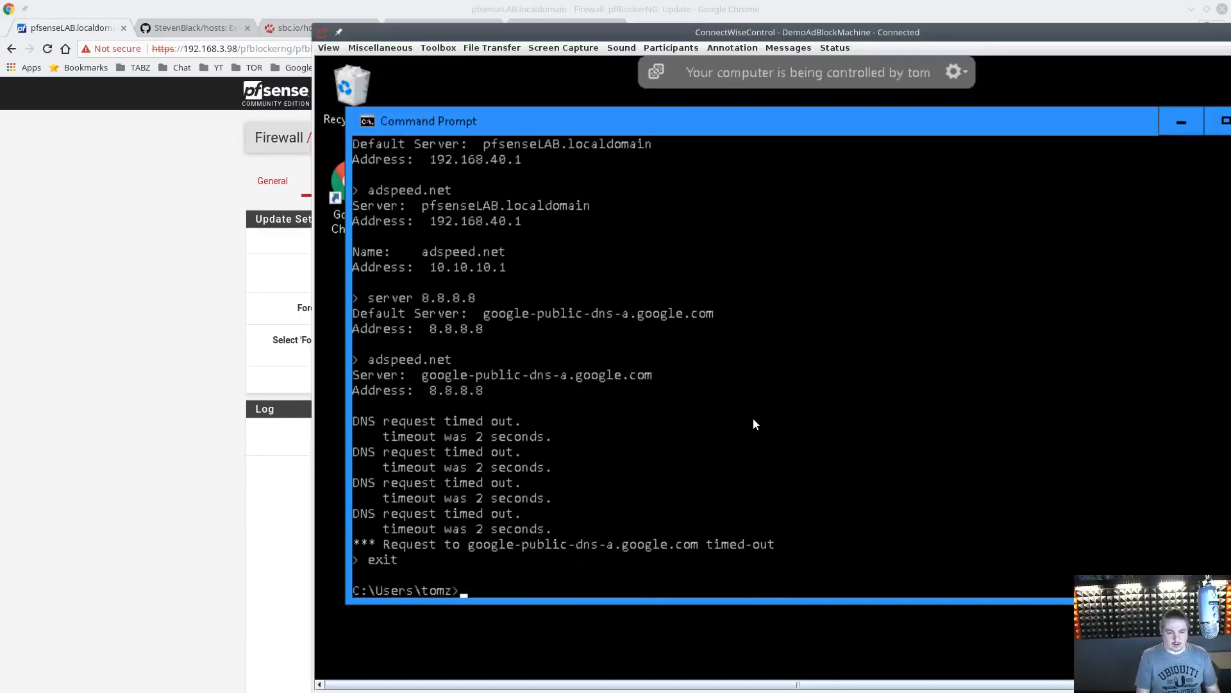
{"action": "type", "text": "nslookup"}
{"action": "key", "text": "Return"}
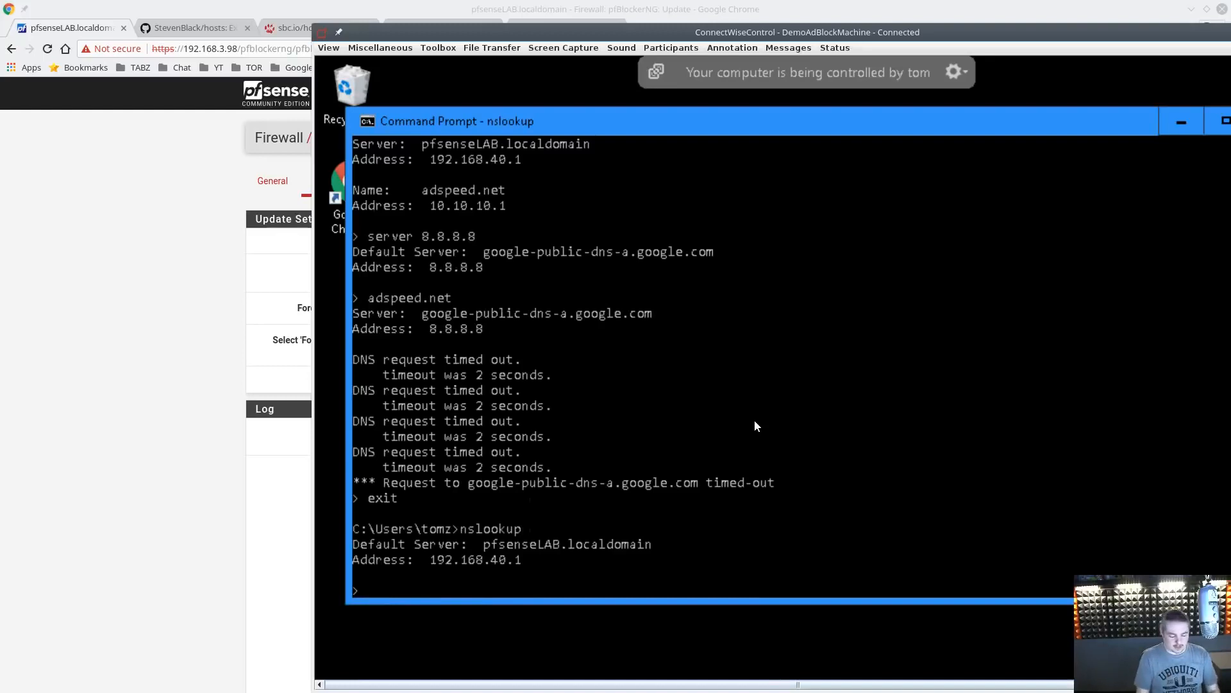
Look up google.com and pornhub.com through the pfSense DNS server
{"action": "type", "text": "google.com"}
{"action": "key", "text": "Return"}
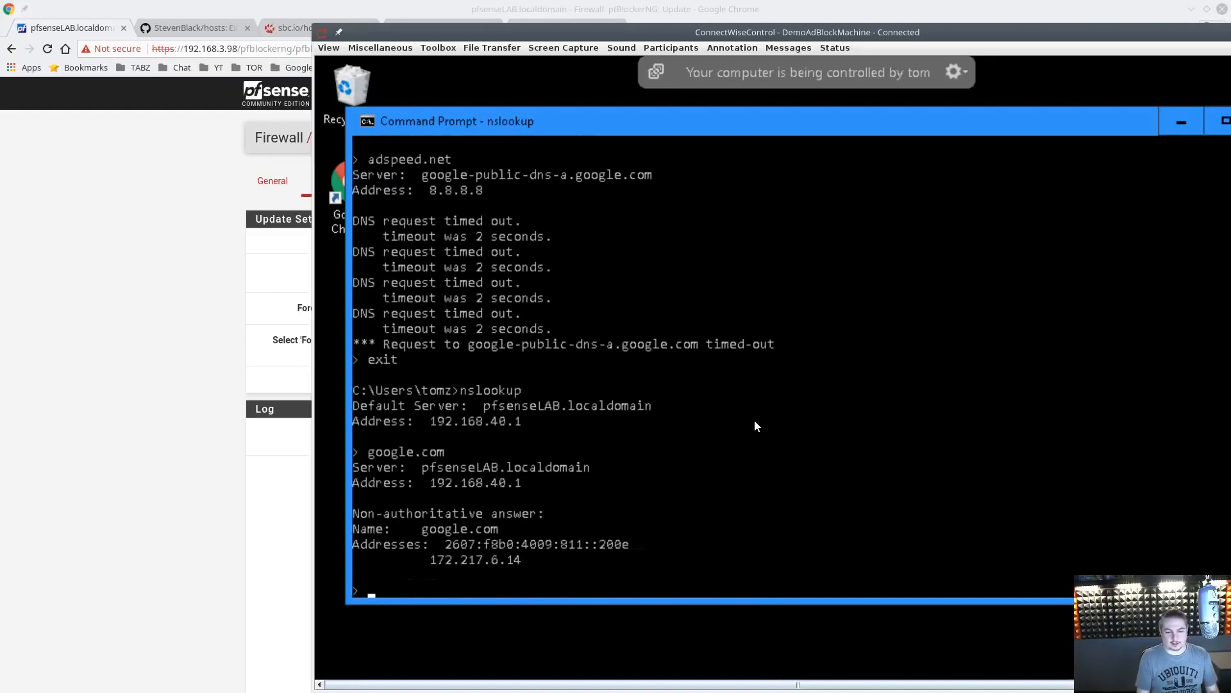
{"action": "type", "text": "pornhu."}
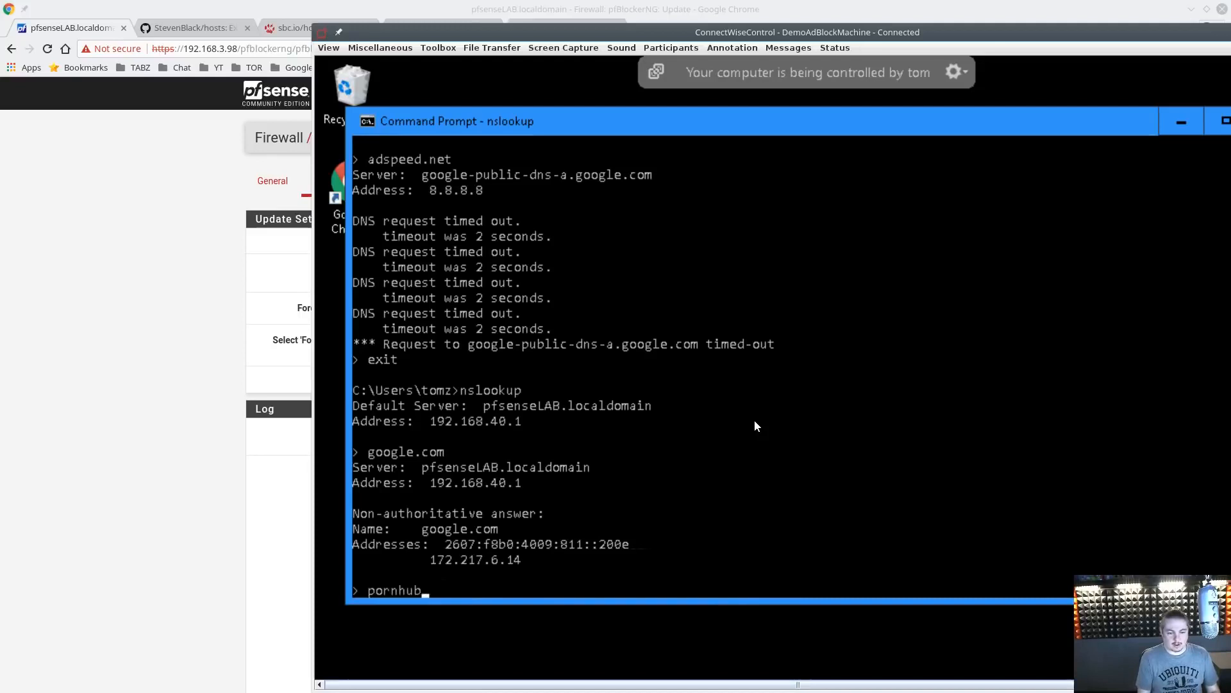
{"action": "type", "text": ".com"}
{"action": "key", "text": "Return"}
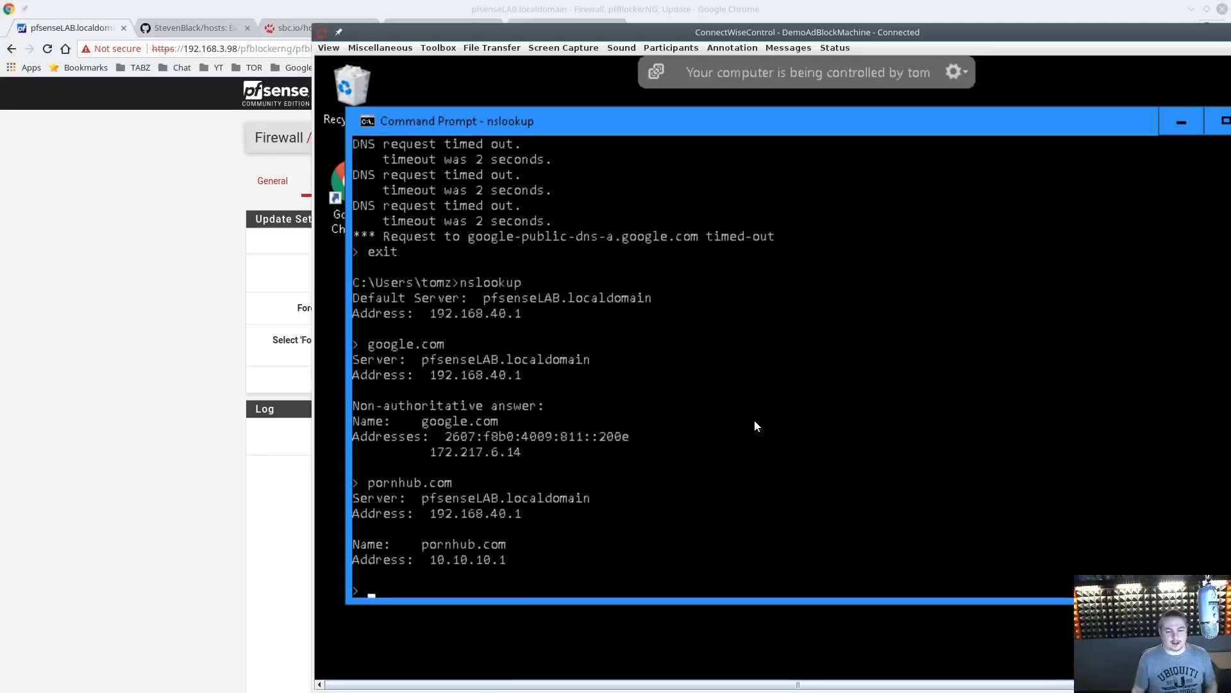
Open pornhub.com in the client's Chrome browser, then close the browser
{"action": "double_click", "coordinate": [559, 30]}
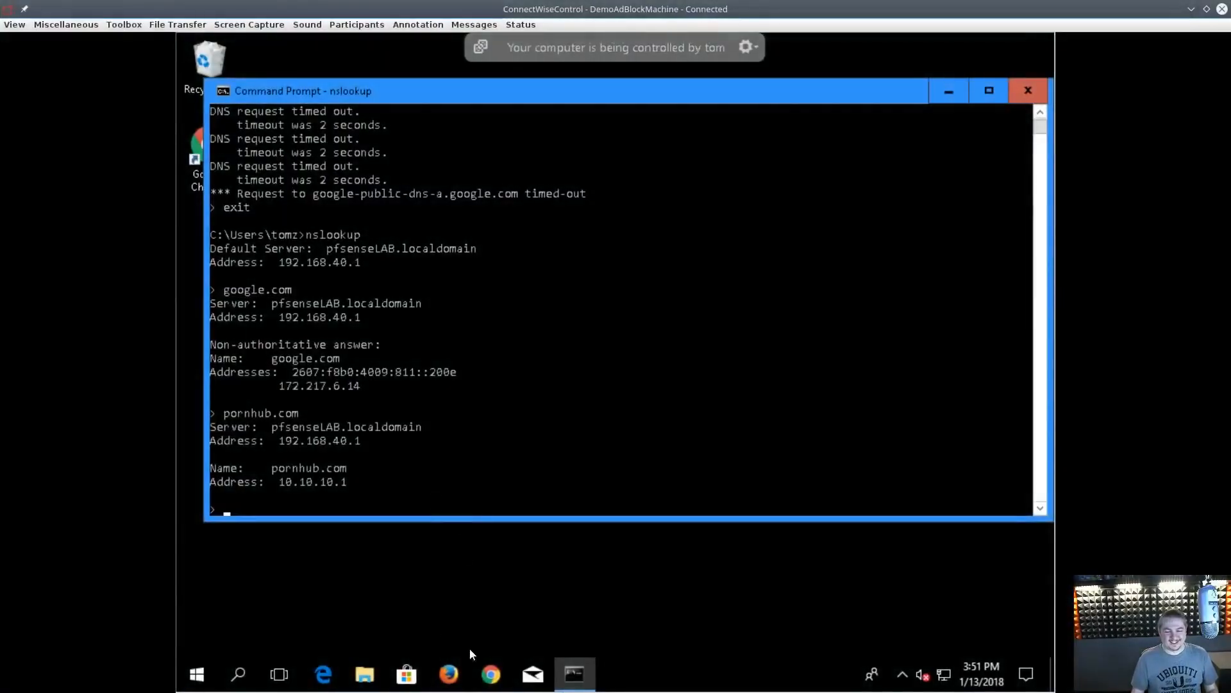
{"action": "left_click", "coordinate": [491, 673]}
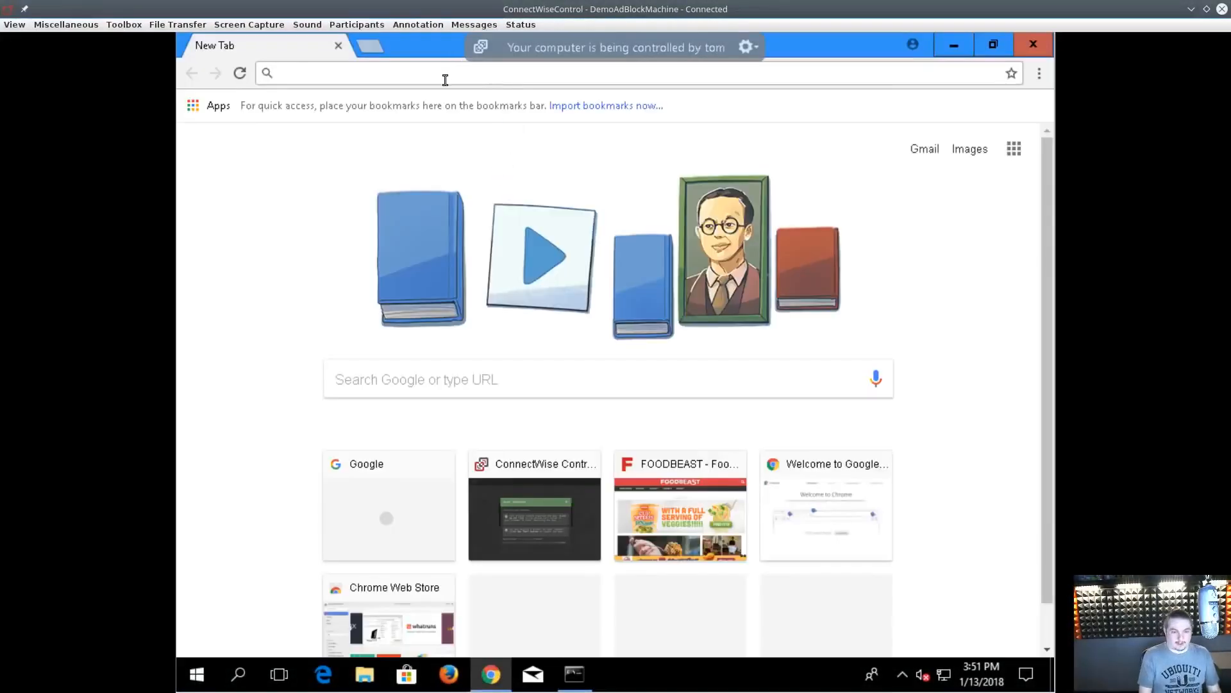
{"action": "type", "text": "pornhub.com"}
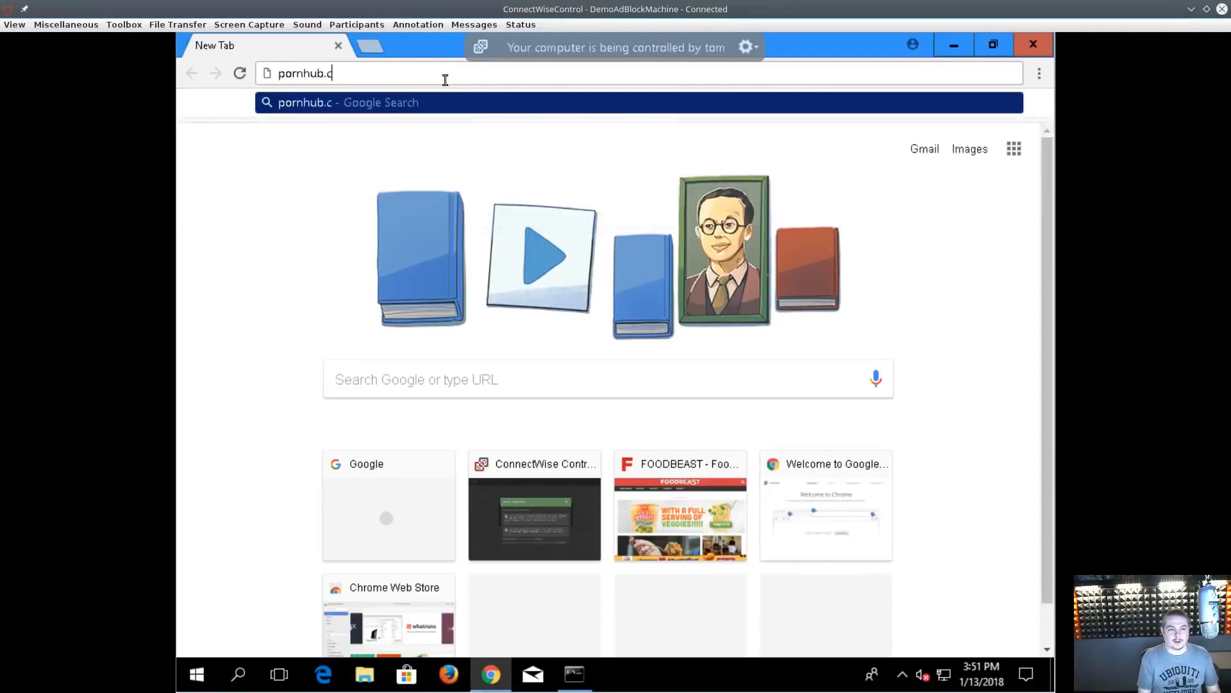
{"action": "key", "text": "Return"}
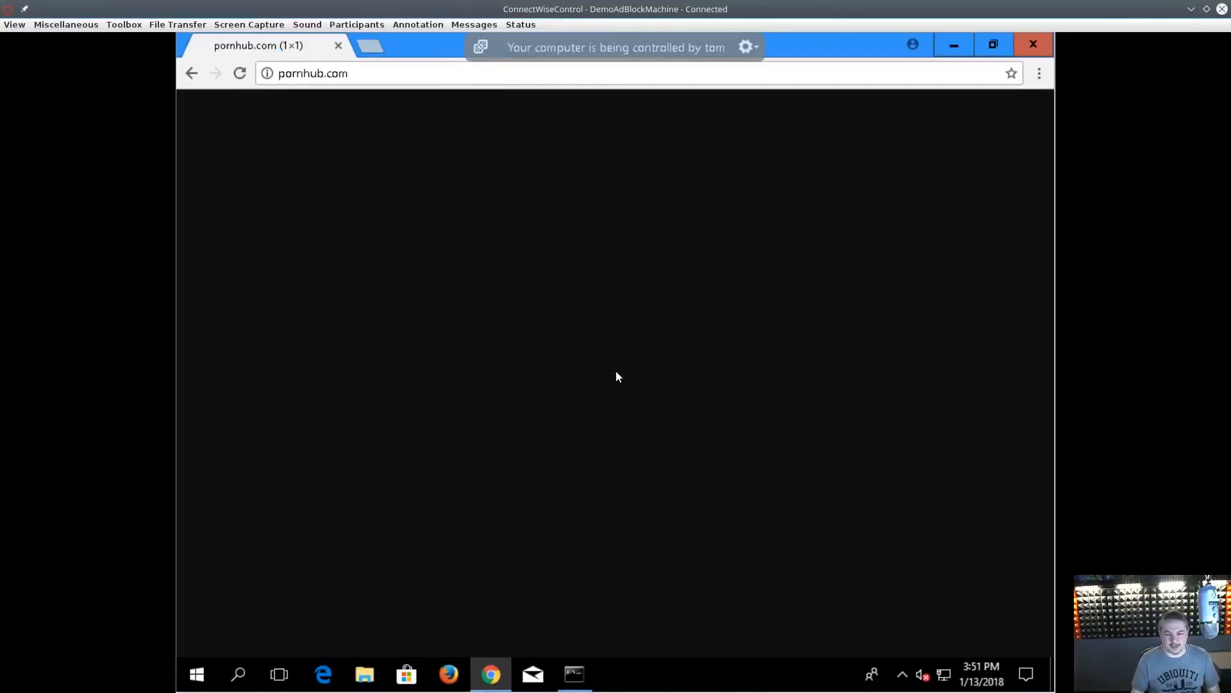
{"action": "left_click", "coordinate": [1033, 46]}
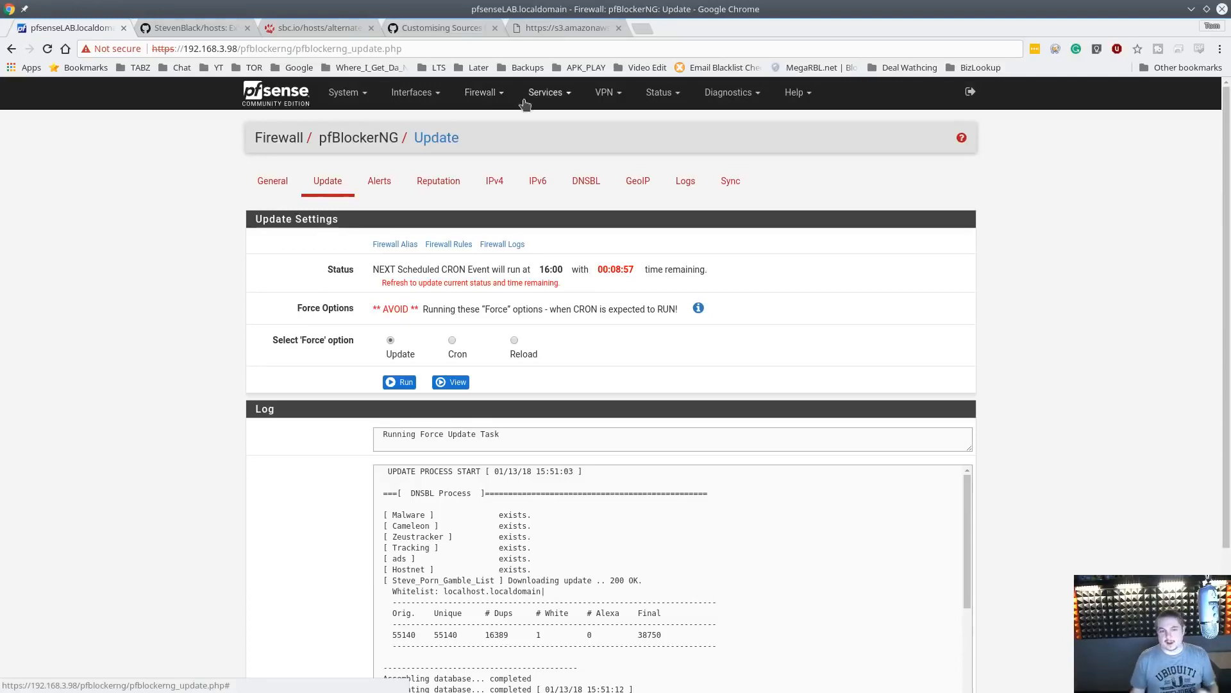
Open the LAN firewall rules and copy the Allow DNS To pfsense rule
{"action": "left_click", "coordinate": [487, 102]}
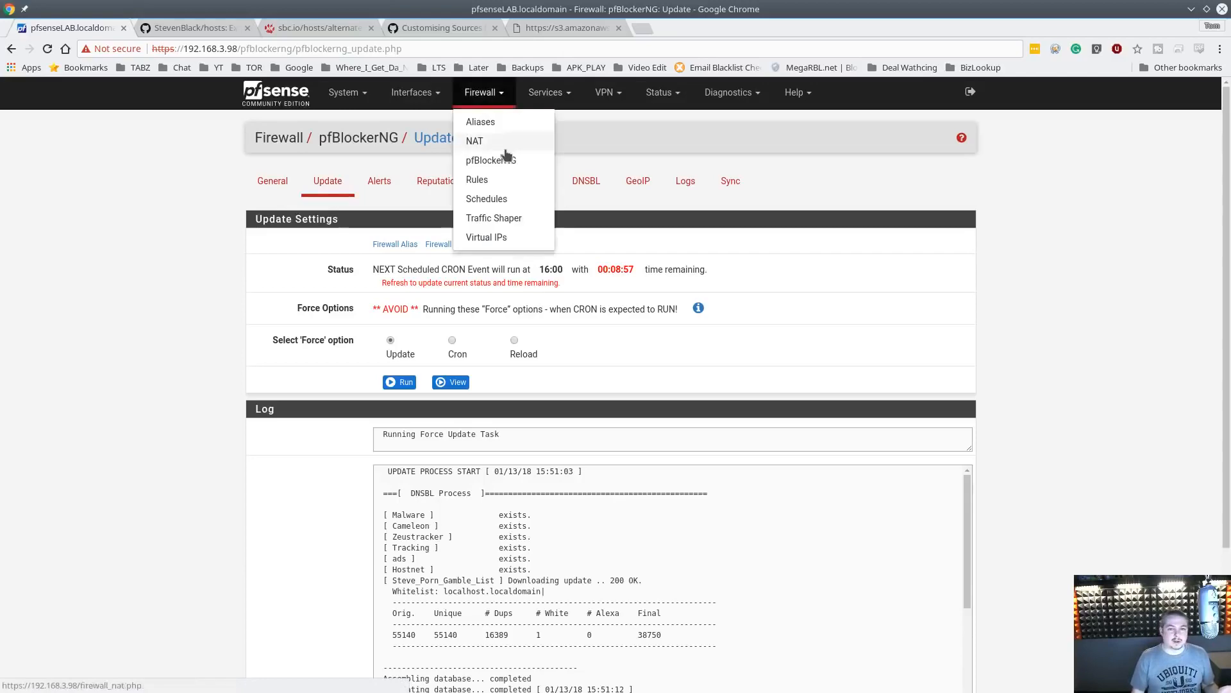
{"action": "left_click", "coordinate": [504, 180]}
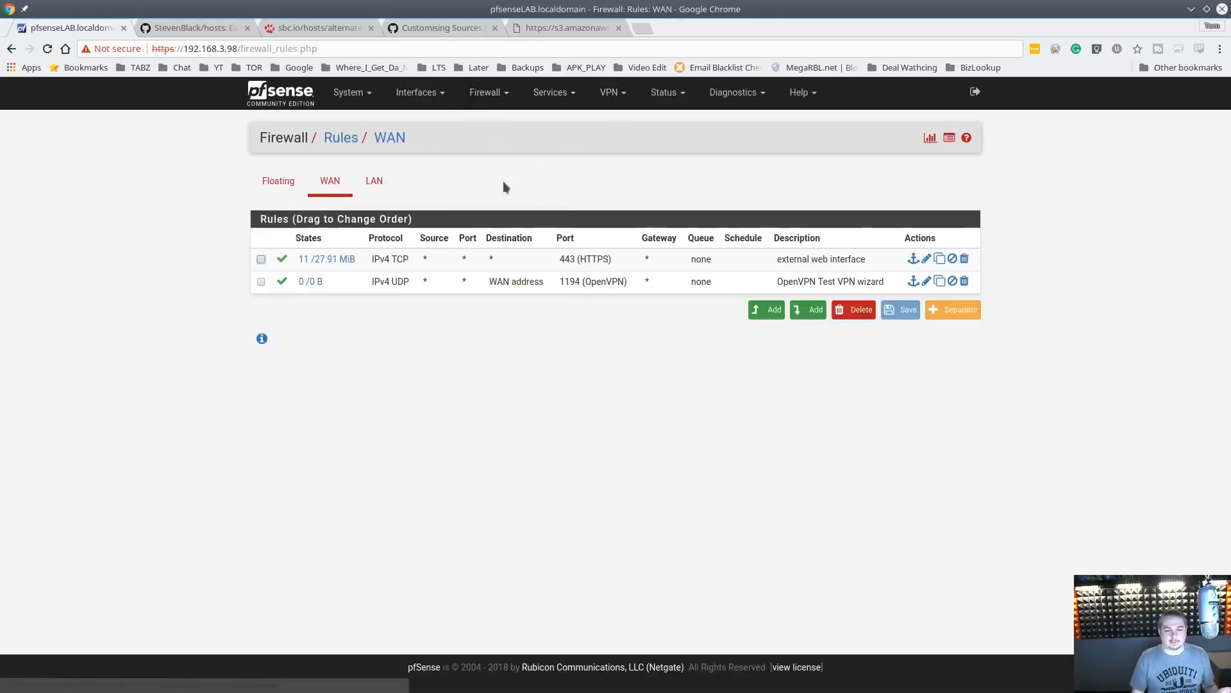
{"action": "left_click", "coordinate": [374, 180]}
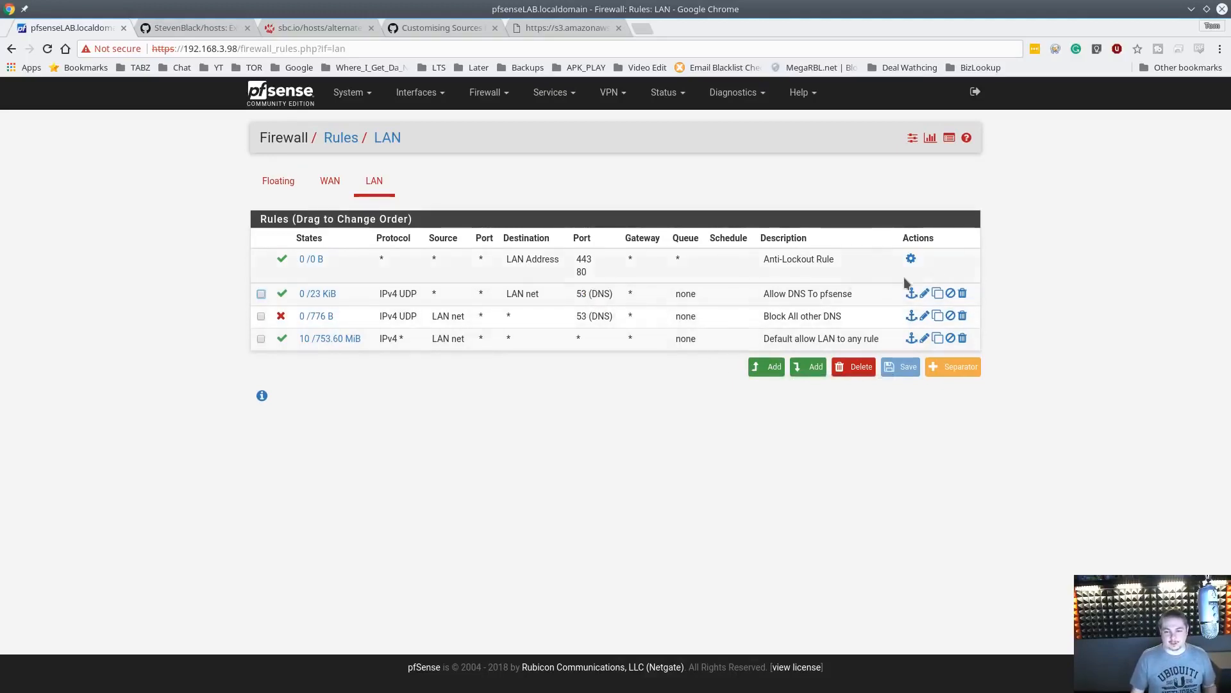
{"action": "left_click", "coordinate": [938, 296]}
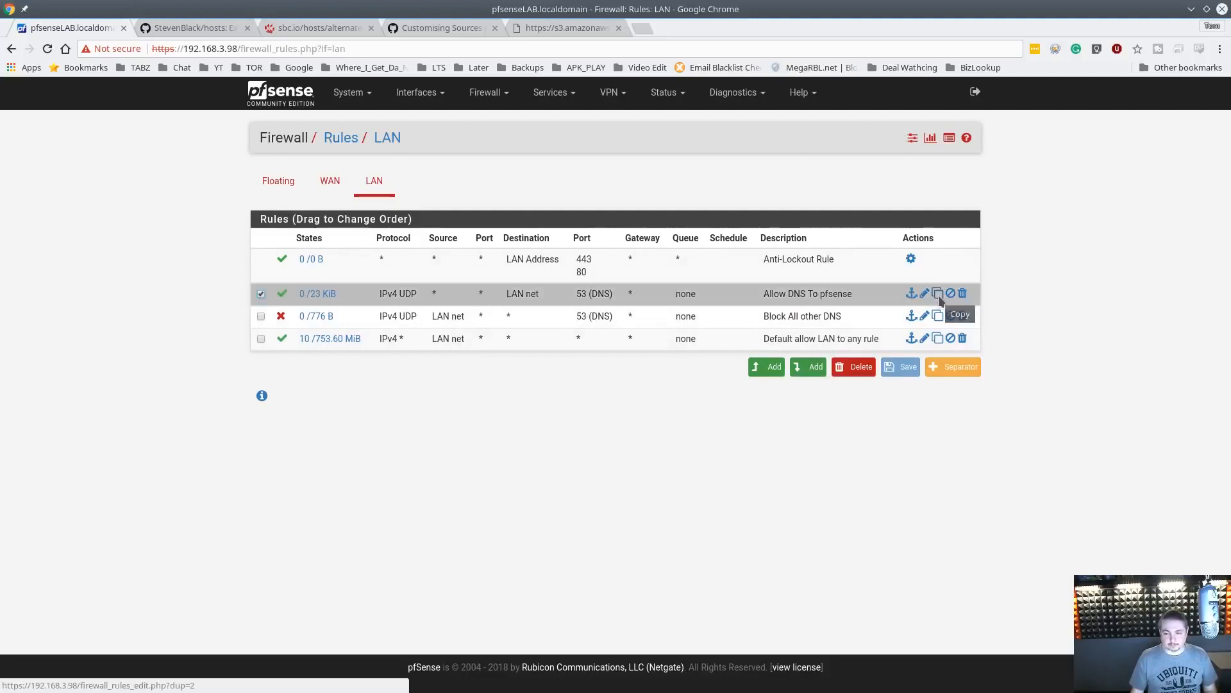
{"action": "scroll", "coordinate": [462, 366], "scroll_direction": "down", "scroll_amount": 3}
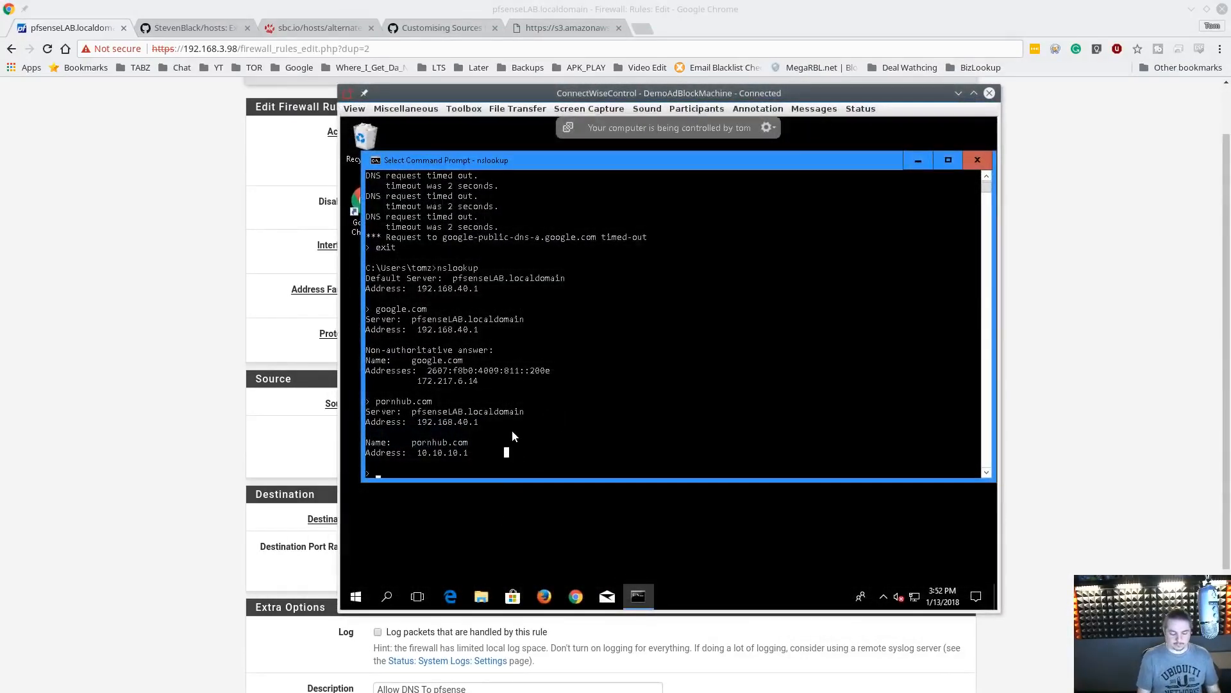
In the client's command prompt, quit nslookup, run ipconfig and copy the client's IPv4 address
{"action": "key", "text": "Escape"}
{"action": "type", "text": "qui"}
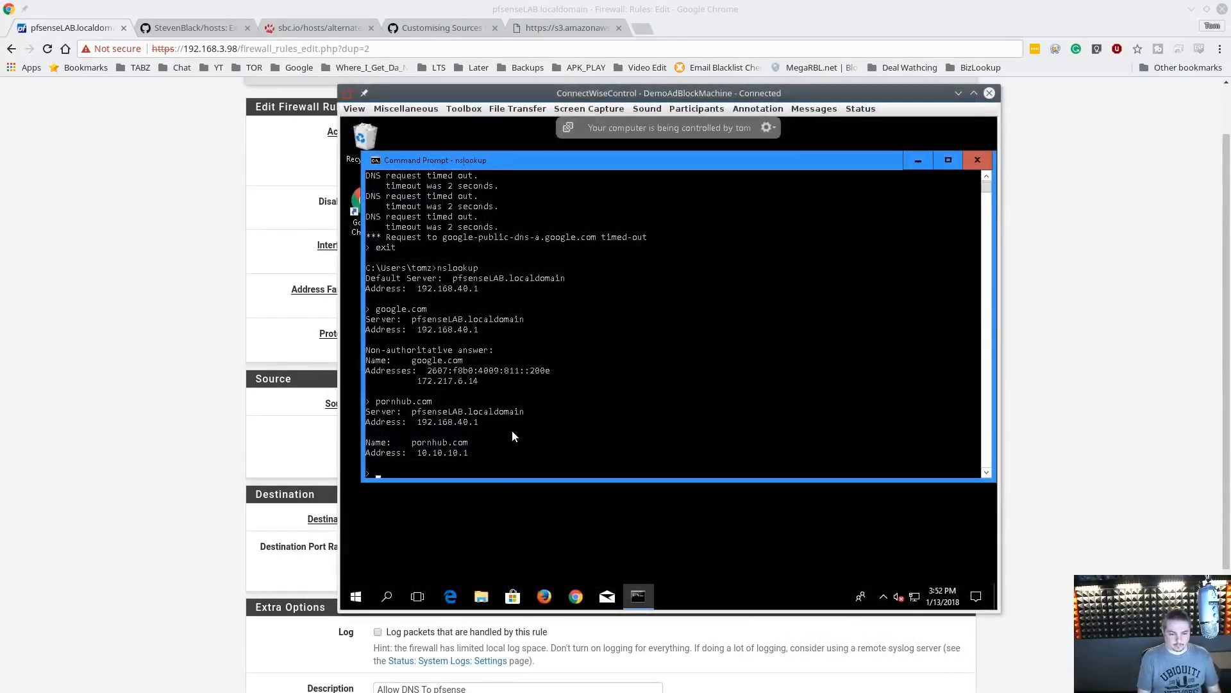
{"action": "type", "text": "t"}
{"action": "key", "text": "Return"}
{"action": "type", "text": "ipconfig"}
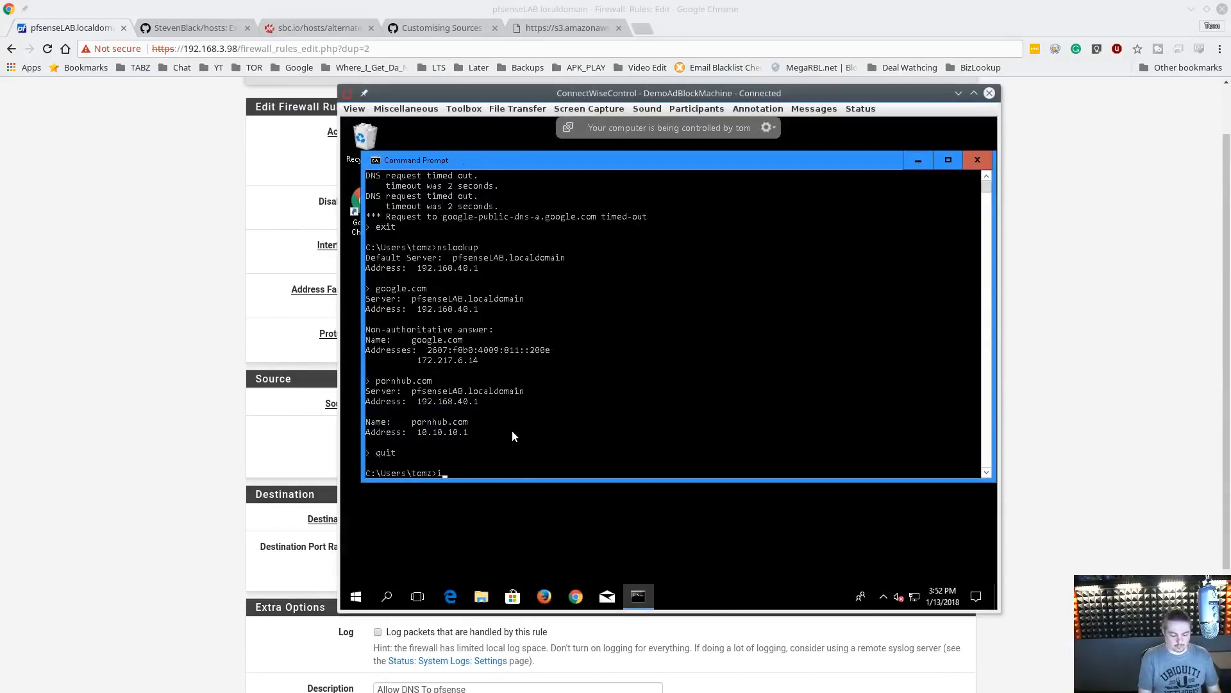
{"action": "key", "text": "Return"}
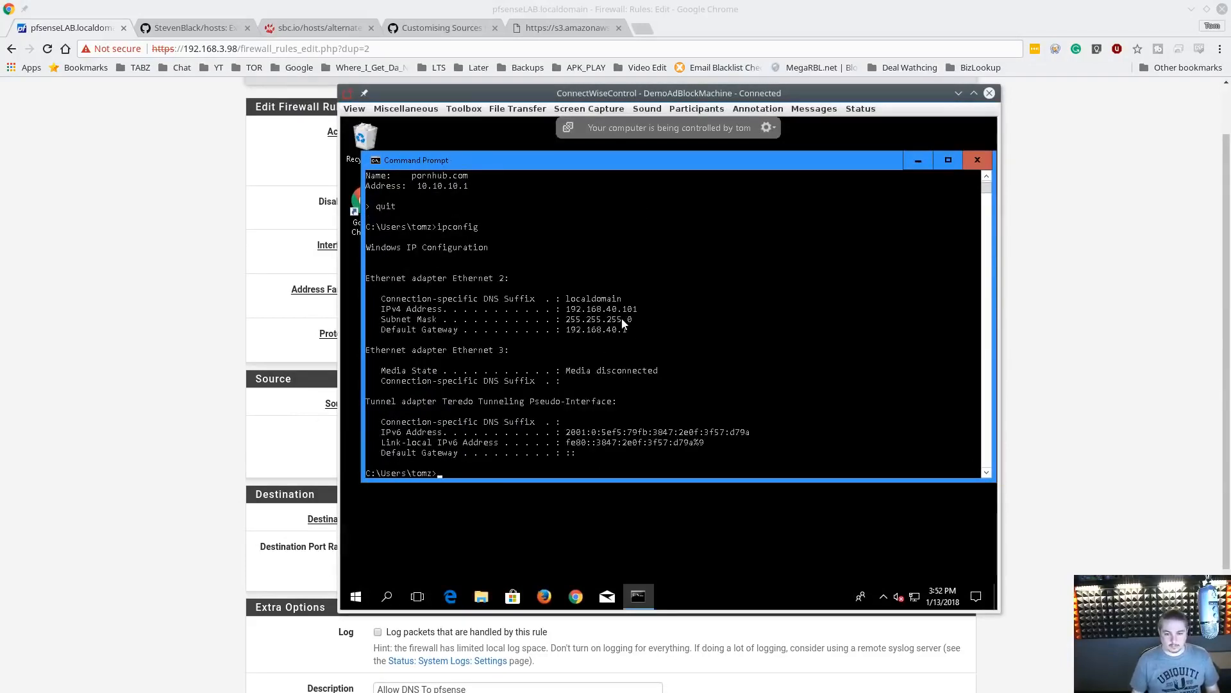
{"action": "key", "text": "ctrl+v"}
{"action": "left_click_drag", "start_coordinate": [570, 309], "coordinate": [639, 313]}
{"action": "right_click", "coordinate": [639, 316]}
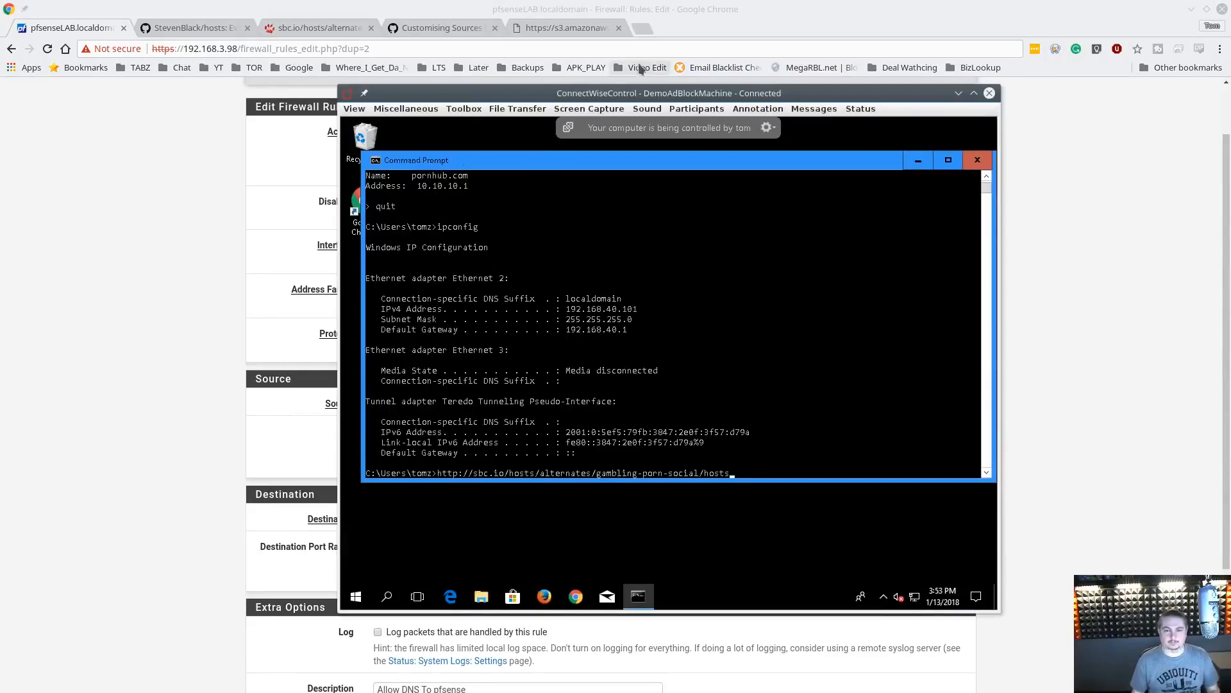
Set the copied rule's source to the single host 192.168.40.101
{"action": "left_click_drag", "start_coordinate": [643, 93], "coordinate": [1230, 167]}
{"action": "scroll", "coordinate": [568, 527], "scroll_direction": "down", "scroll_amount": 4}
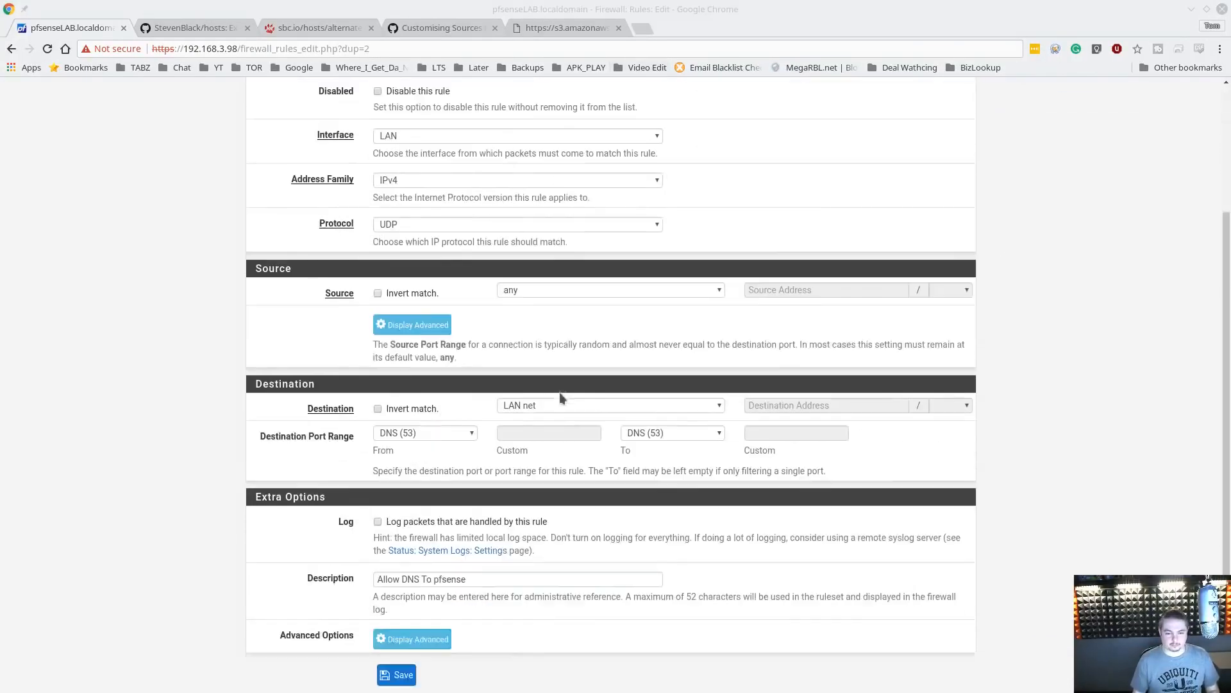
{"action": "left_click", "coordinate": [584, 270]}
{"action": "left_click", "coordinate": [576, 289]}
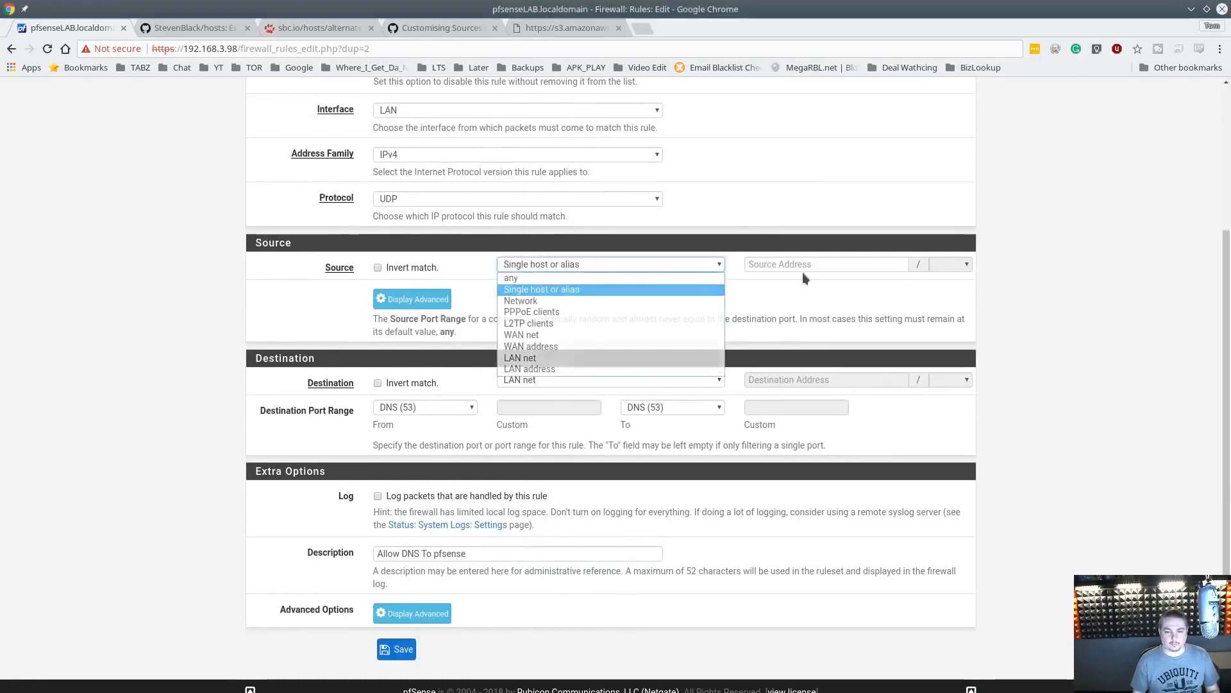
{"action": "left_click", "coordinate": [802, 267]}
{"action": "key", "text": "ctrl+v"}
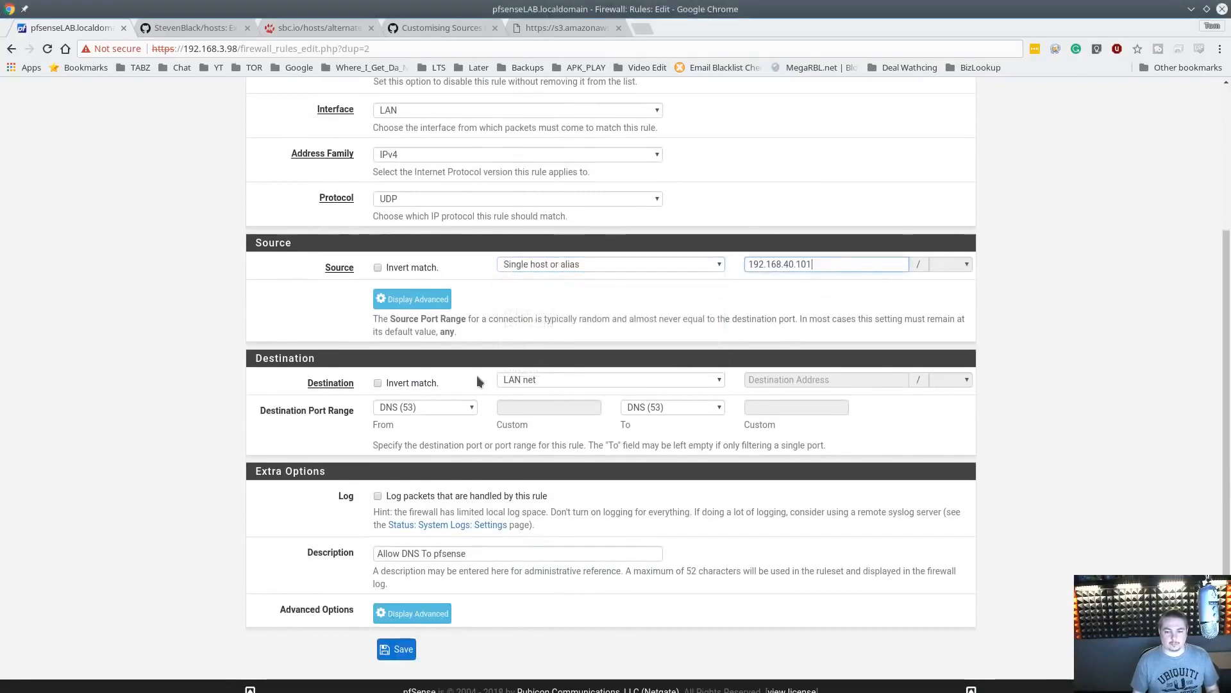
Set the rule's destination to any, save it and apply the firewall changes
{"action": "left_click", "coordinate": [567, 382]}
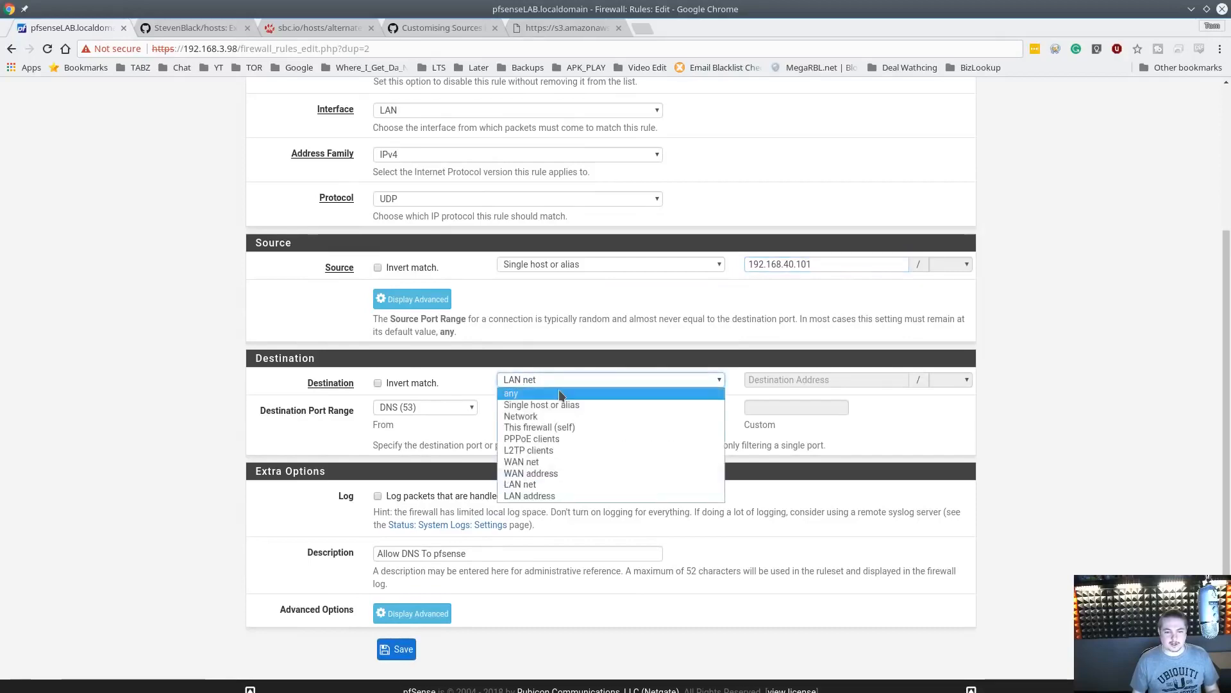
{"action": "left_click", "coordinate": [559, 390]}
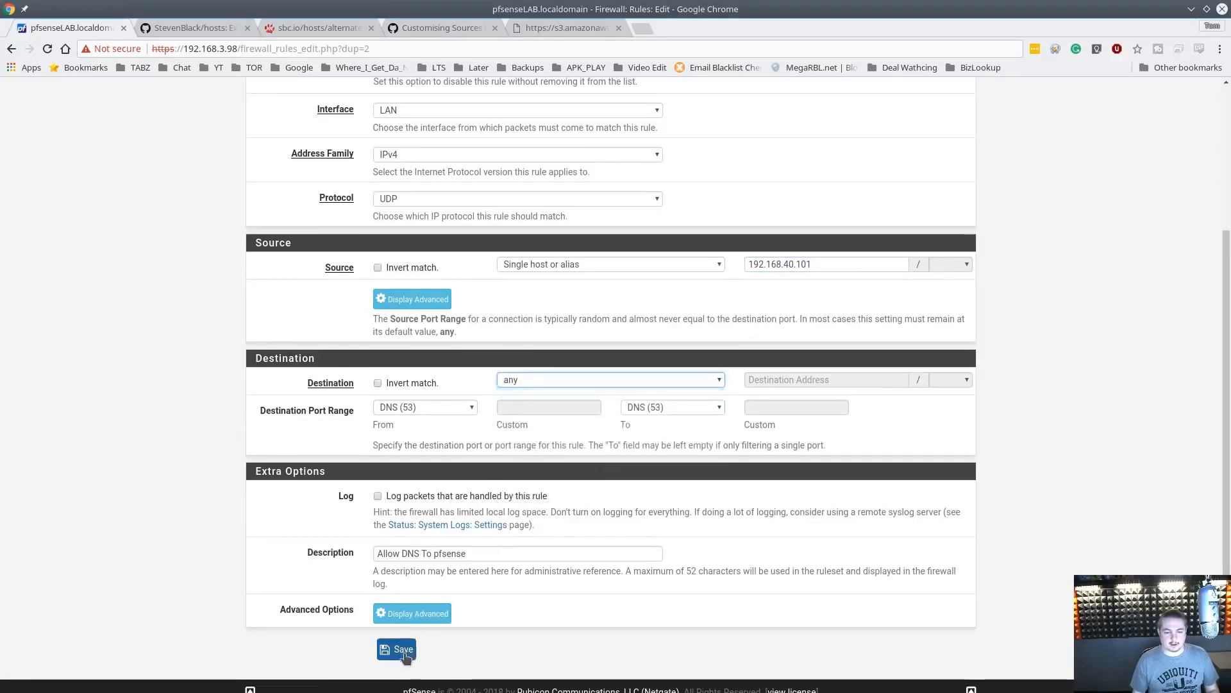
{"action": "left_click", "coordinate": [407, 651]}
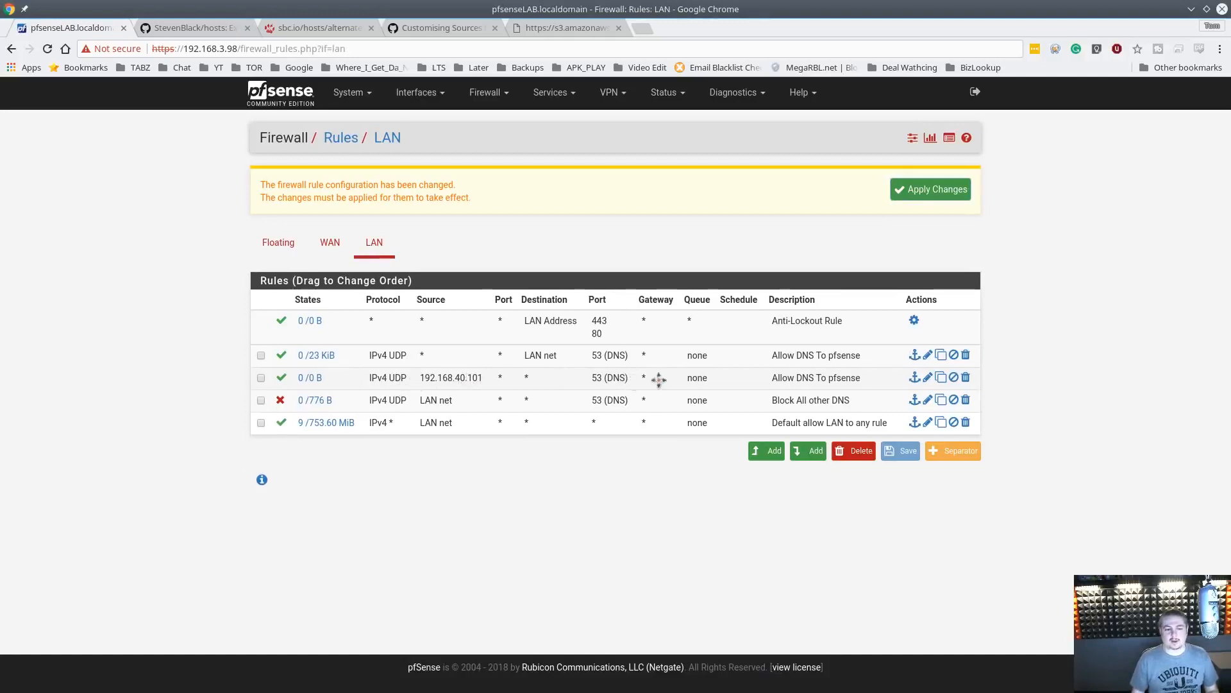
{"action": "left_click", "coordinate": [930, 195]}
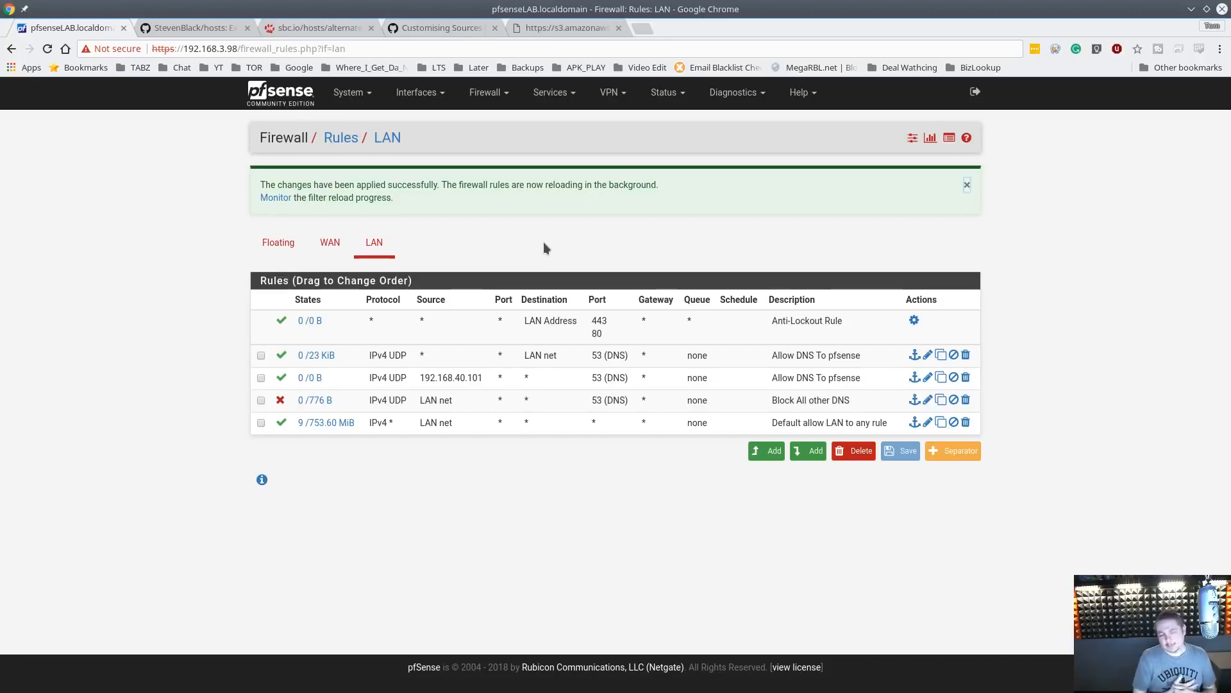
{"action": "left_click", "coordinate": [284, 102]}
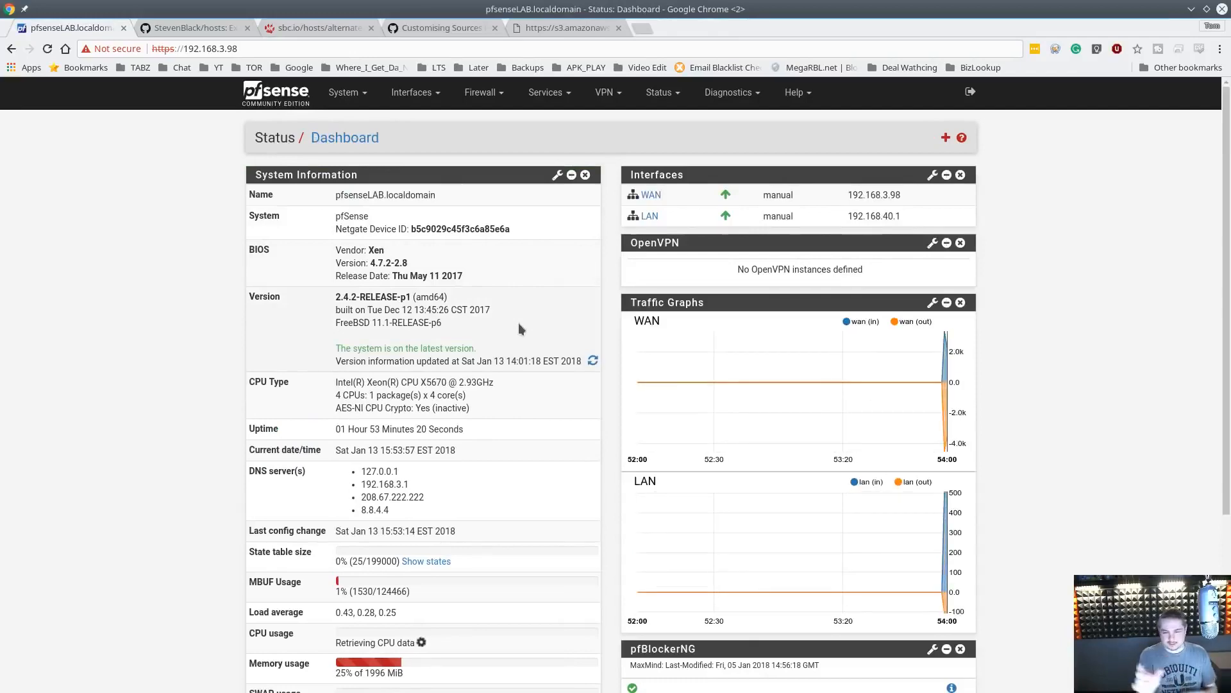
Review the pfBlockerNG widget on the dashboard and open the pfBlockerNG general settings page
{"action": "scroll", "coordinate": [556, 377], "scroll_direction": "down", "scroll_amount": 5}
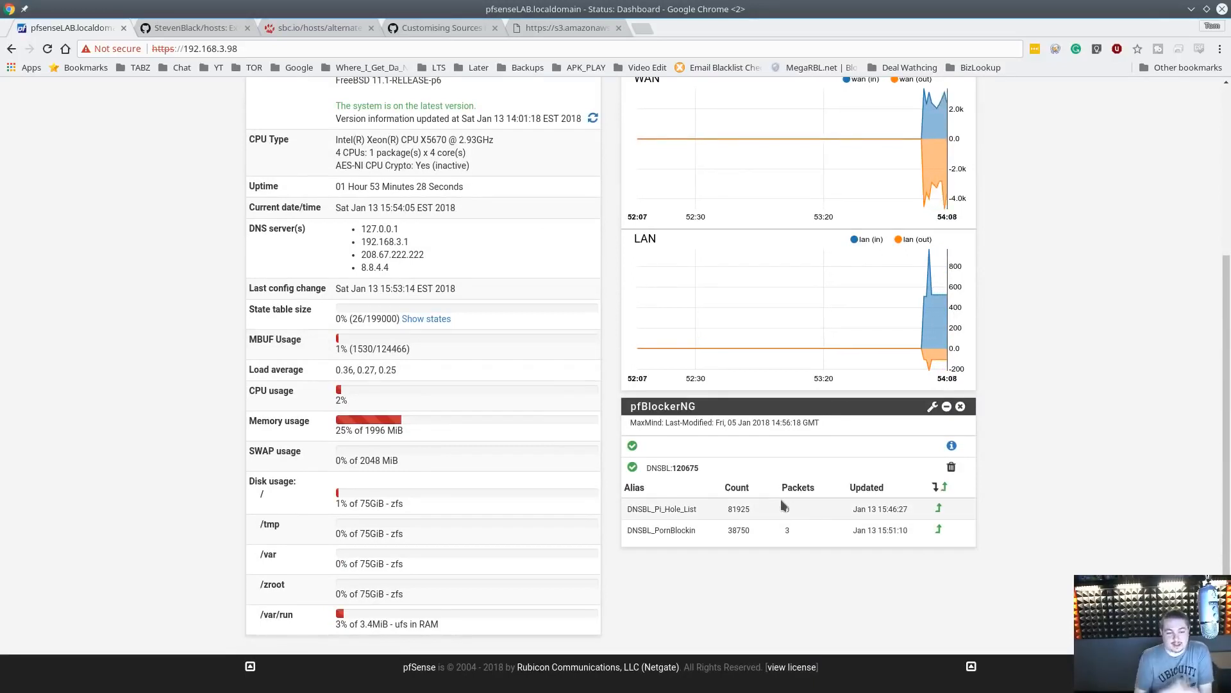
{"action": "scroll", "coordinate": [781, 505], "scroll_direction": "up", "scroll_amount": 4}
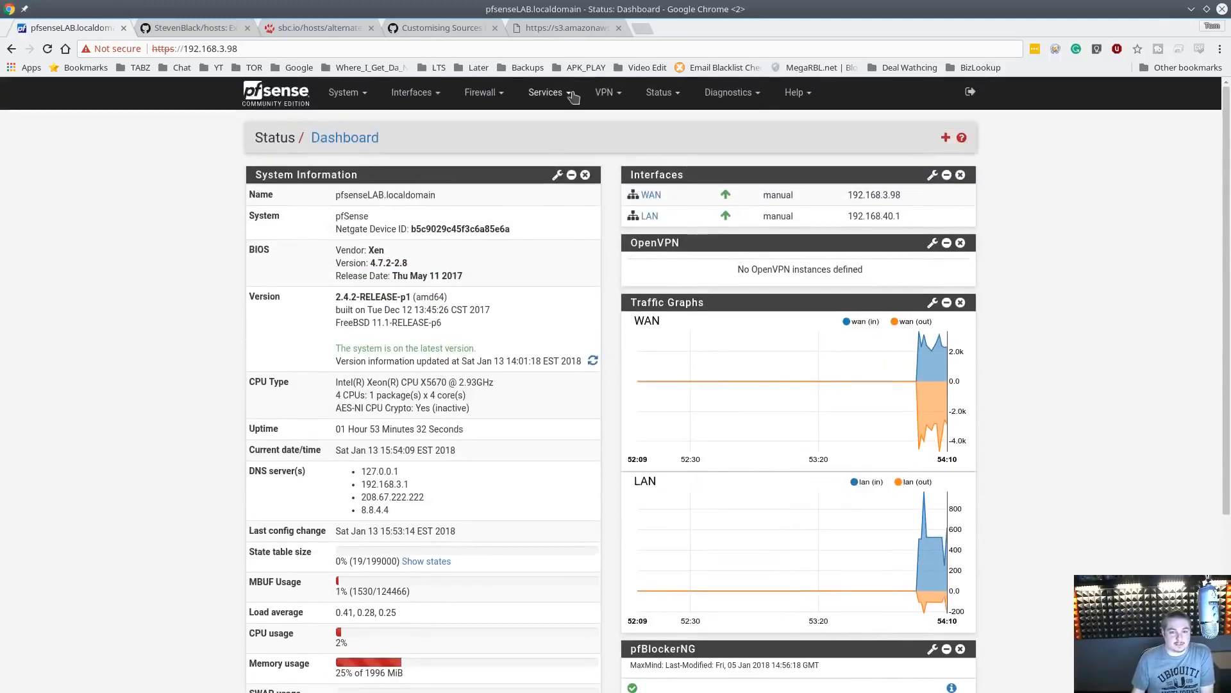
{"action": "left_click", "coordinate": [483, 92]}
{"action": "left_click", "coordinate": [551, 93]}
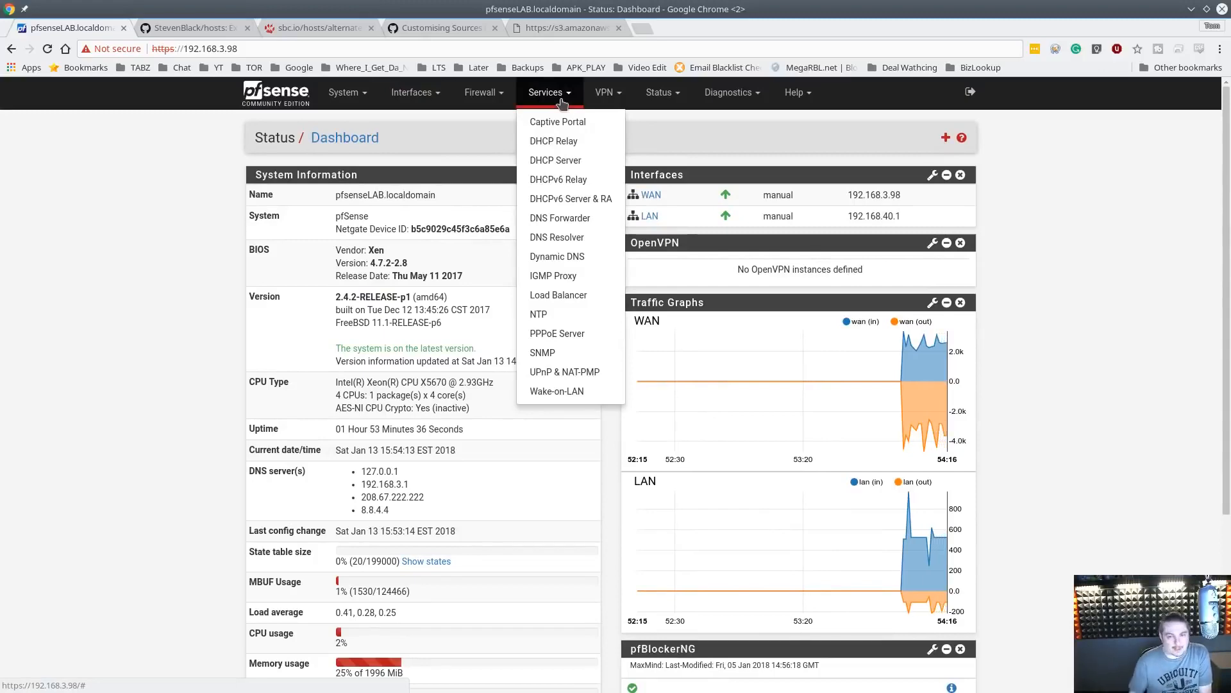
{"action": "left_click", "coordinate": [483, 93]}
{"action": "left_click", "coordinate": [504, 160]}
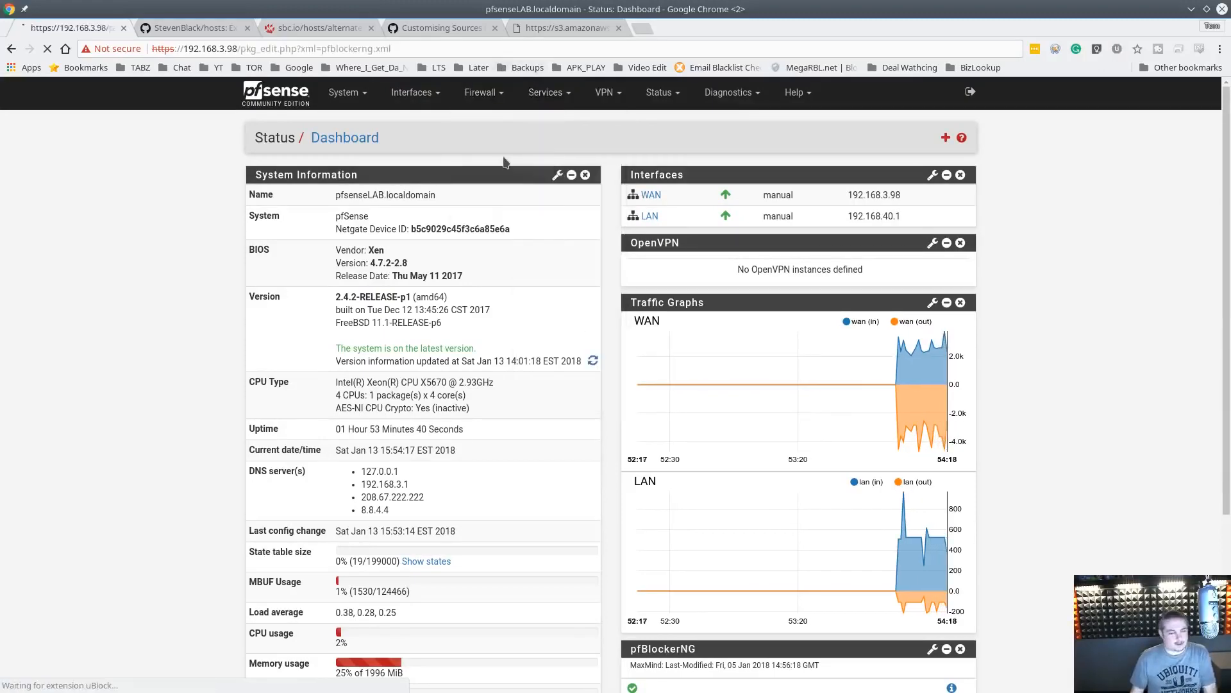
Open the DNS Resolver general settings and examine the pfb_dnsbl include line in the custom options box
{"action": "left_click", "coordinate": [546, 96]}
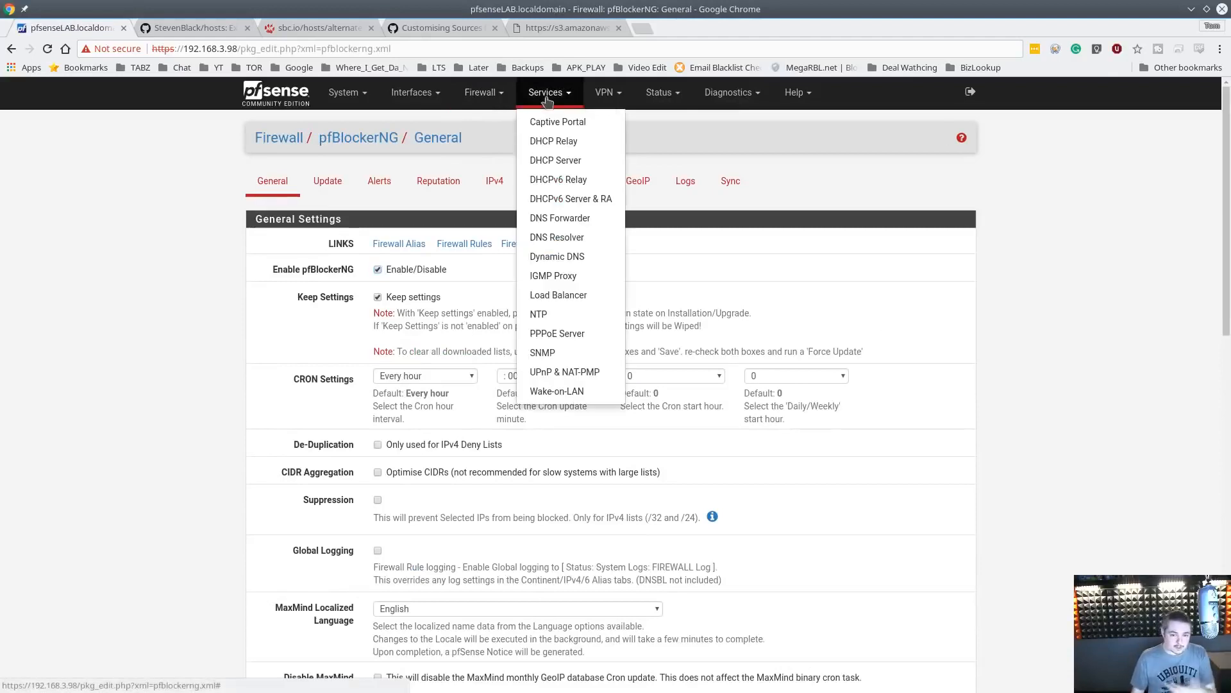
{"action": "left_click", "coordinate": [484, 93]}
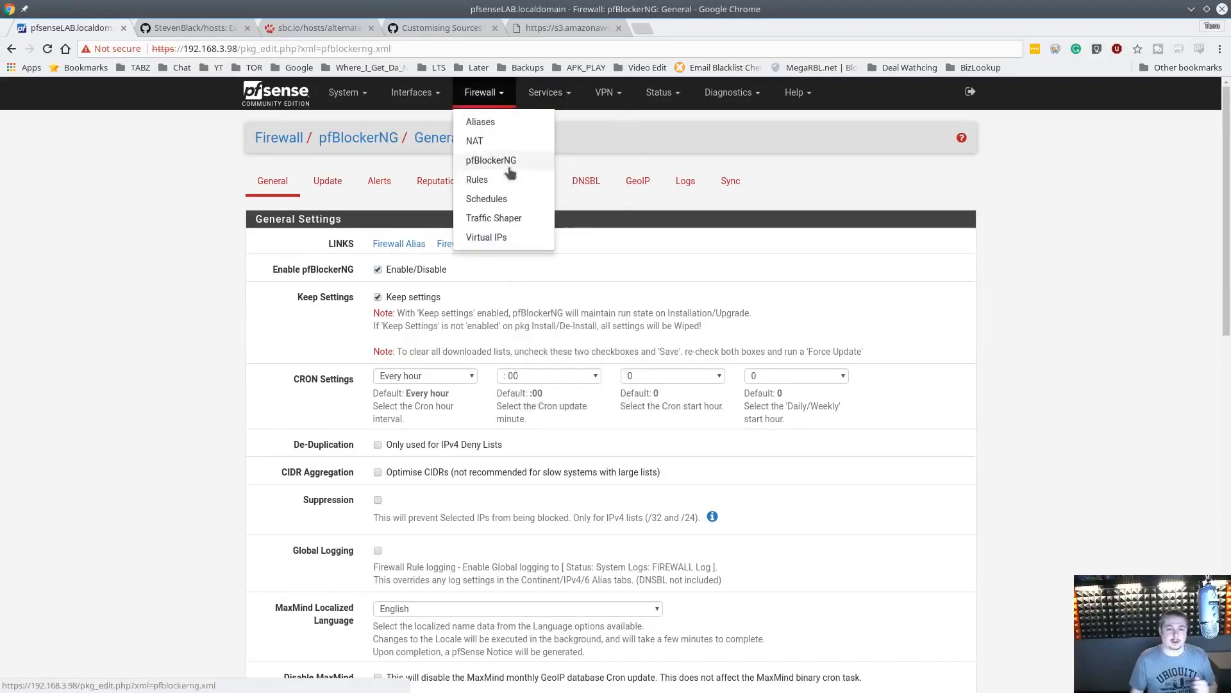
{"action": "left_click", "coordinate": [545, 92]}
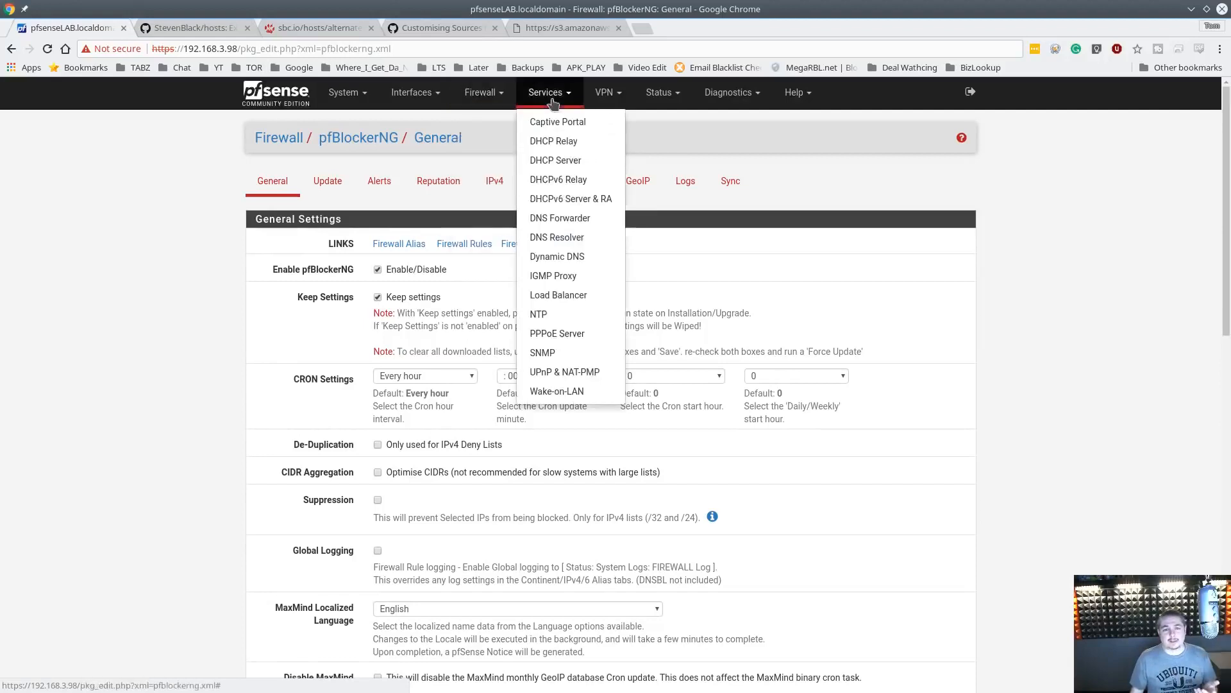
{"action": "left_click", "coordinate": [576, 239]}
{"action": "scroll", "coordinate": [683, 366], "scroll_direction": "down", "scroll_amount": 8}
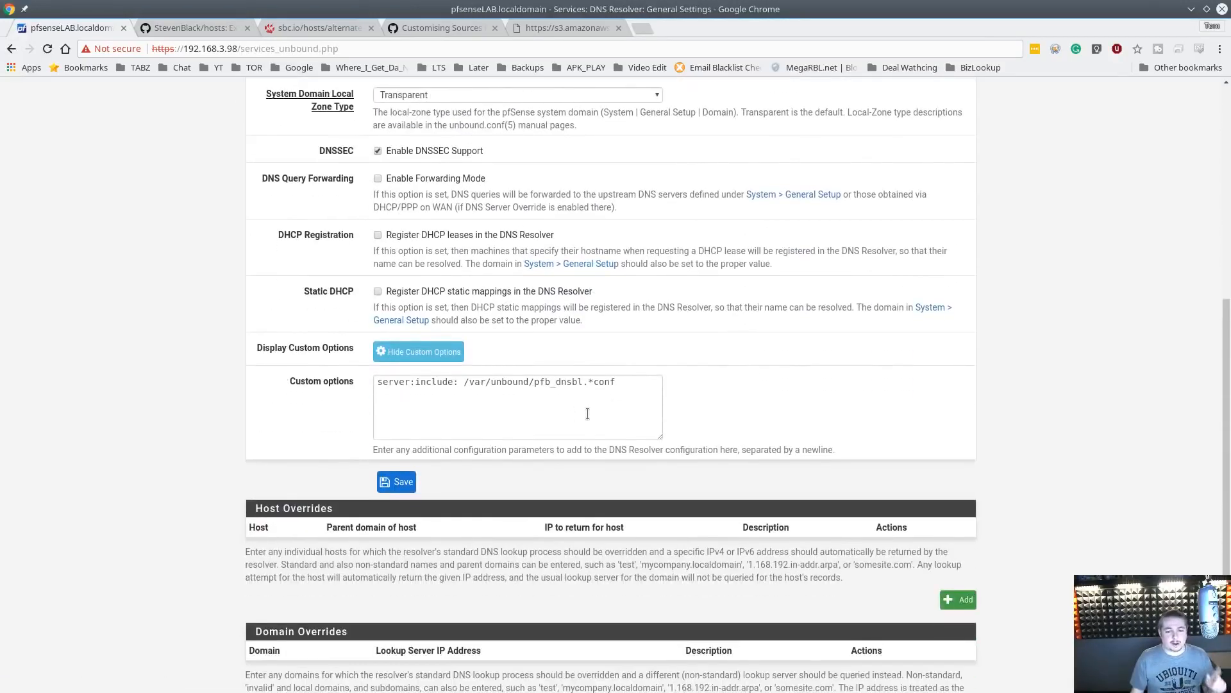
{"action": "left_click", "coordinate": [587, 414]}
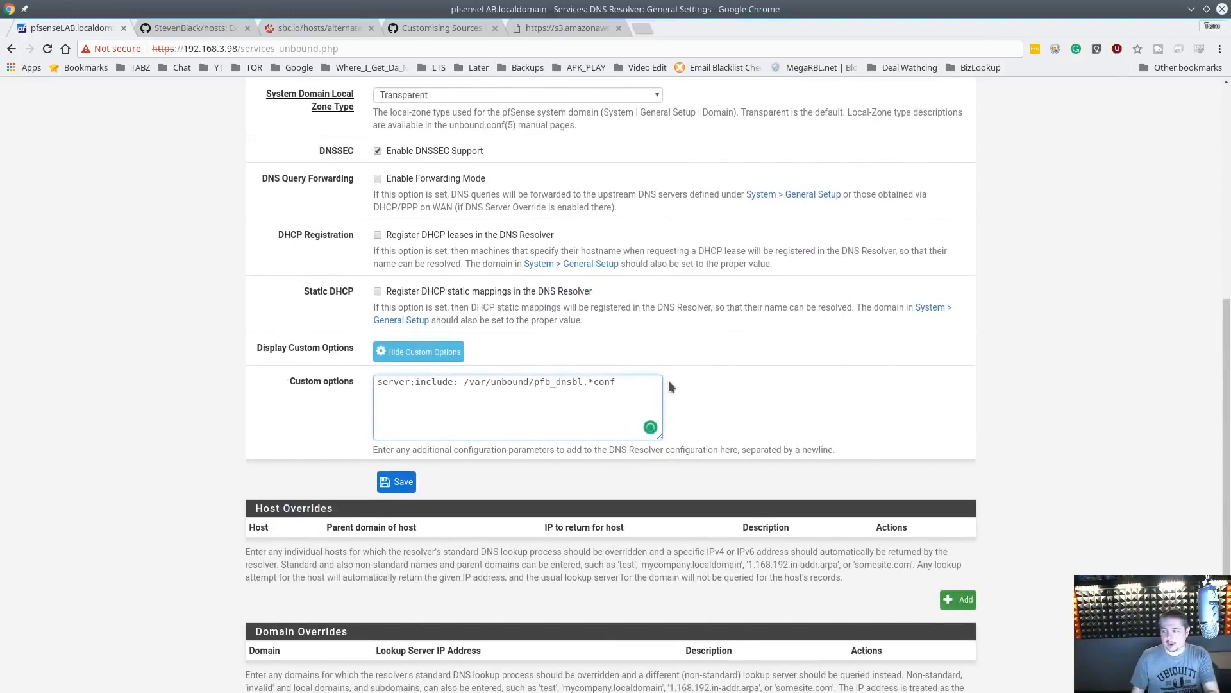
{"action": "left_click_drag", "start_coordinate": [638, 383], "coordinate": [387, 381]}
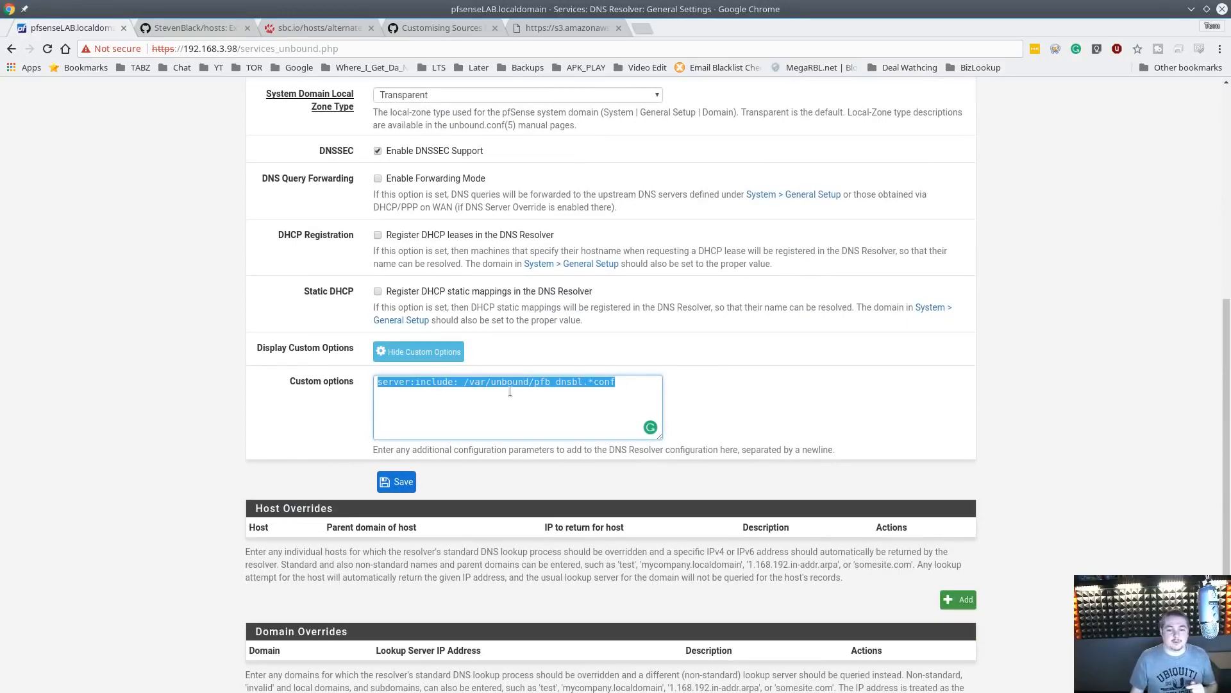
{"action": "left_click", "coordinate": [619, 383]}
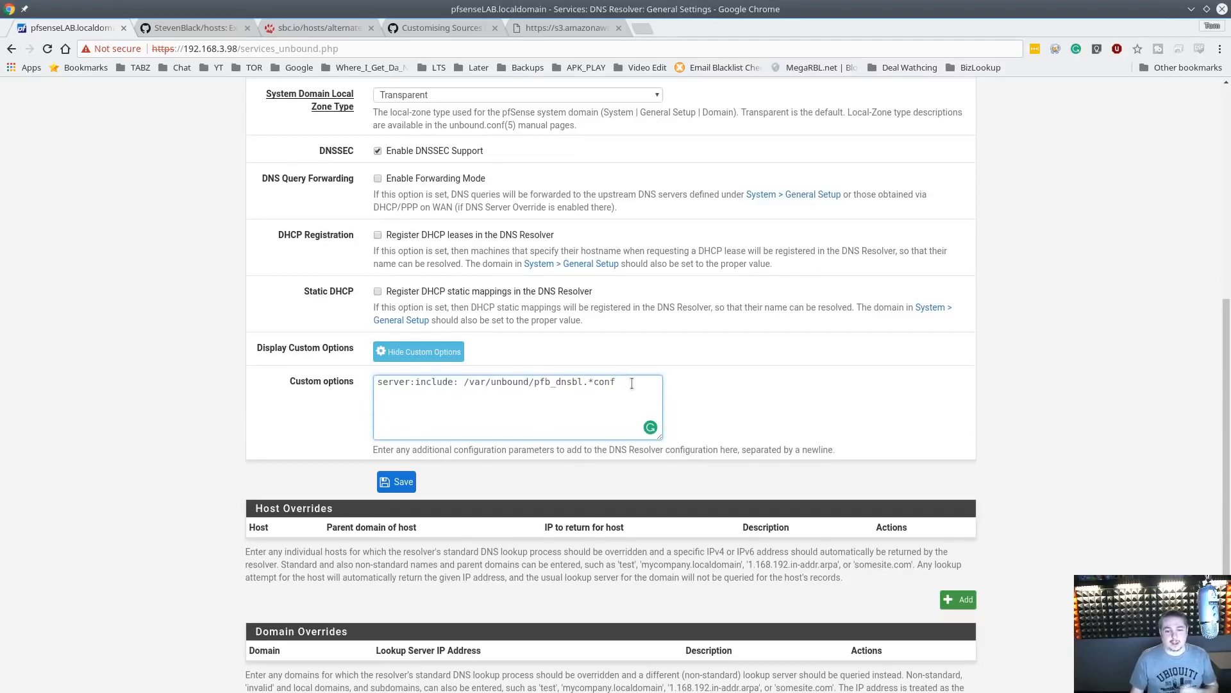
{"action": "left_click_drag", "start_coordinate": [632, 382], "coordinate": [358, 381]}
Review the DNS Resolver settings and custom options once more, then return to the dashboard
{"action": "scroll", "coordinate": [822, 313], "scroll_direction": "up", "scroll_amount": 6}
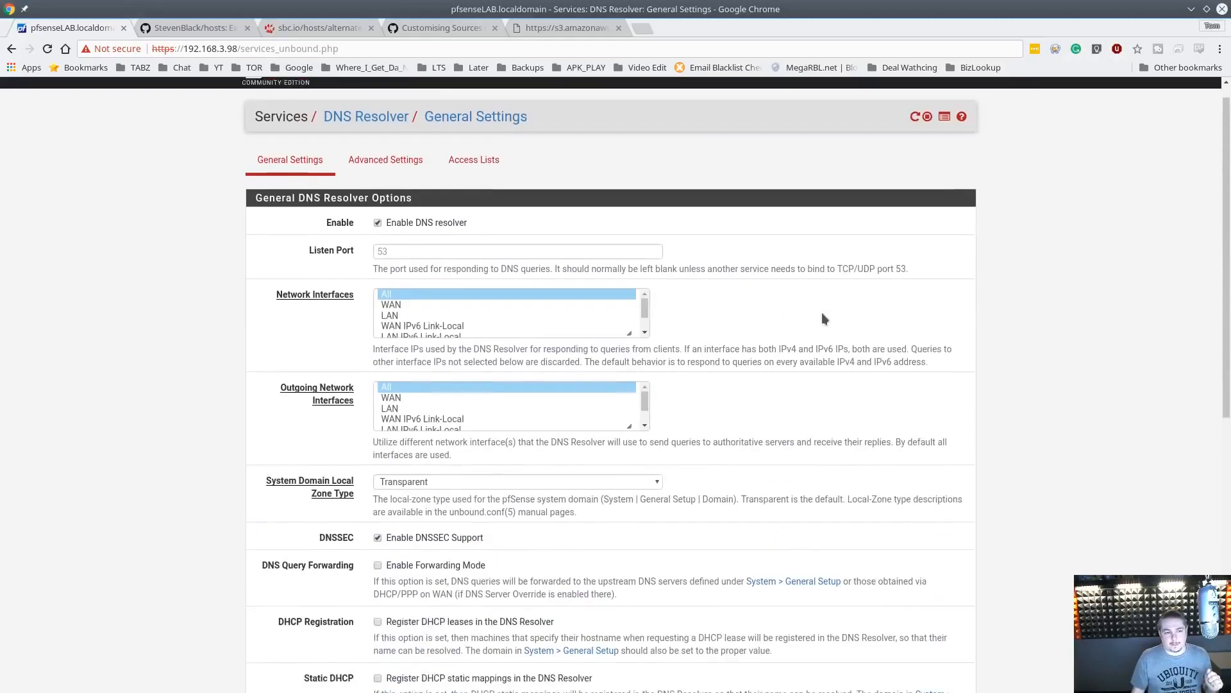
{"action": "scroll", "coordinate": [821, 313], "scroll_direction": "up", "scroll_amount": 1}
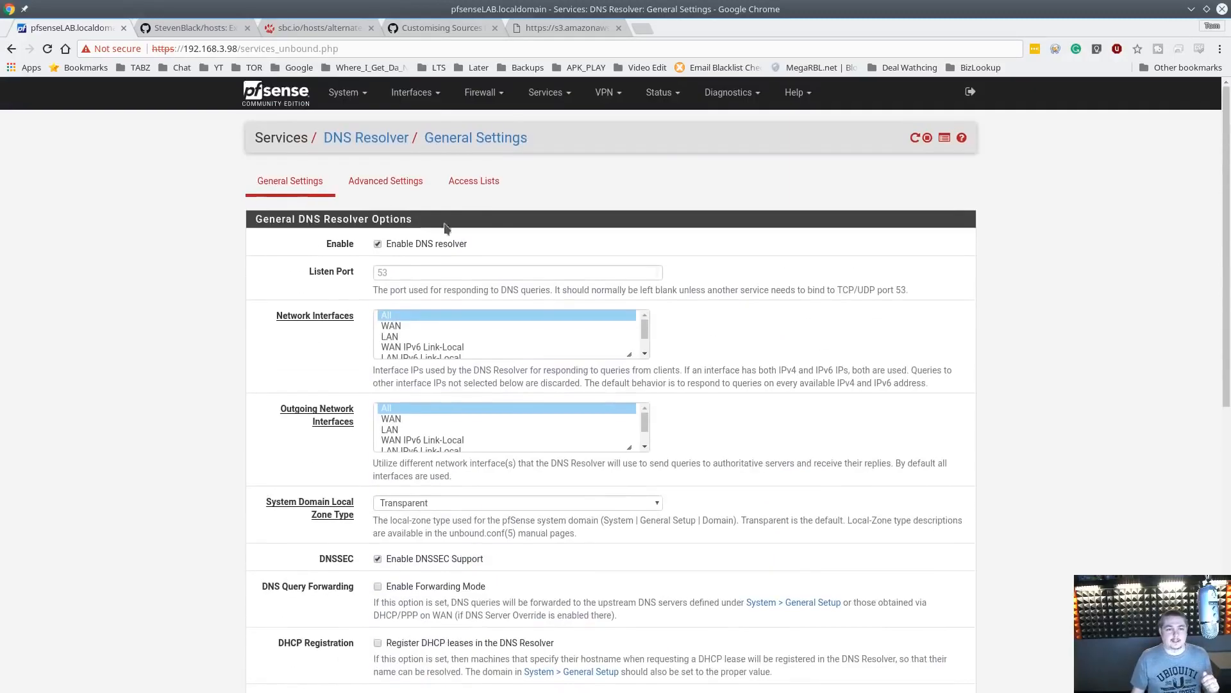
{"action": "left_click", "coordinate": [544, 101]}
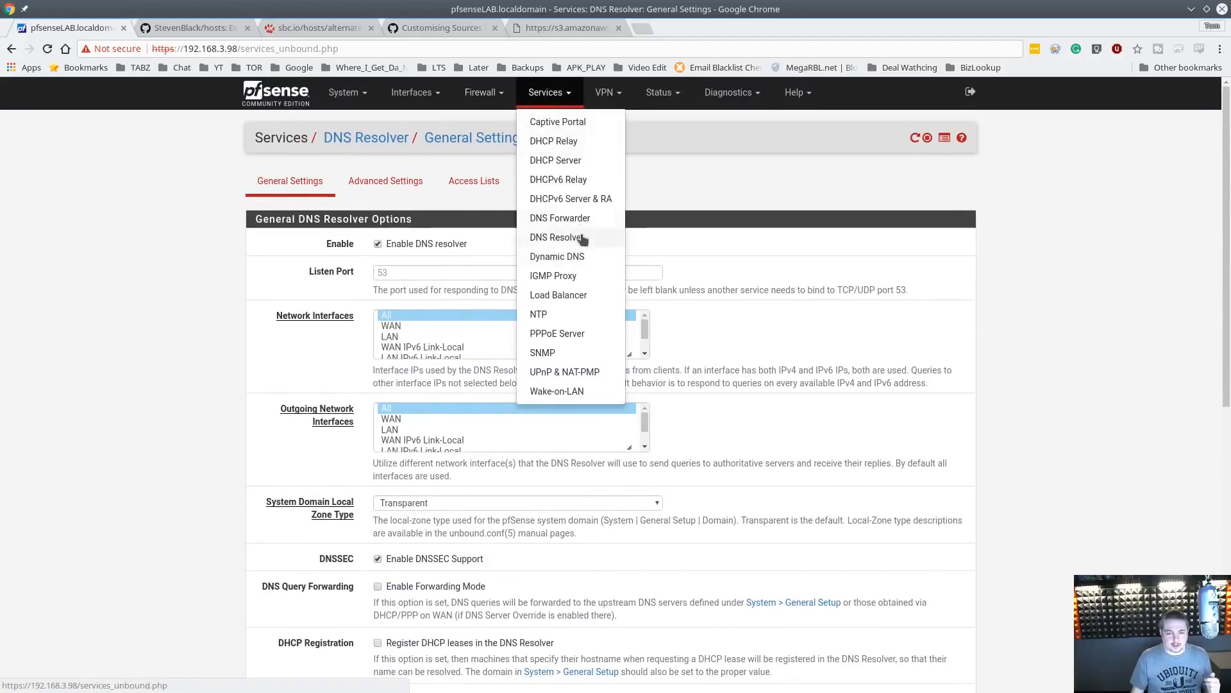
{"action": "left_click", "coordinate": [774, 242]}
{"action": "scroll", "coordinate": [657, 492], "scroll_direction": "down", "scroll_amount": 8}
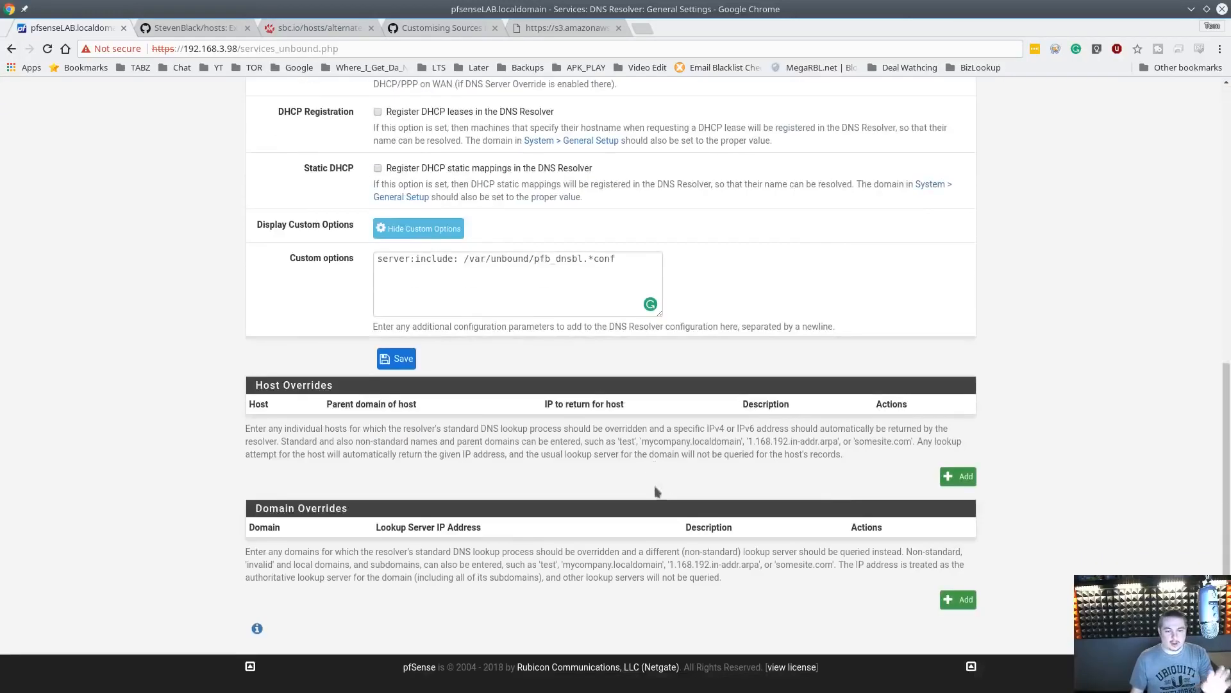
{"action": "left_click", "coordinate": [527, 311]}
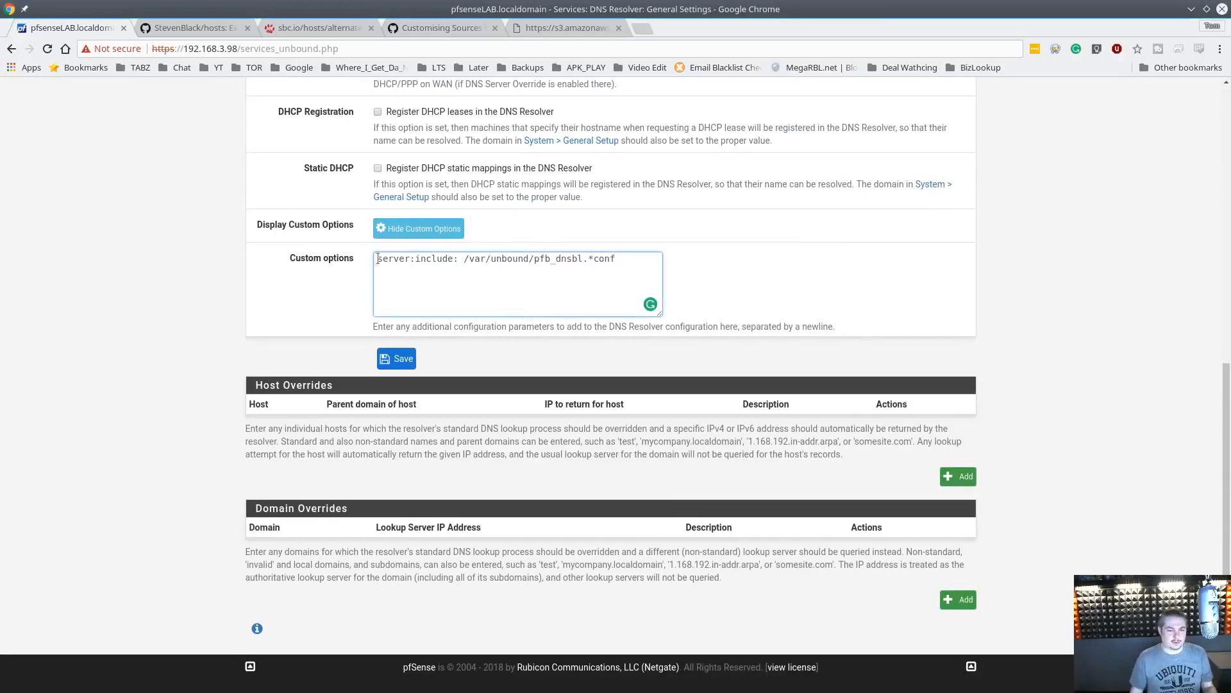
{"action": "scroll", "coordinate": [726, 264], "scroll_direction": "up", "scroll_amount": 1}
{"action": "scroll", "coordinate": [726, 265], "scroll_direction": "up", "scroll_amount": 8}
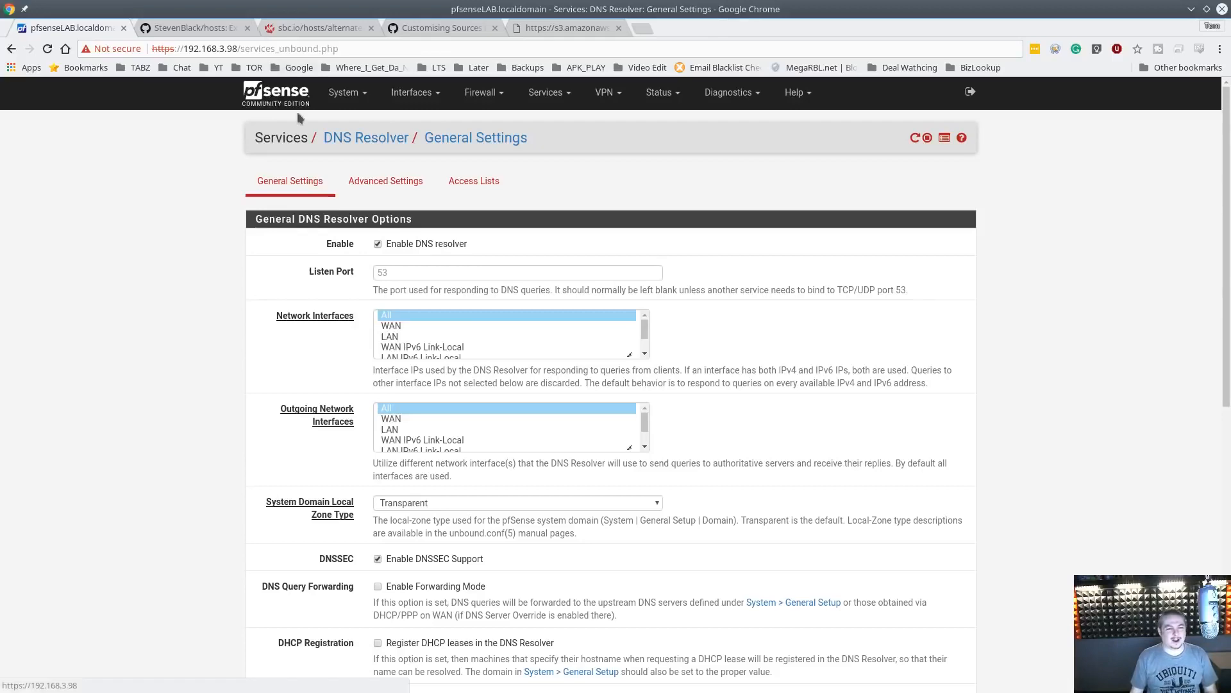
{"action": "left_click", "coordinate": [269, 97]}
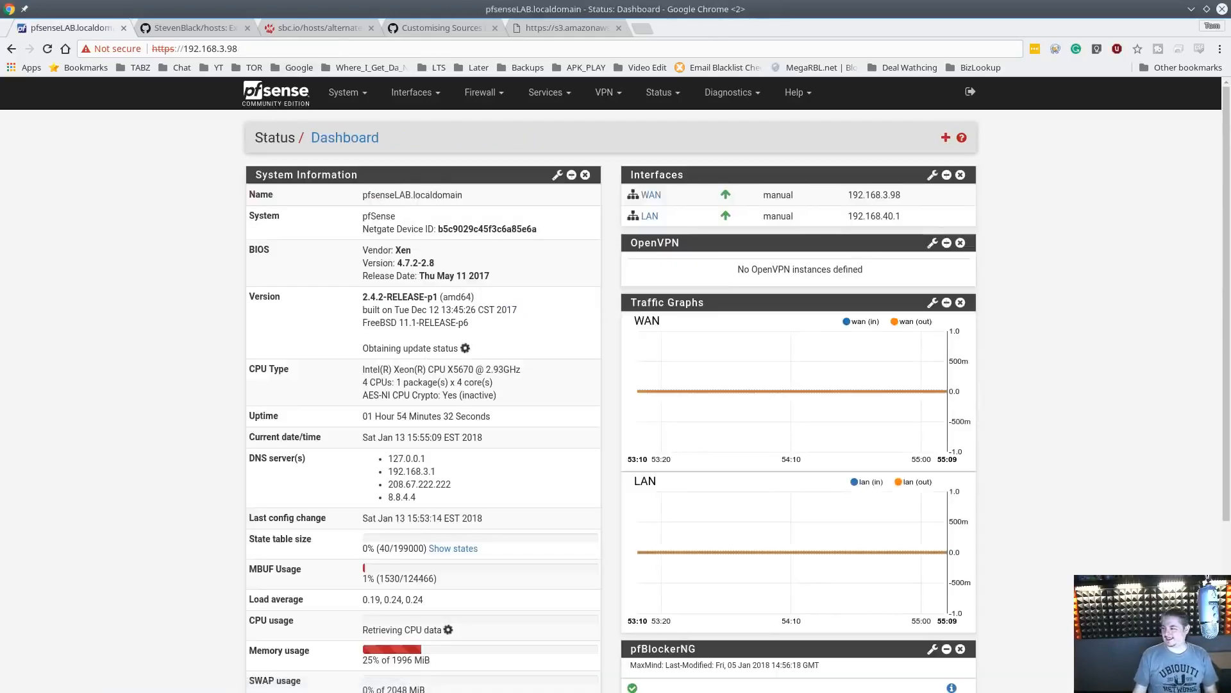